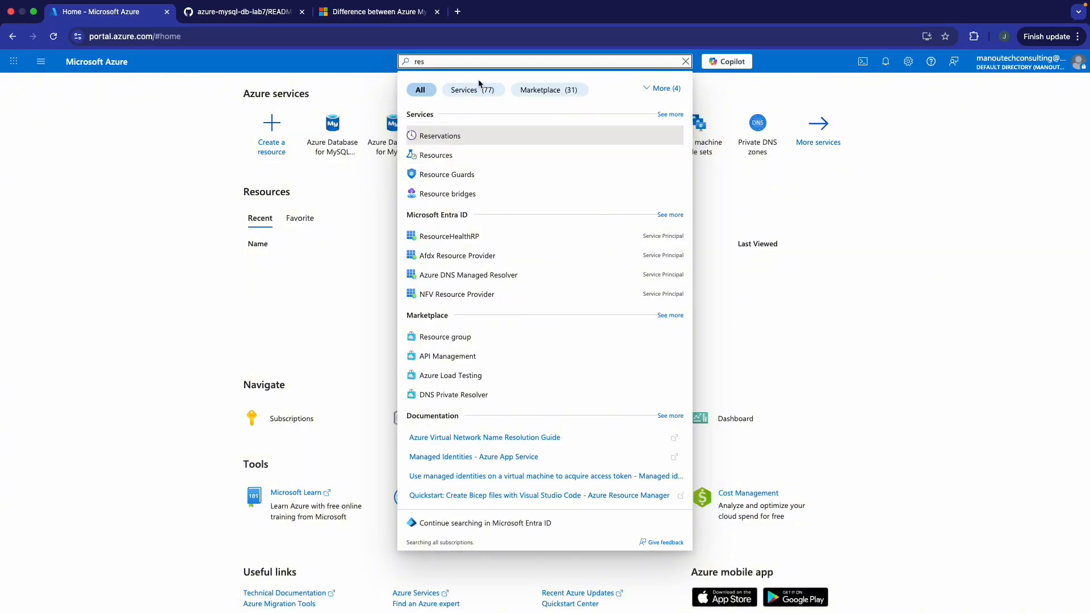
- Create the mysql-lab7-rg resource group via Review + create, then go to it
click(452, 337)
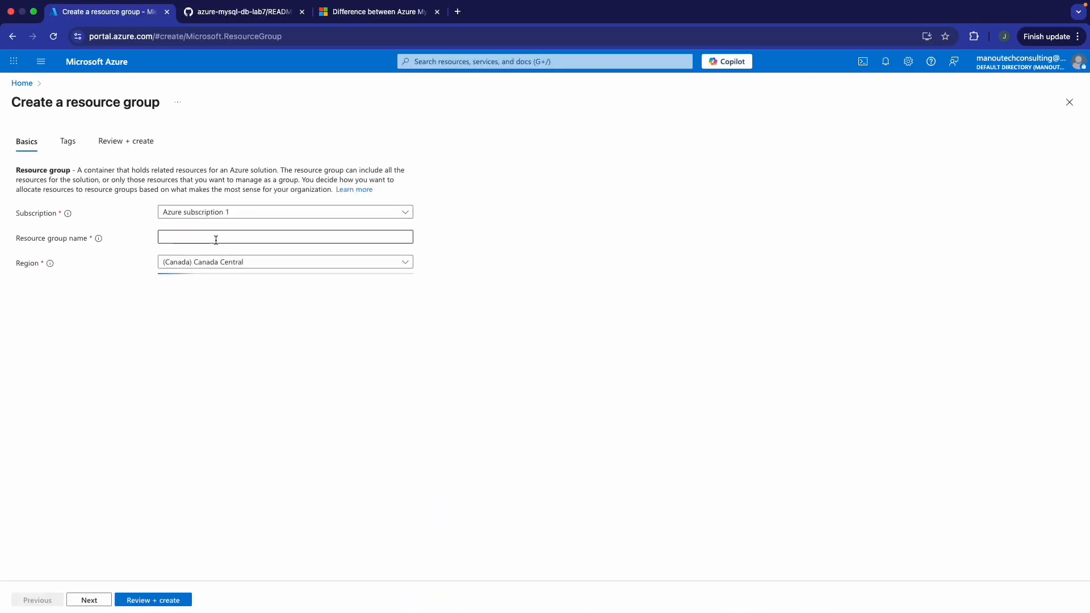
click(244, 239)
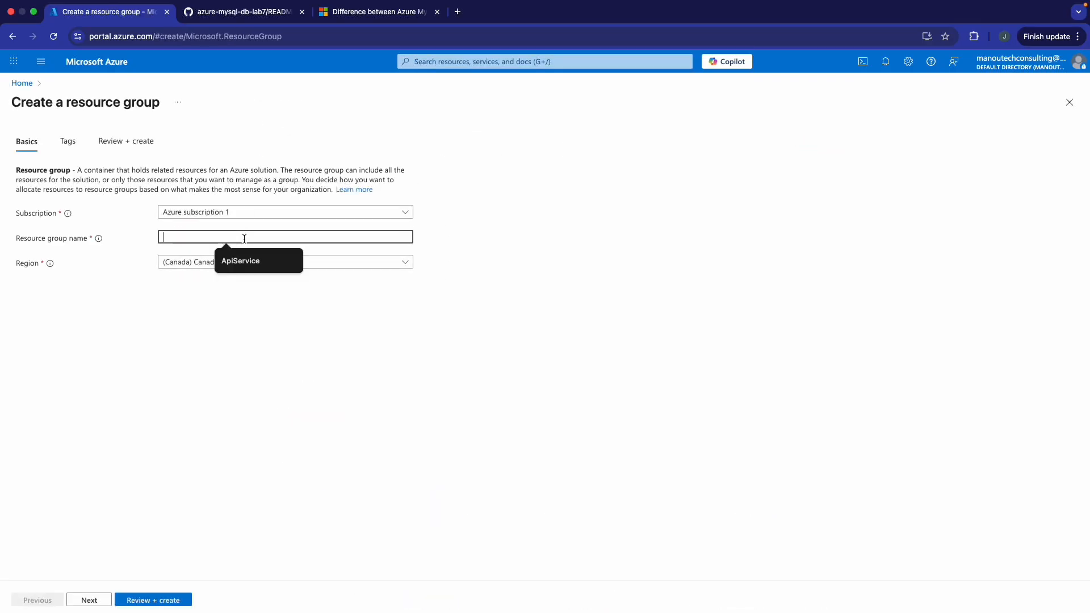
text(m)
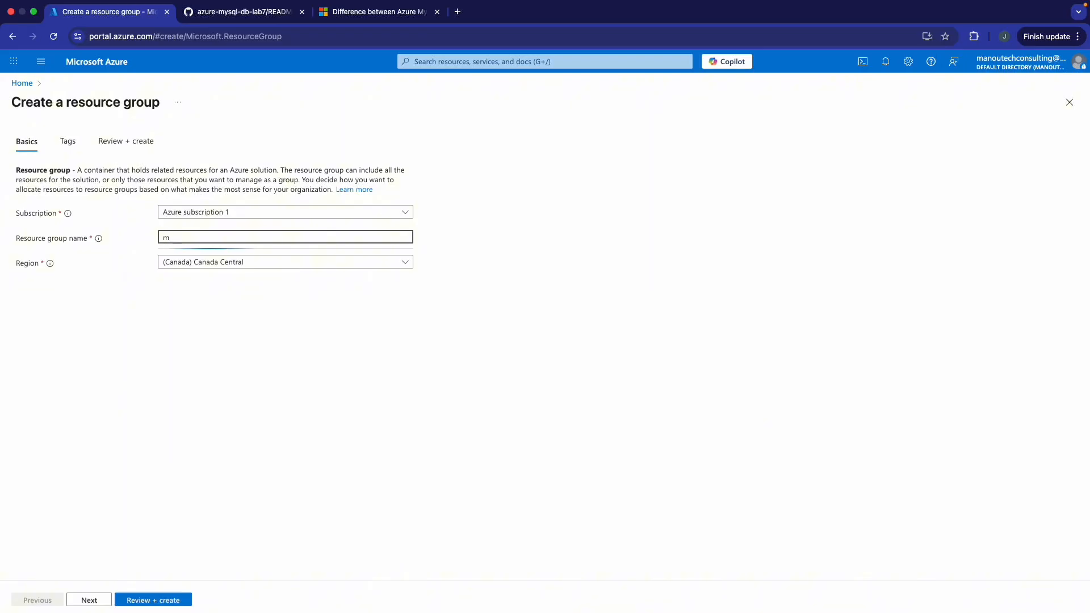
text(ysql-)
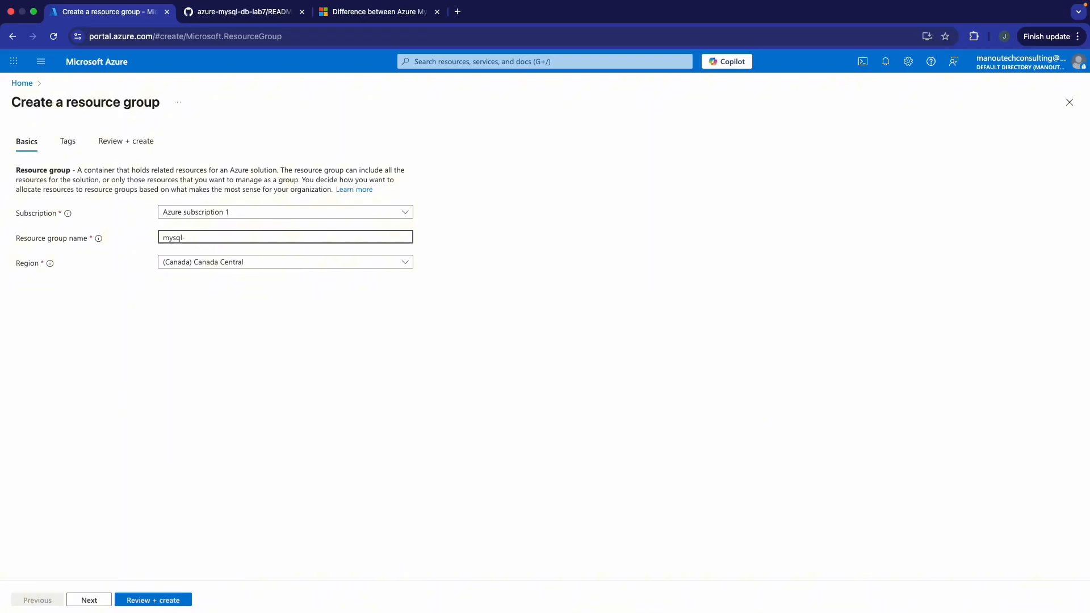
text(lab7)
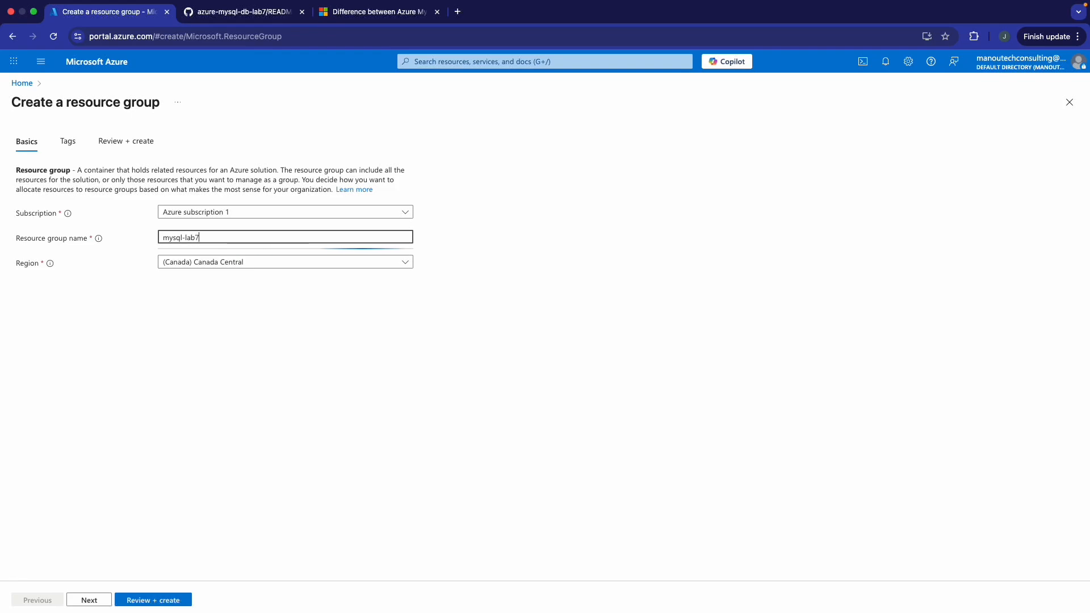
text(-rg)
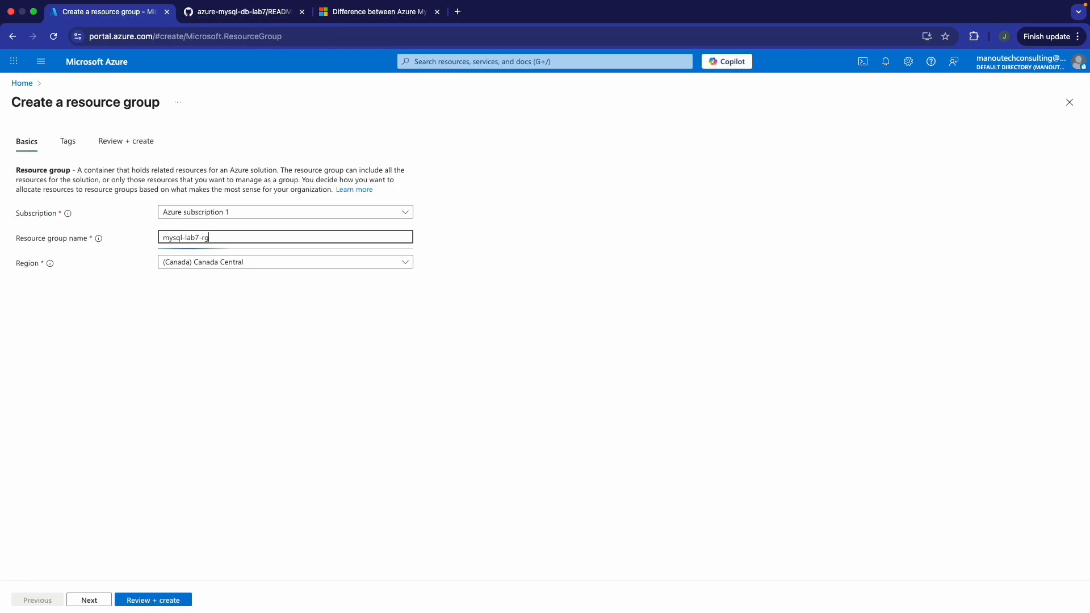
click(169, 602)
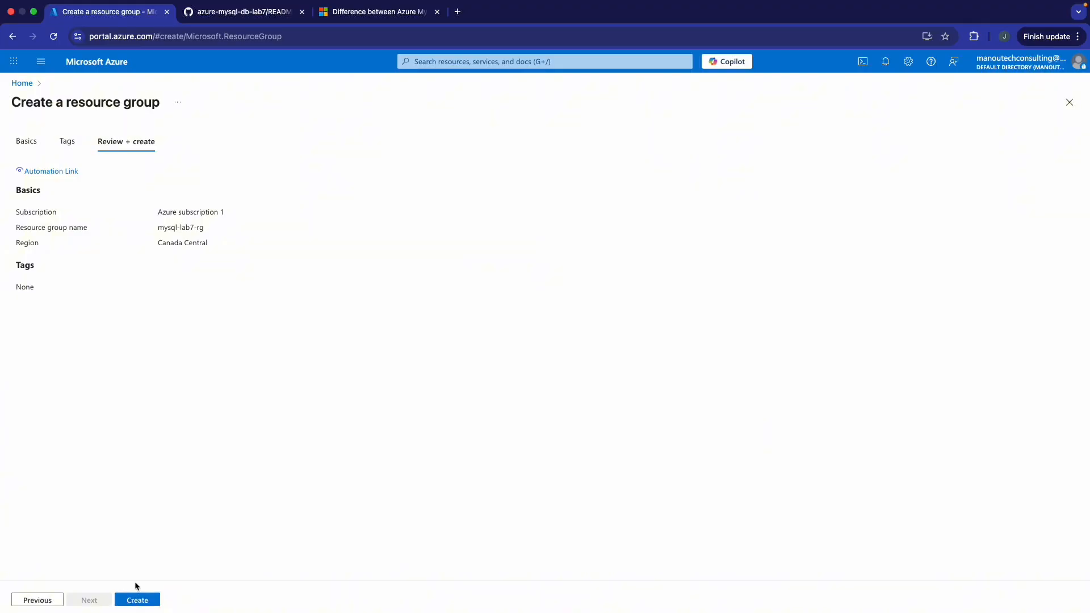
click(137, 599)
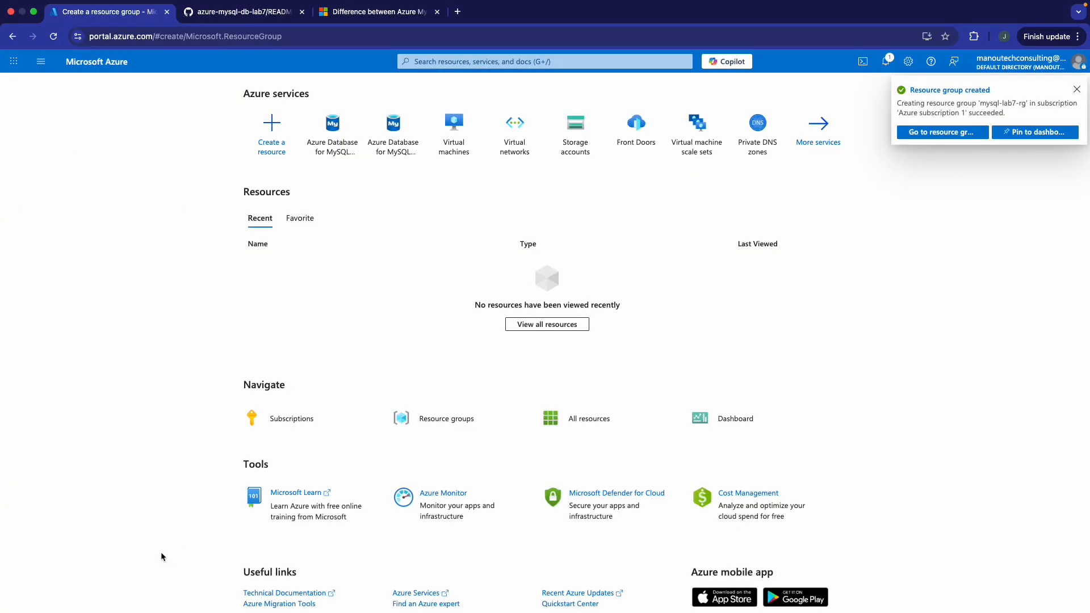
click(939, 133)
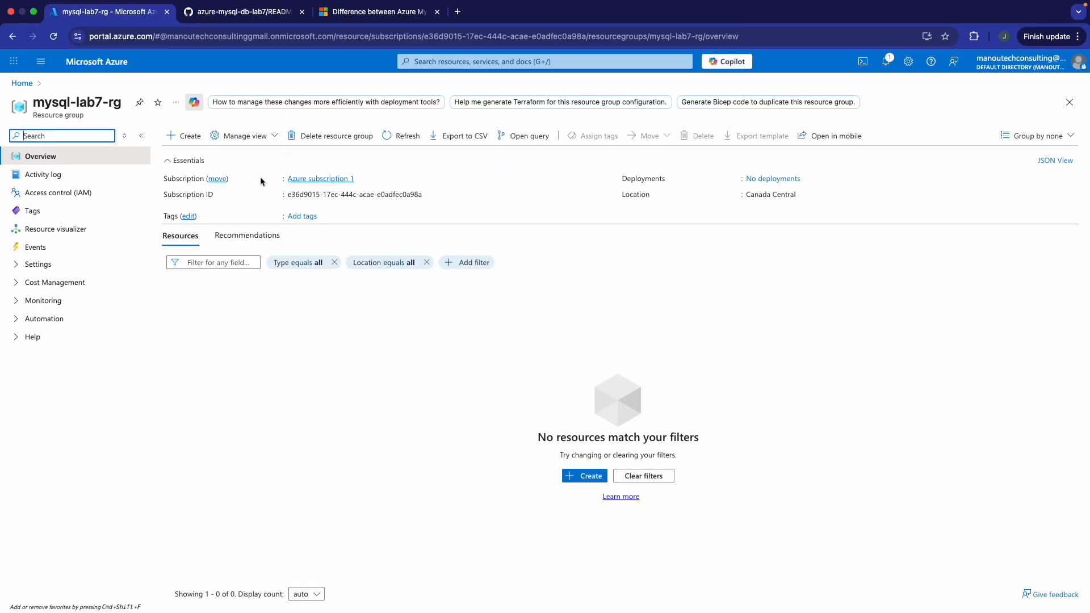
- Open the Virtual networks list from search and start a new virtual network
click(444, 62)
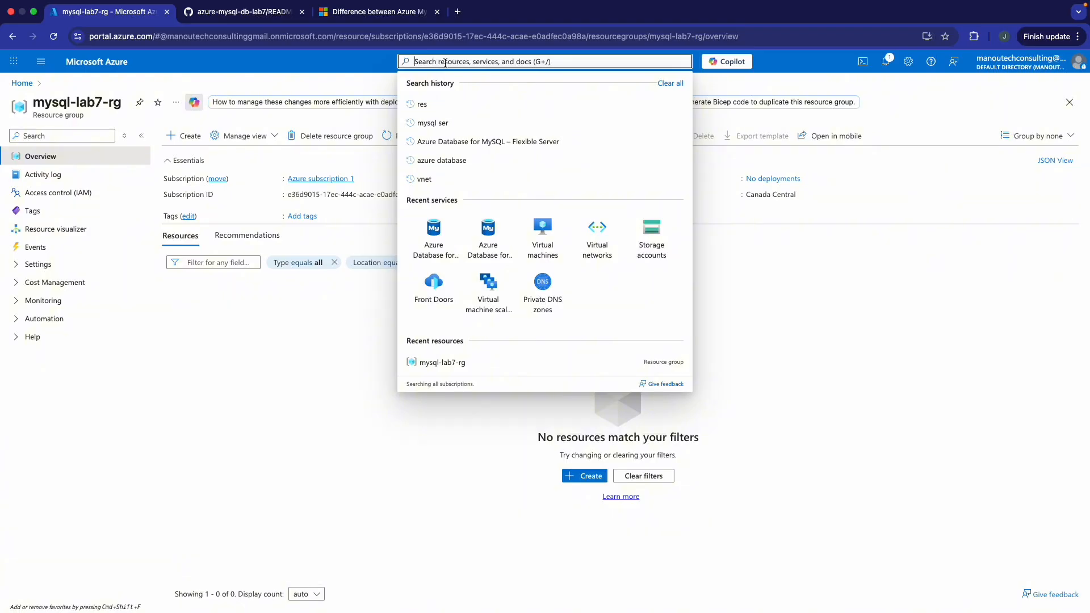
click(596, 235)
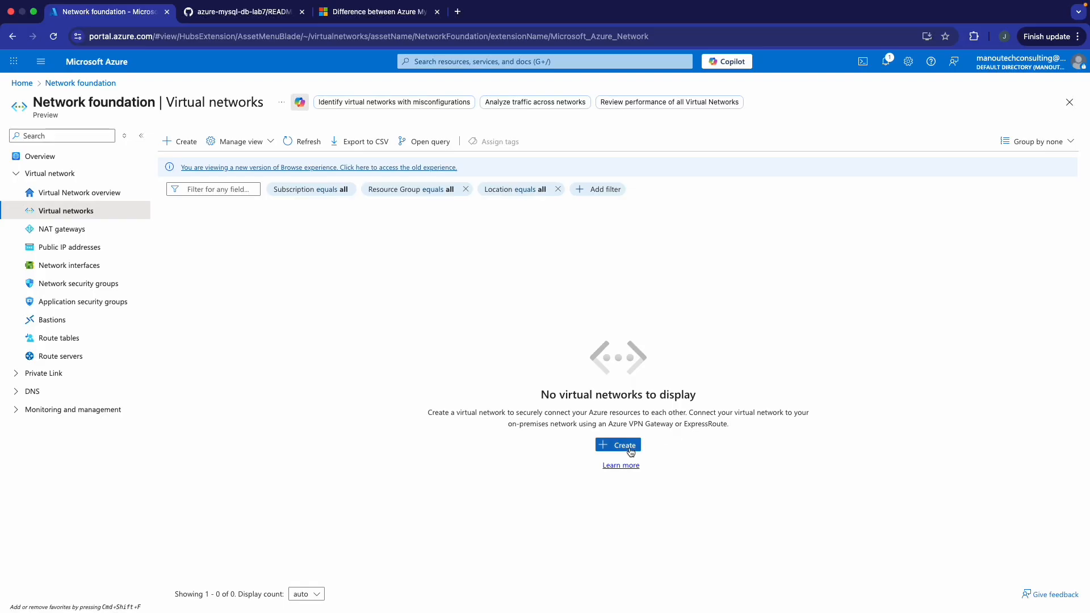
click(630, 450)
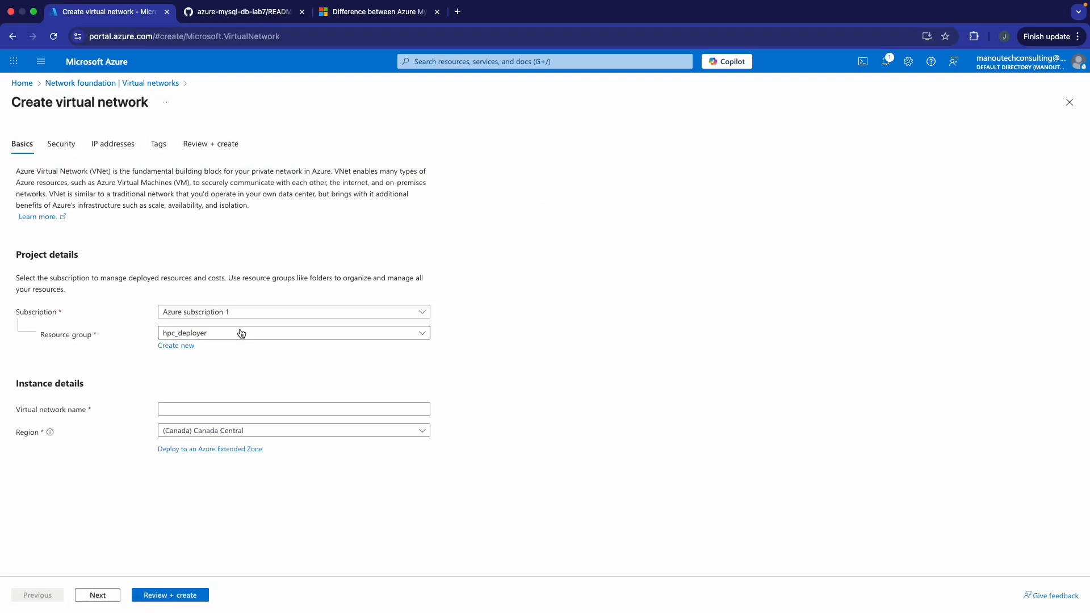
- Put the network in mysql-lab7-rg and name it vnet-mysql-lab7
click(242, 333)
click(239, 393)
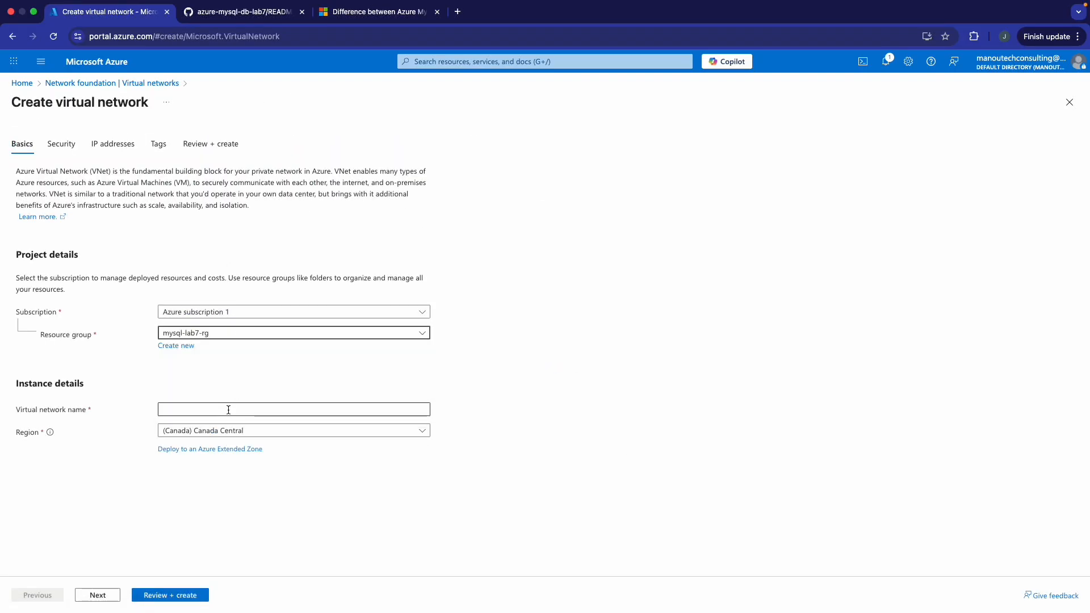
click(228, 409)
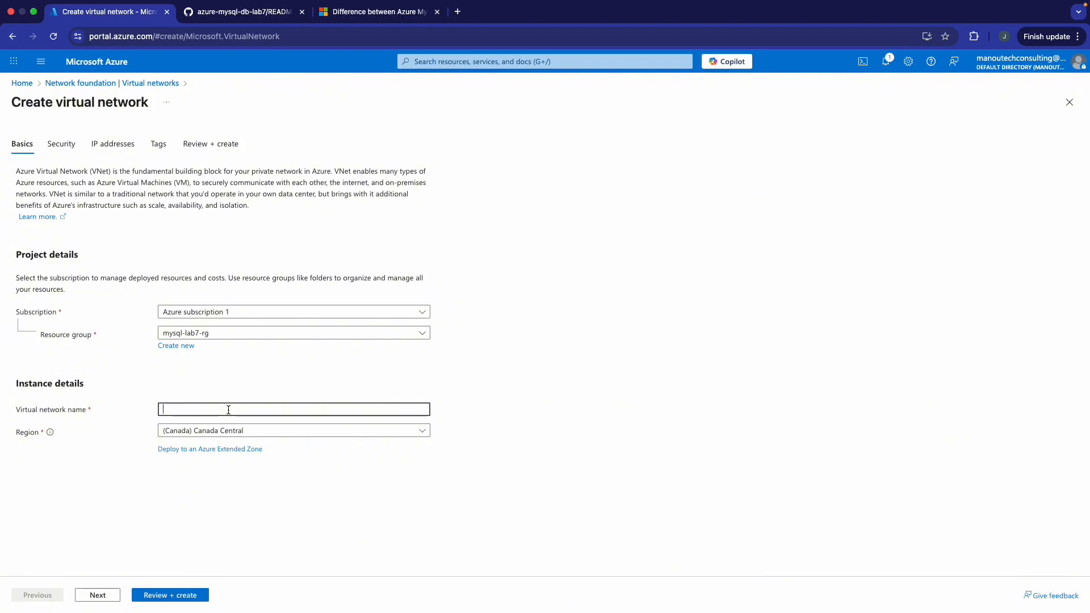
text(vnet-)
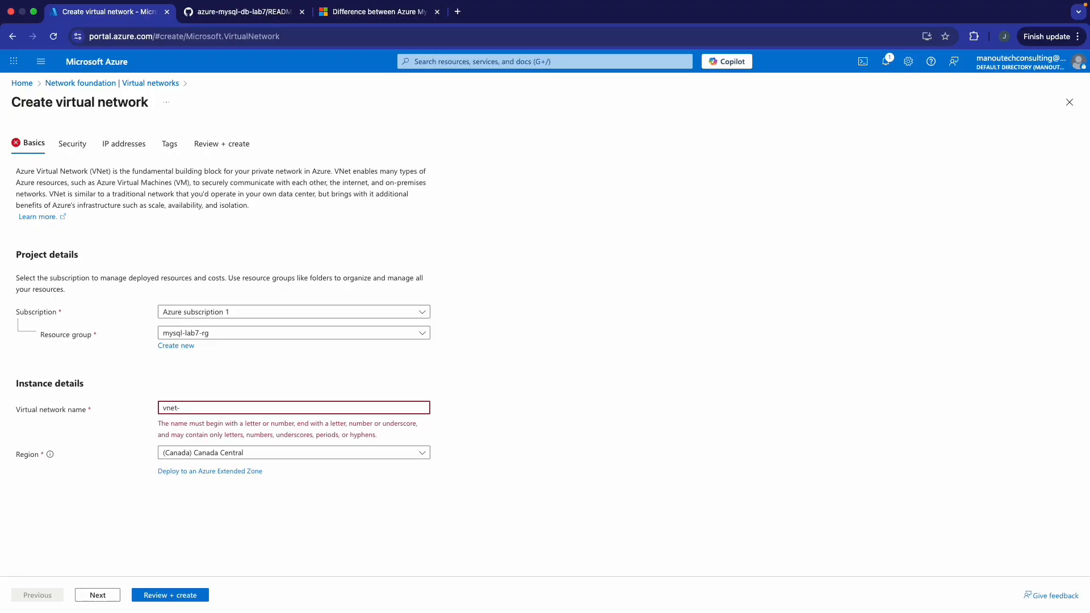
text(mysql-lab7)
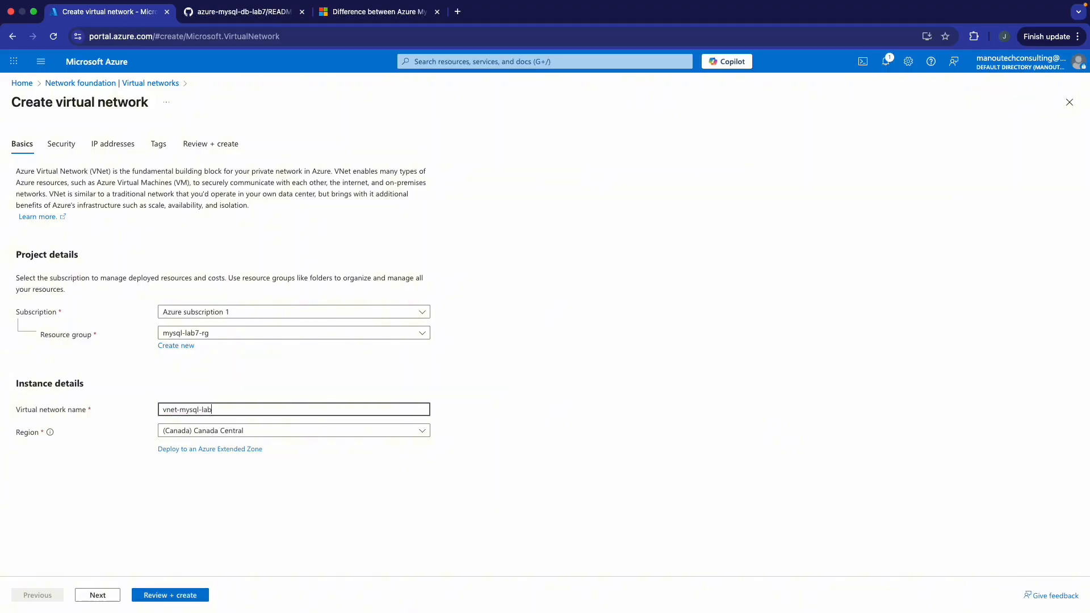
- Accept default security, IP address and tag settings, create vnet-mysql-lab7, and open it
click(97, 594)
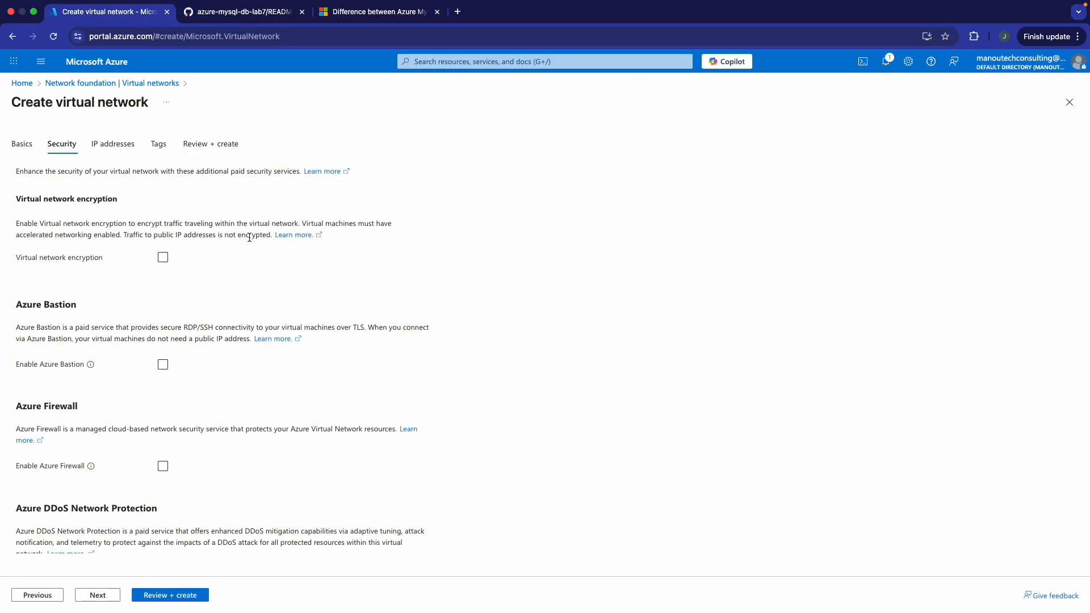
scroll(261, 272, down, 2)
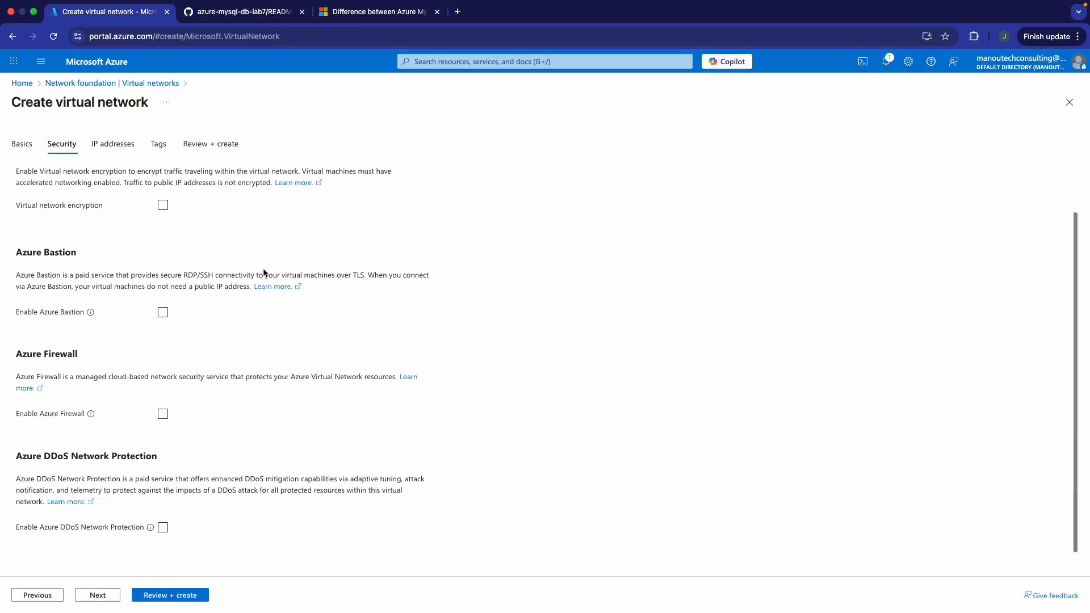
click(98, 595)
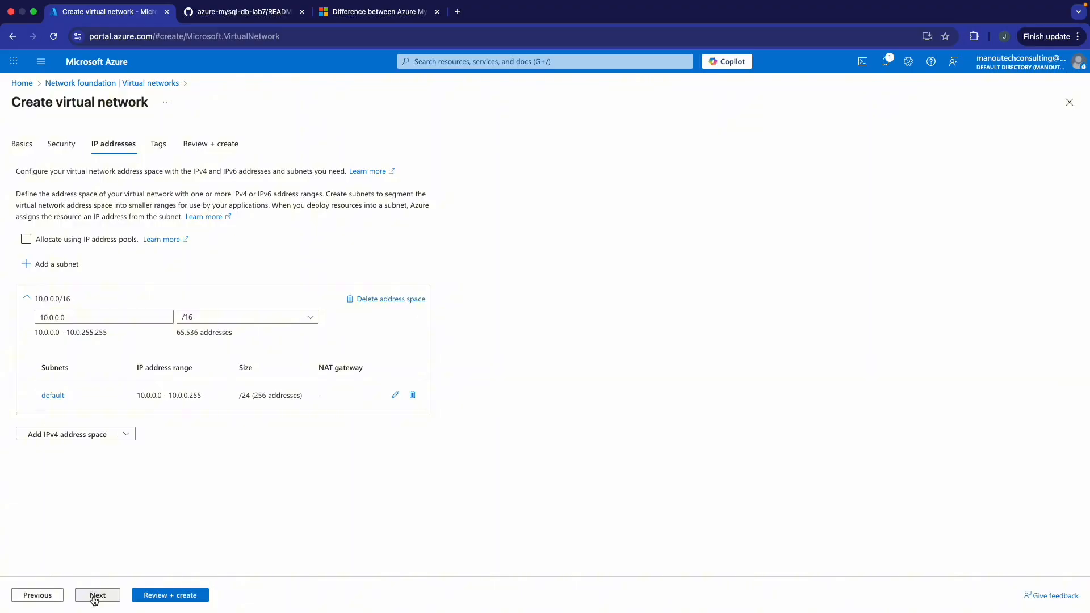
click(90, 597)
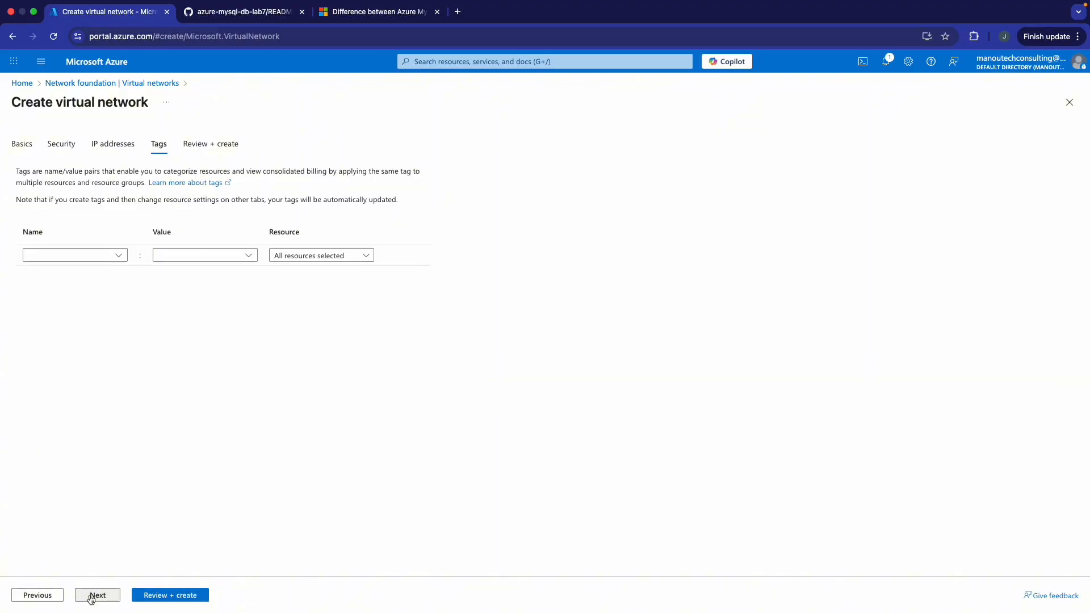
click(91, 596)
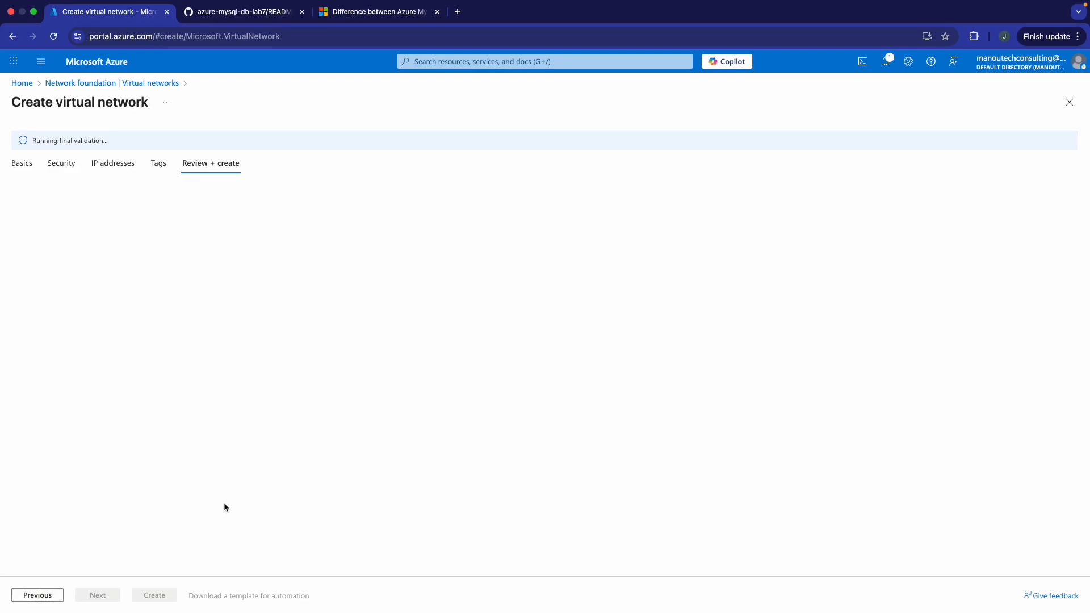
click(154, 596)
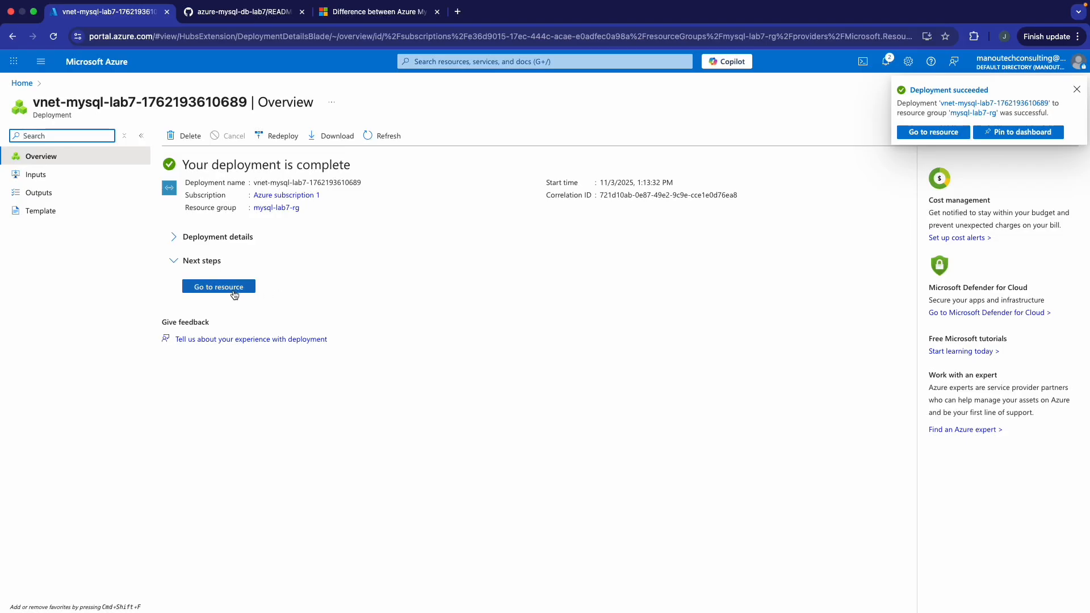
click(233, 288)
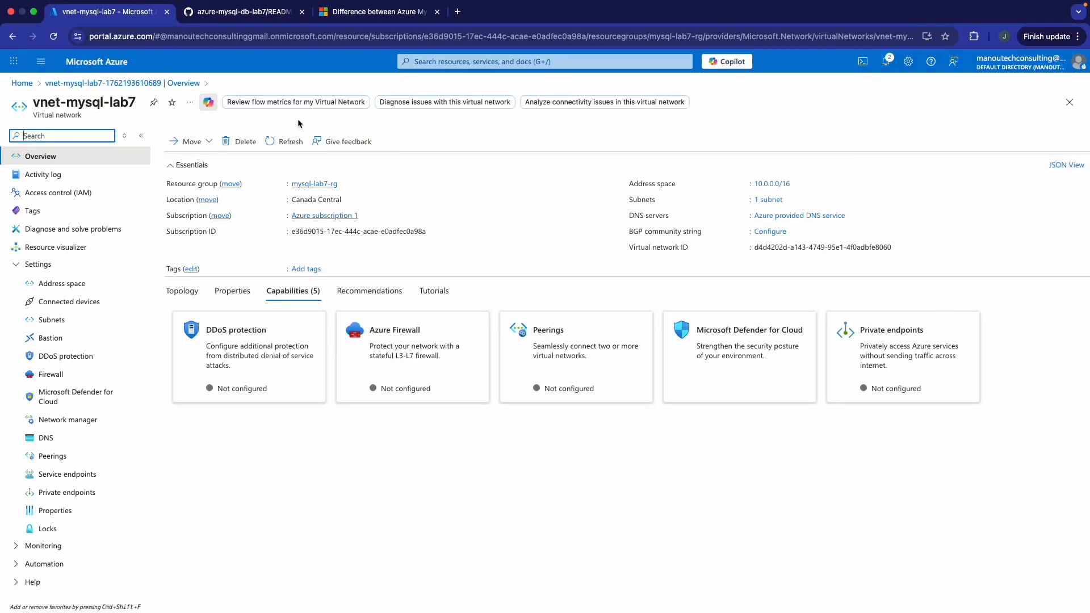
- On the Subnets page, add subnet-public with range 10.0.1.0/24
click(66, 320)
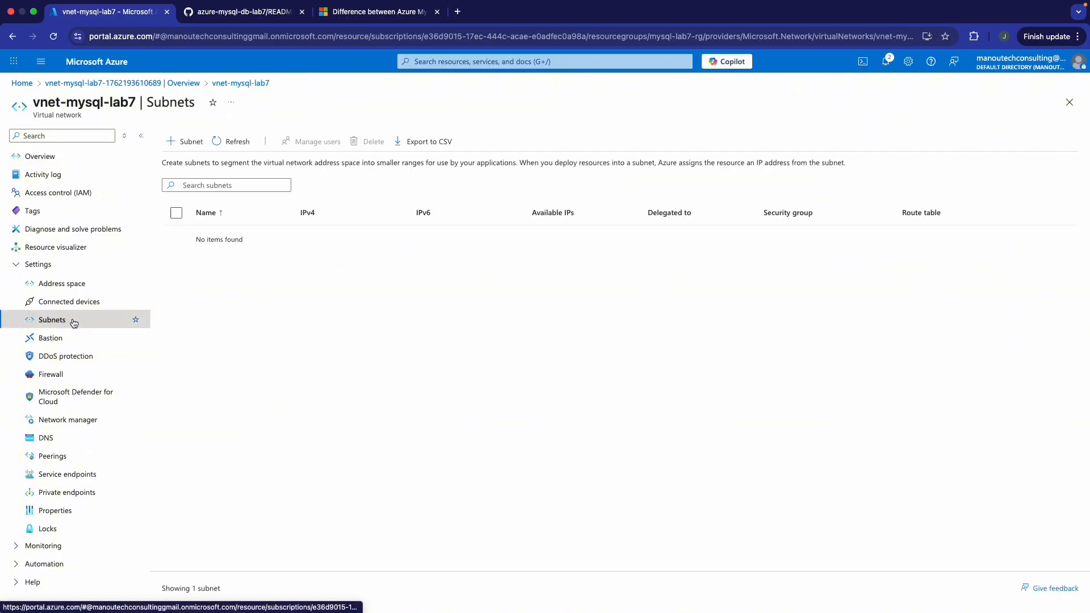
click(187, 142)
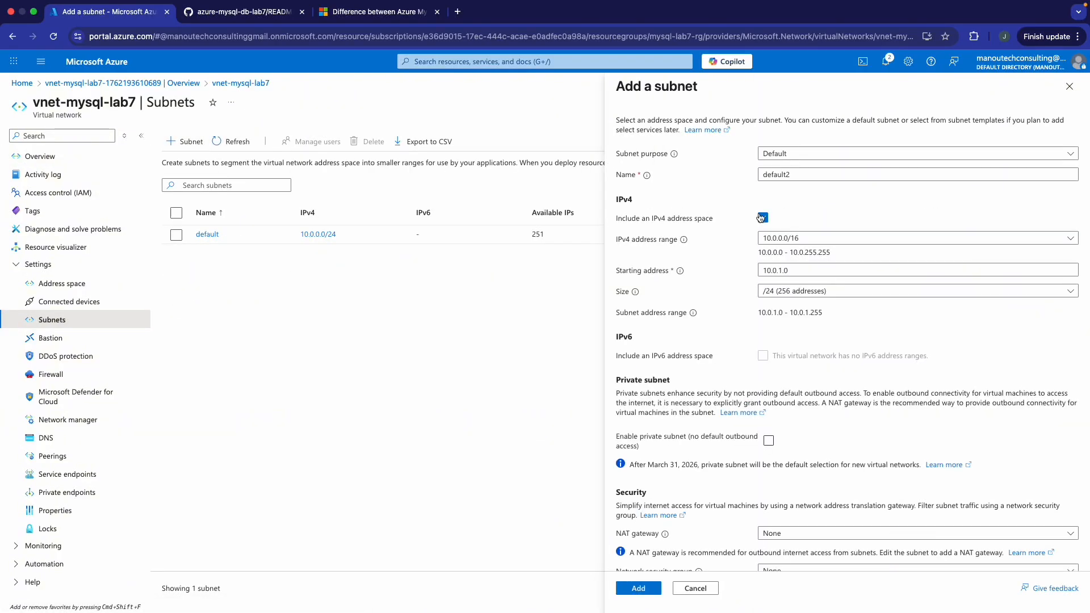
double_click(793, 174)
text(subnet-public)
scroll(710, 511, down, 5)
click(638, 588)
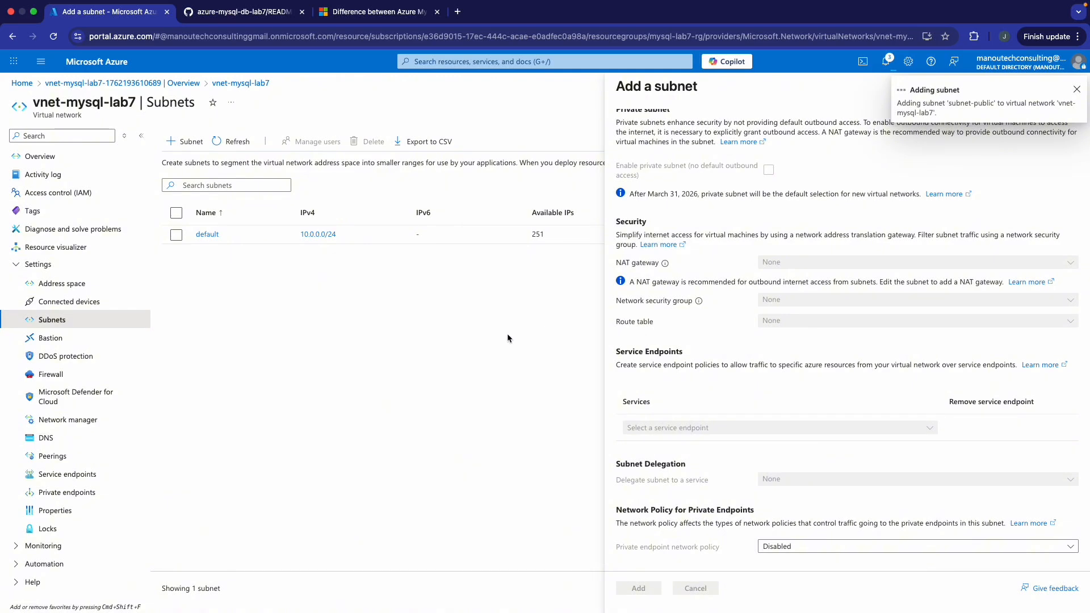
- Add another subnet named subnet-private with range 10.0.2.0/24
click(183, 143)
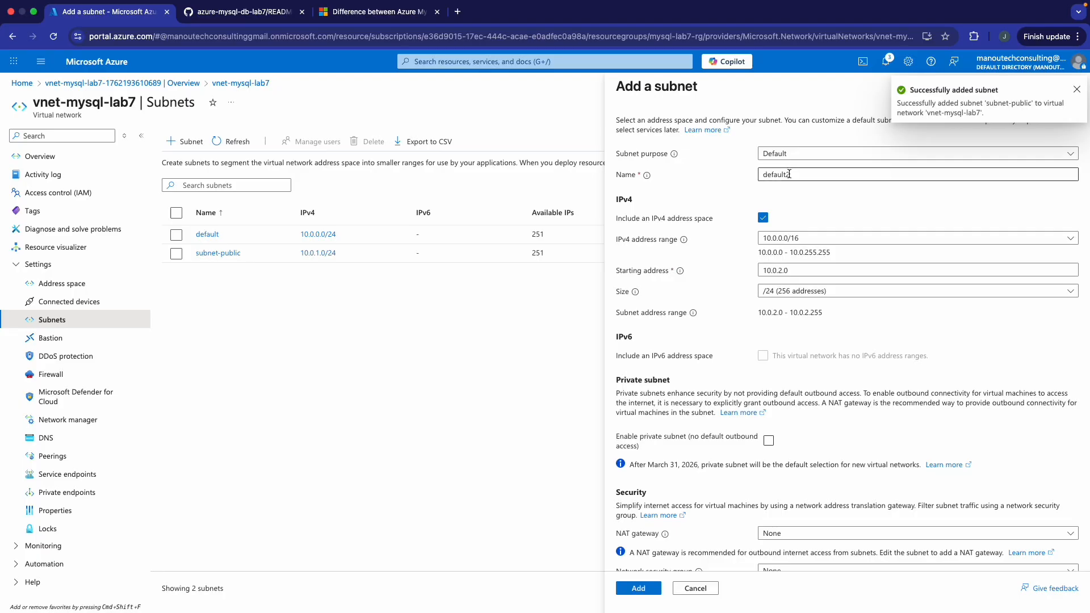
double_click(788, 175)
text(subnet)
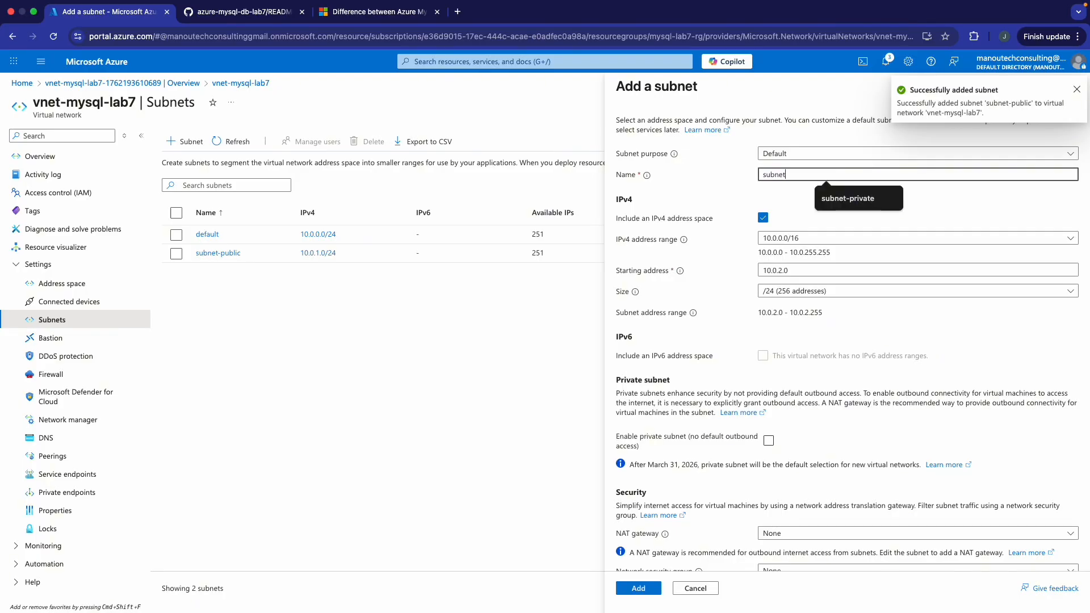
text(-private)
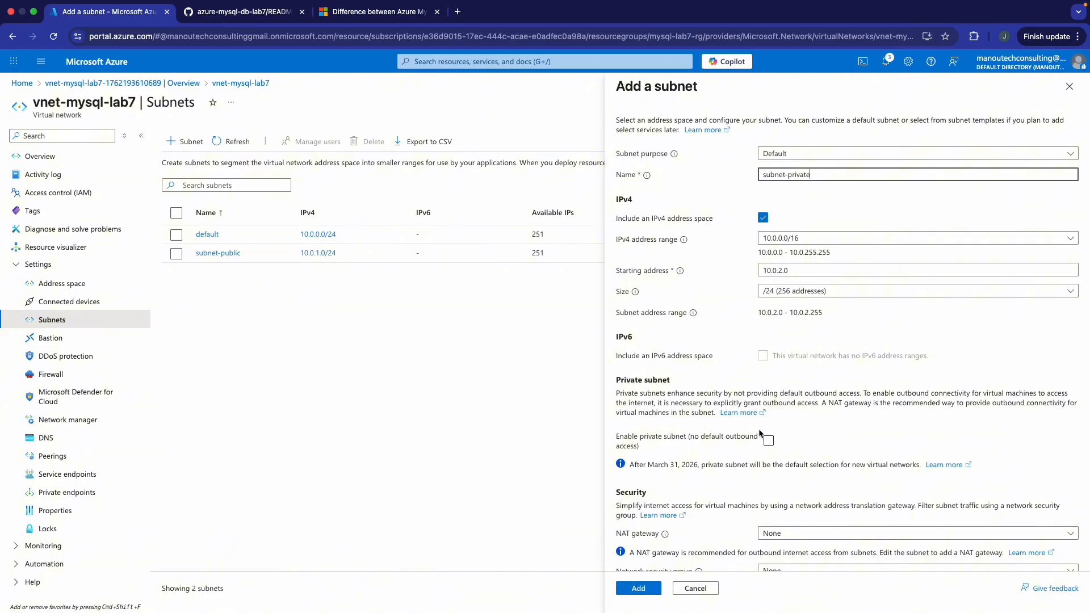
scroll(761, 427, down, 5)
scroll(761, 427, up, 5)
scroll(759, 454, down, 5)
click(637, 589)
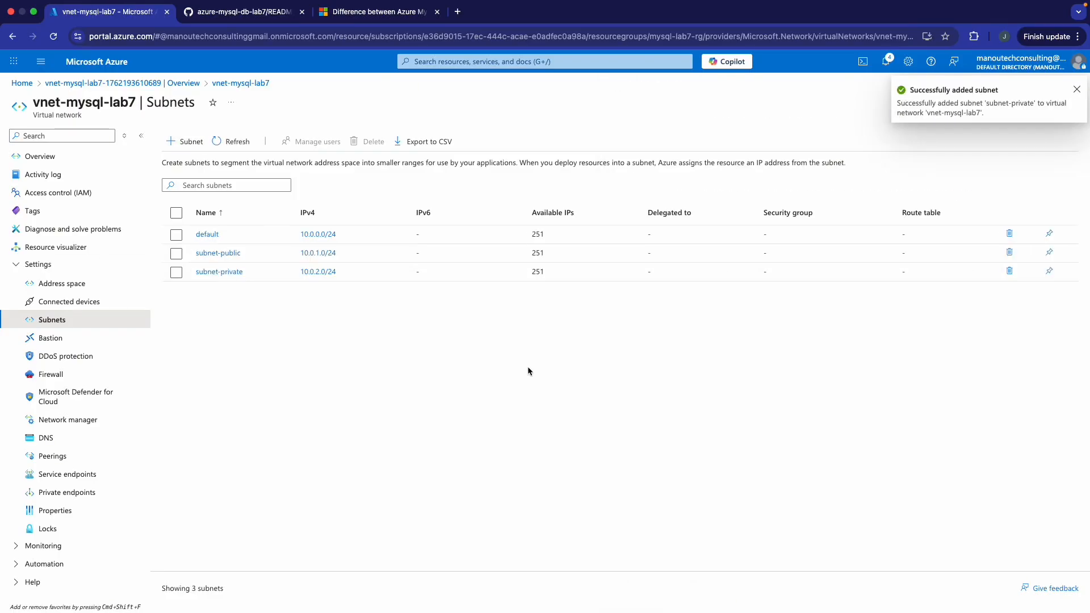
- Go to Virtual machines from recent services and open the Create menu for a new VM
click(558, 63)
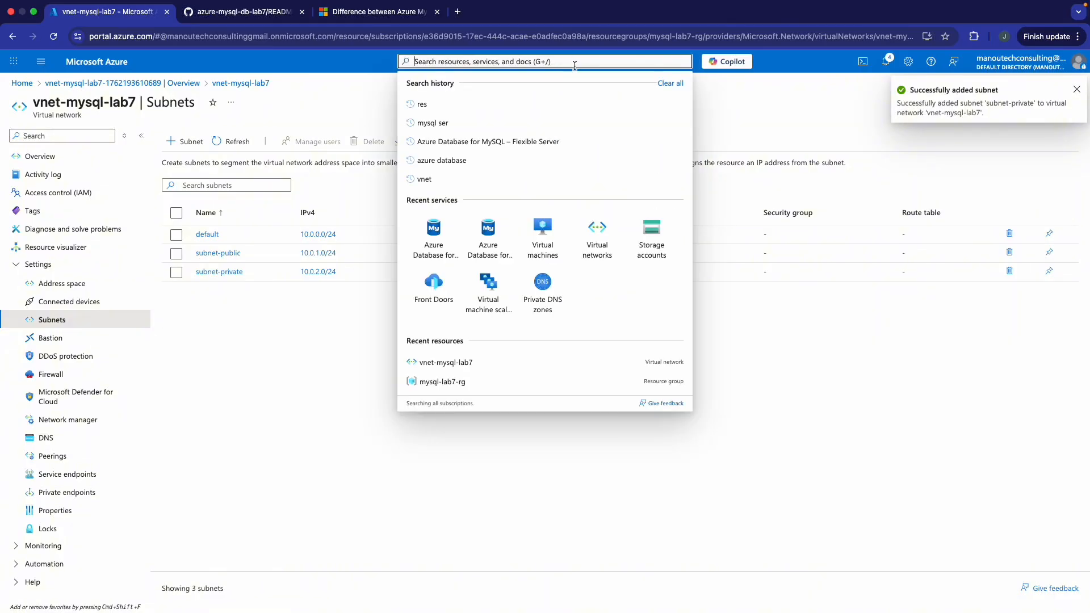
click(540, 233)
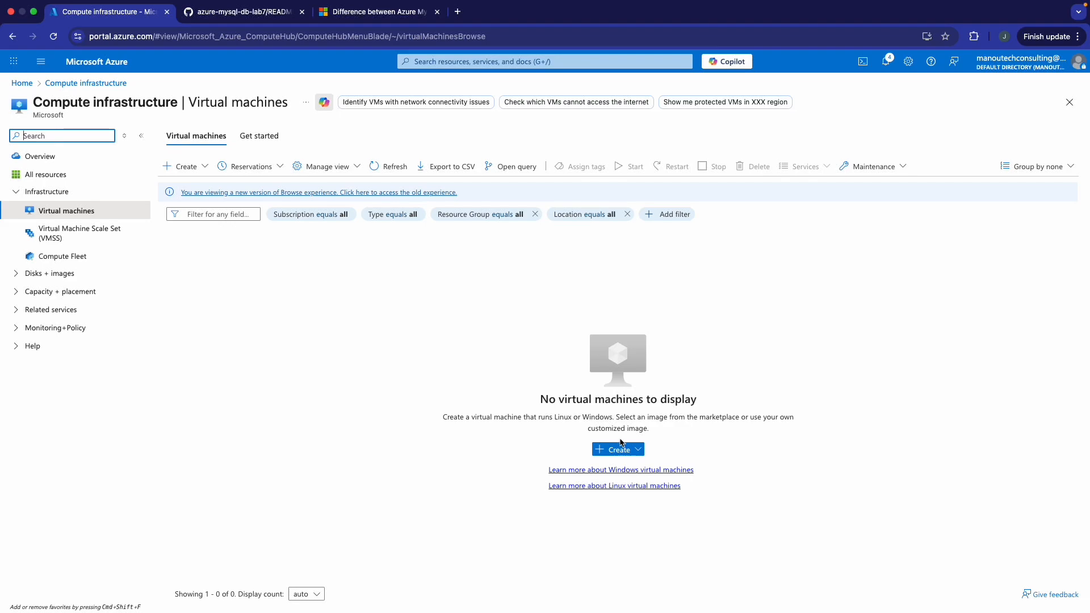
click(637, 451)
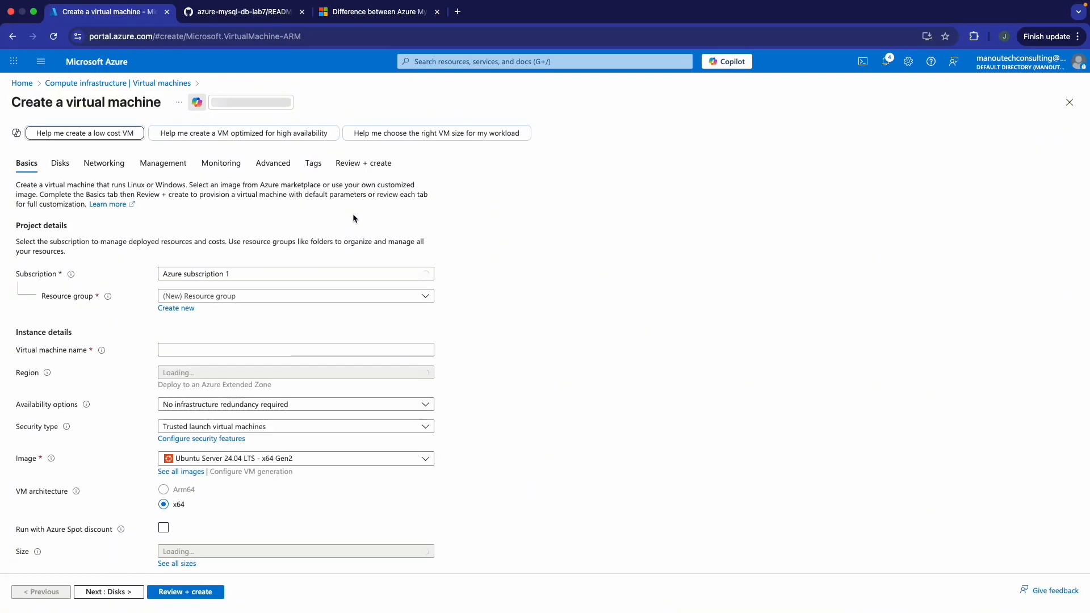
- Place the VM in mysql-lab7-rg and name it vm-app-lab7
click(304, 300)
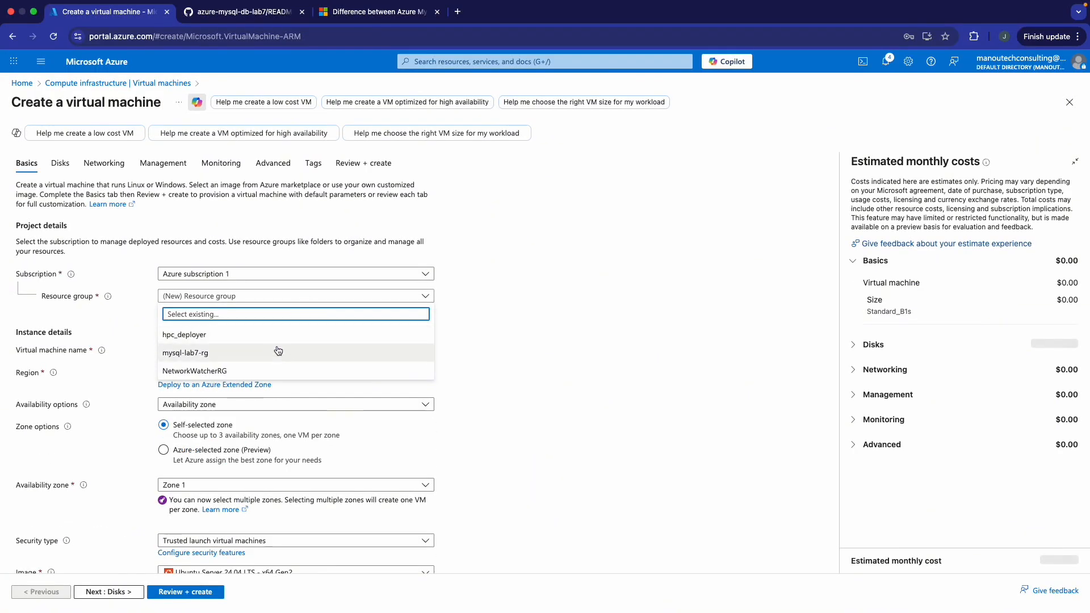
click(268, 354)
click(259, 350)
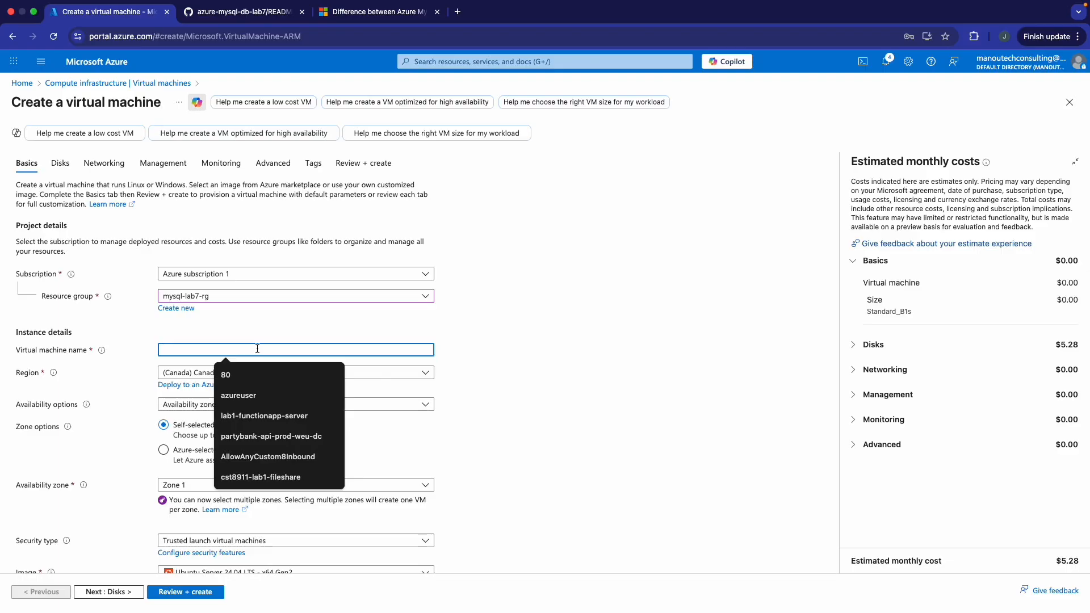
text(vm-)
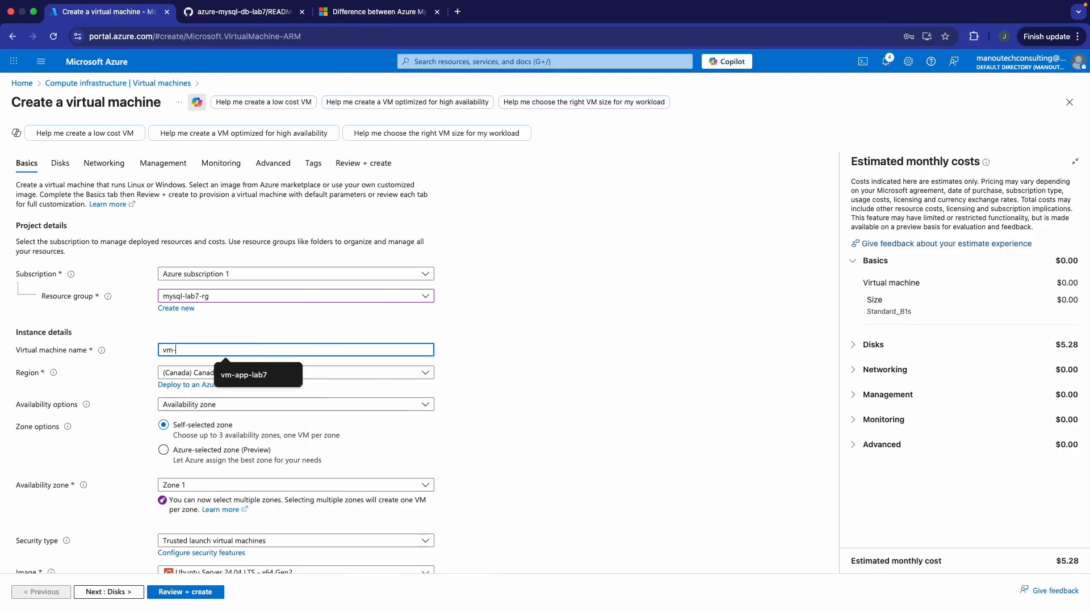
text(app-)
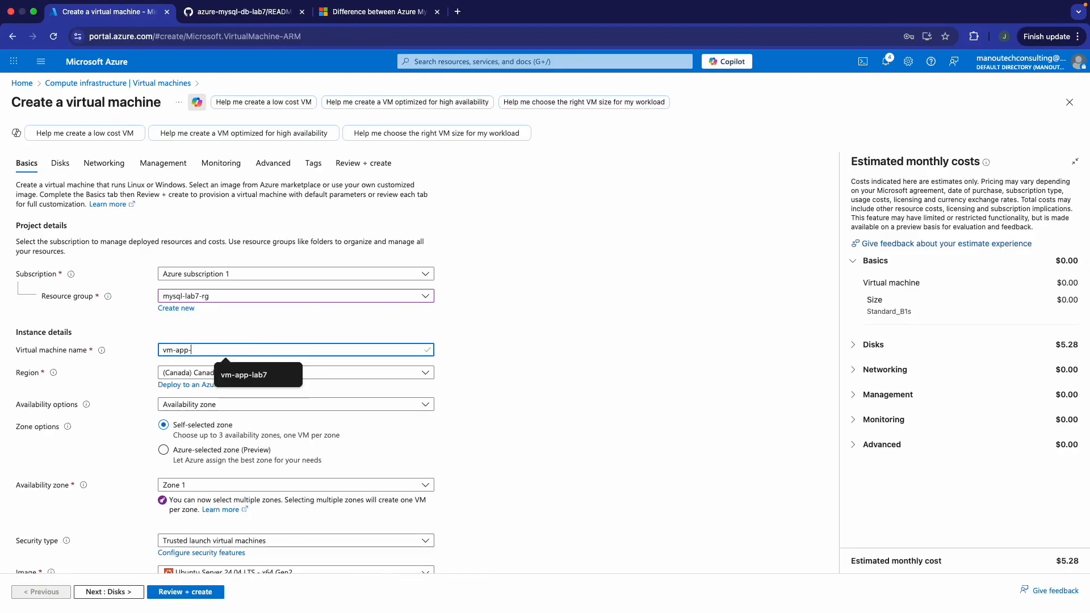
text(lab7)
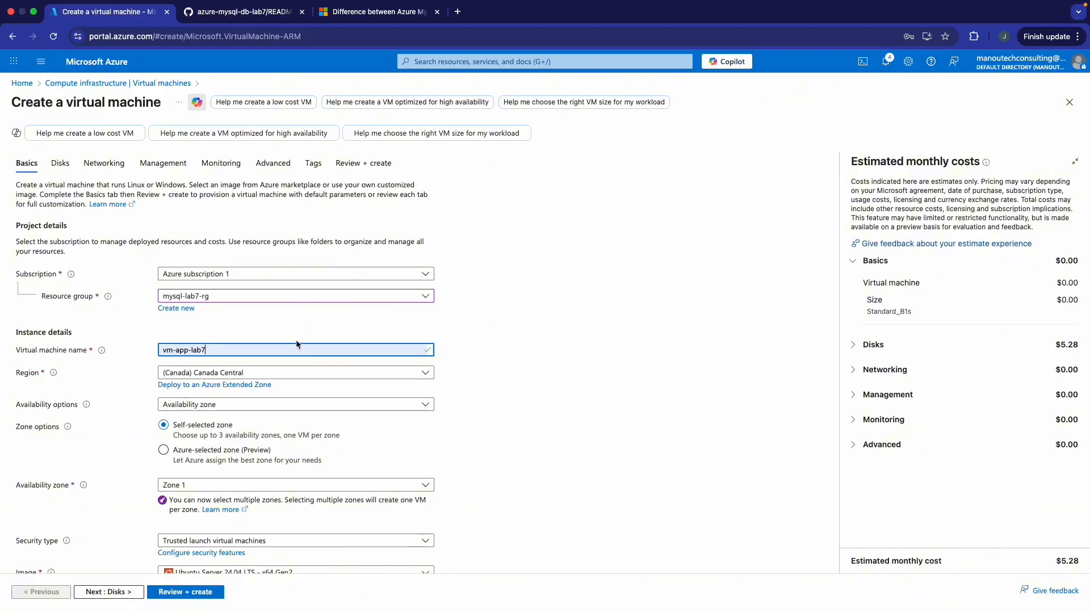
- Keep availability Zone 1, set public inbound ports to None, and continue to Disks
scroll(298, 284, down, 3)
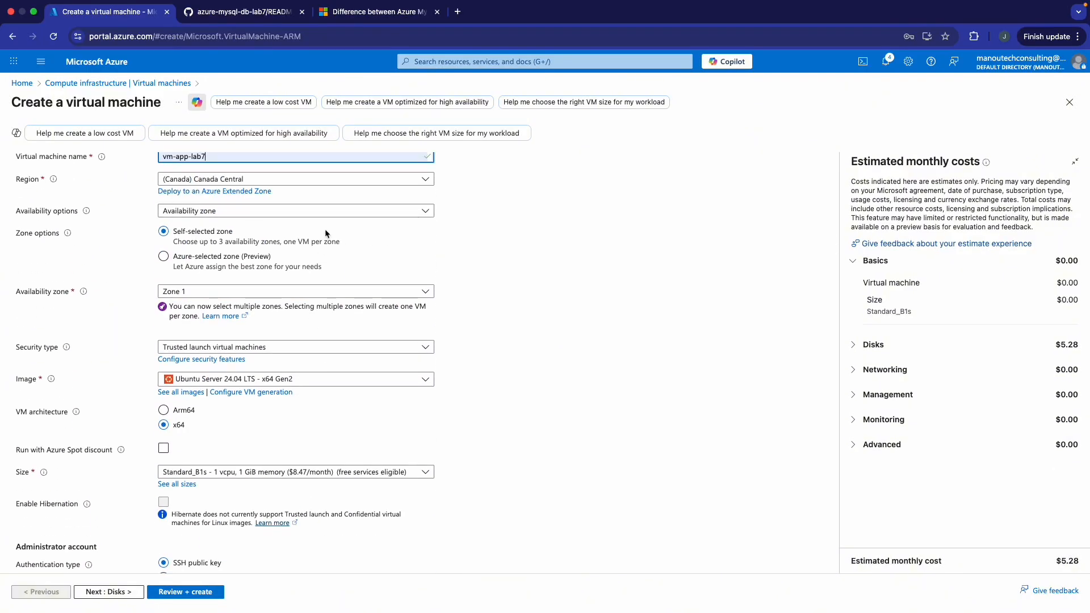
click(199, 290)
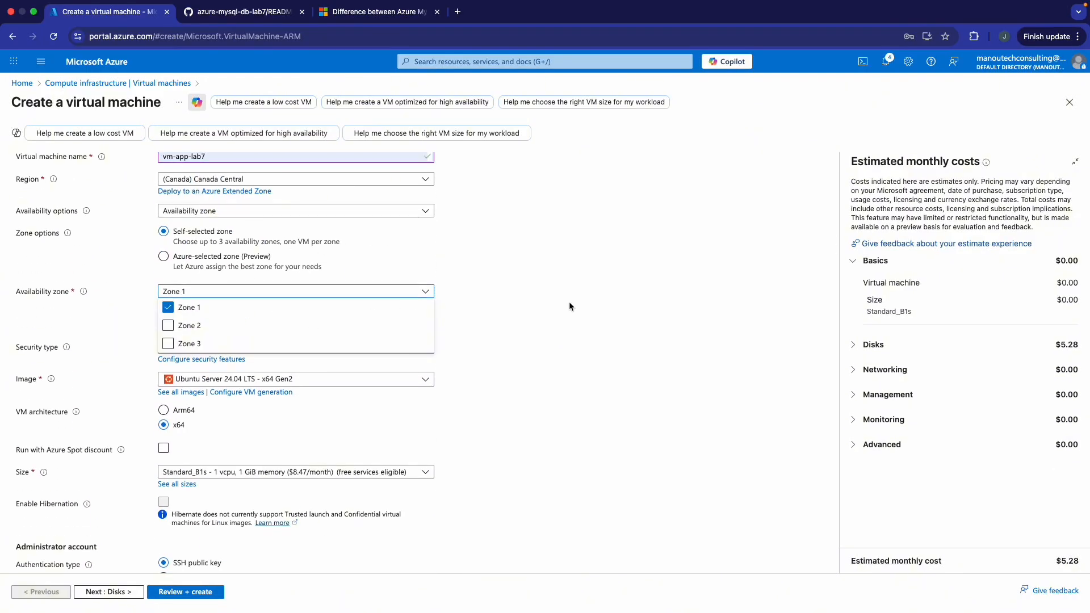
click(540, 303)
scroll(363, 311, down, 2)
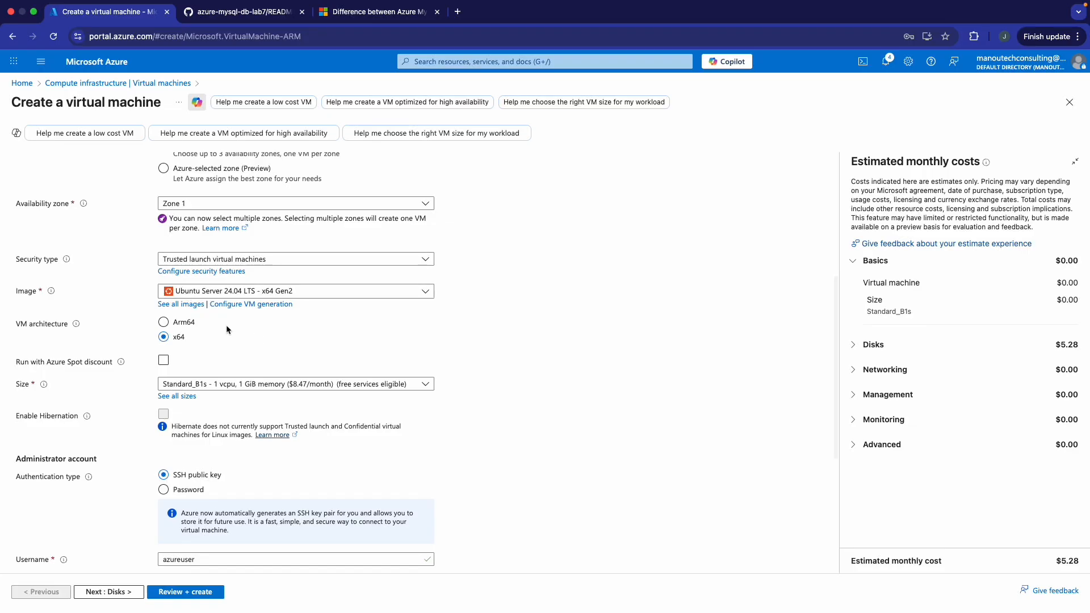
scroll(179, 364, down, 5)
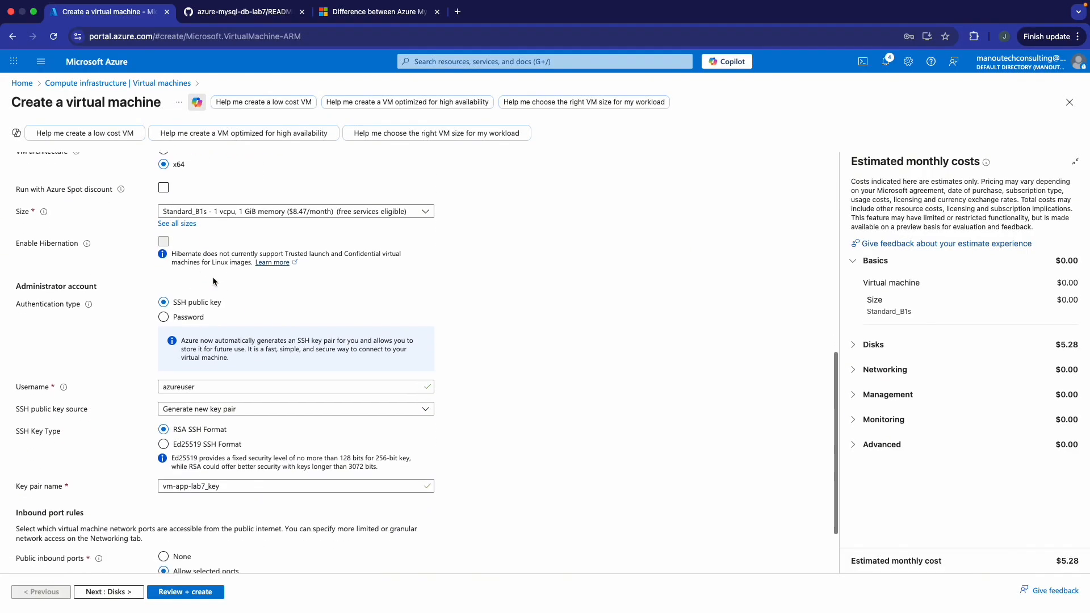
scroll(189, 356, down, 2)
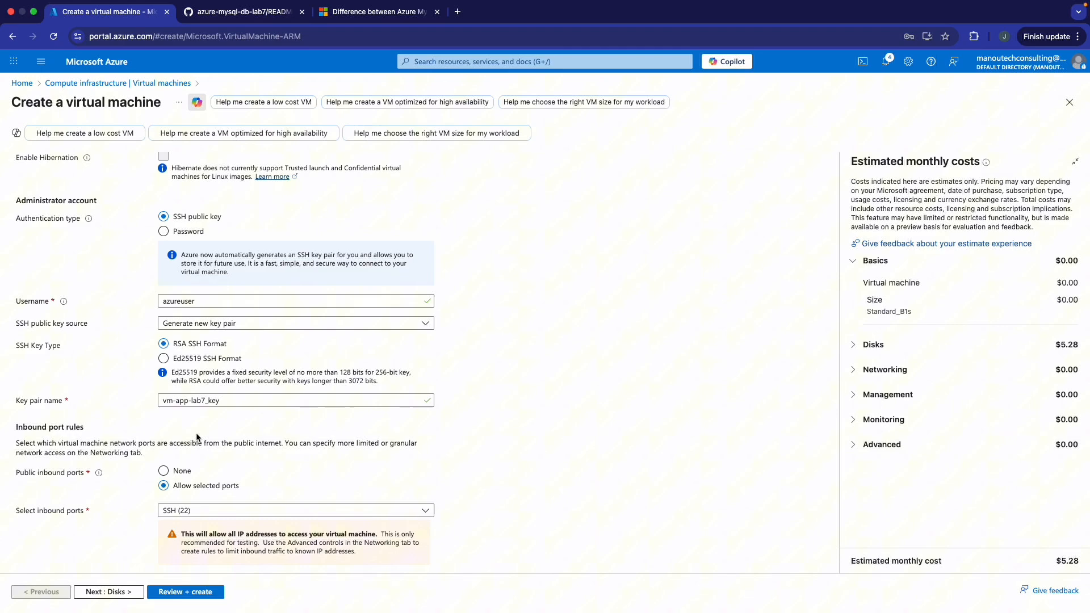
click(164, 471)
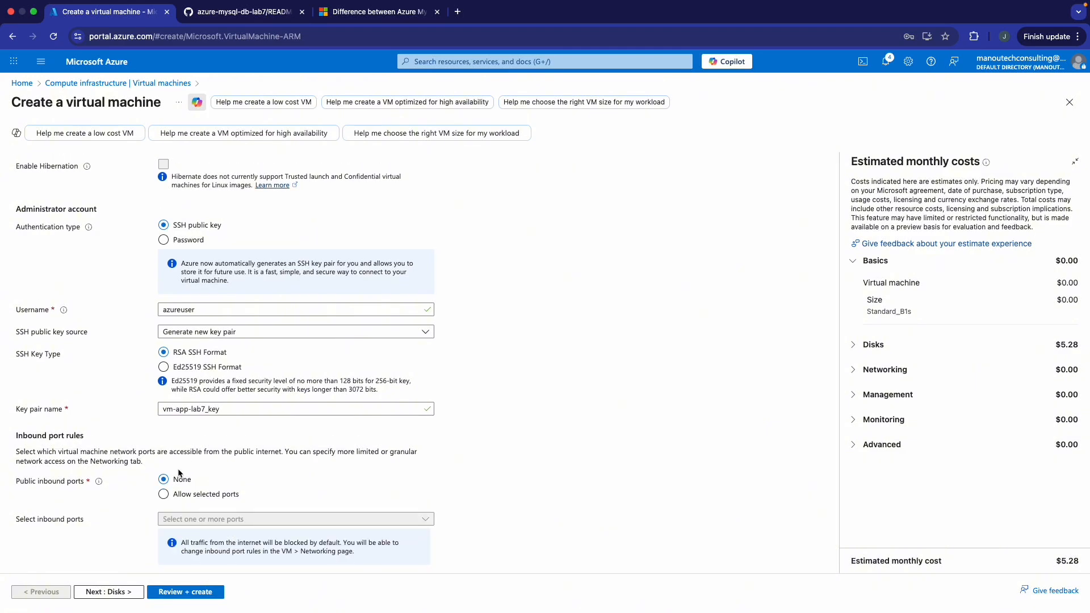
click(125, 593)
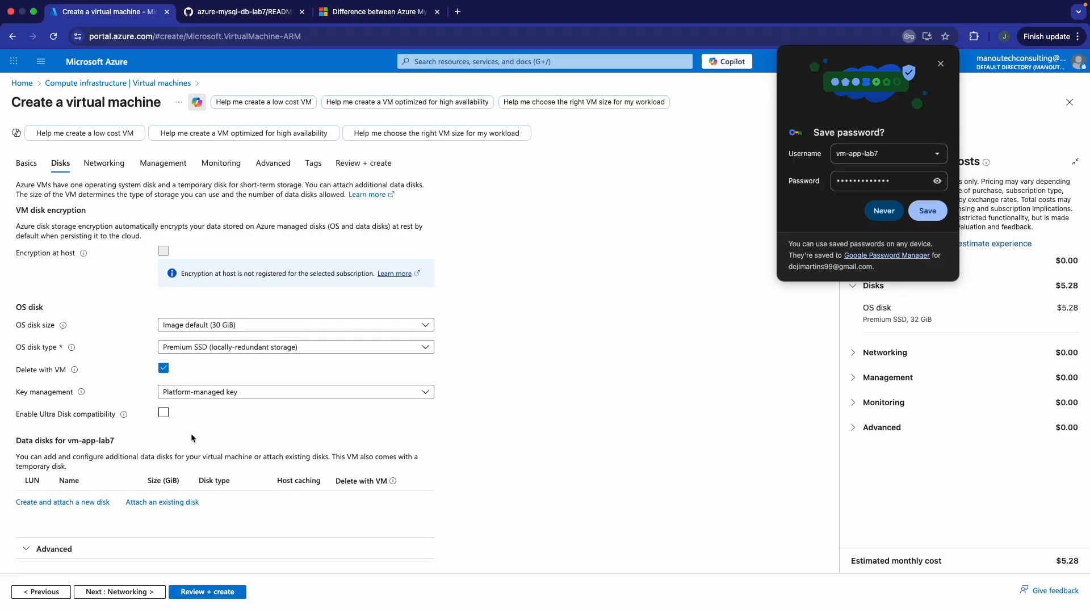
- On the Networking tab, attach the VM to vnet-mysql-lab7 and subnet-public
click(126, 592)
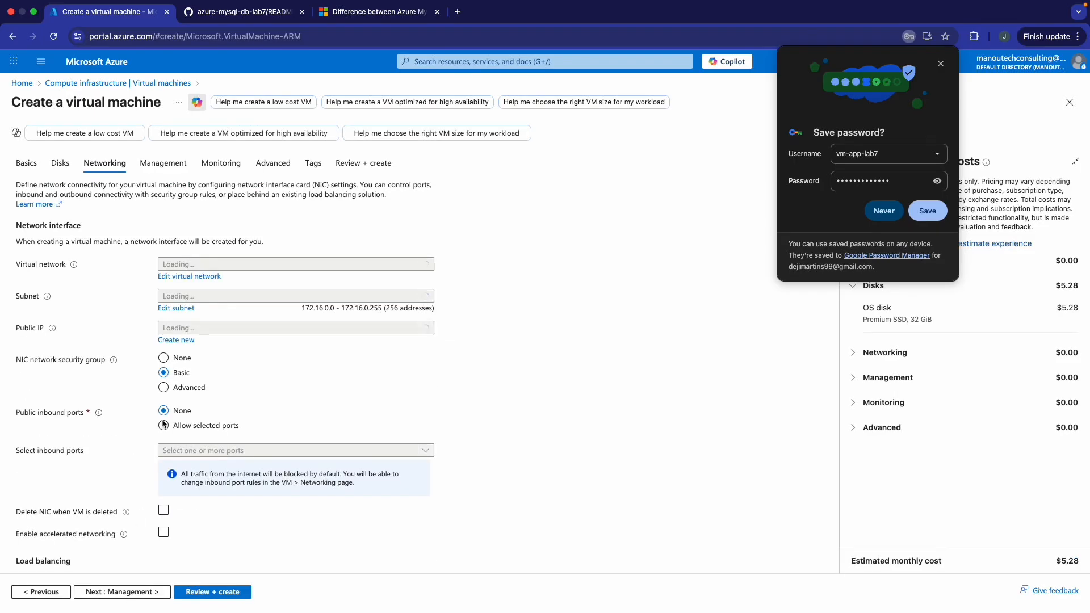
click(940, 64)
scroll(281, 264, down, 1)
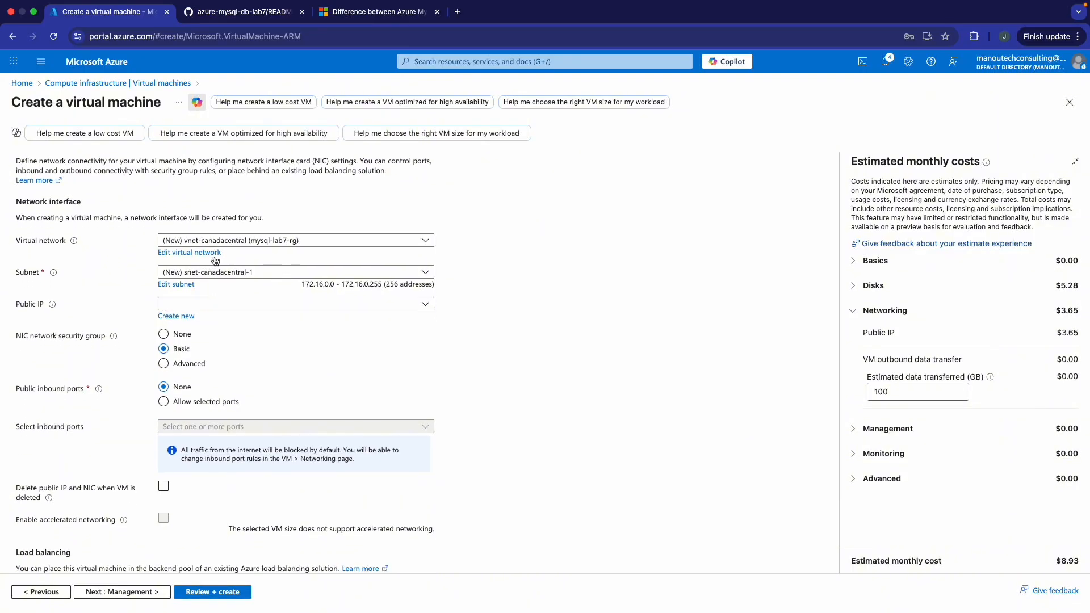
click(263, 243)
click(252, 294)
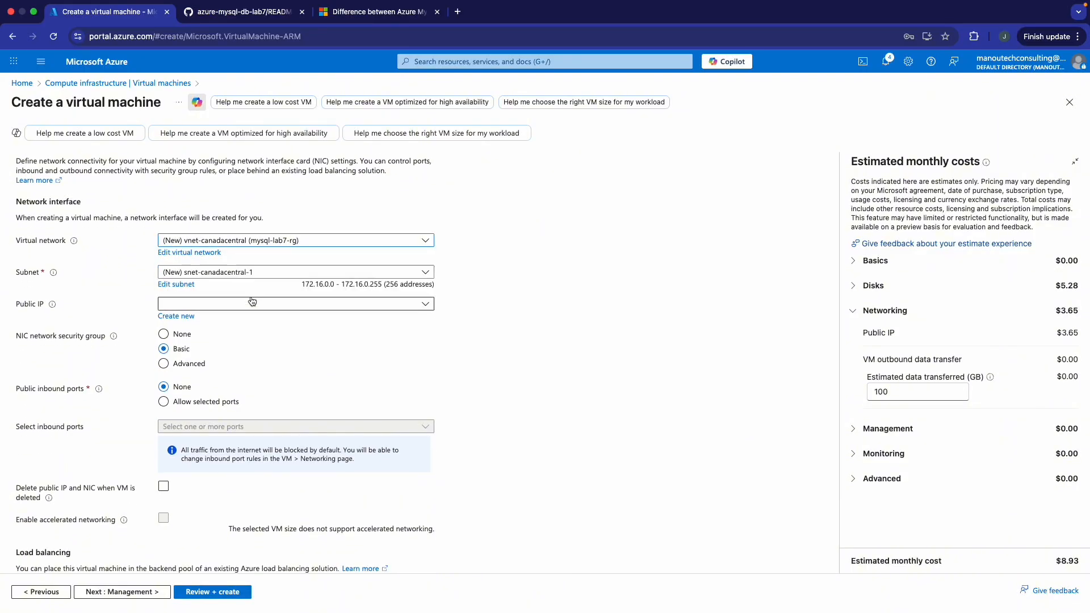
click(232, 276)
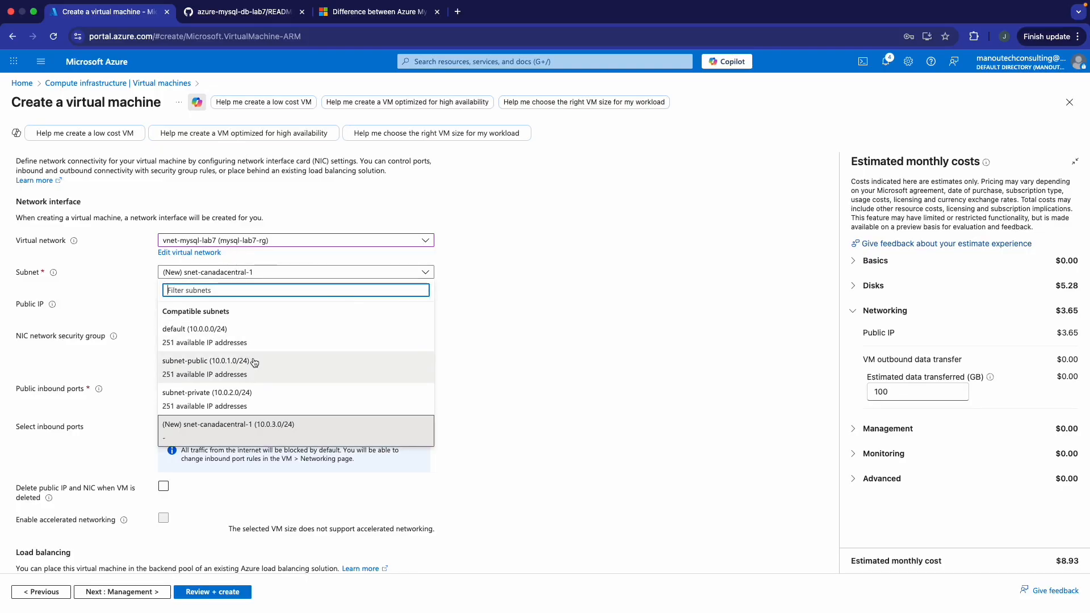
click(246, 369)
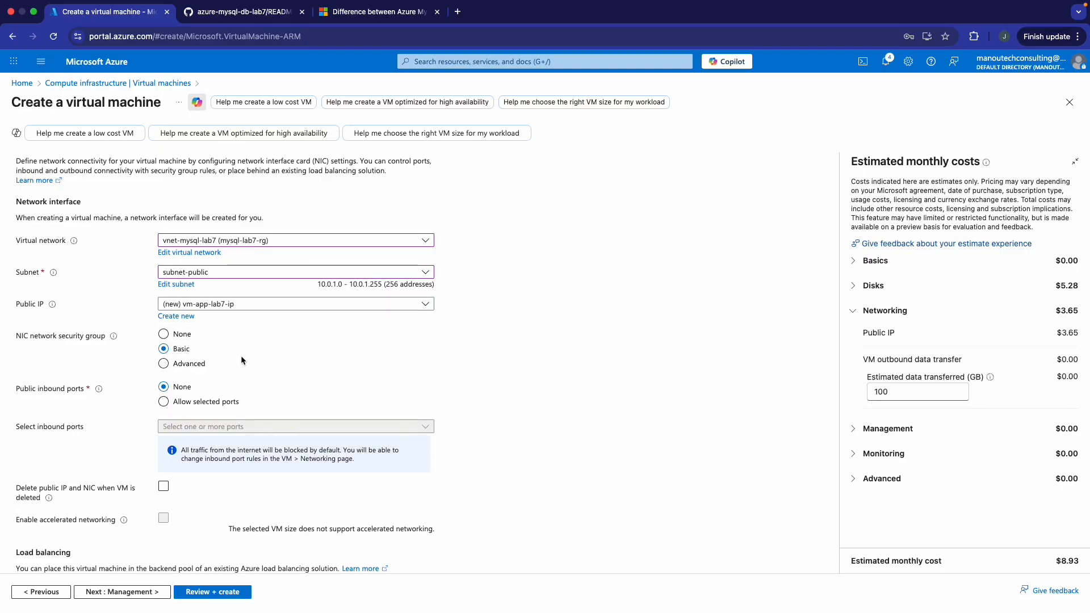
- Allow selected inbound ports HTTP (80) and SSH (22)
scroll(315, 260, down, 2)
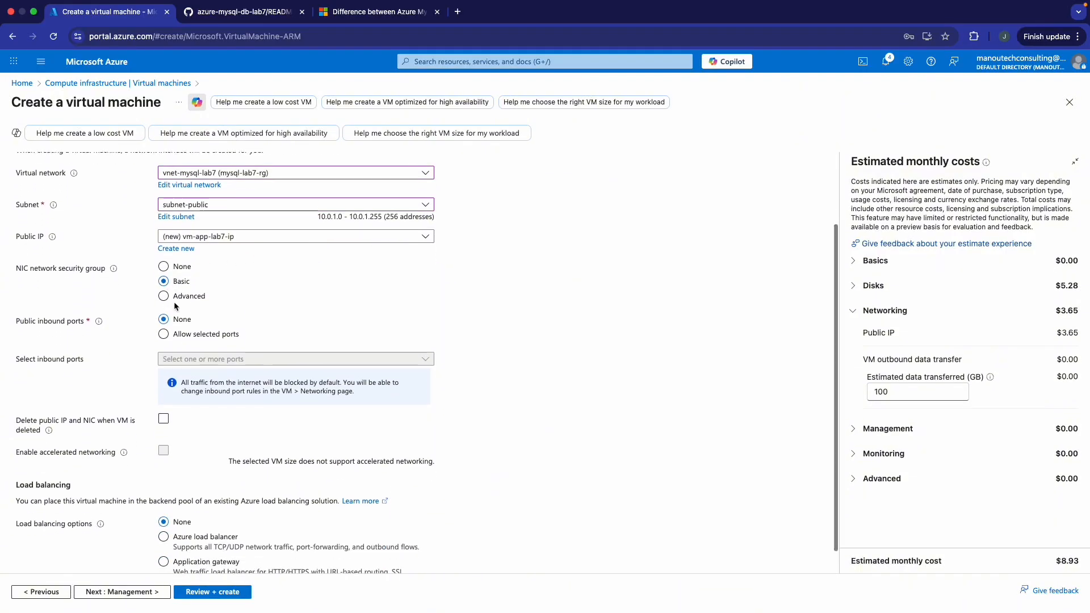
scroll(175, 304, down, 1)
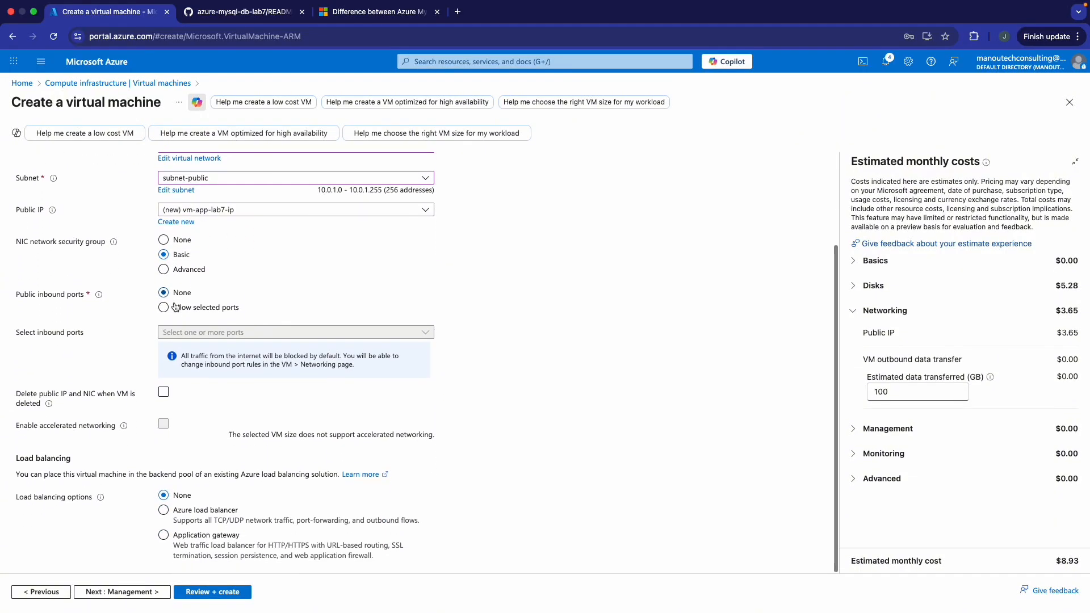
click(164, 308)
click(239, 373)
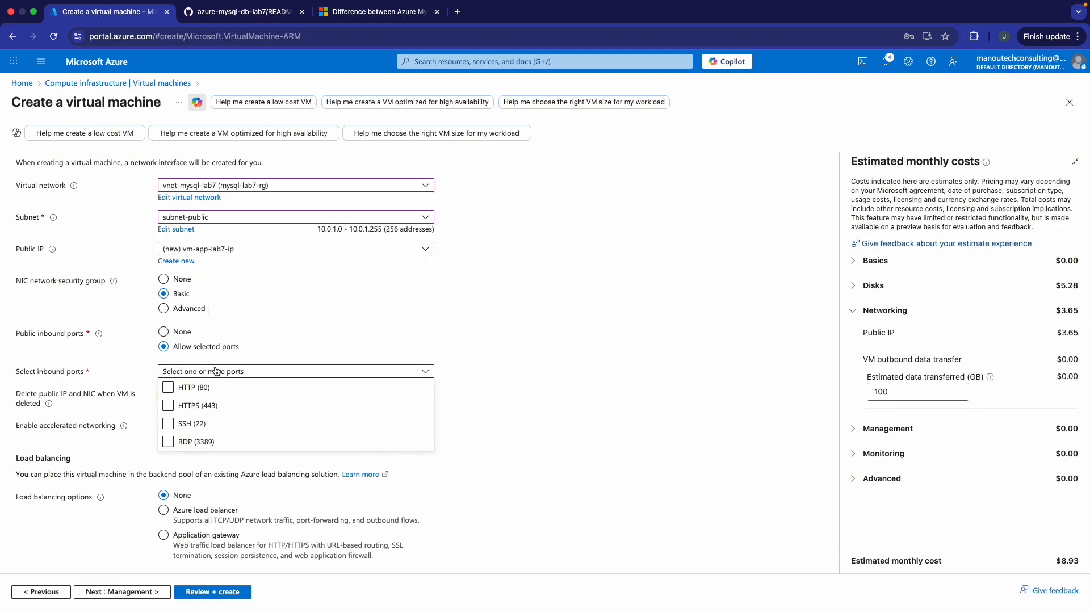
click(168, 387)
click(188, 374)
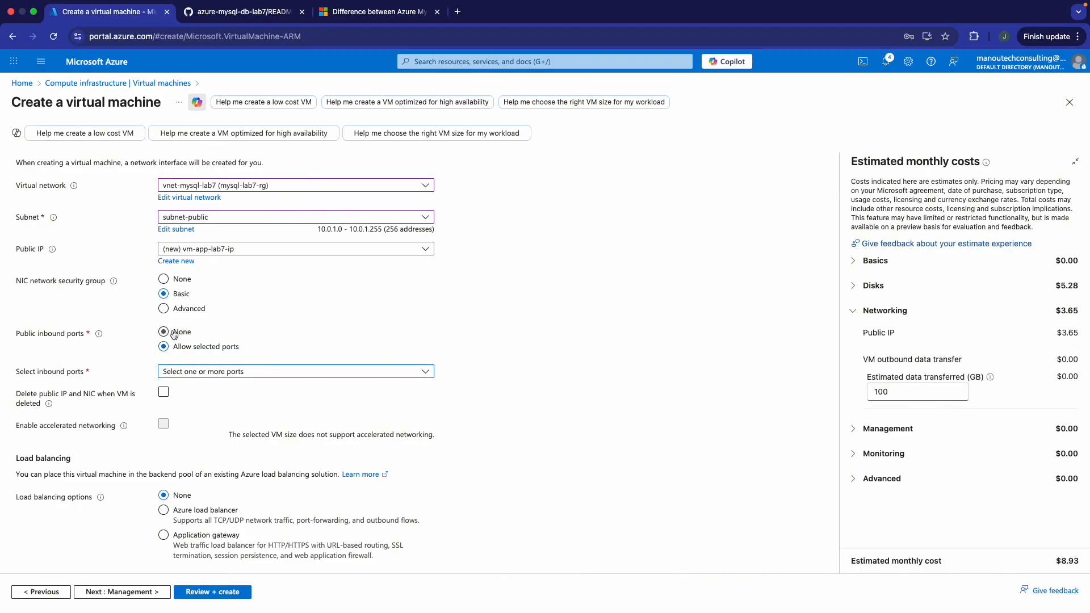
click(193, 374)
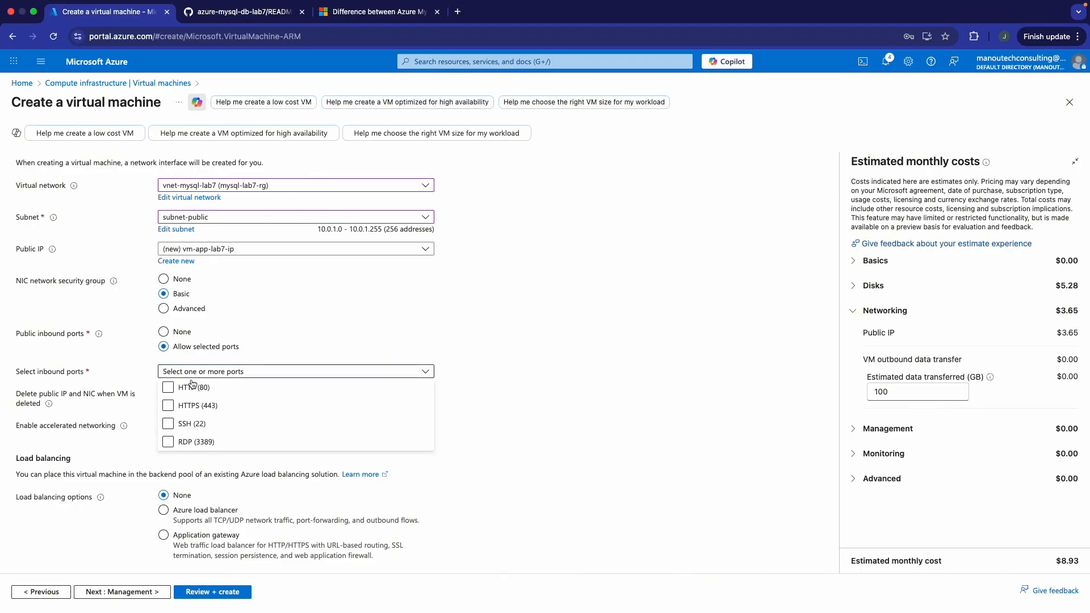
click(169, 388)
click(169, 424)
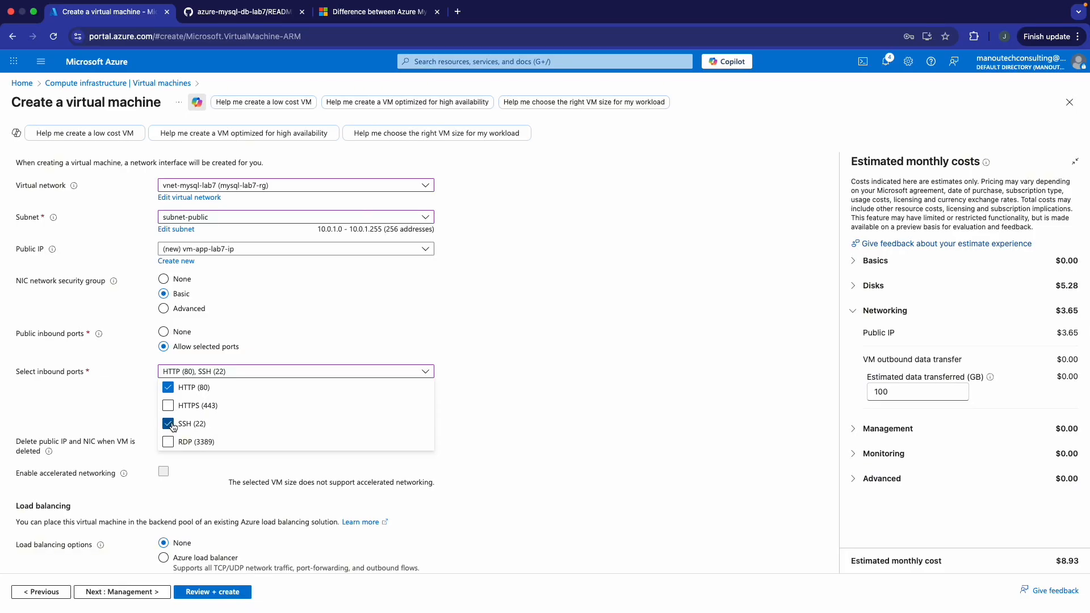
click(470, 370)
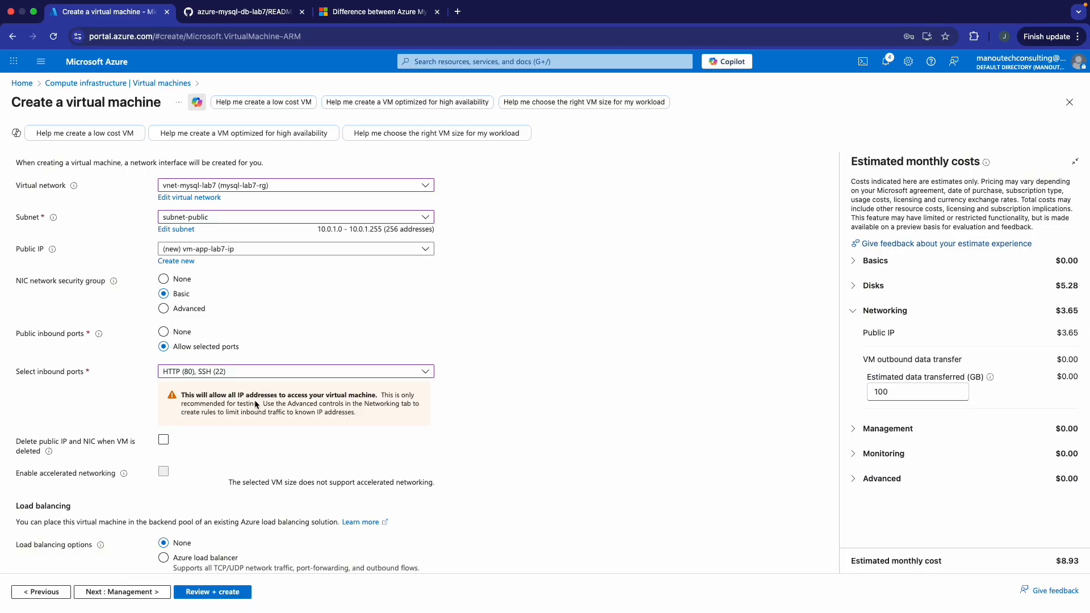
scroll(248, 382, down, 1)
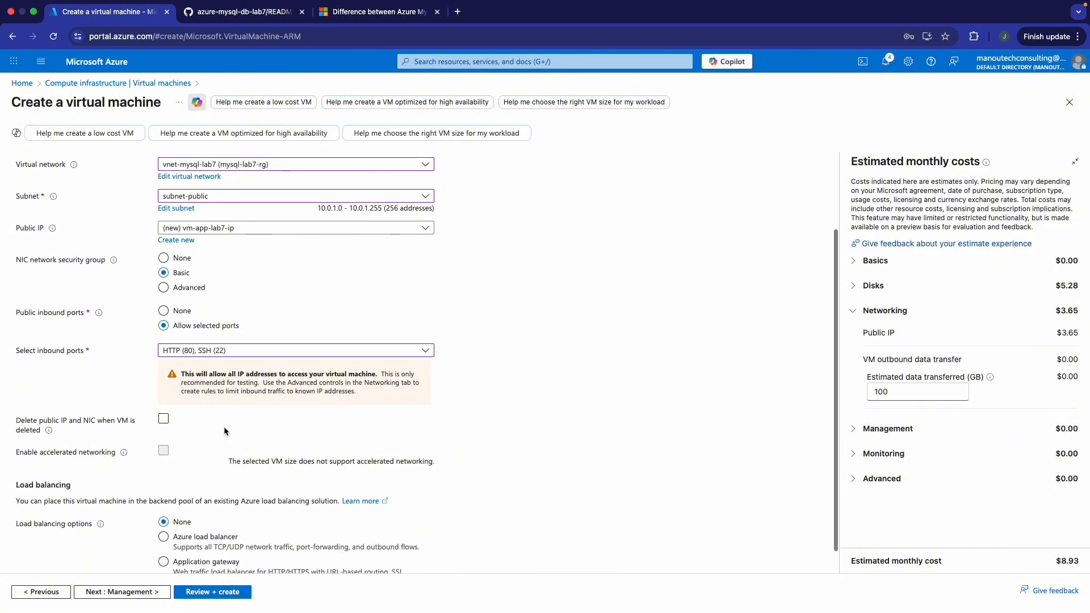
scroll(213, 411, down, 1)
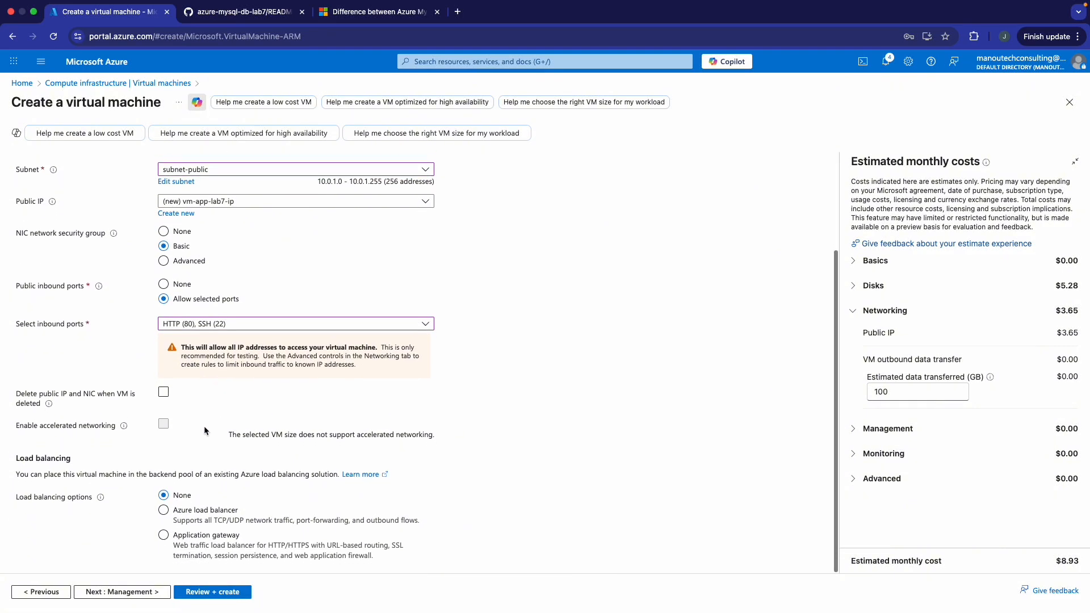
- Enable the system-assigned managed identity on Management, then advance through Monitoring to Advanced
click(144, 593)
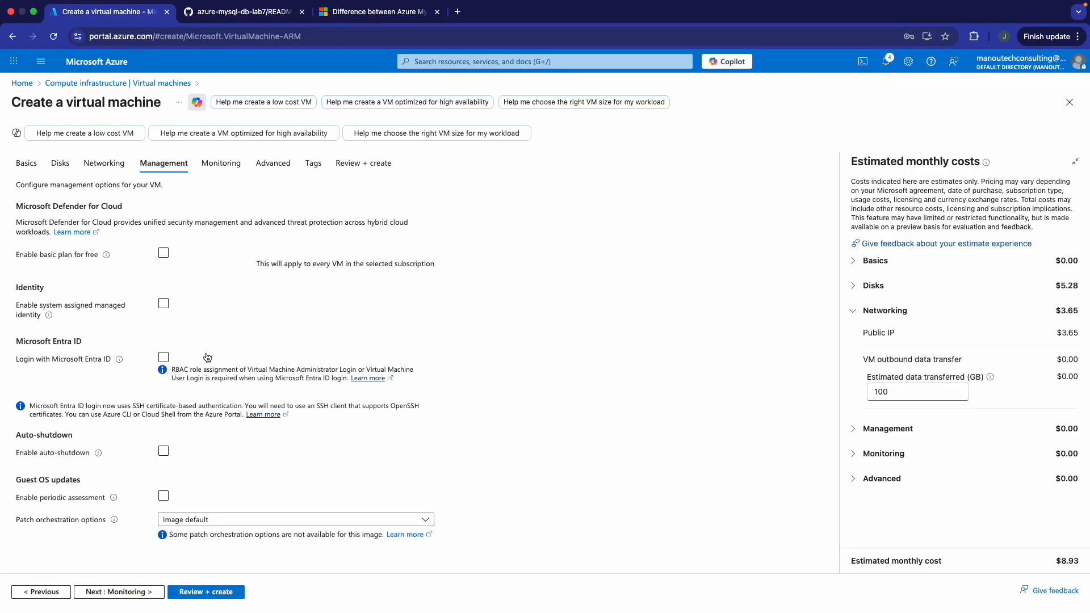
click(164, 308)
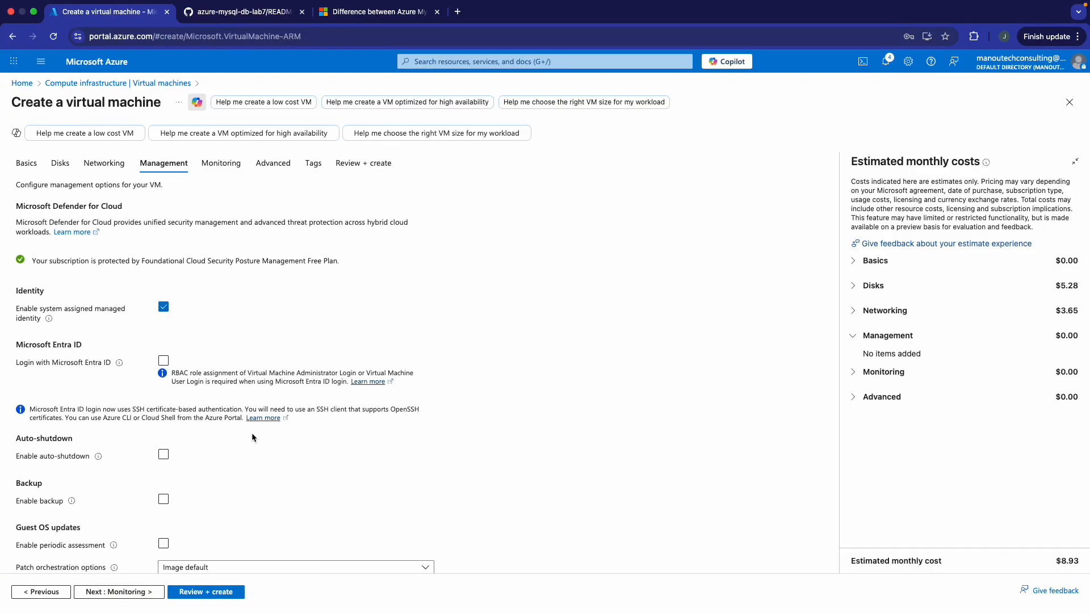
scroll(243, 491, down, 1)
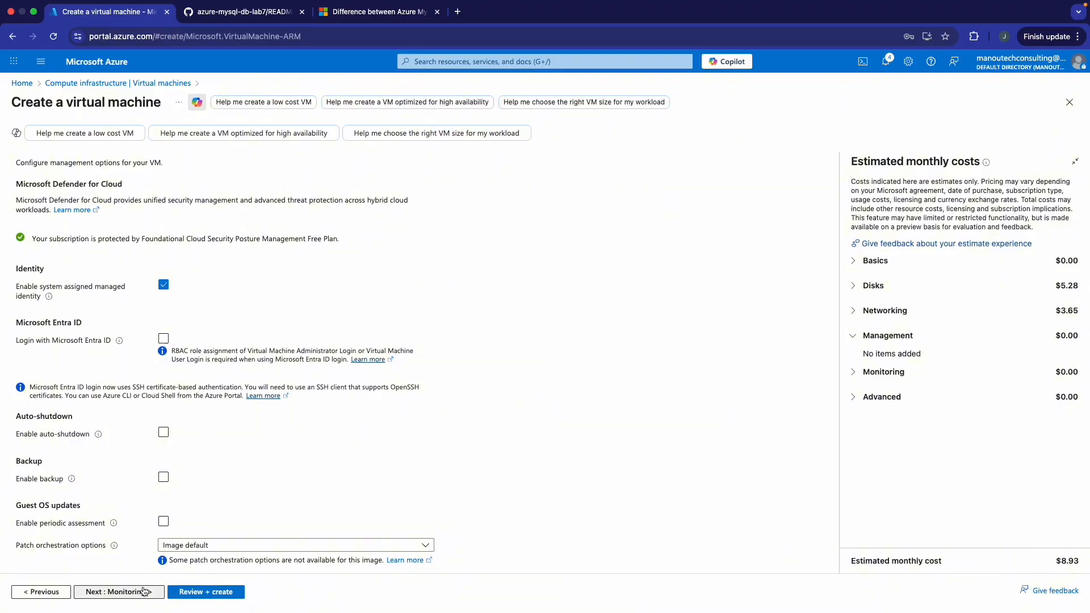
click(143, 591)
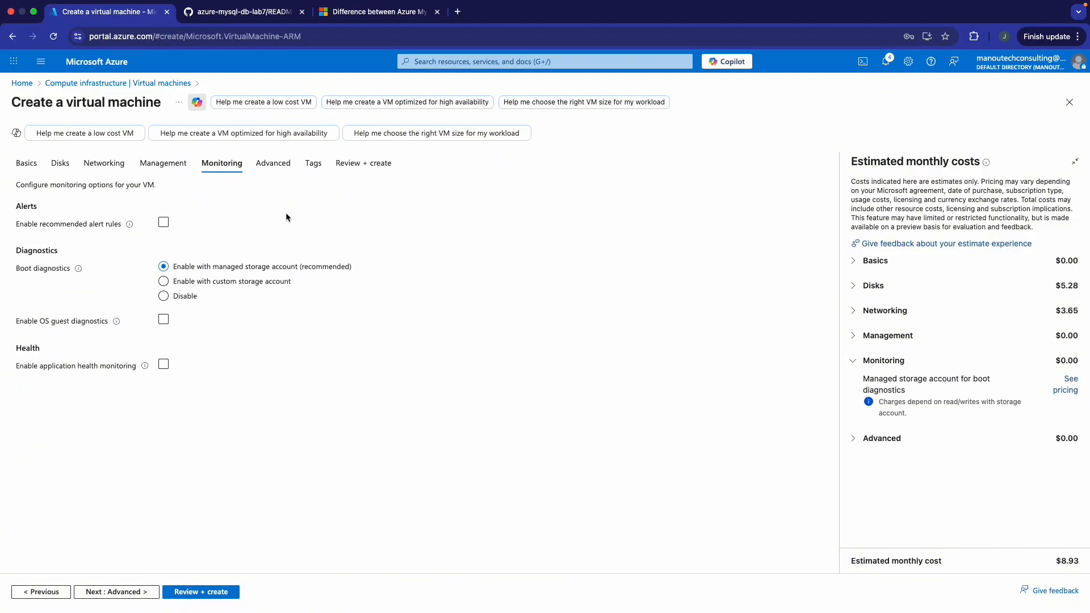
click(143, 592)
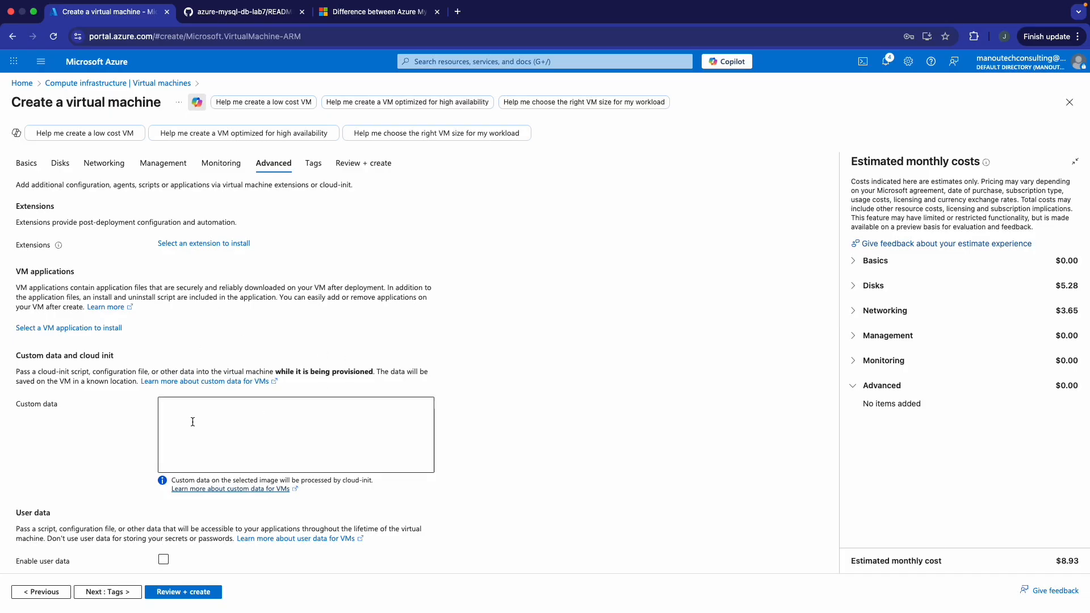
- Copy the README's Node.js and MySQL client install script, then return to the VM form
click(254, 13)
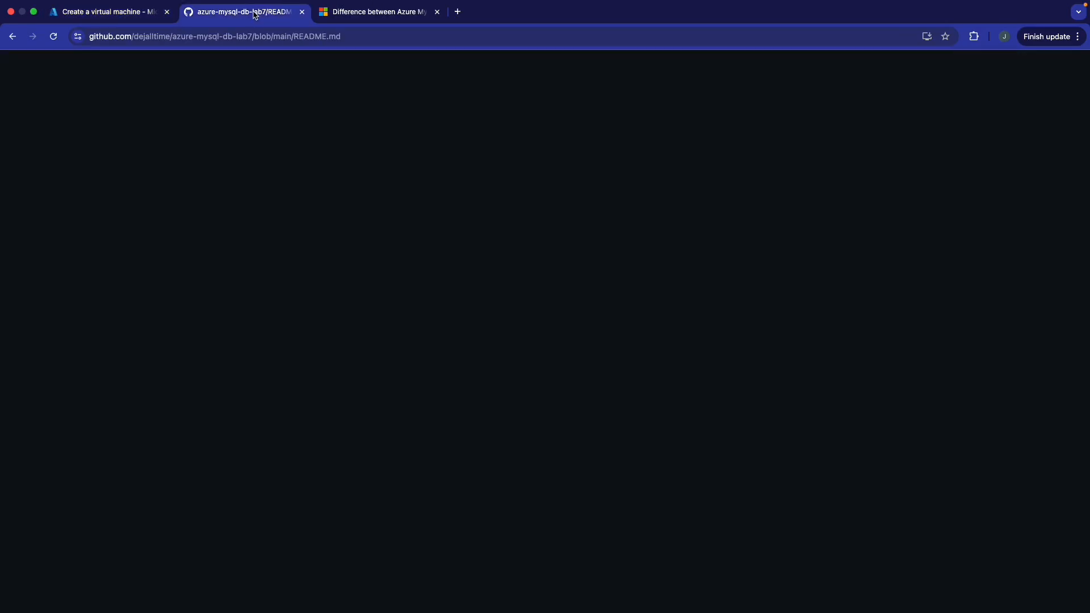
scroll(393, 261, down, 1)
scroll(393, 261, down, 1)
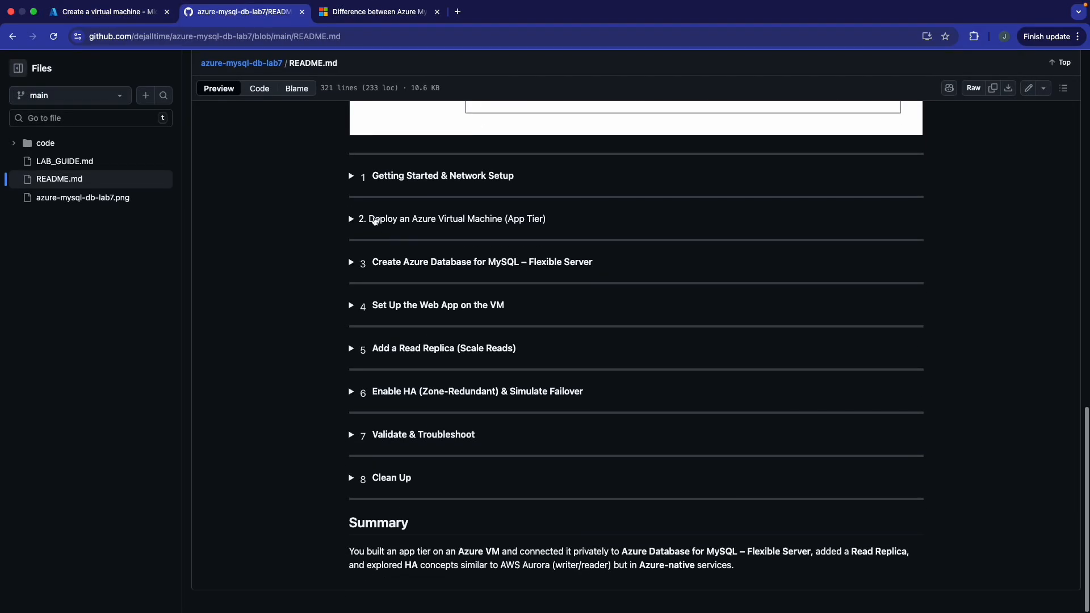
click(351, 220)
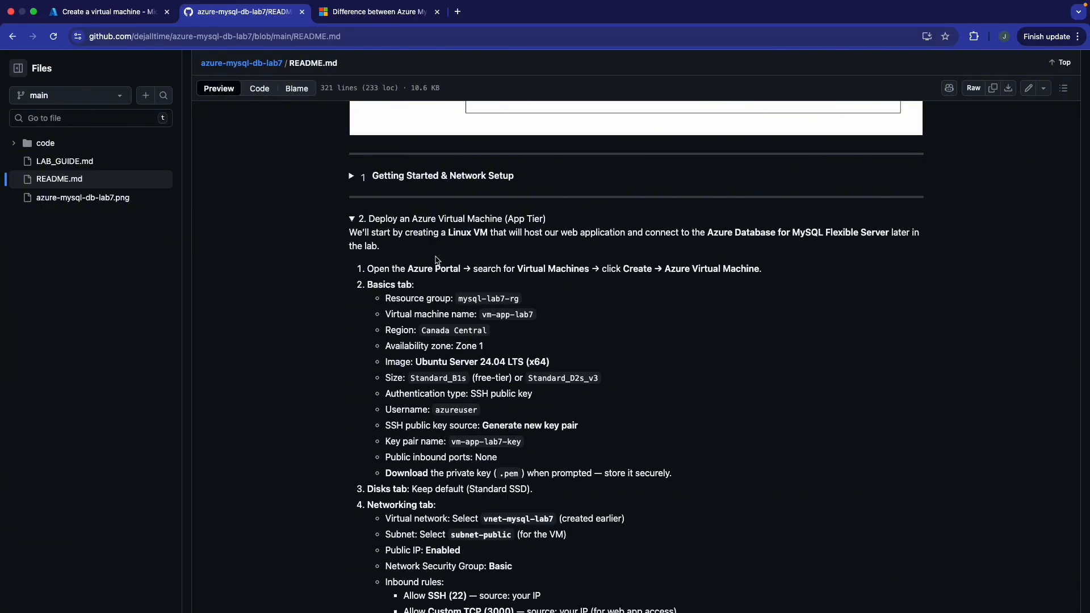
scroll(437, 260, down, 10)
scroll(437, 261, up, 2)
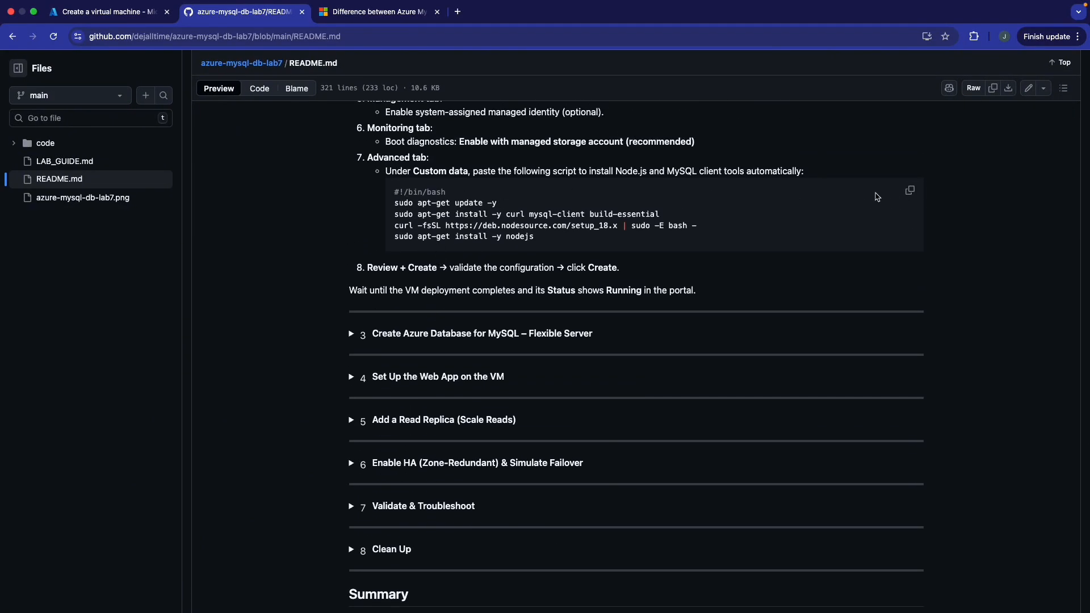
click(910, 191)
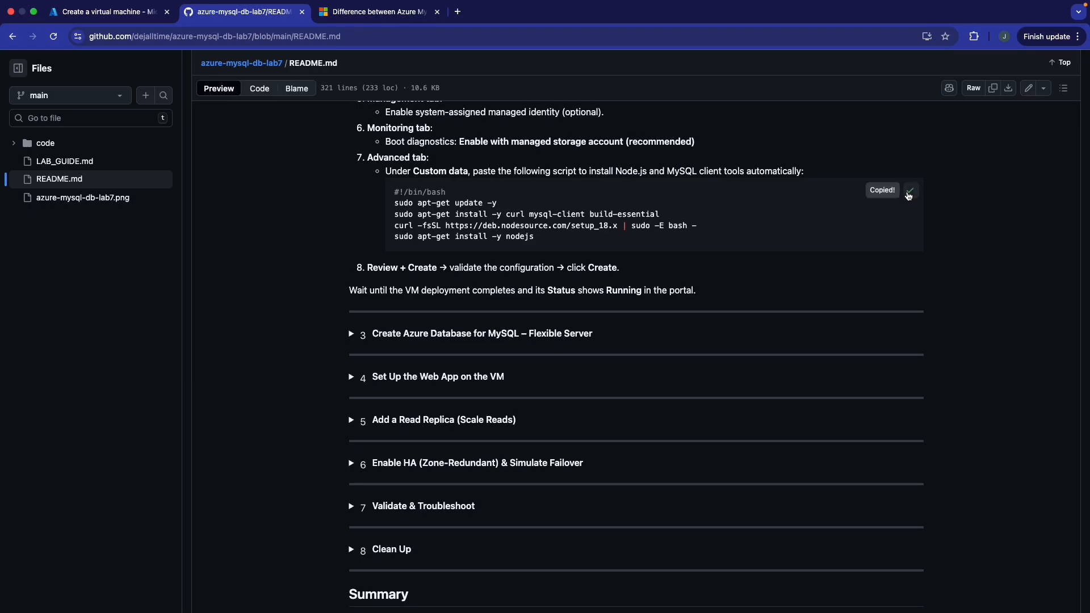
click(136, 16)
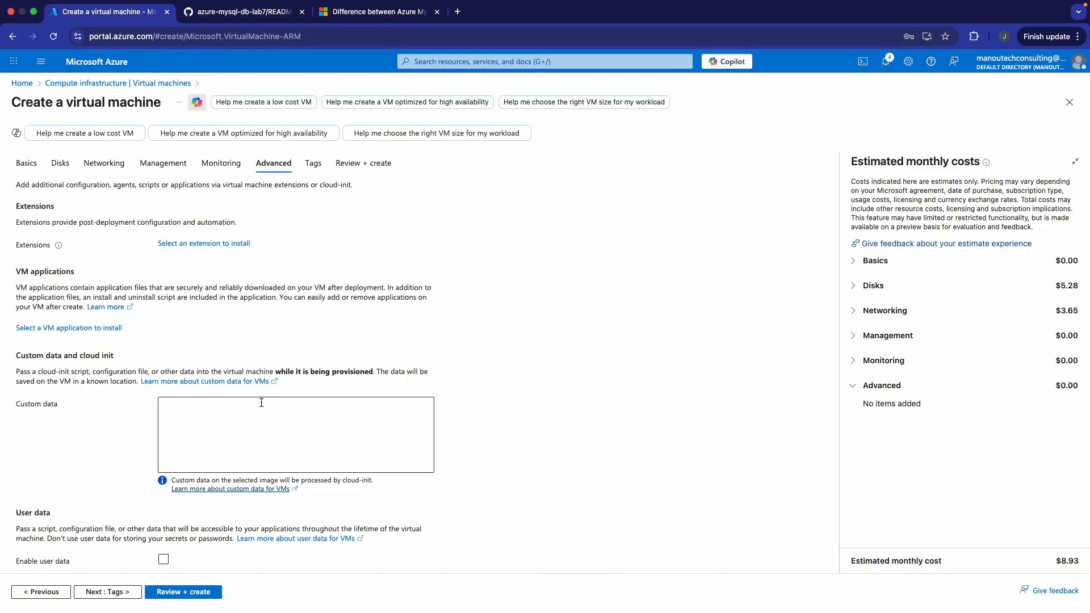
- Paste the copied install script into the VM's Custom data field and run Review + create validation
click(262, 414)
key(super+v)
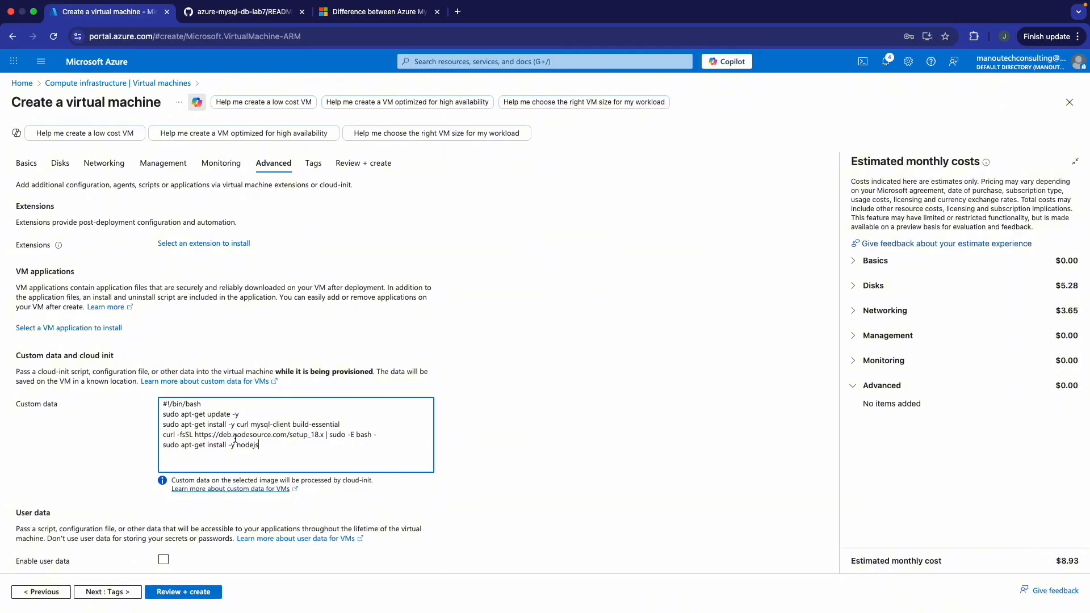
scroll(137, 538, down, 5)
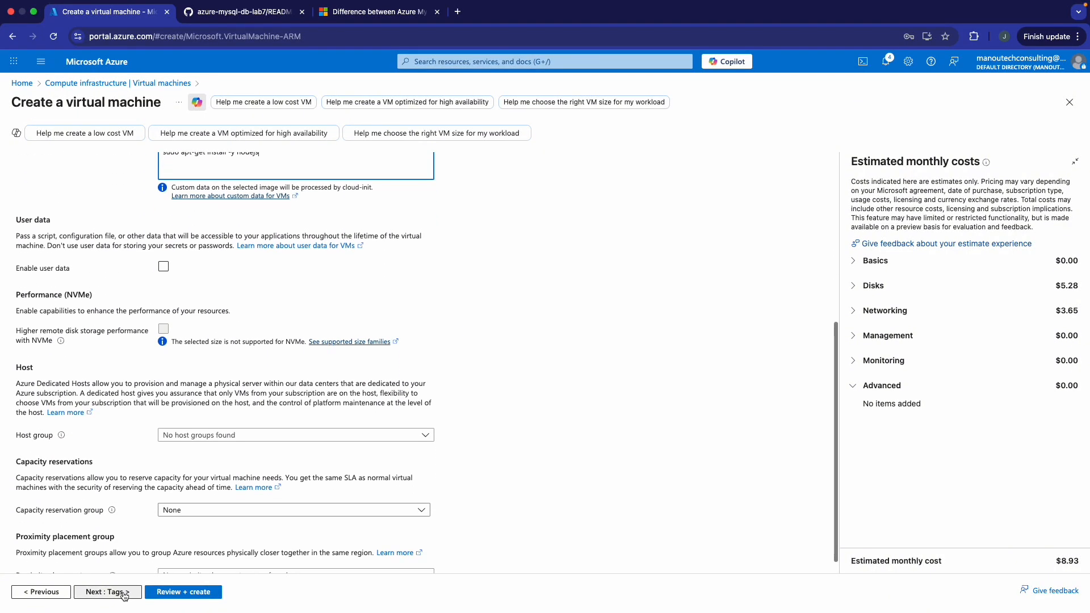
click(176, 598)
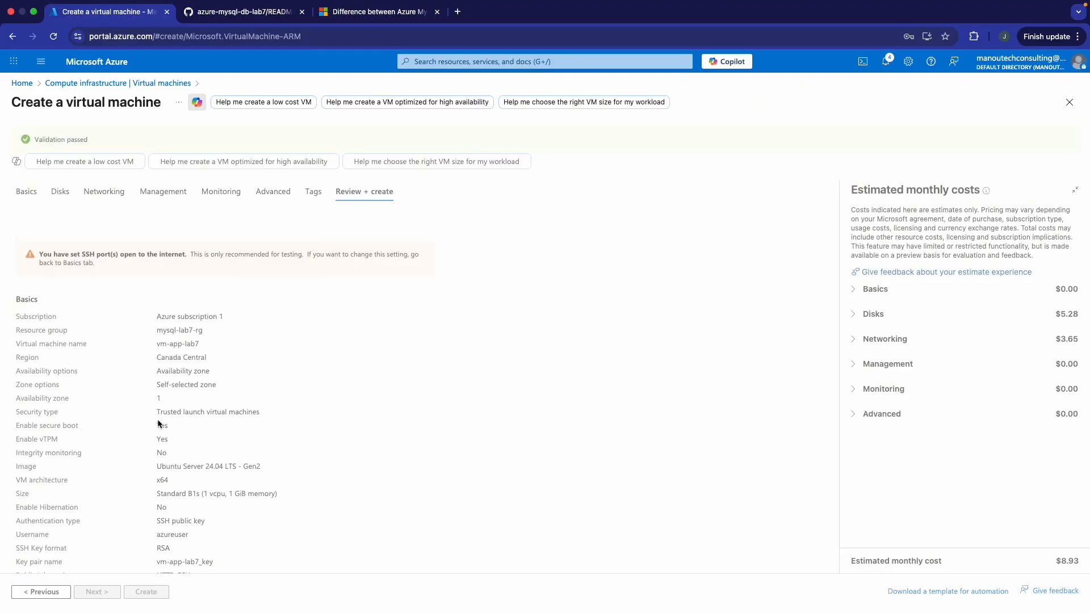
- Create vm-app-lab7 with a newly downloaded private key and let the deployment succeed
scroll(160, 423, down, 10)
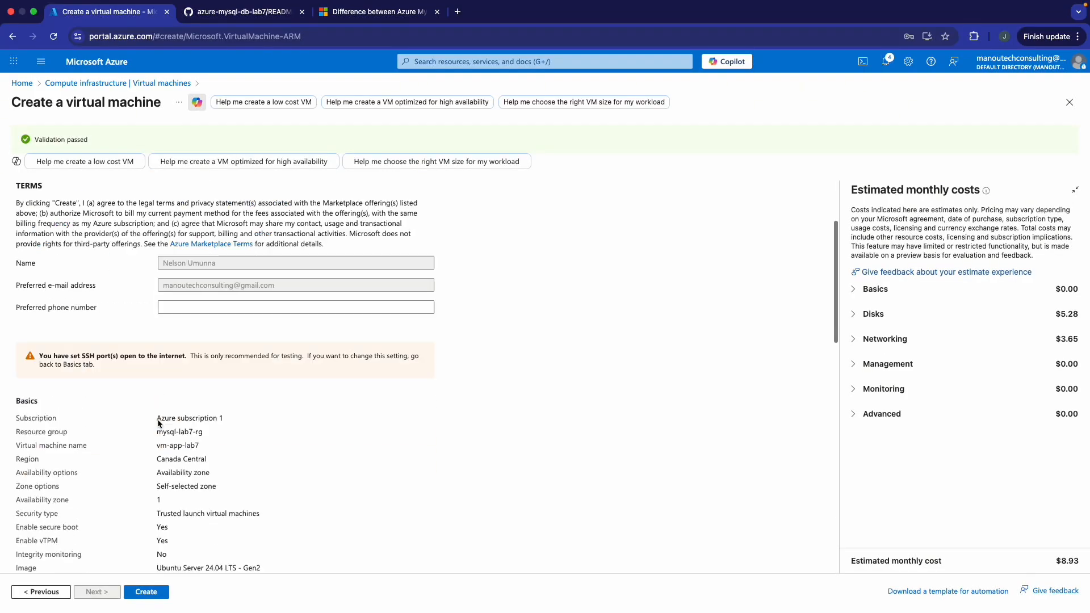
scroll(158, 419, down, 3)
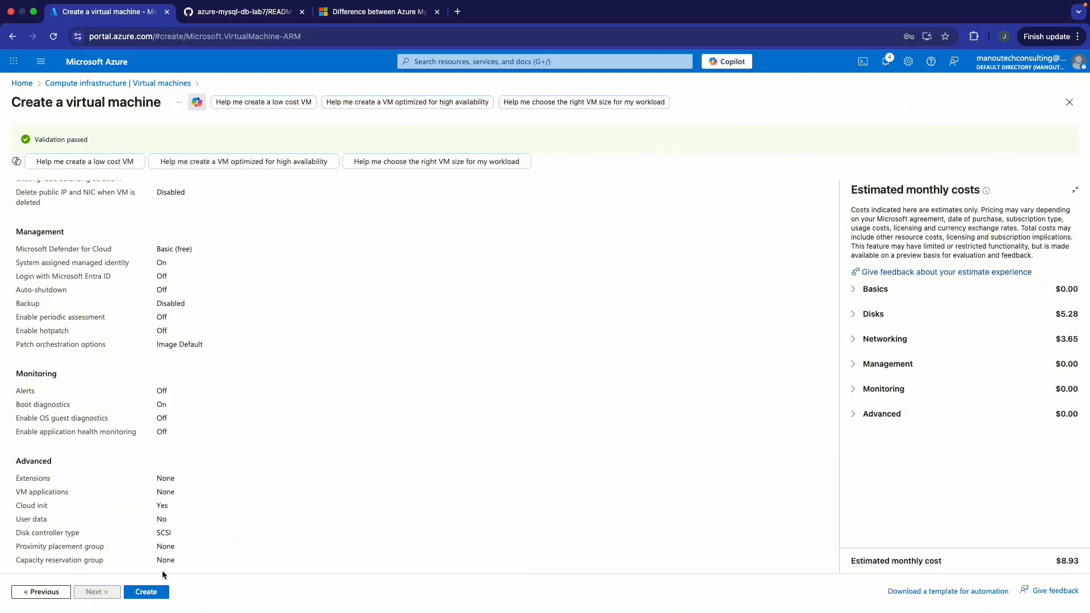
click(146, 592)
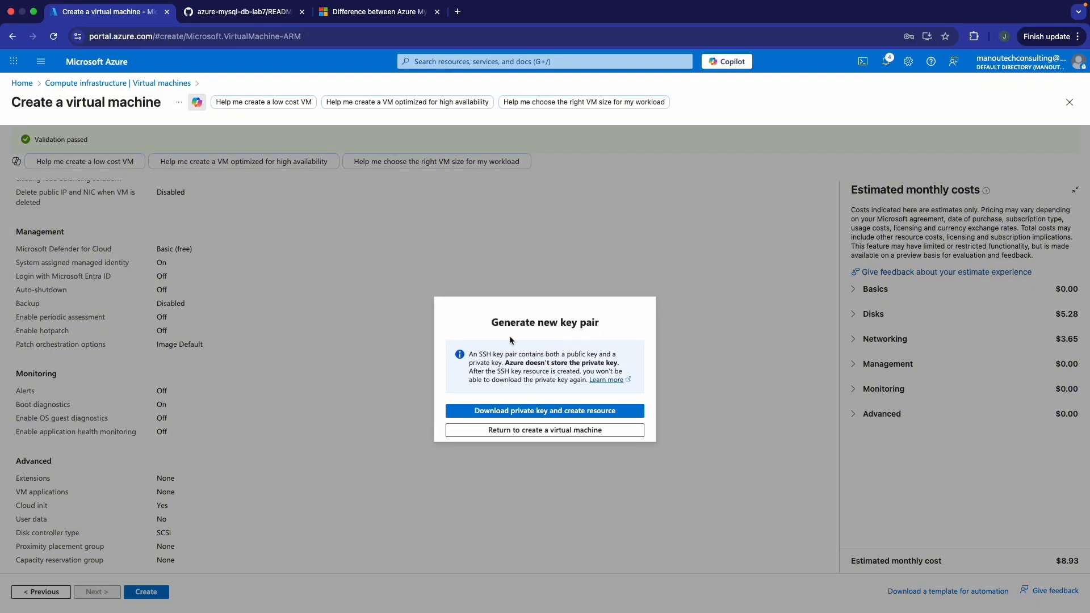
click(577, 413)
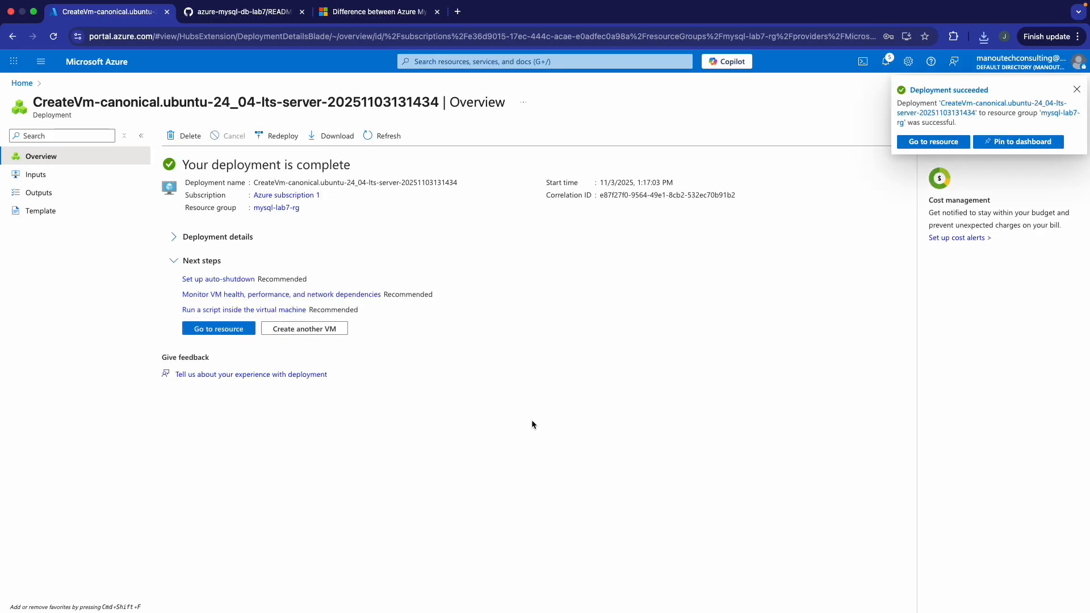
- Go to the vm-app-lab7 resource and open its Networking > Network settings page
click(224, 329)
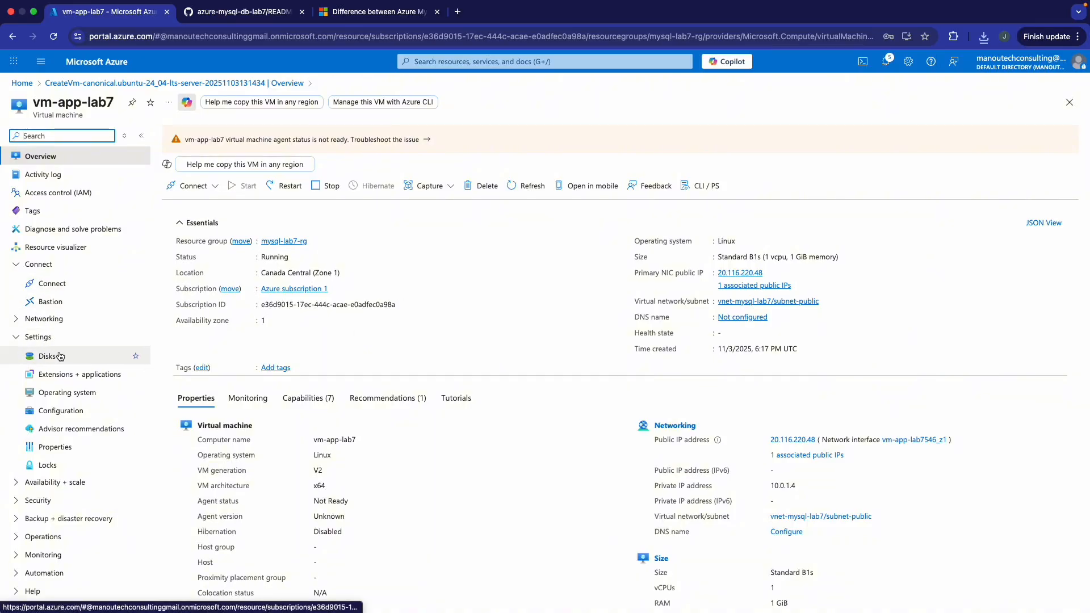
click(17, 319)
click(90, 342)
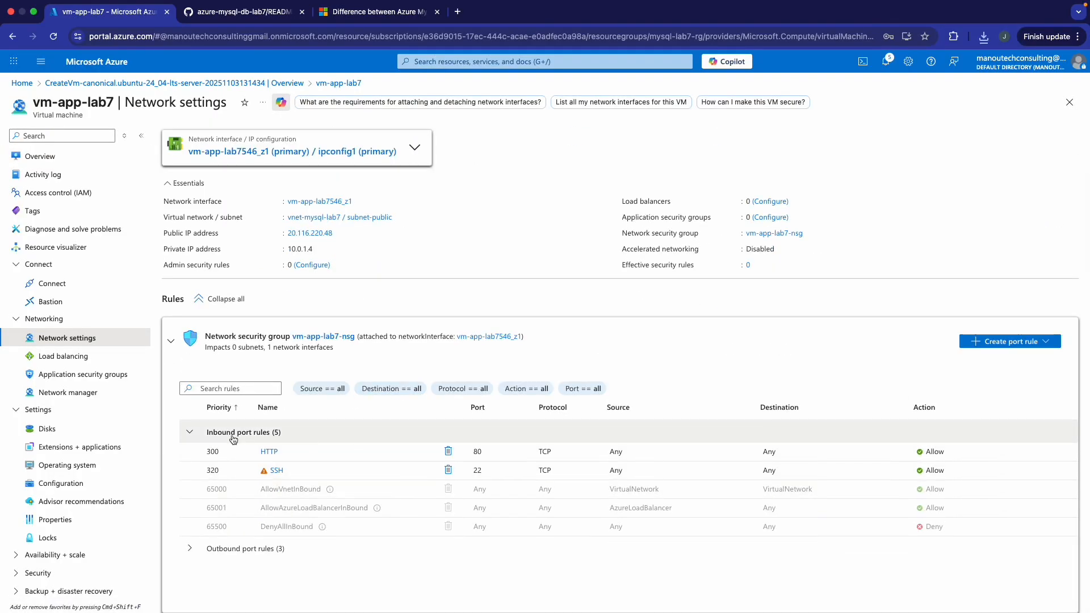
- Add inbound TCP rule AllowHTTP3000 for destination port 3000 at priority 330 to vm-app-lab7-nsg
click(1018, 344)
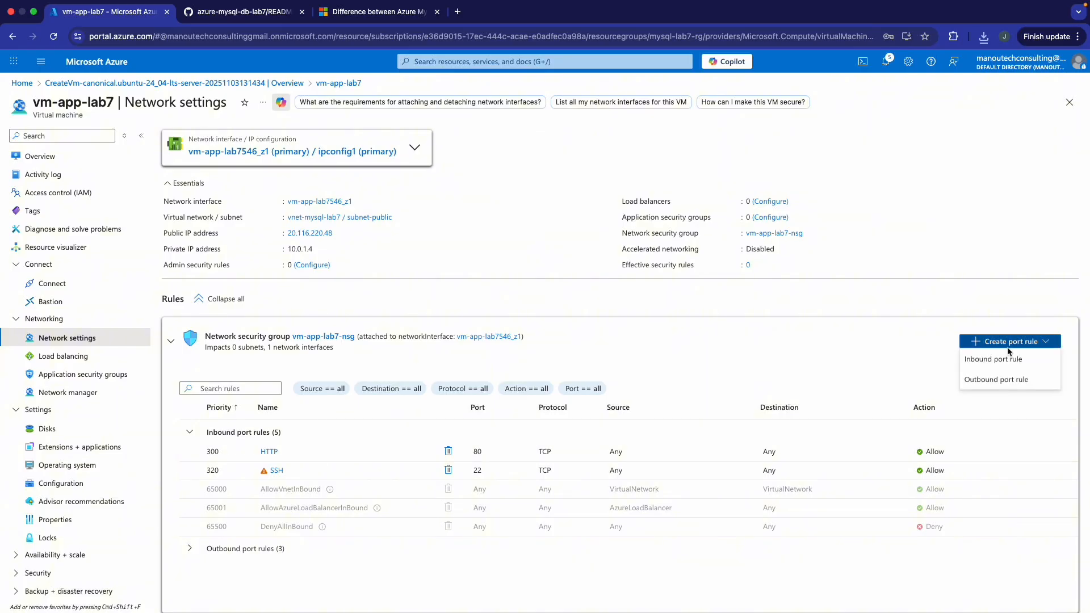
click(1008, 361)
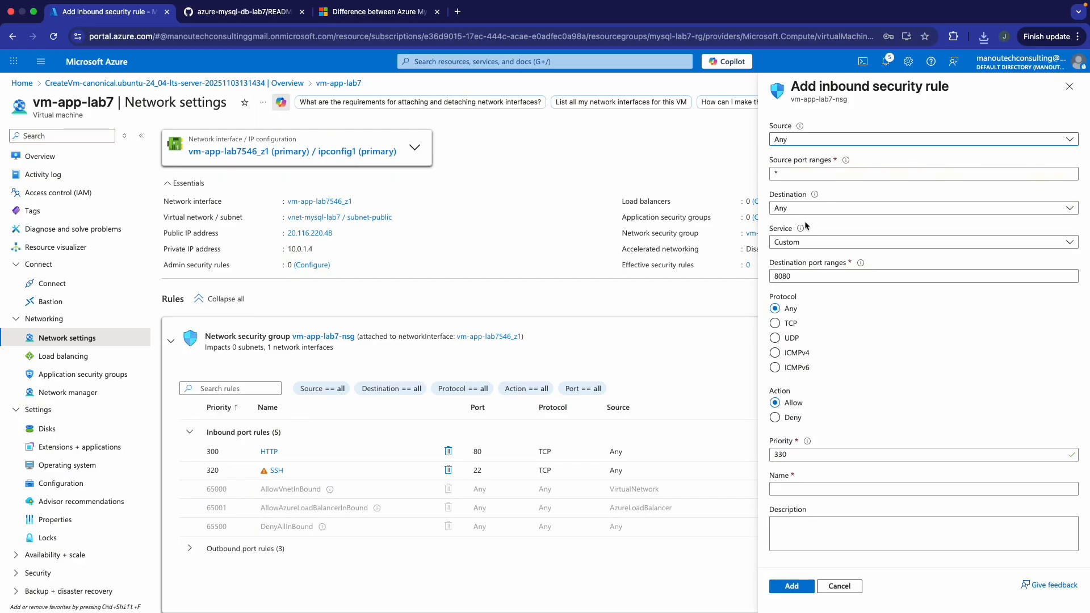
click(789, 328)
scroll(794, 334, down, 1)
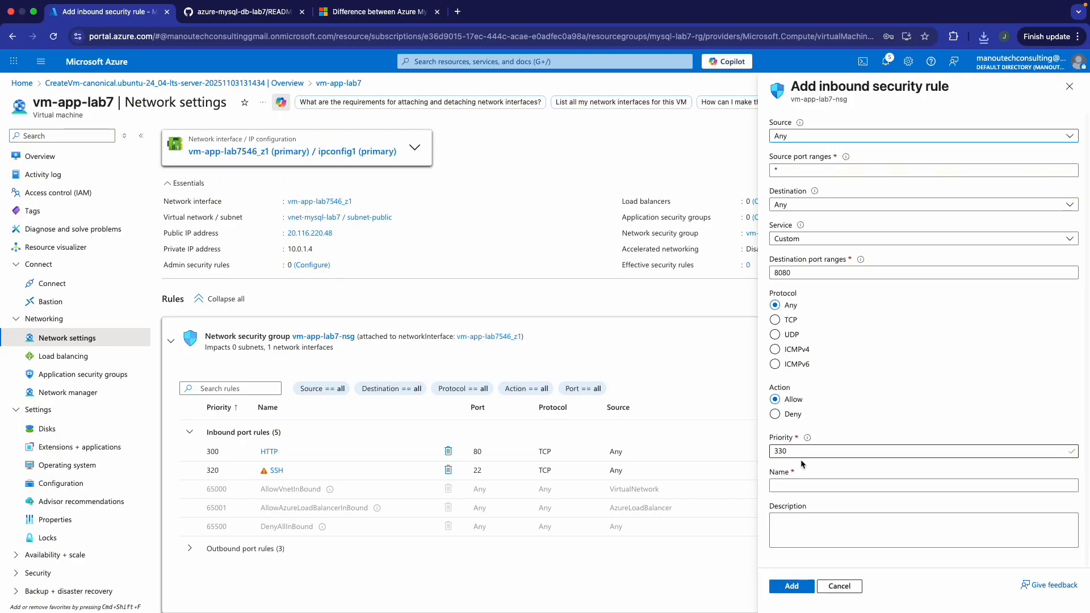
double_click(805, 272)
text(3000)
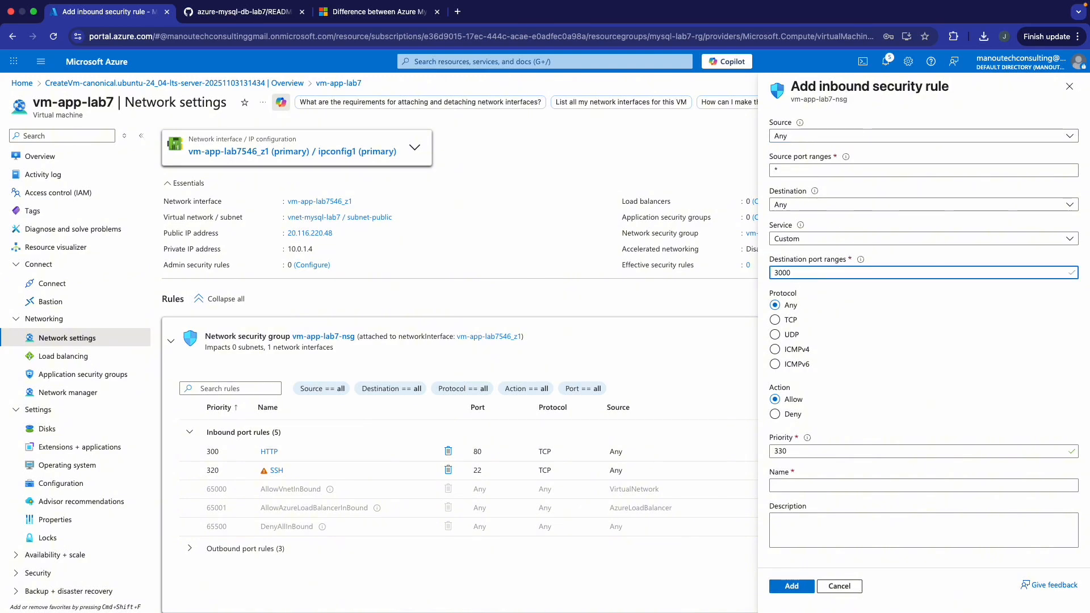
click(796, 486)
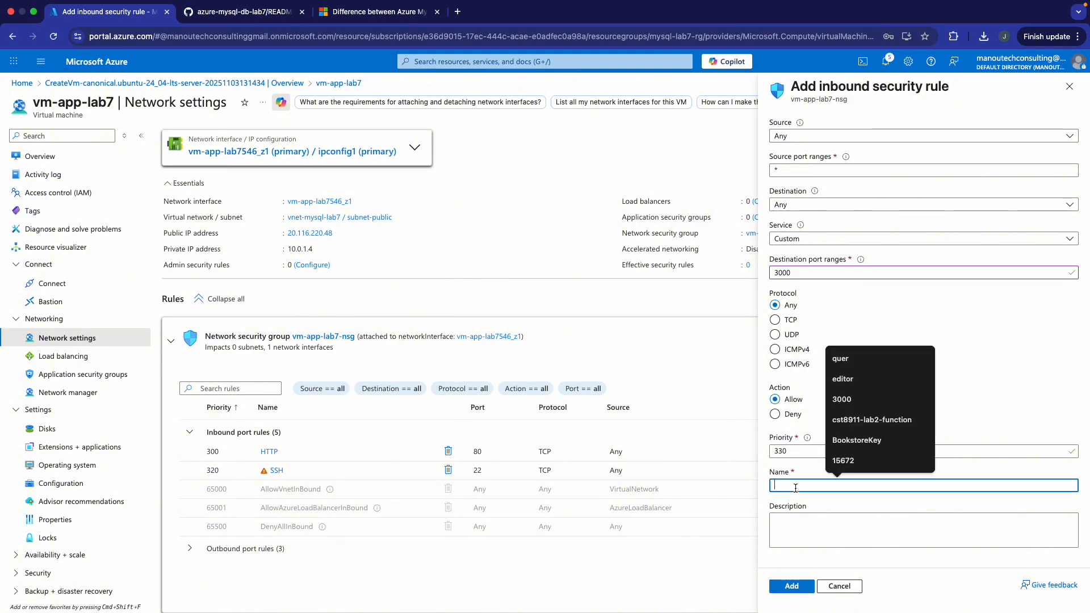
text(Allow)
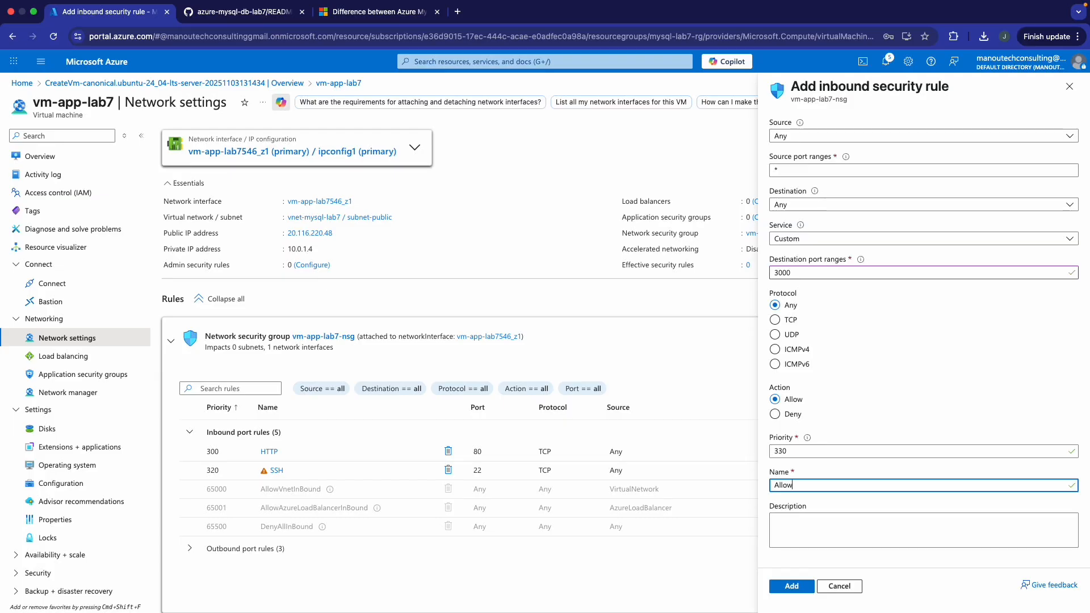
text(HTTPTT)
key(BackSpace)
text(3000)
click(802, 591)
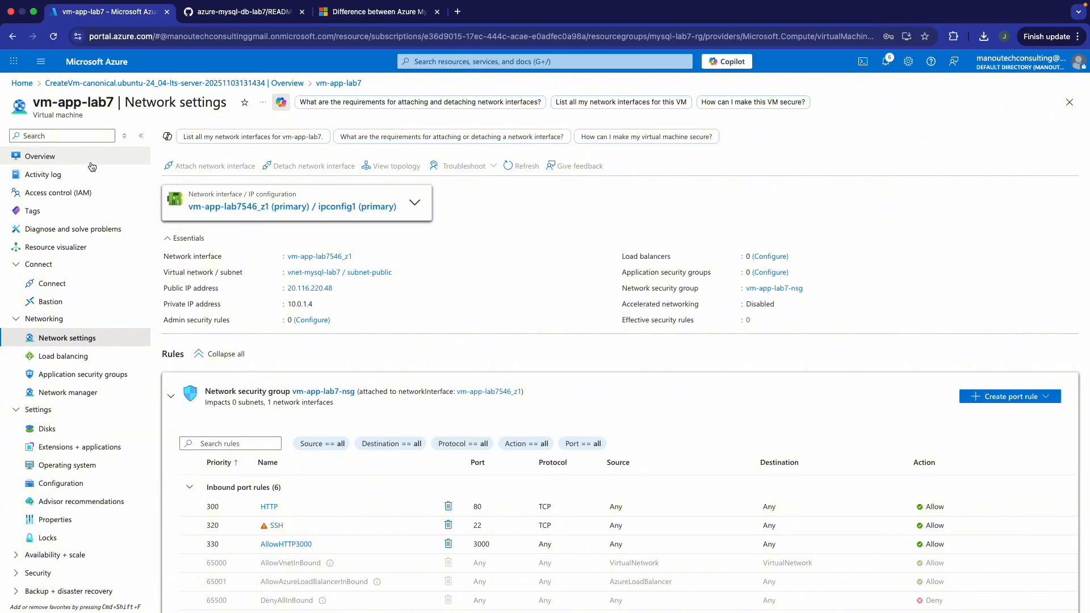
- Review the GitHub README's architecture diagram and the Learn question on MySQL Server versus Flexible Server
click(253, 14)
scroll(522, 243, up, 10)
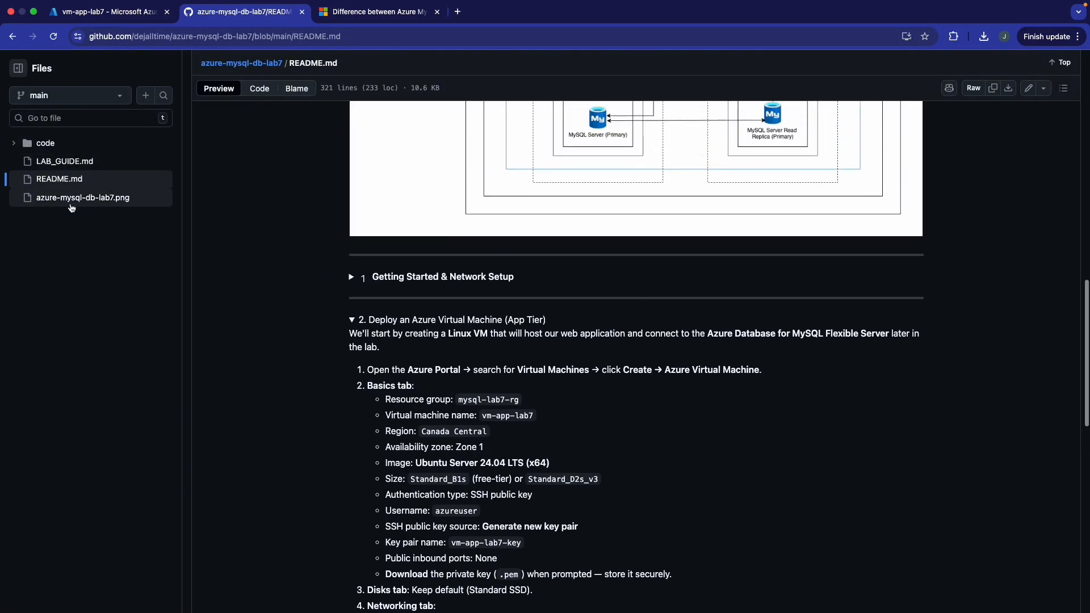
scroll(523, 243, up, 6)
scroll(632, 312, down, 3)
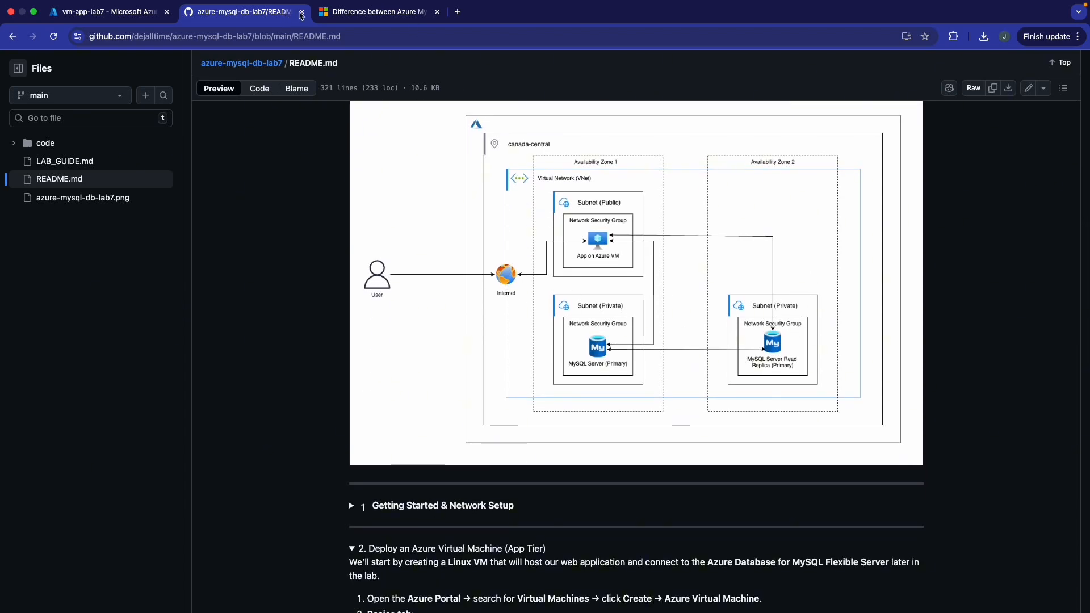
click(361, 14)
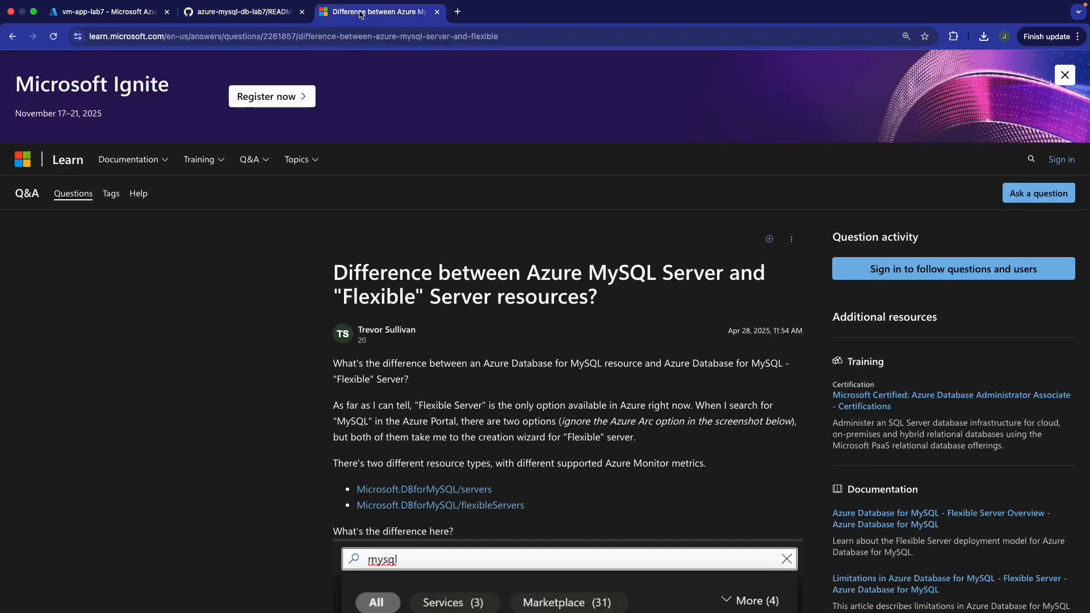
click(124, 8)
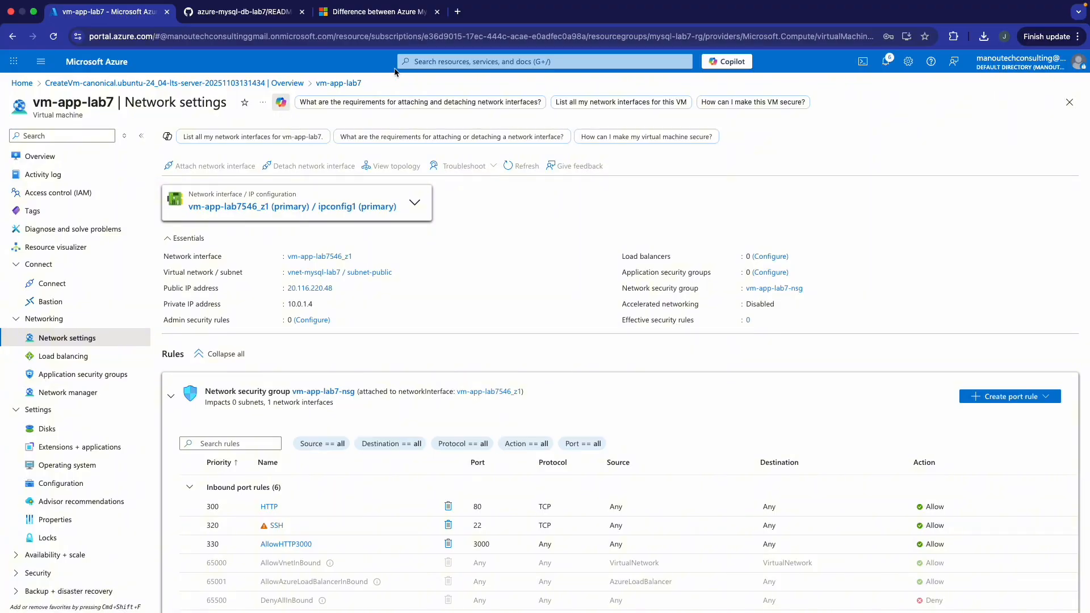
- Find Azure Database for MySQL Flexible Server via recent searches and open its empty servers list
click(487, 63)
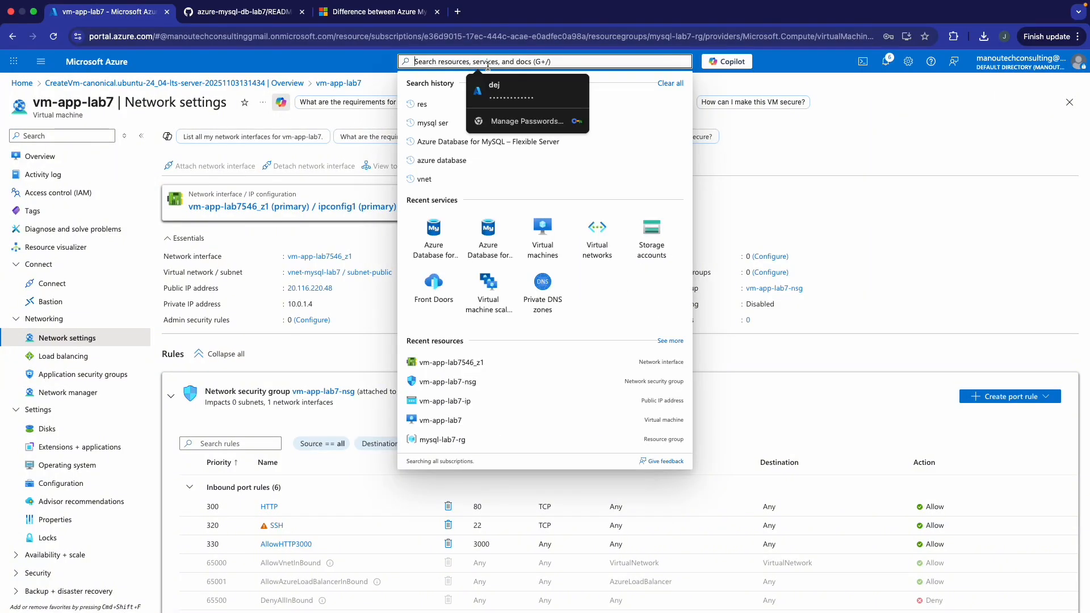
click(585, 142)
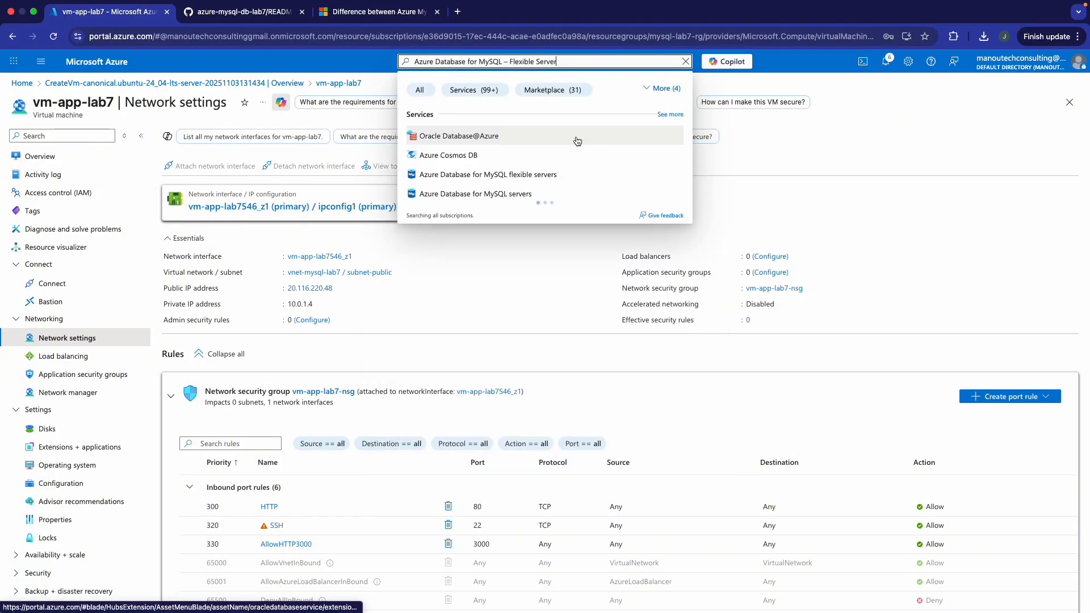
click(534, 176)
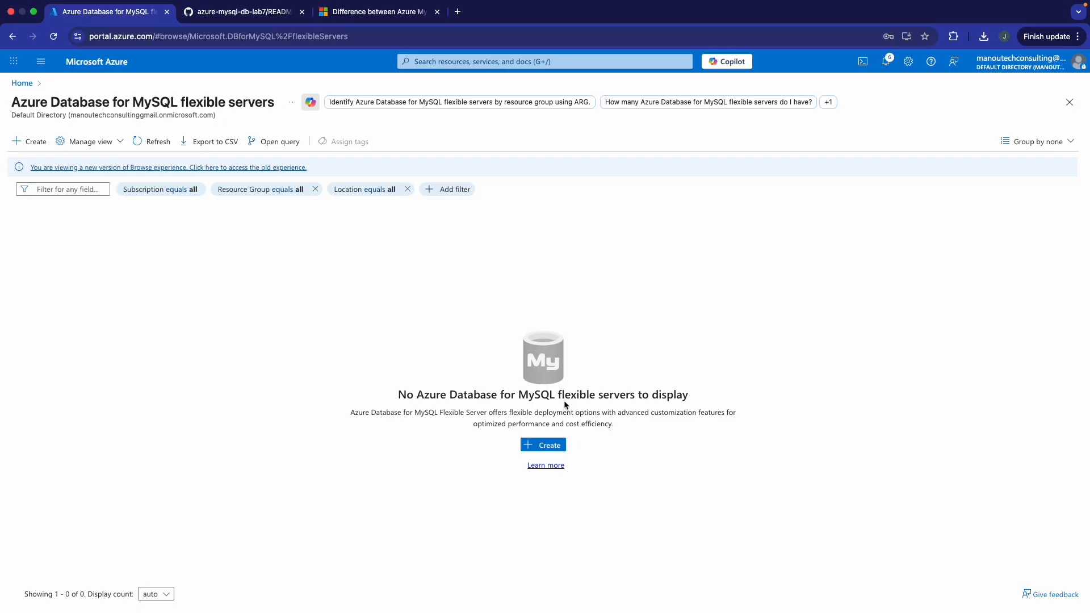
click(392, 22)
scroll(514, 337, down, 10)
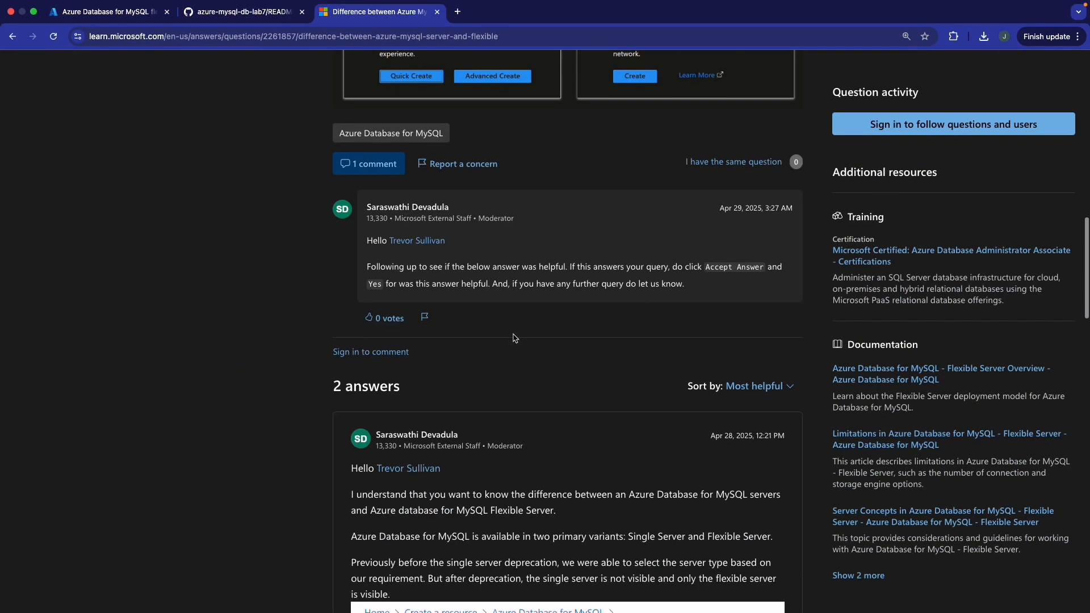
scroll(514, 337, down, 6)
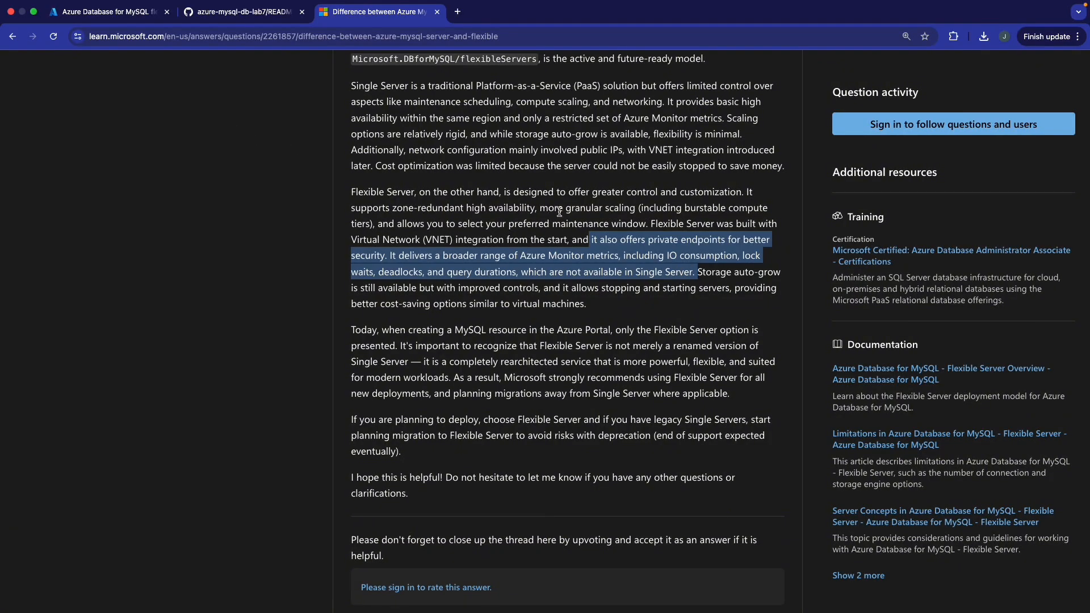
click(124, 25)
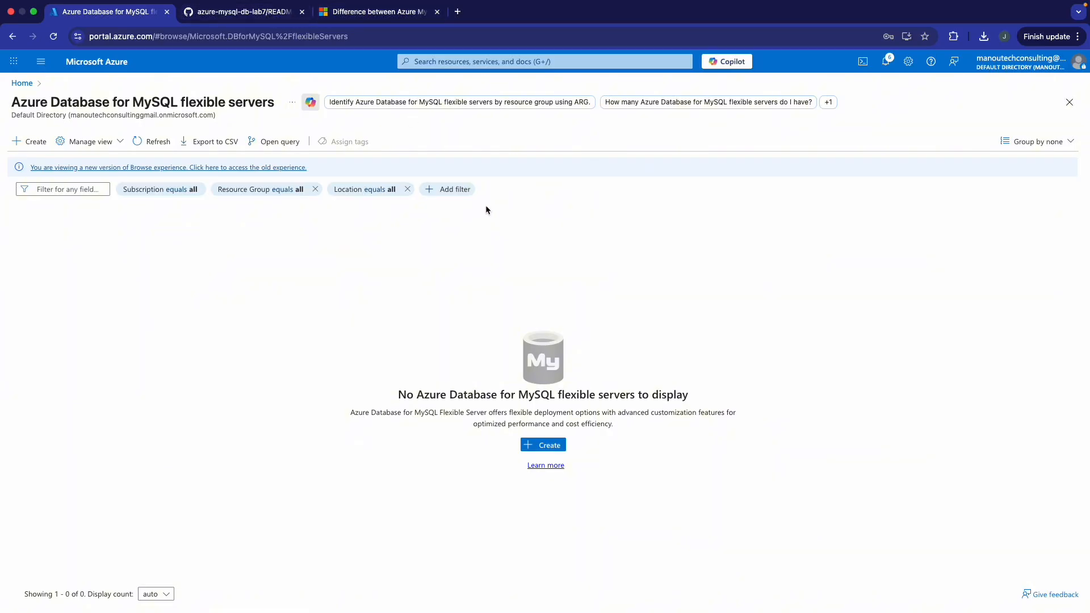
- Check the Learn and GitHub tabs, then start Advanced Create for a new MySQL flexible server
click(352, 11)
click(250, 11)
click(116, 11)
click(38, 143)
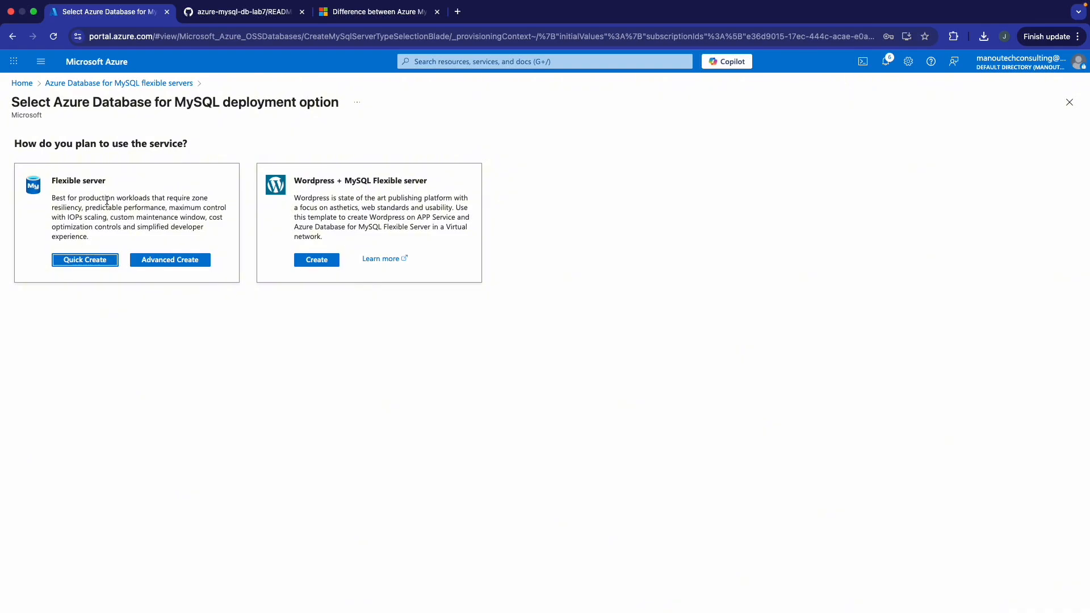
click(181, 261)
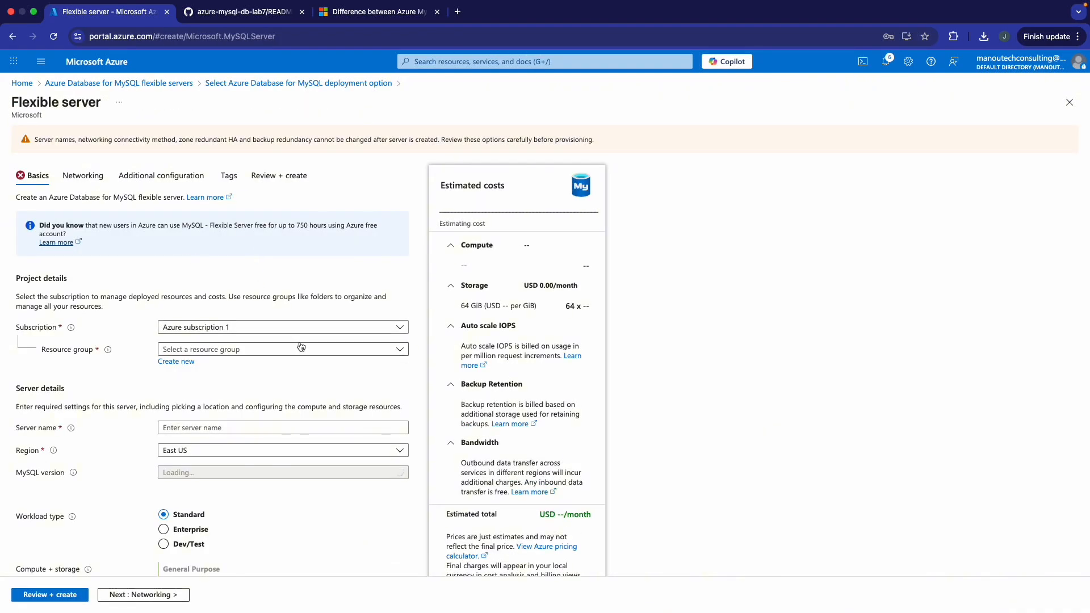
- Place the server in resource group mysql-lab7-rg and name it mysqlflexlab7
click(287, 350)
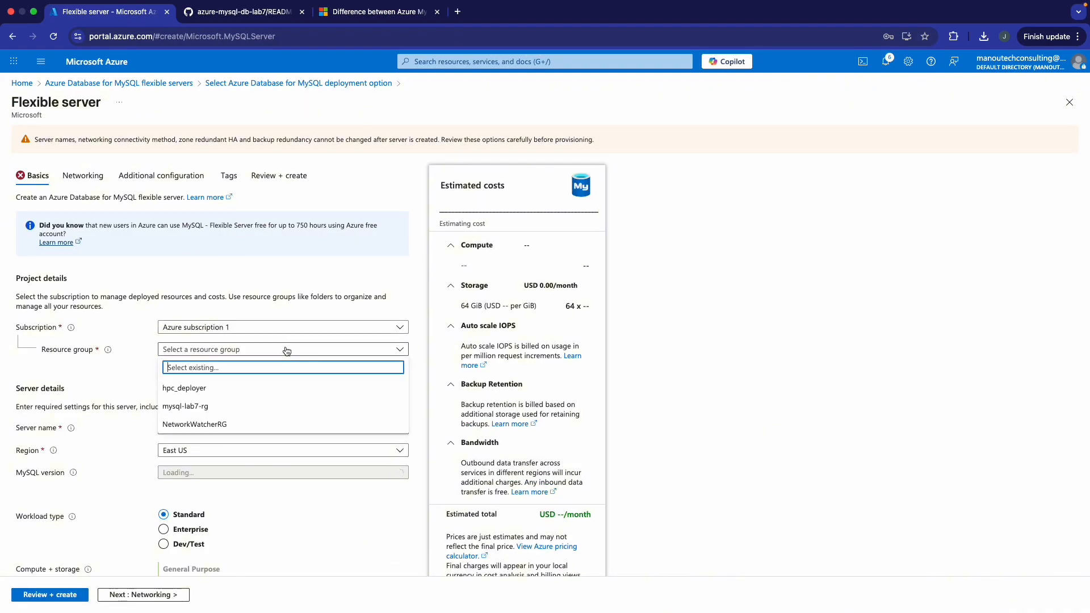
click(238, 407)
scroll(224, 386, down, 2)
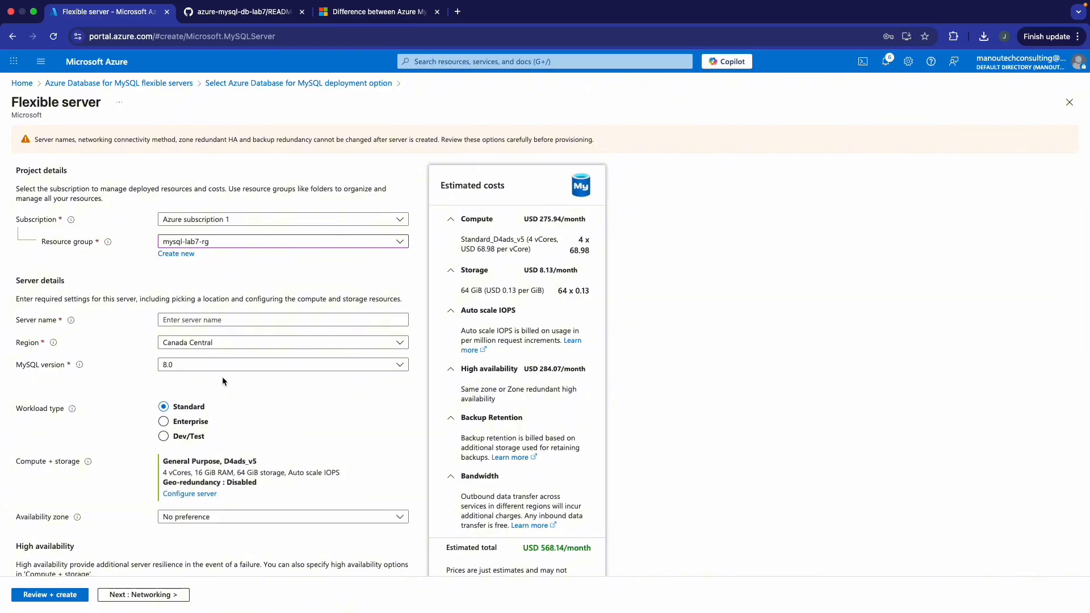
click(220, 319)
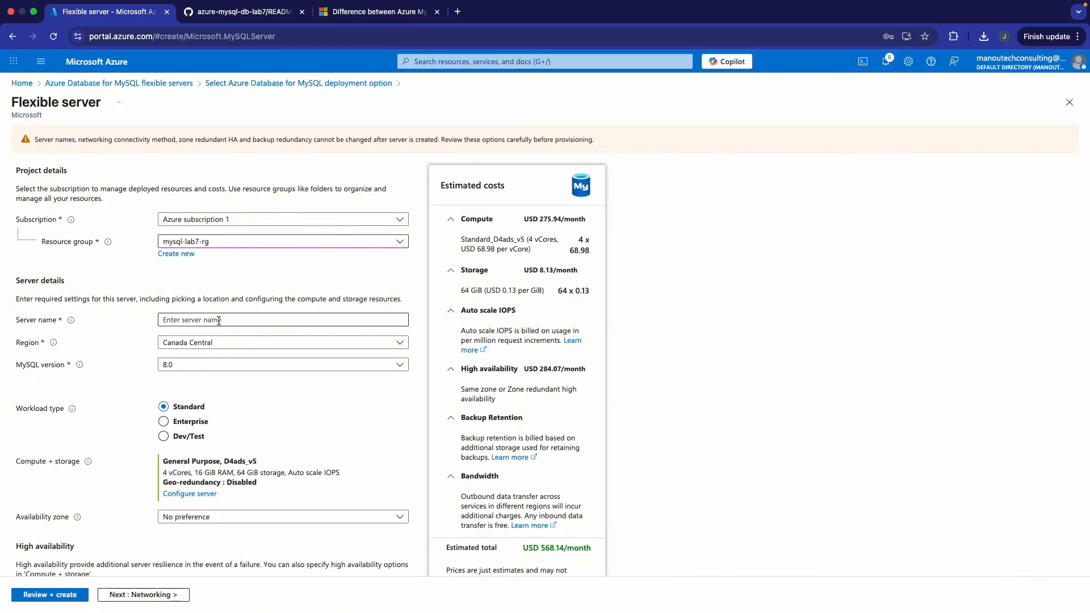
text(my)
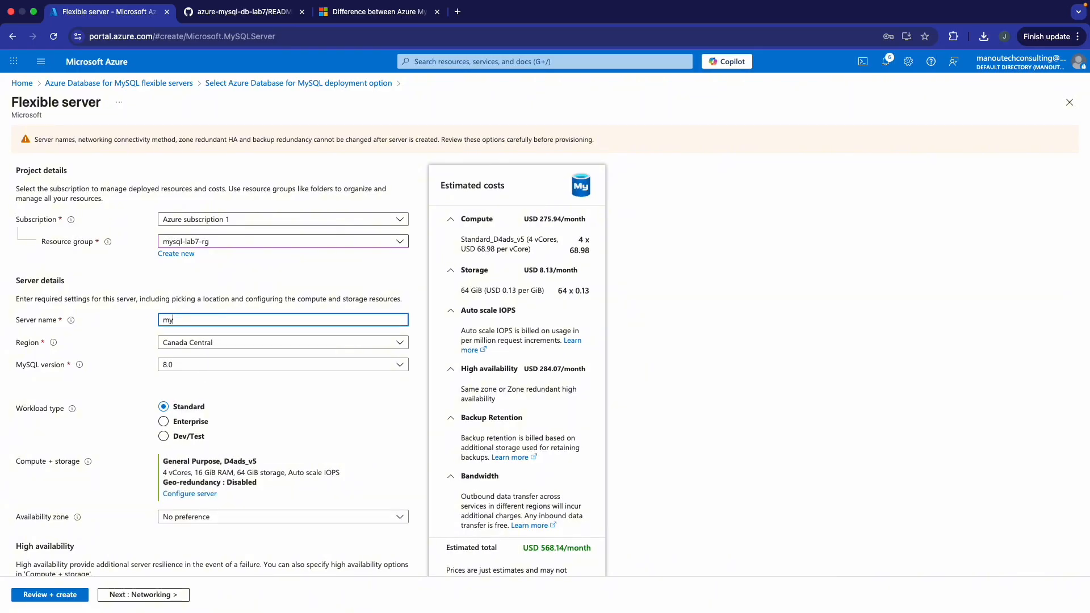
text(s)
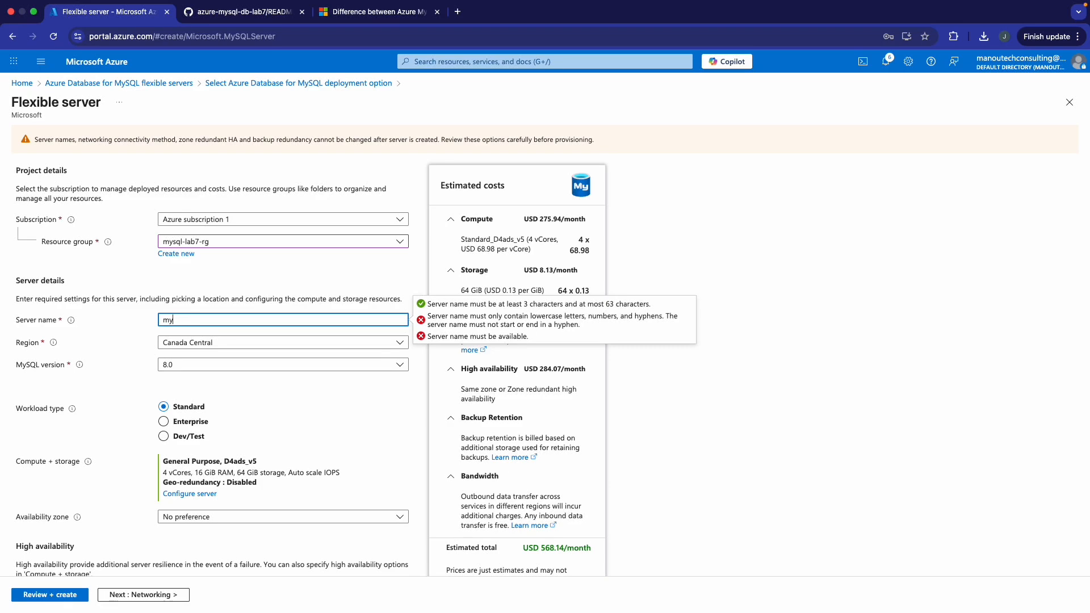
text(ysqlflexlab7)
click(225, 284)
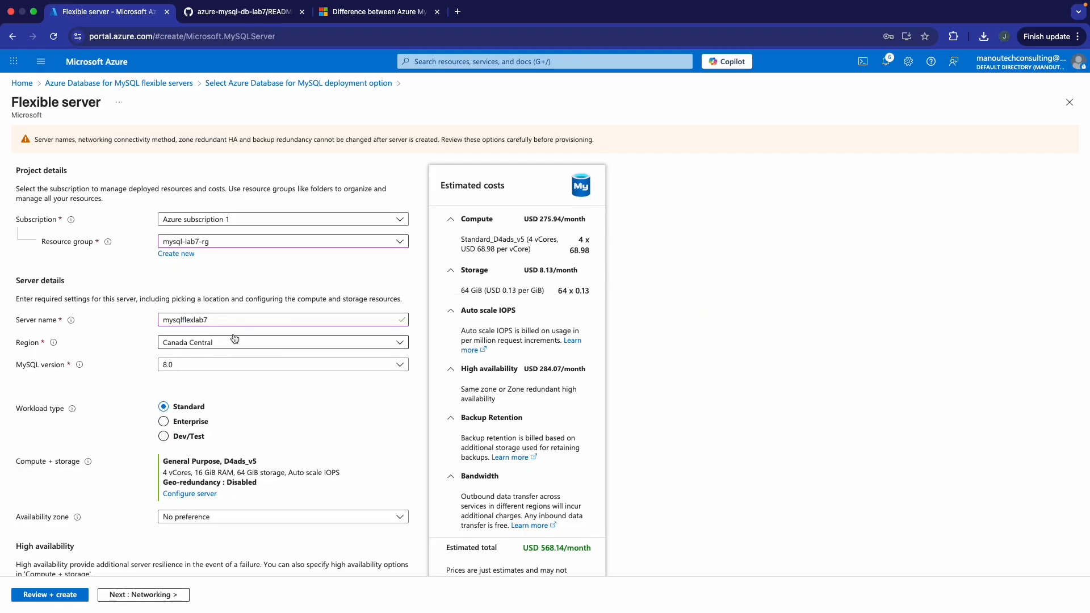
- Set the workload type to Dev/Test and the availability zone to 1
scroll(184, 312, down, 3)
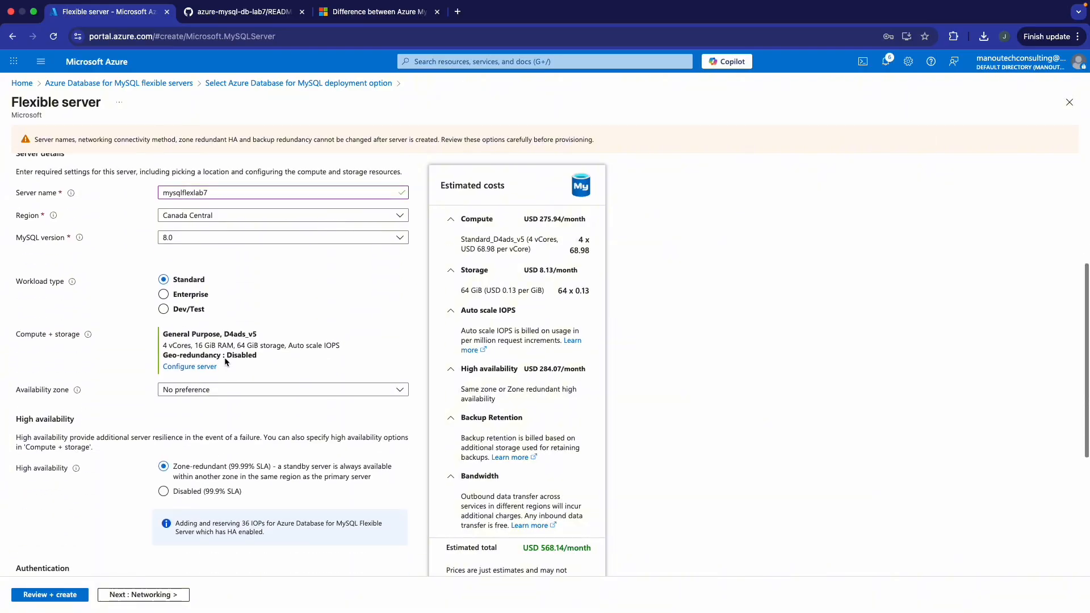
click(187, 288)
scroll(196, 292, down, 2)
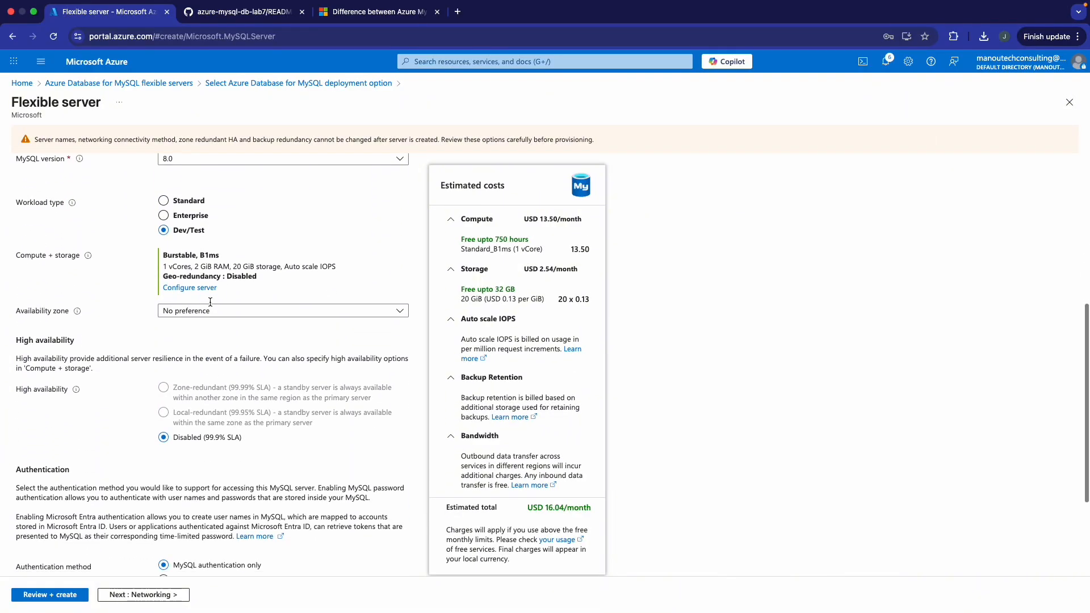
click(210, 284)
click(200, 311)
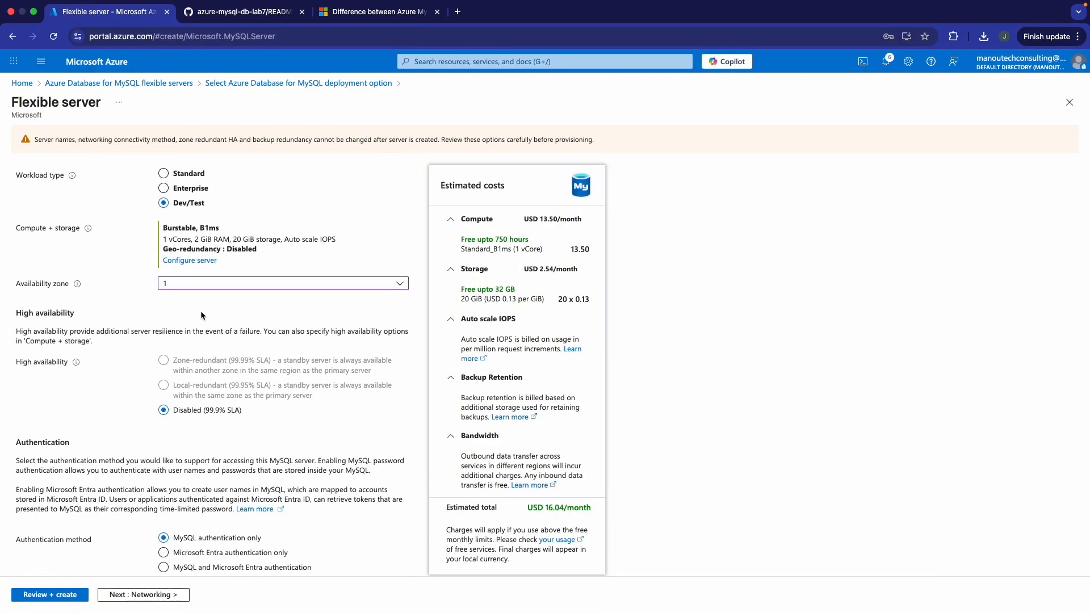
scroll(201, 310, down, 2)
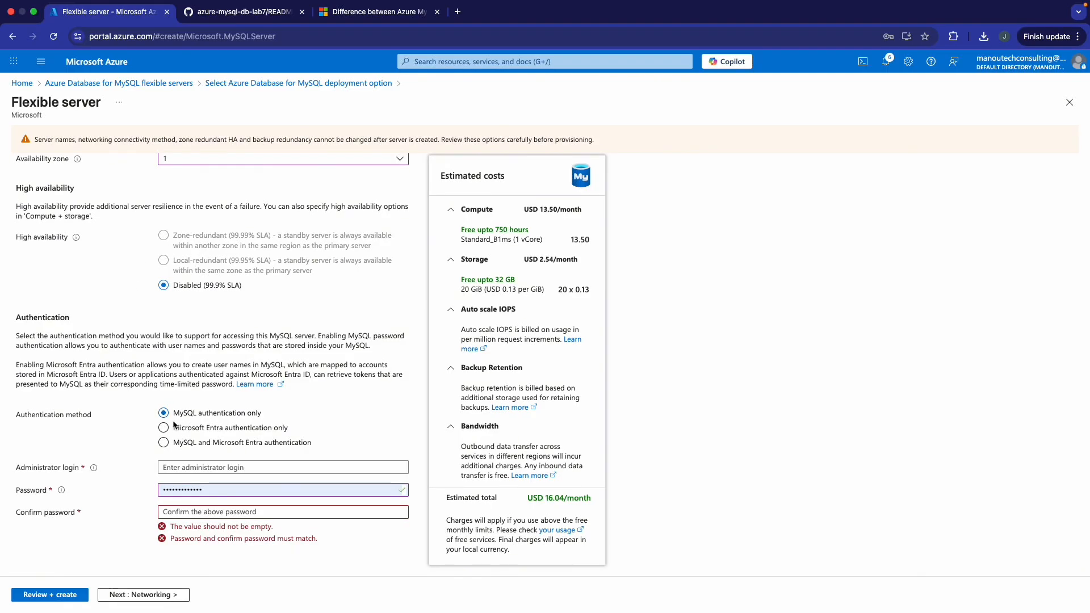
- Set administrator login azureuser with a password and matching confirmation, then continue to Networking
click(194, 466)
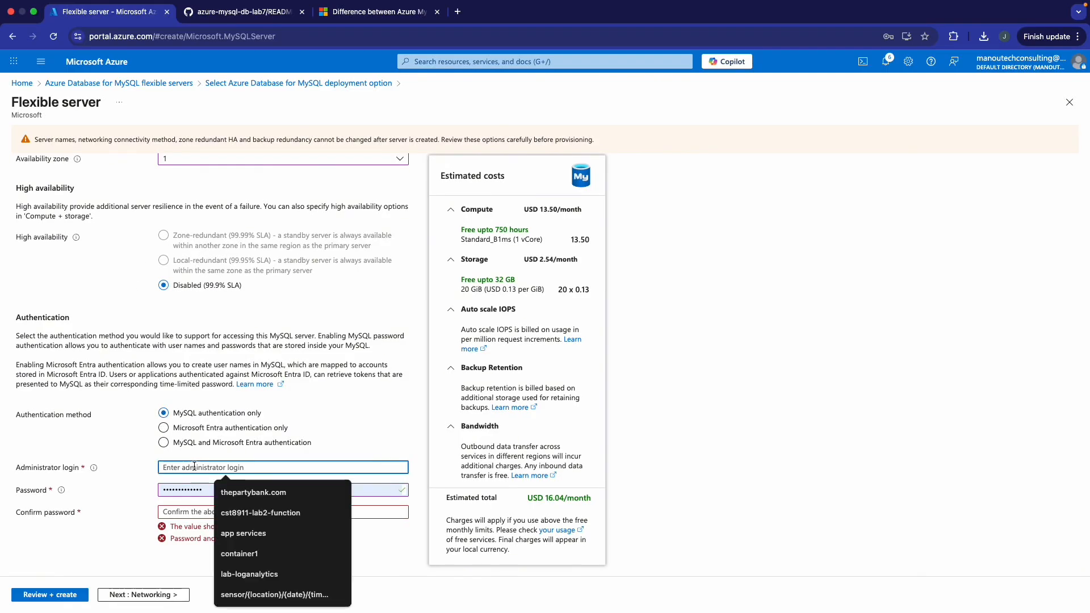
text(azureuser)
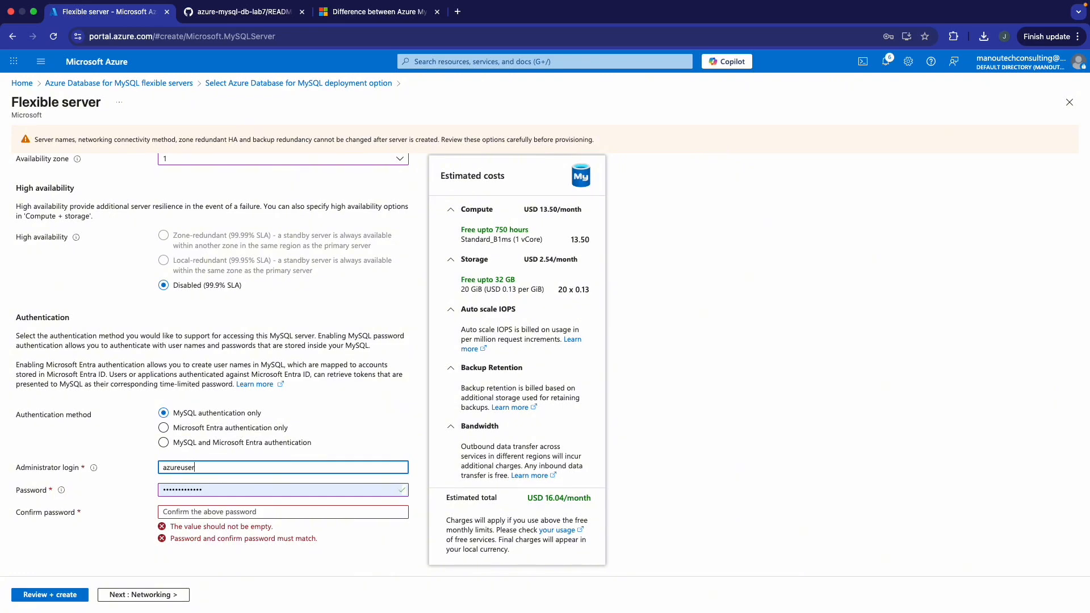
double_click(213, 488)
text(•)
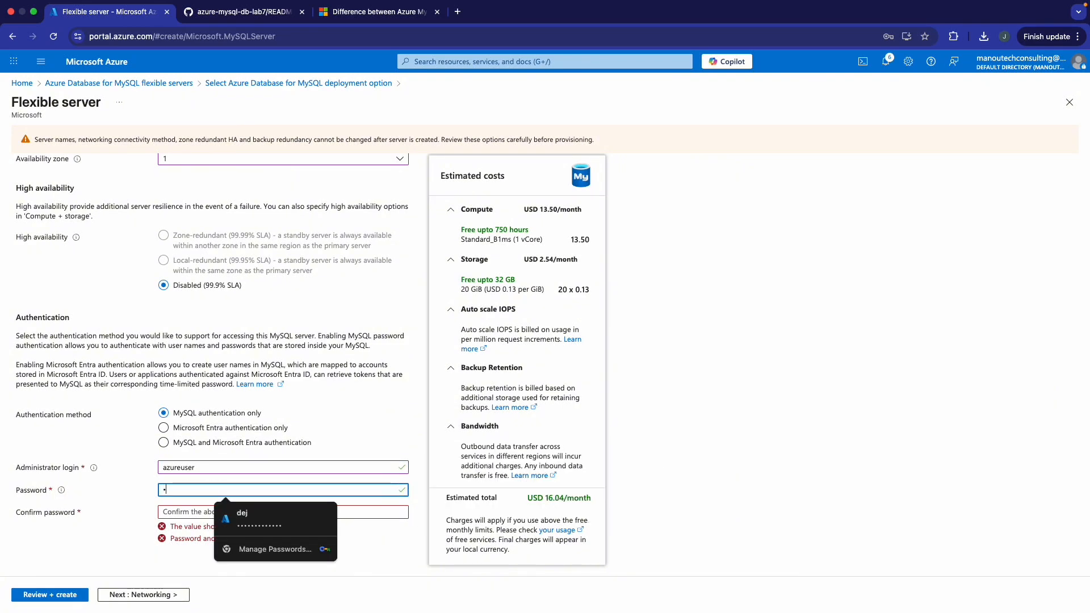
key(BackSpace)
text(•••)
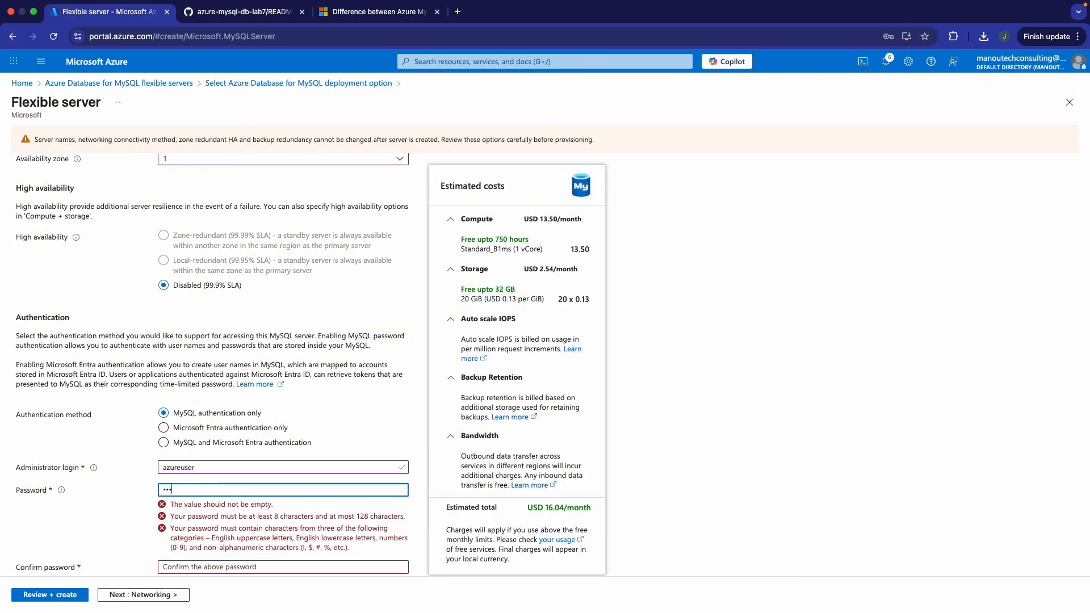
text(•••)
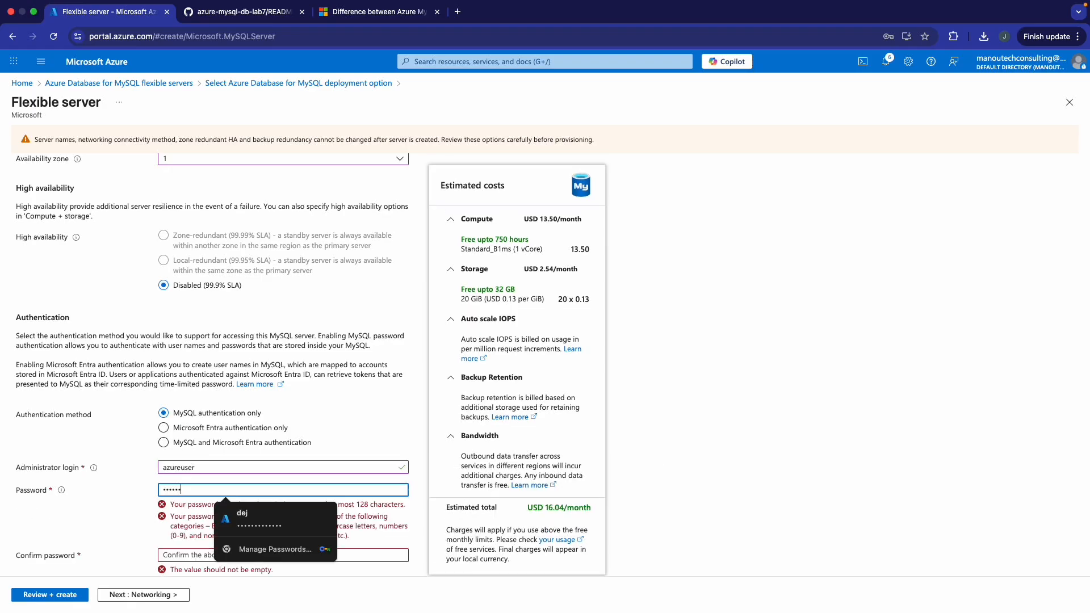
text(•••)
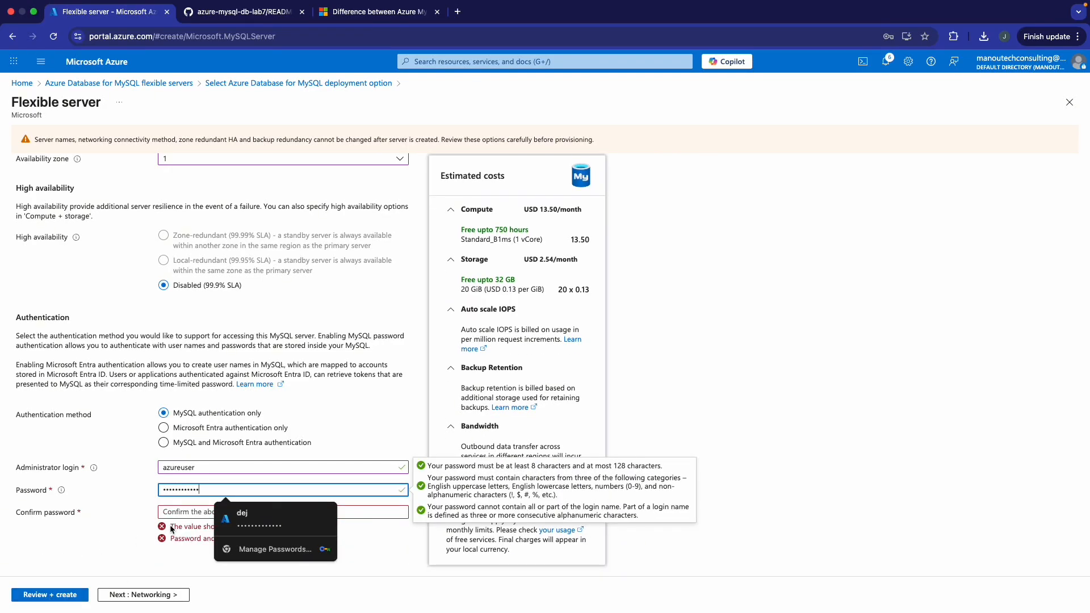
key(Tab)
text(•••)
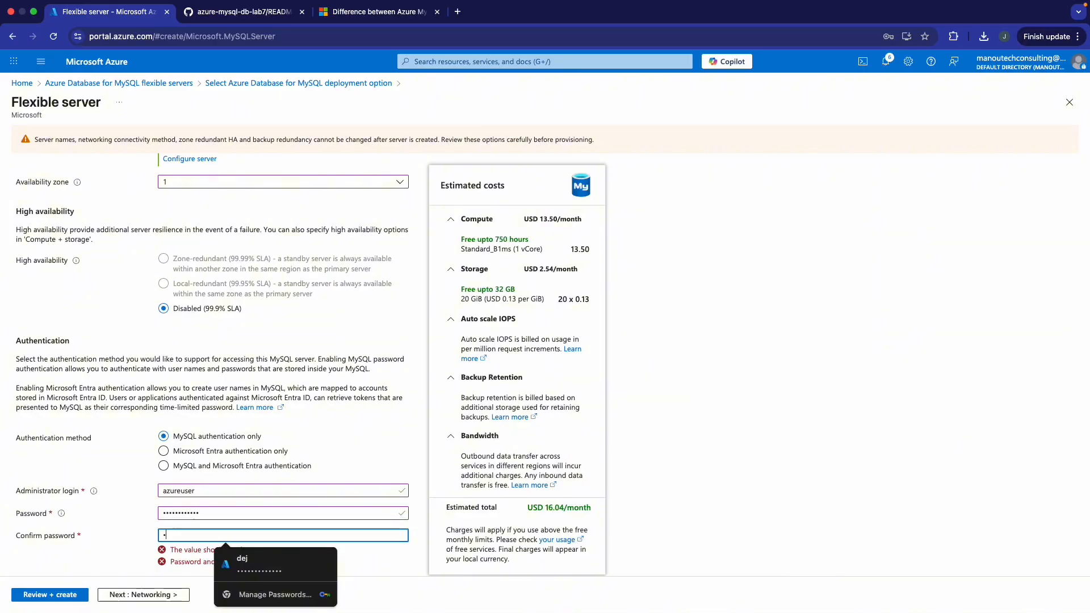
text(•••••••)
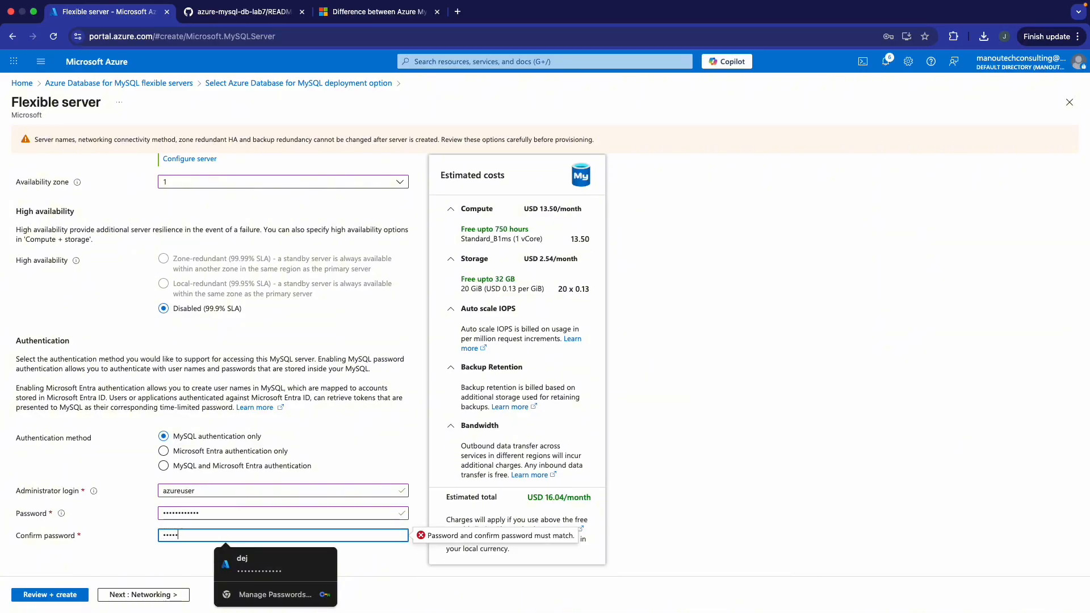
text(••)
click(129, 600)
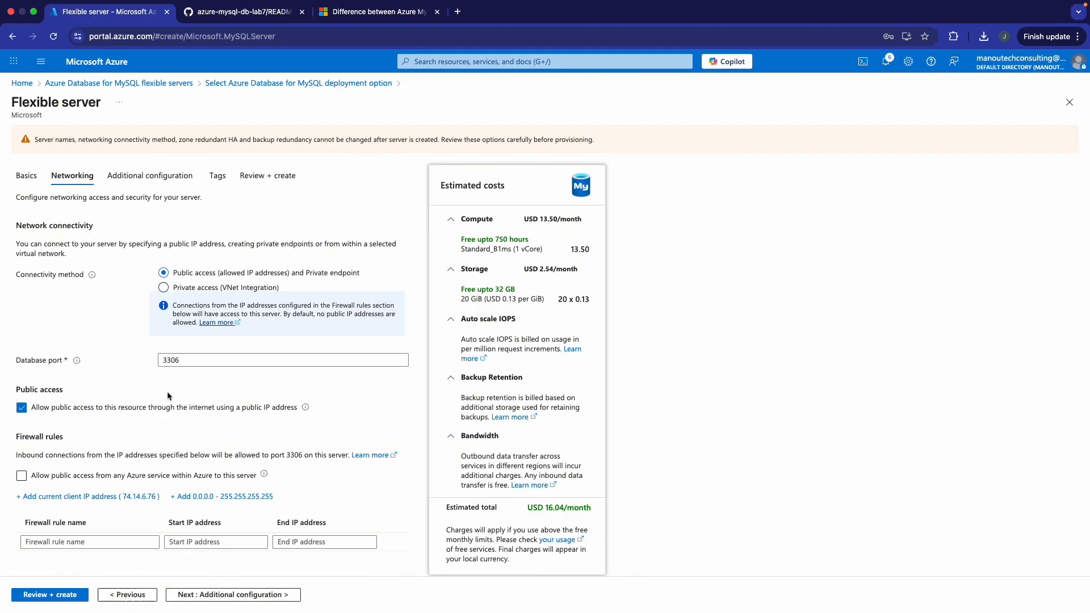
- Choose private access with VNet integration and delegate subnet-private from vnet-mysql-lab7
scroll(148, 372, down, 1)
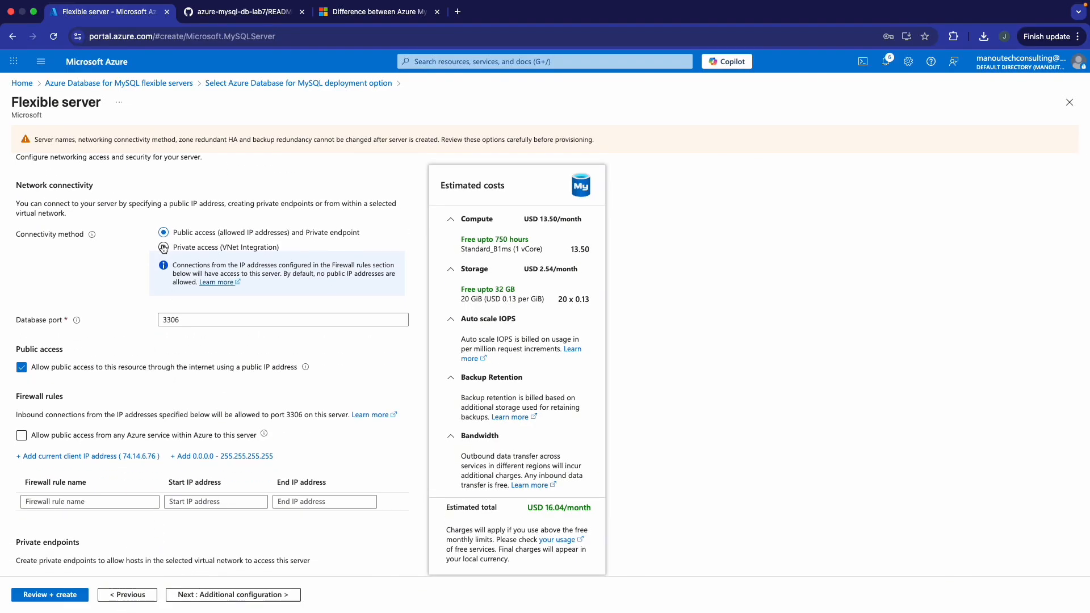
click(164, 248)
scroll(192, 335, down, 2)
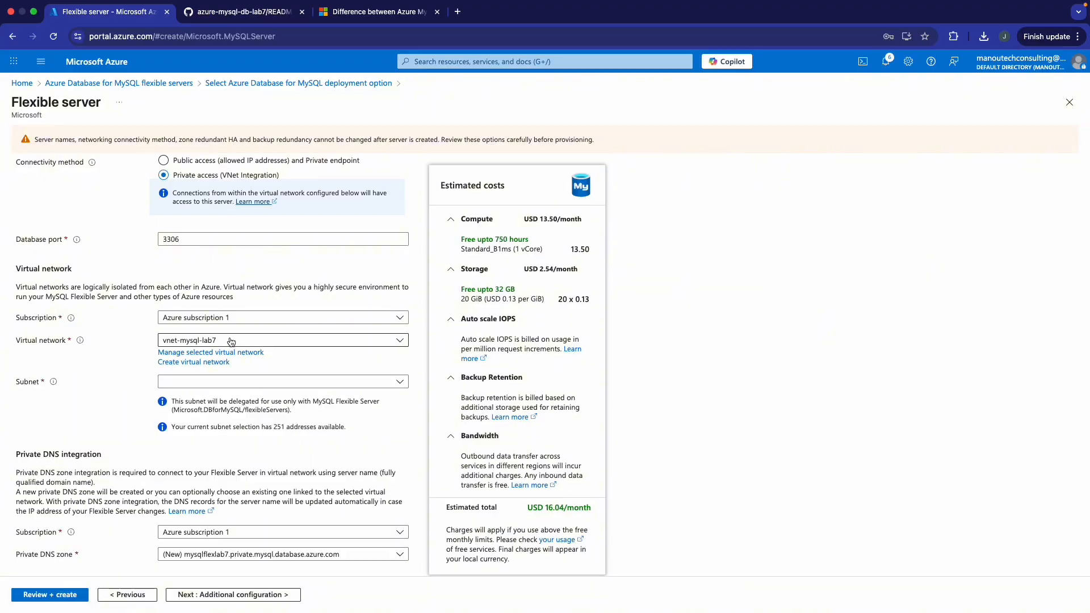
click(214, 382)
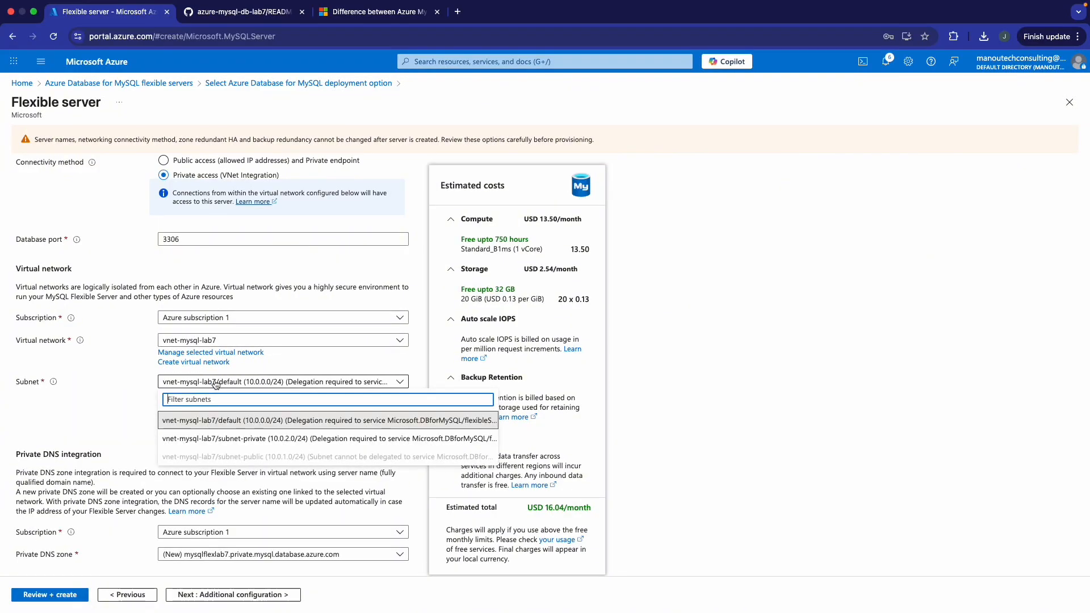
click(202, 439)
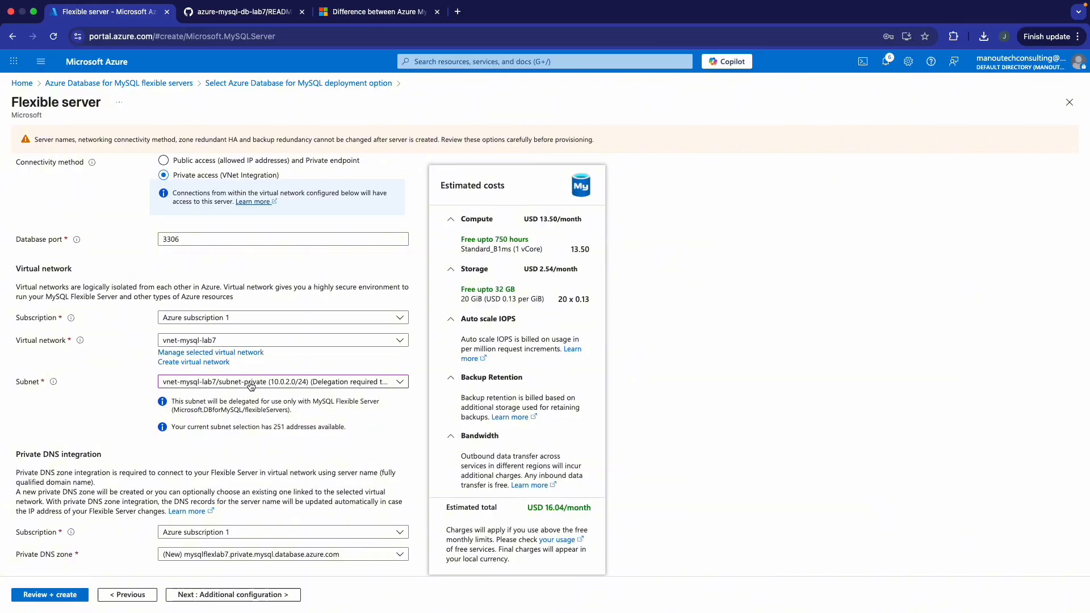
- Keep the new mysqlflexlab7 private DNS zone and proceed to Additional configuration
scroll(165, 312, up, 3)
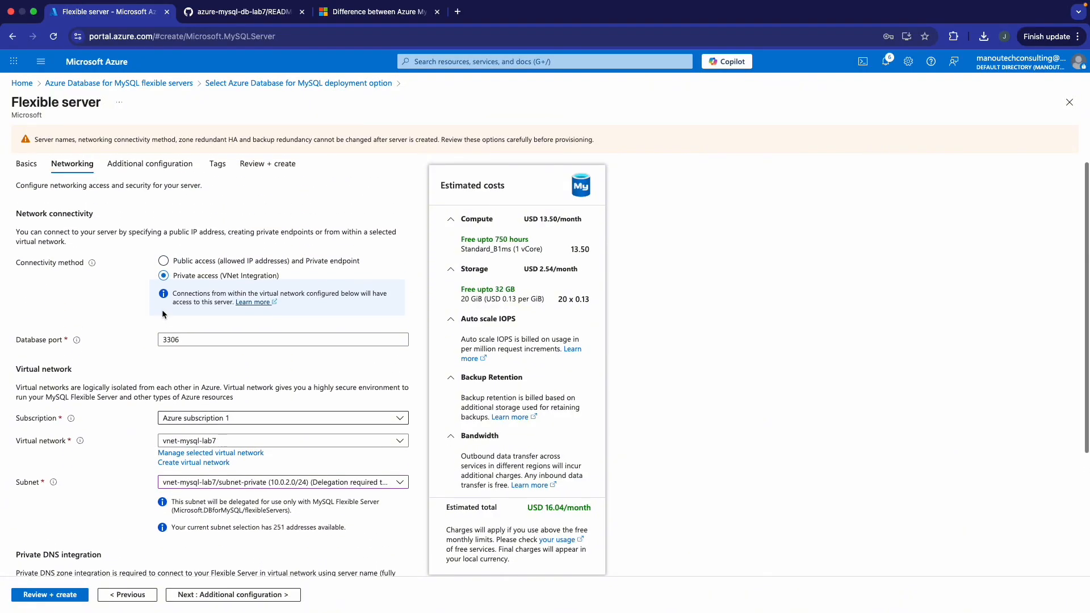
scroll(181, 365, down, 3)
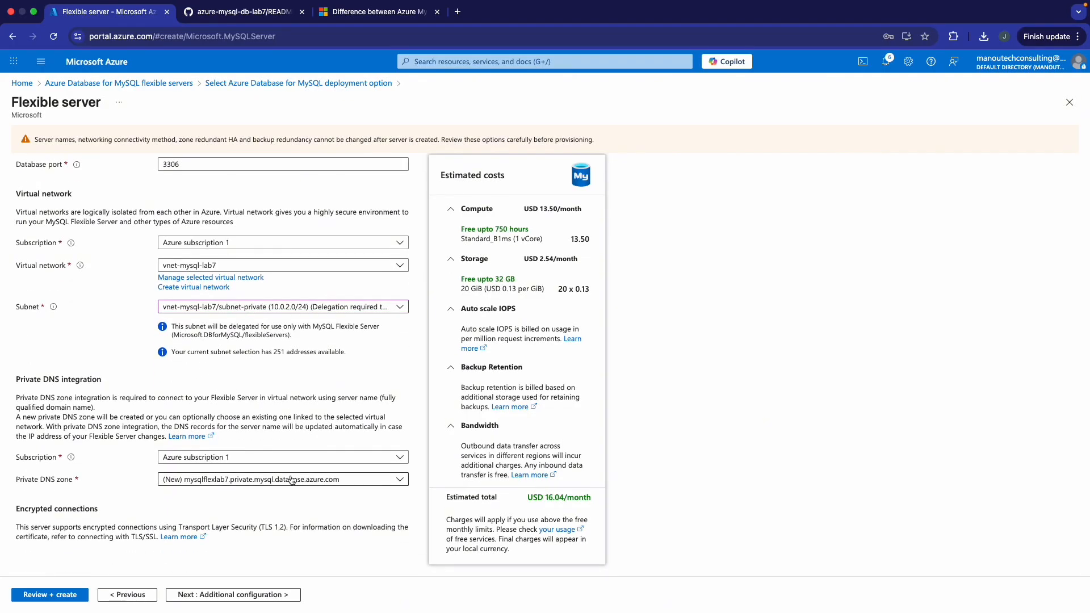
click(341, 481)
click(341, 407)
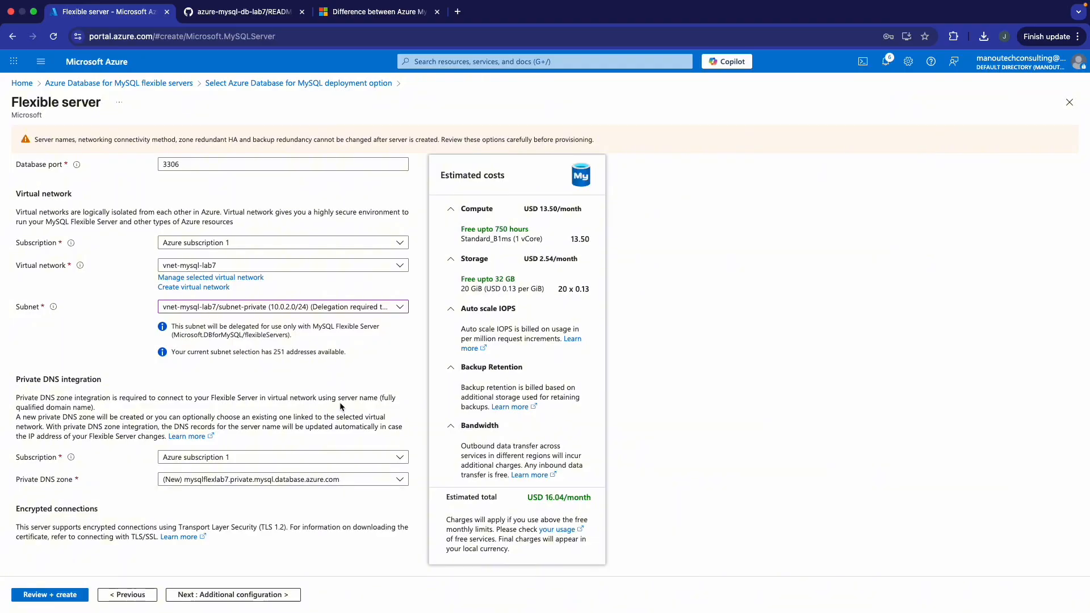
scroll(293, 386, up, 1)
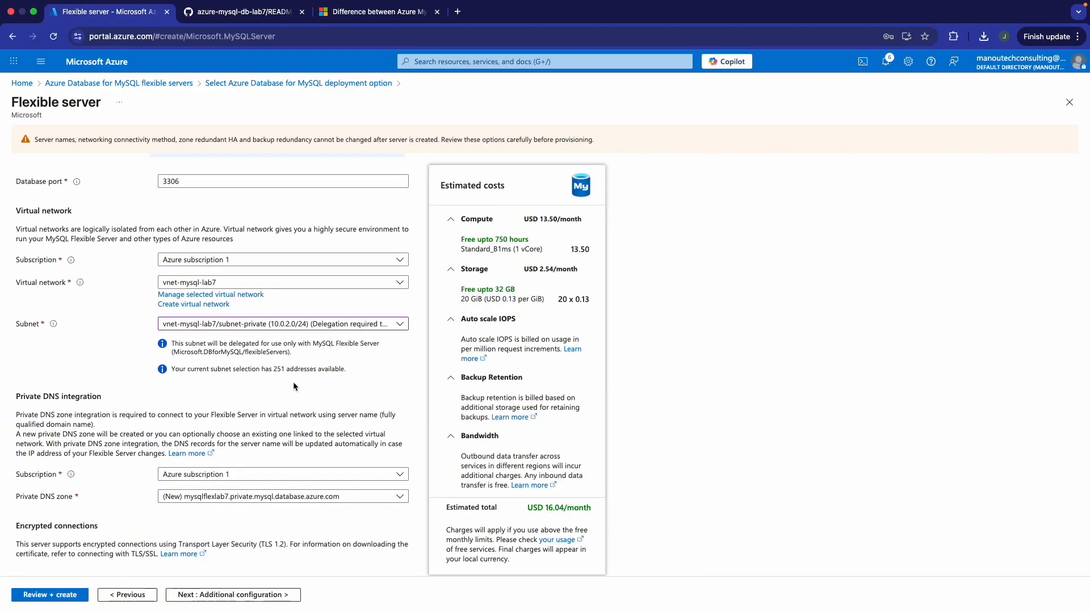
scroll(293, 386, up, 1)
scroll(293, 385, down, 2)
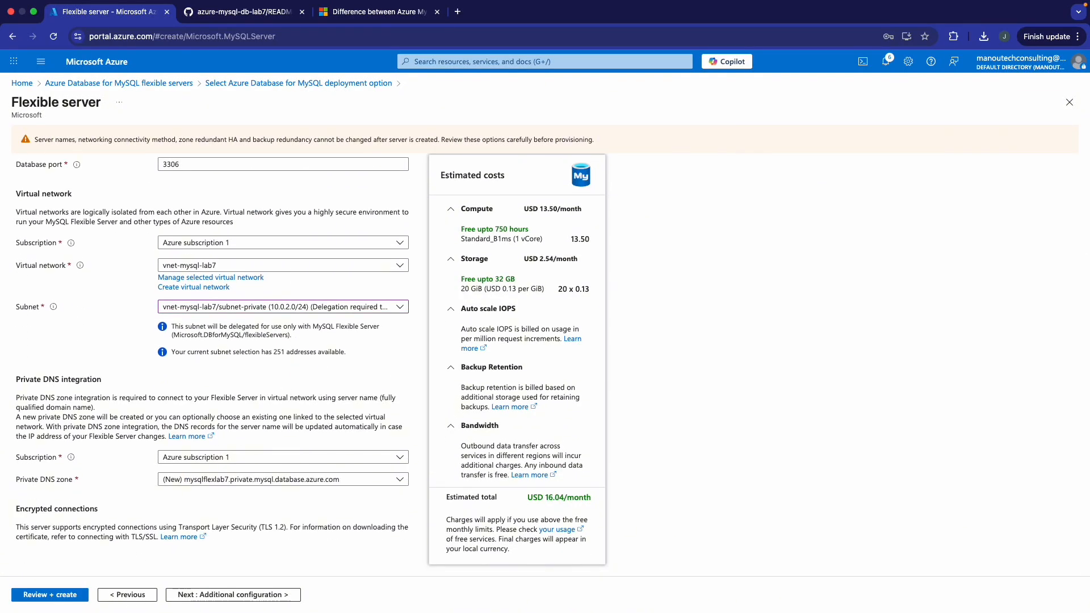
click(213, 595)
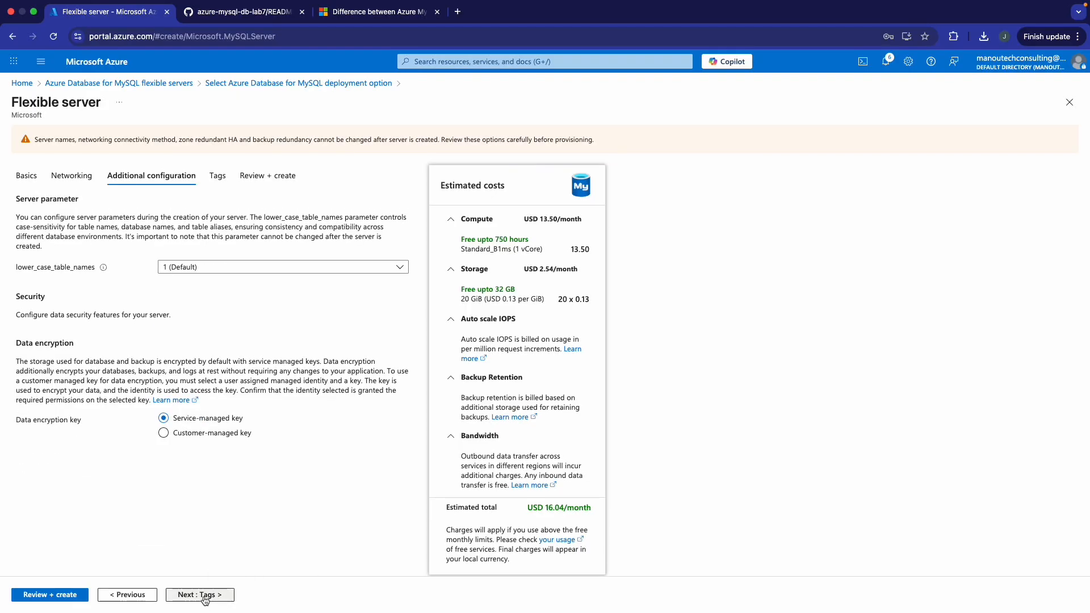
- Skip tags, review the mysqlflexlab7 configuration summary, and create the flexible server
click(213, 594)
click(71, 596)
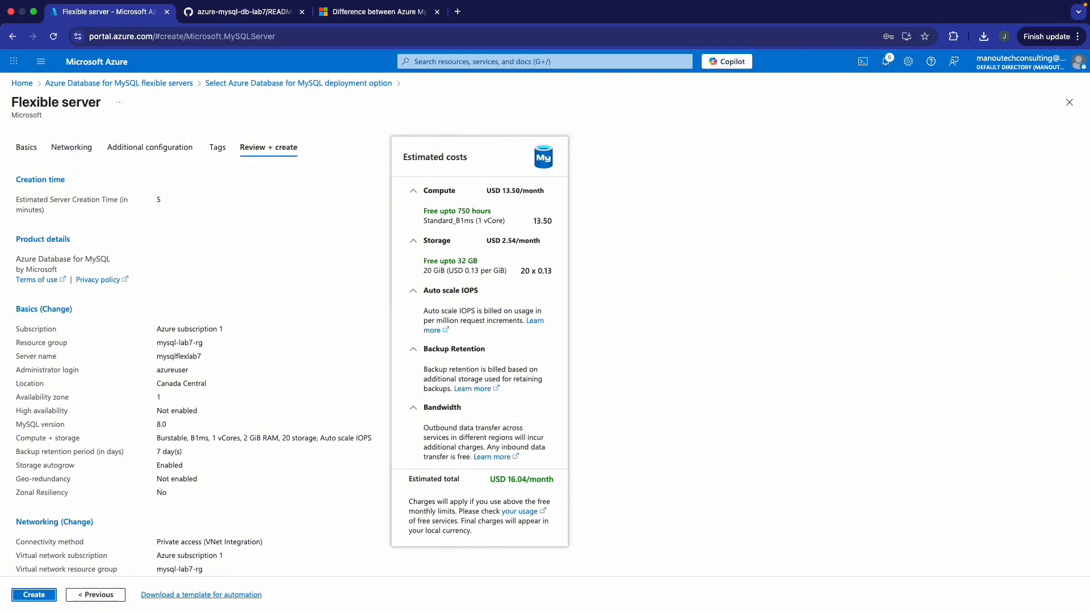
scroll(242, 484, down, 3)
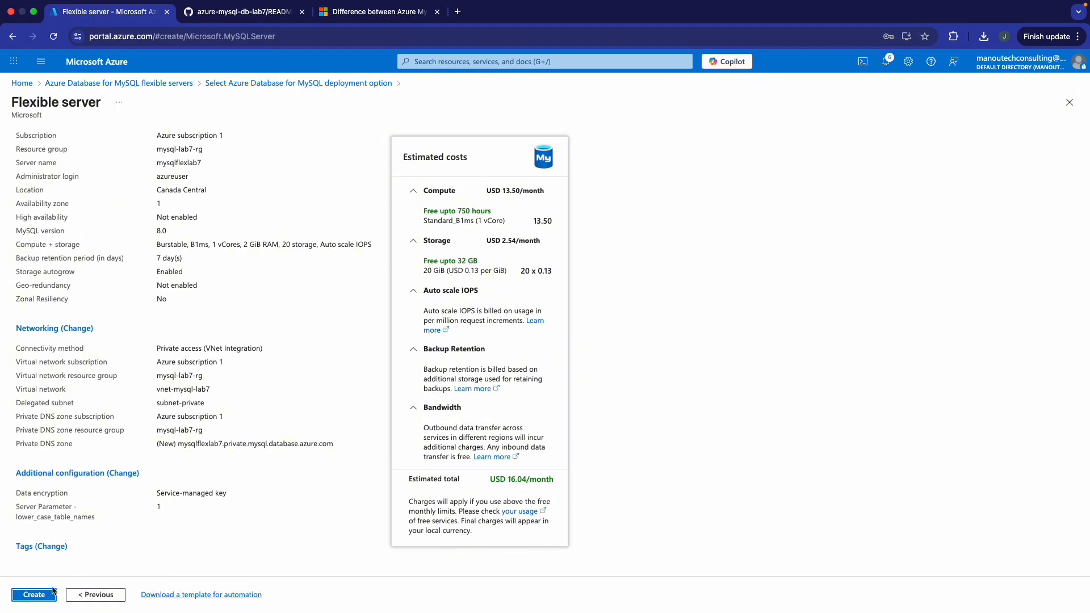
click(34, 594)
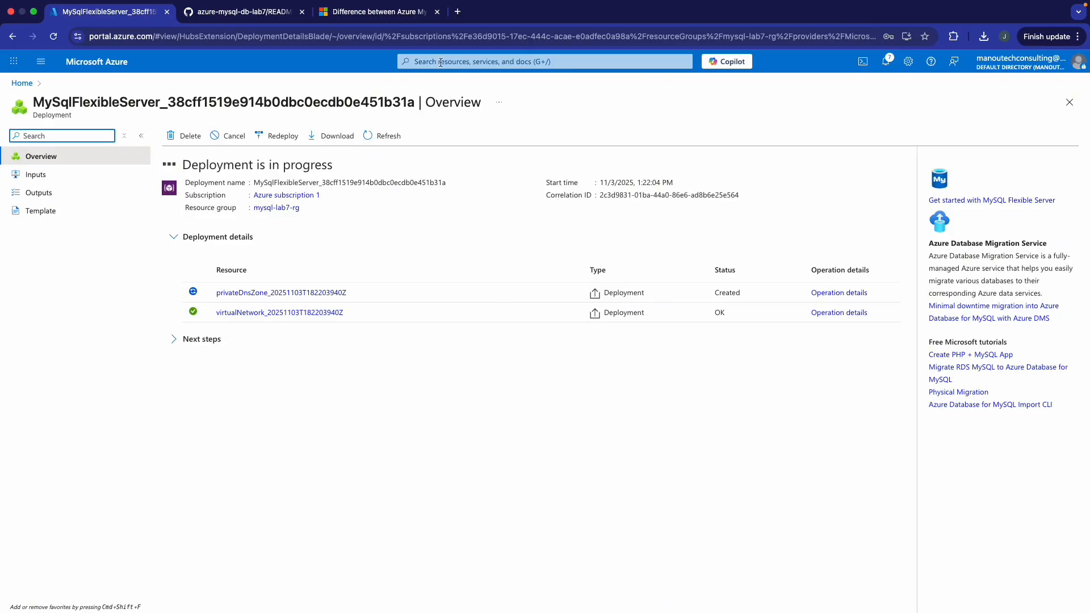
- On the Q&A tab, highlight the sentence about Flexible Server's greater control and customization
click(399, 20)
scroll(541, 215, up, 10)
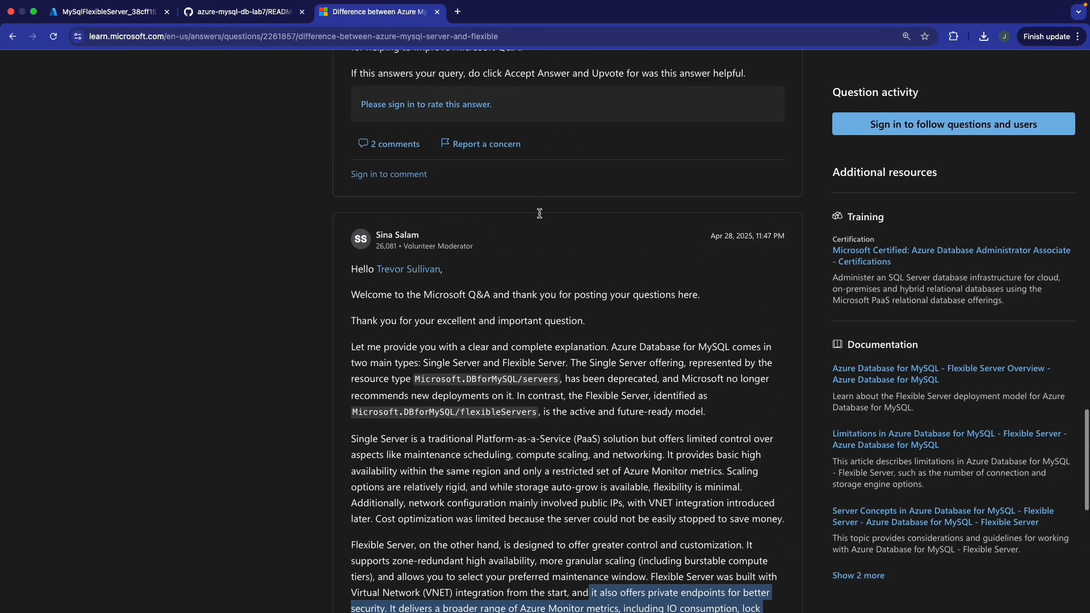
scroll(540, 216, down, 3)
scroll(540, 213, down, 3)
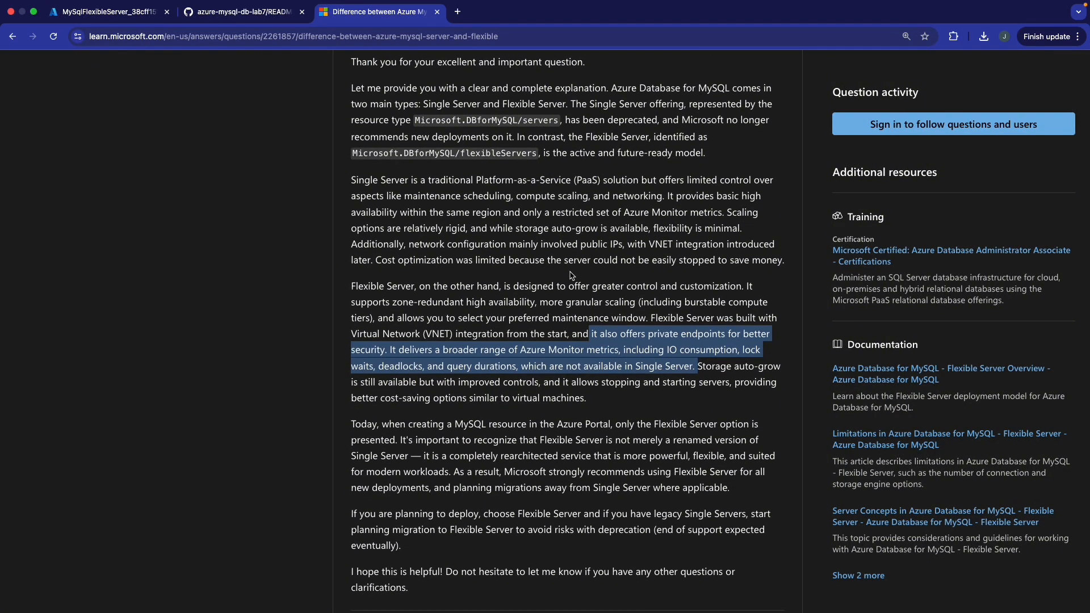
click(511, 289)
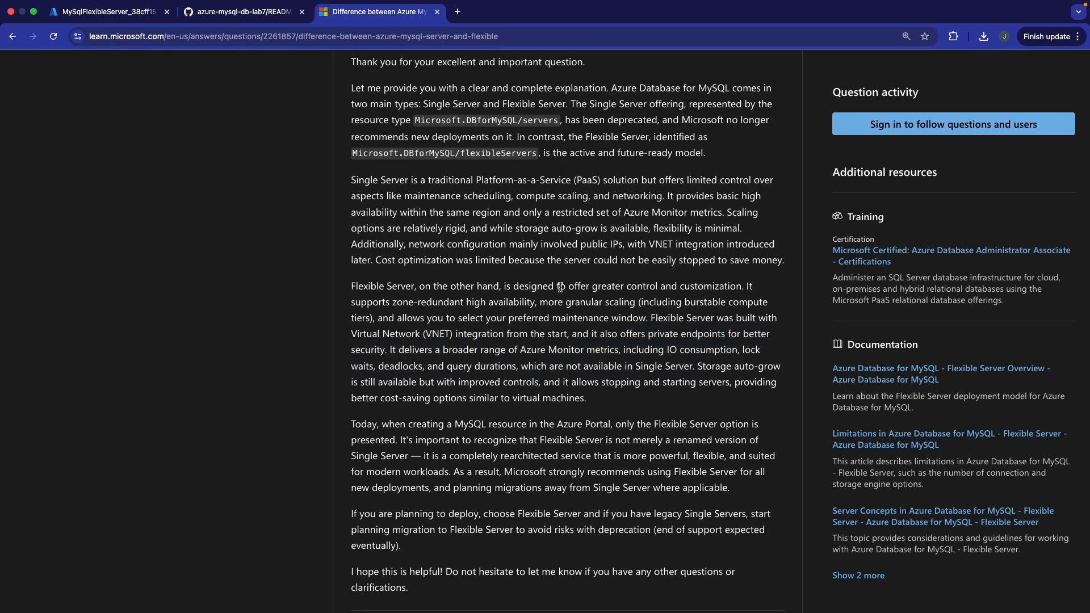
drag(502, 288, 744, 289)
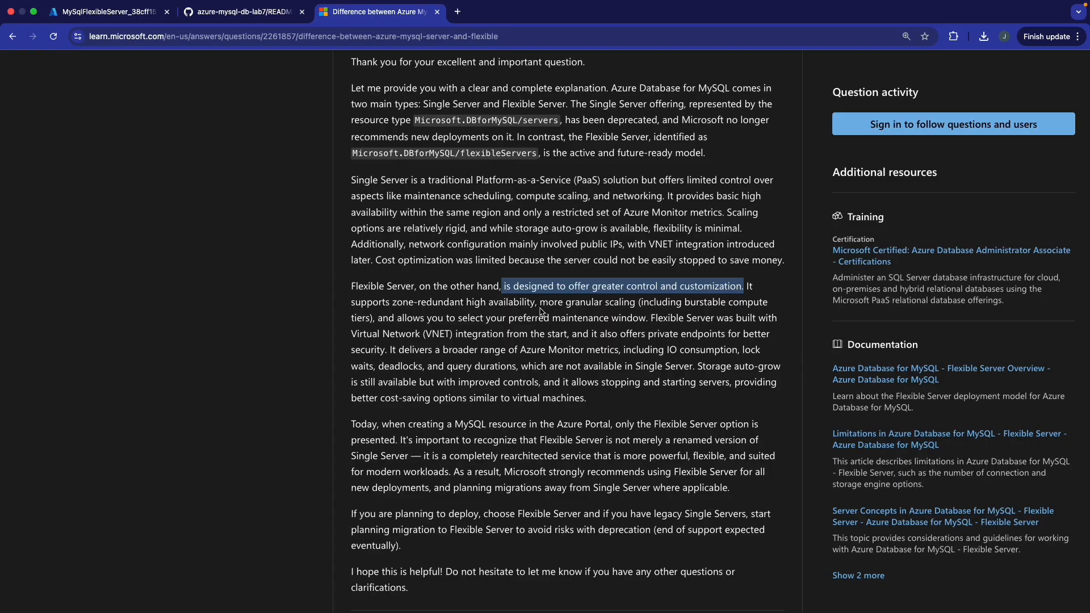
- Scroll further through the answer and highlight the passage on VNet integration and private endpoints
scroll(542, 308, up, 3)
scroll(542, 308, up, 3)
scroll(542, 308, down, 8)
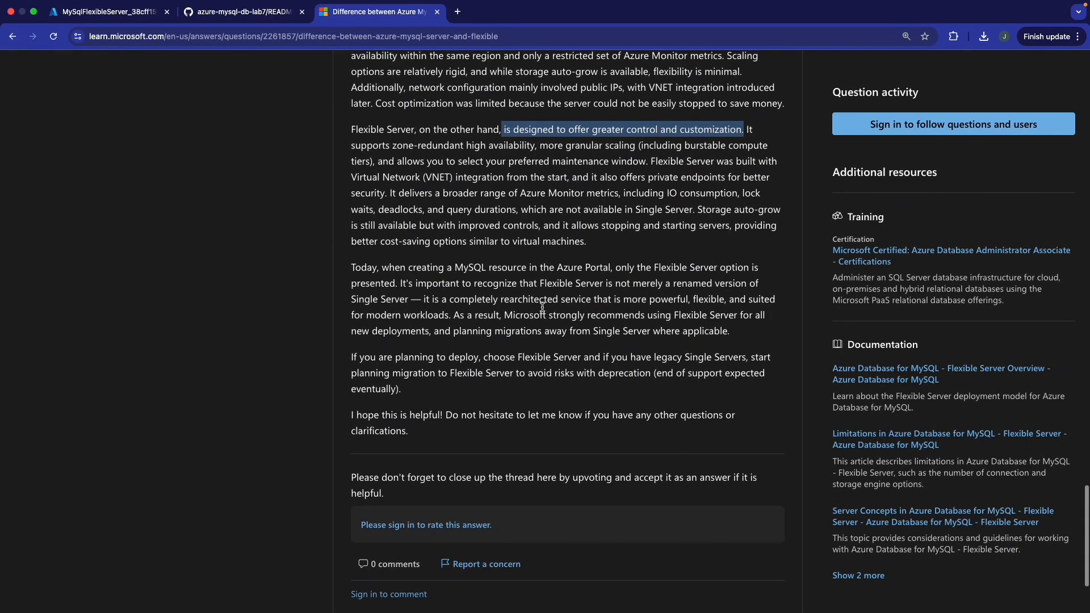
scroll(542, 308, up, 2)
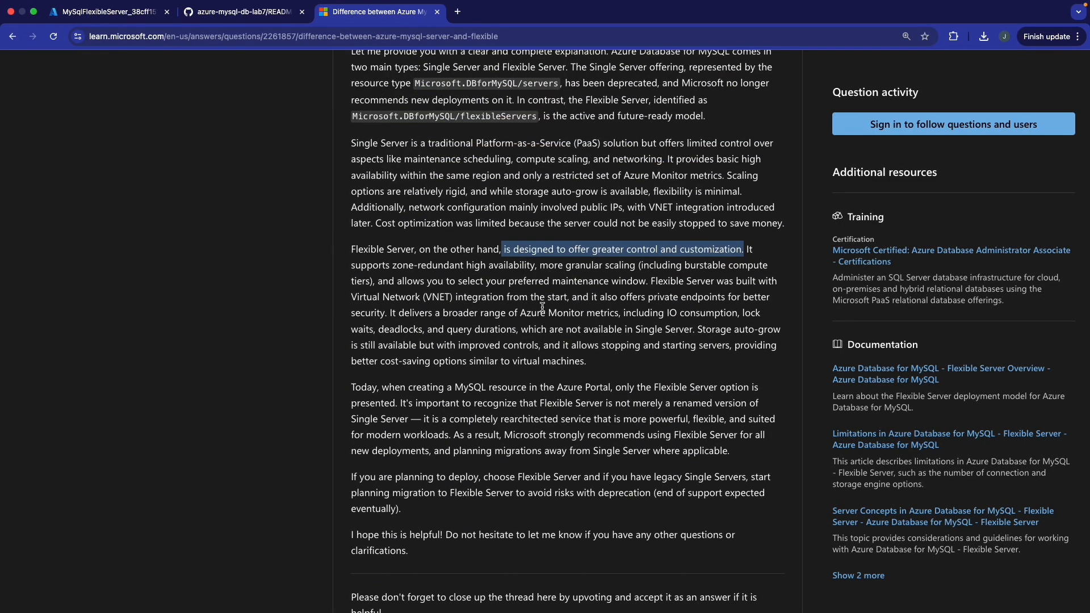
scroll(542, 308, up, 15)
scroll(542, 307, down, 10)
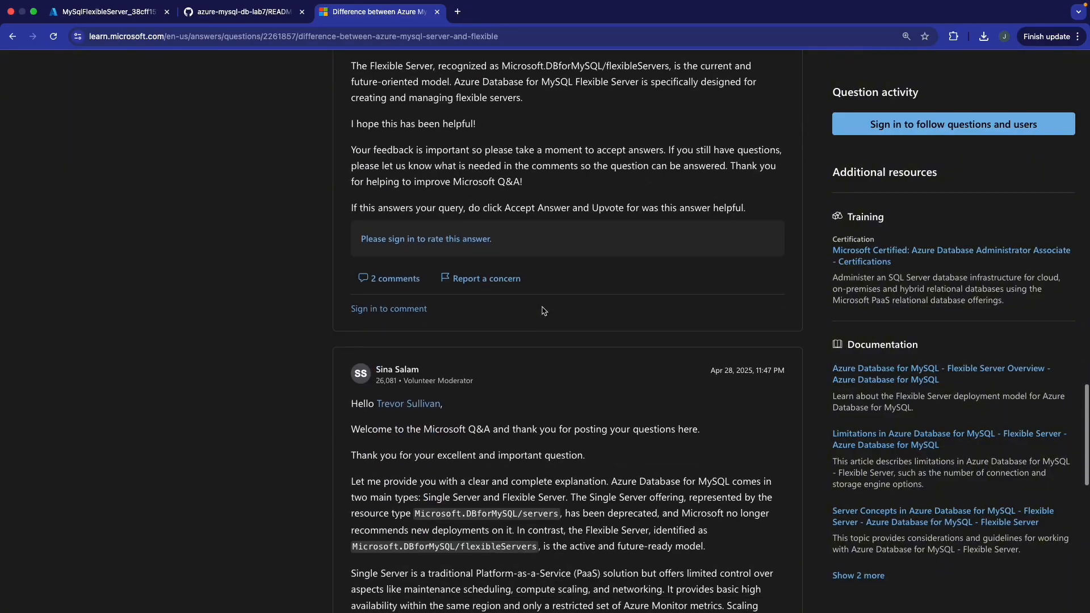
scroll(543, 310, down, 2)
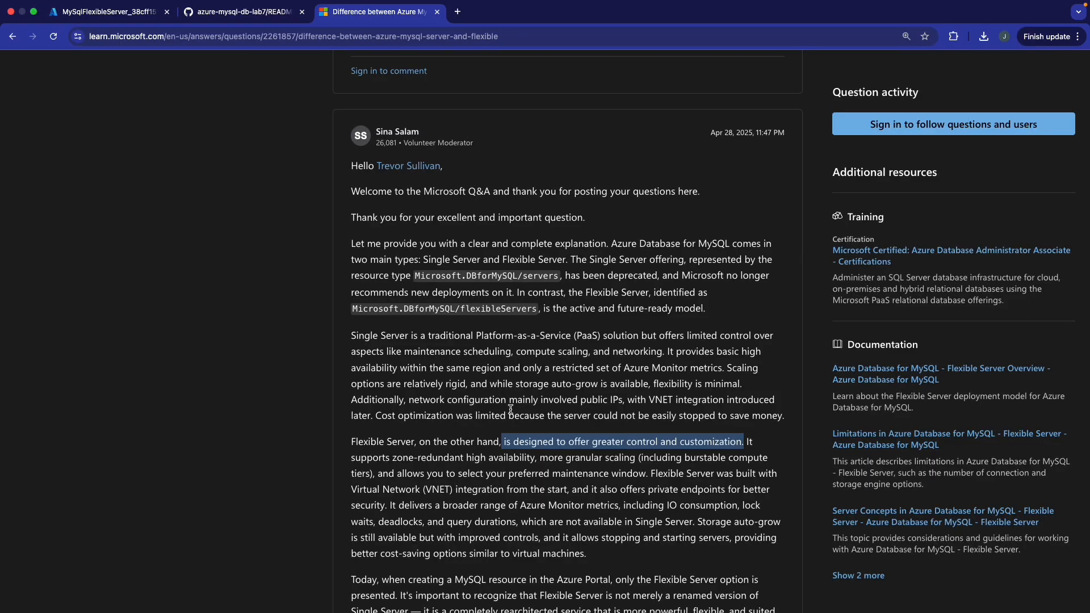
scroll(510, 408, down, 3)
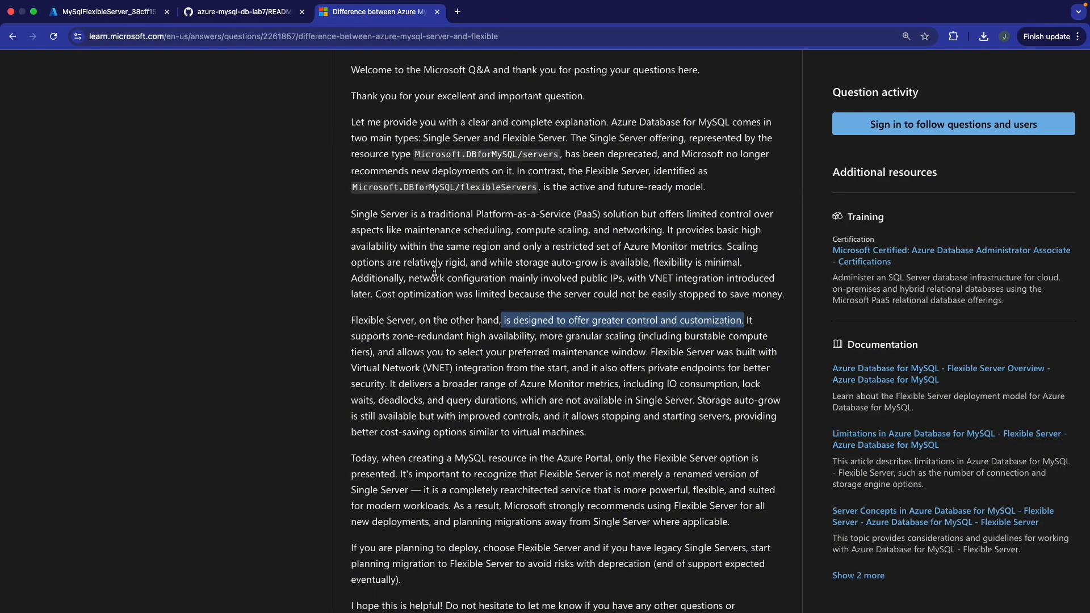
click(490, 346)
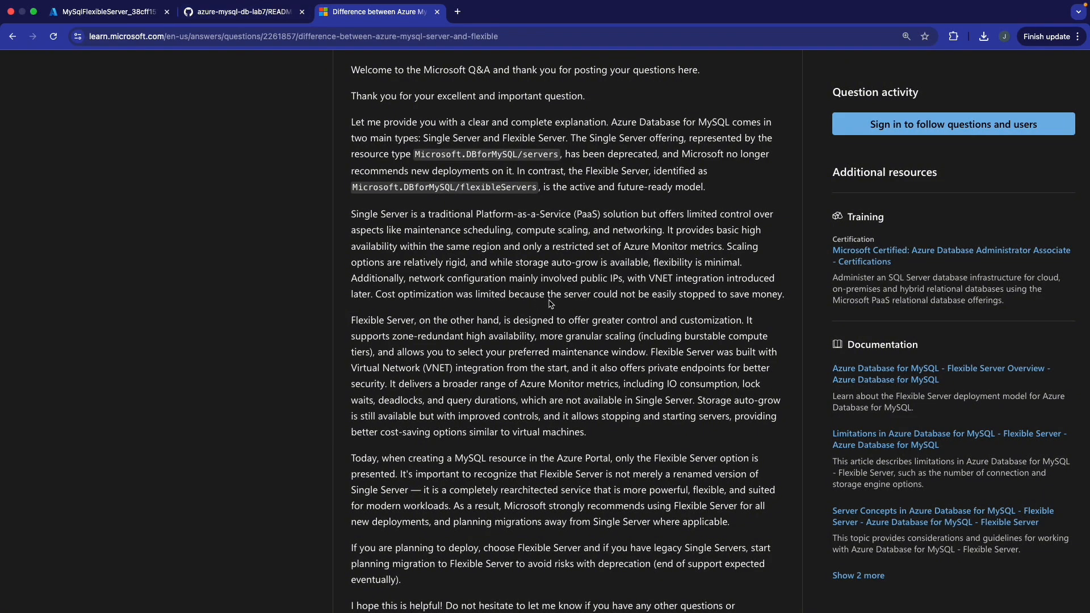
scroll(550, 301, up, 12)
scroll(550, 301, down, 17)
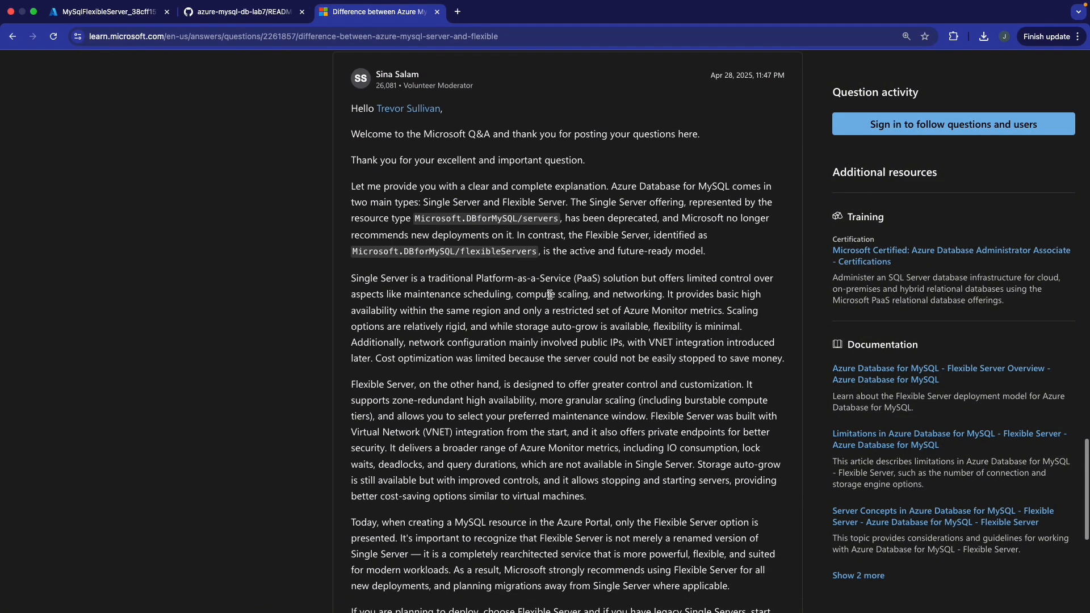
scroll(551, 298, up, 7)
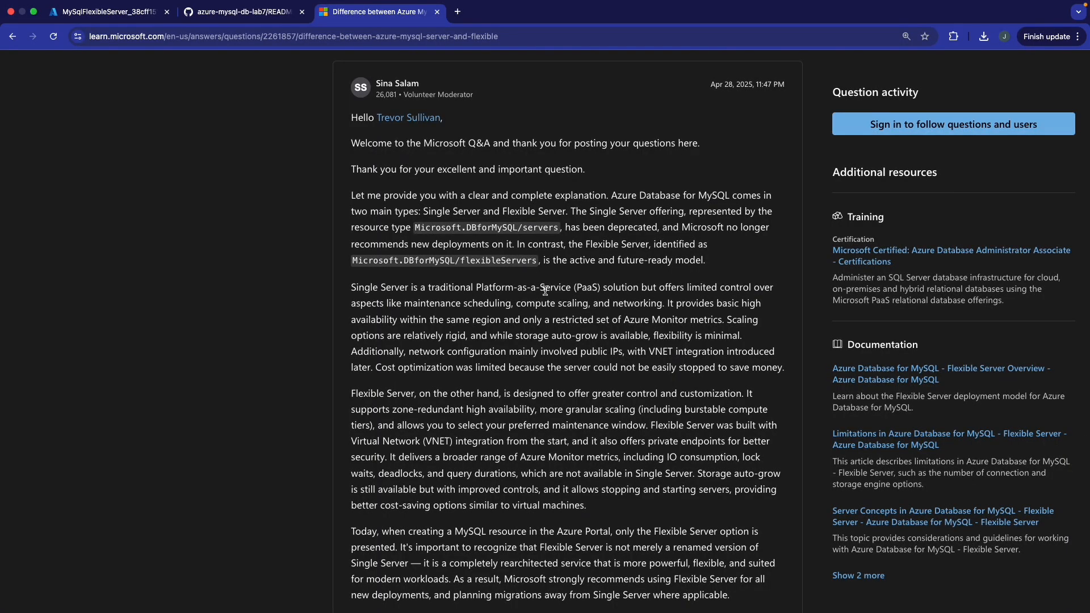
scroll(548, 297, down, 2)
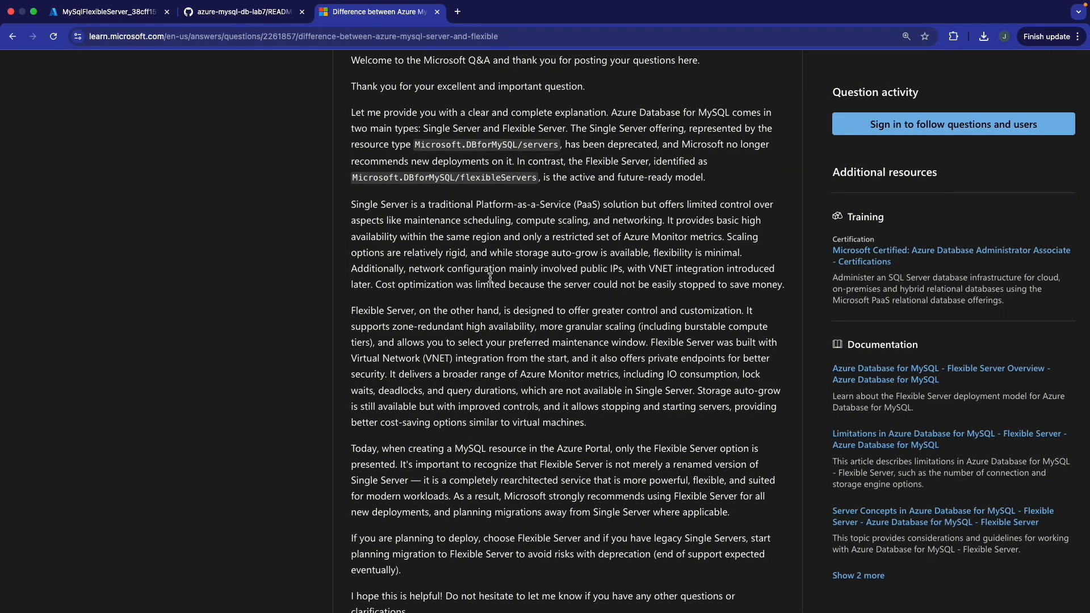
scroll(491, 267, down, 1)
scroll(491, 268, down, 3)
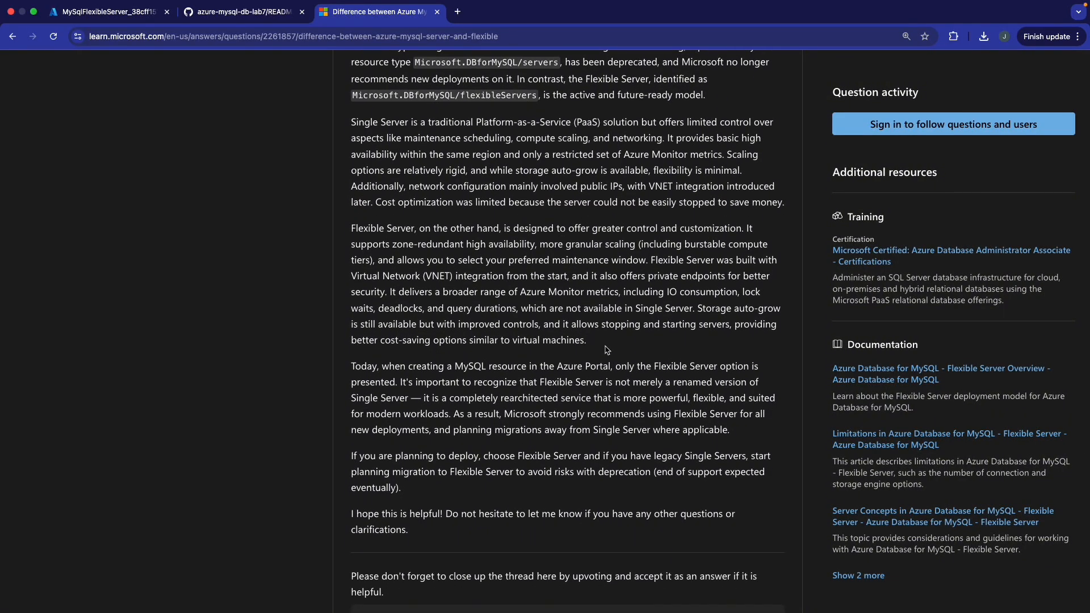
drag(606, 349, 649, 259)
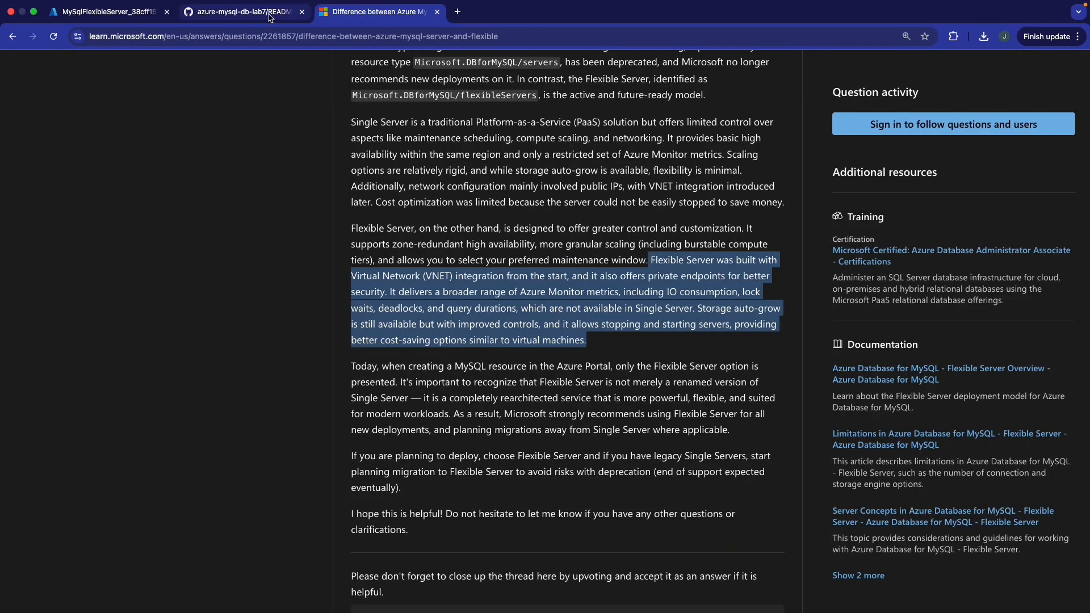
- Return to the Azure tab to check mysqlflexlab7's deployment progress
click(129, 17)
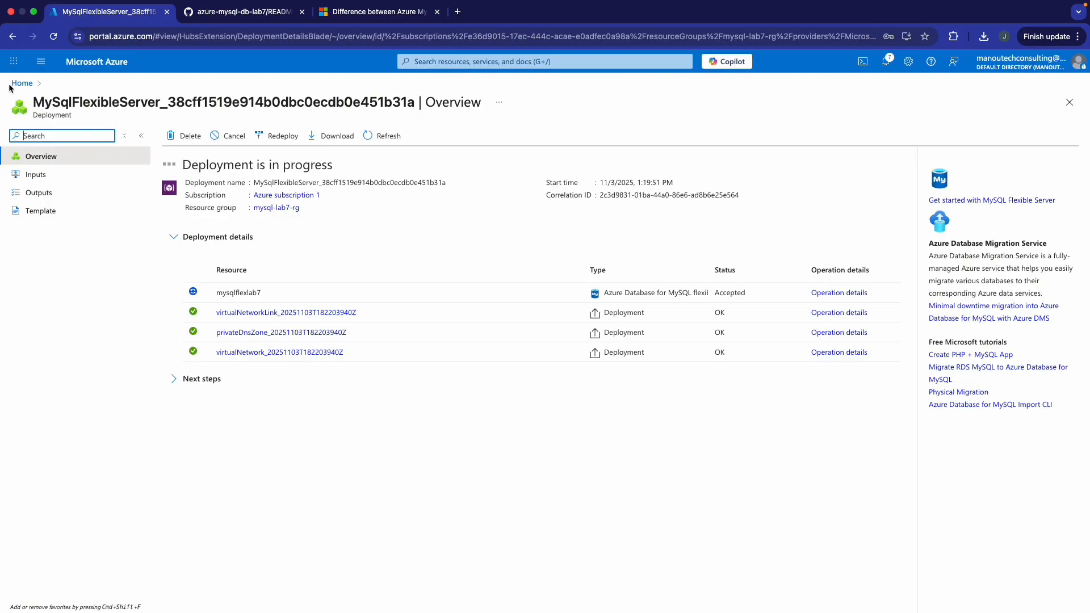
- From the portal home, open vm-app-lab7 and start a connection via Bastion
click(28, 84)
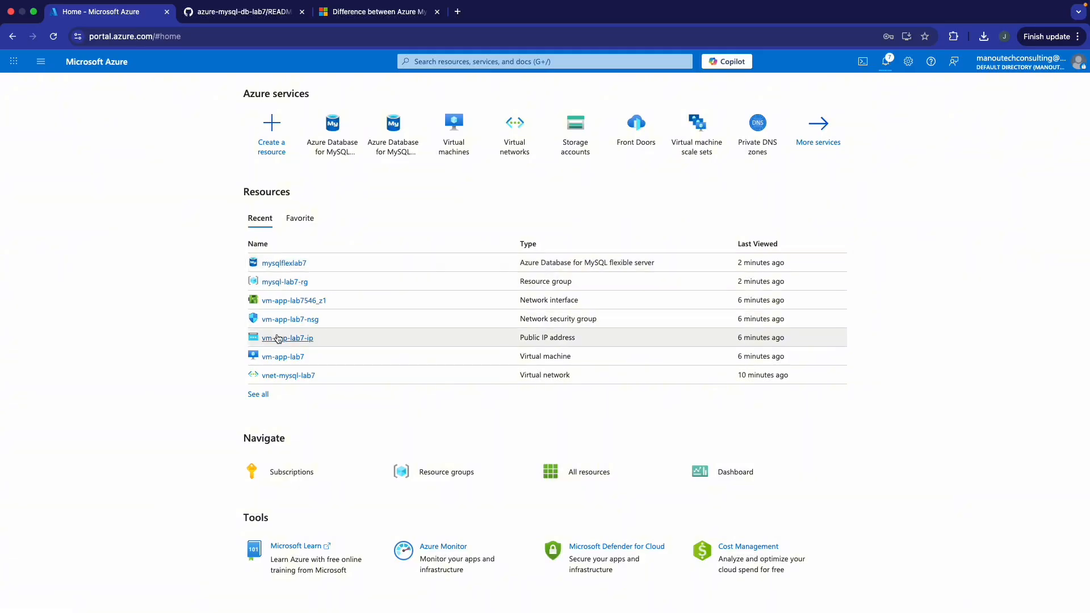
click(288, 357)
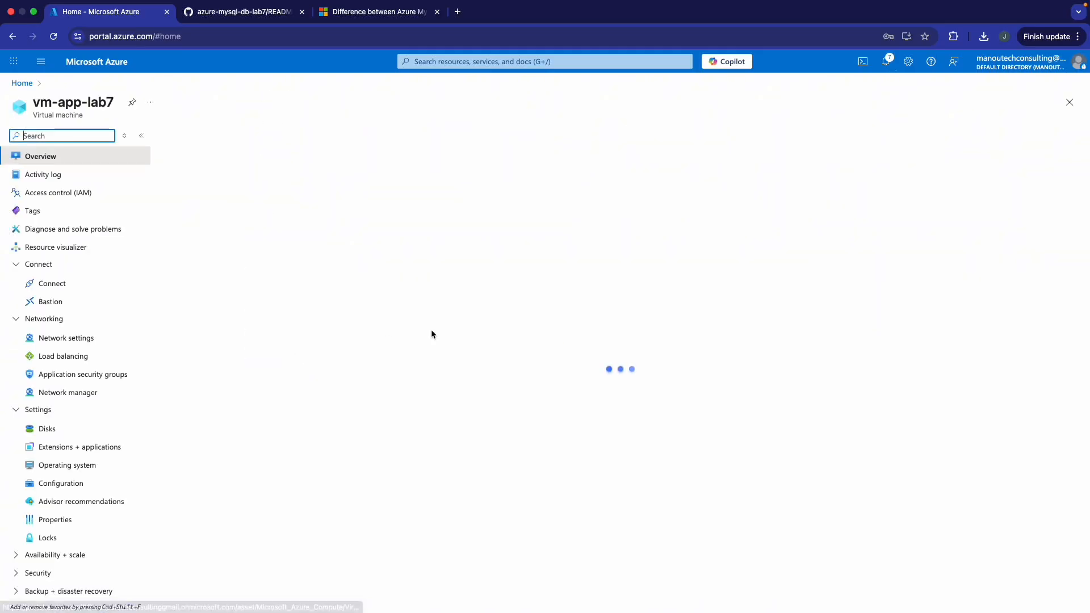
click(214, 186)
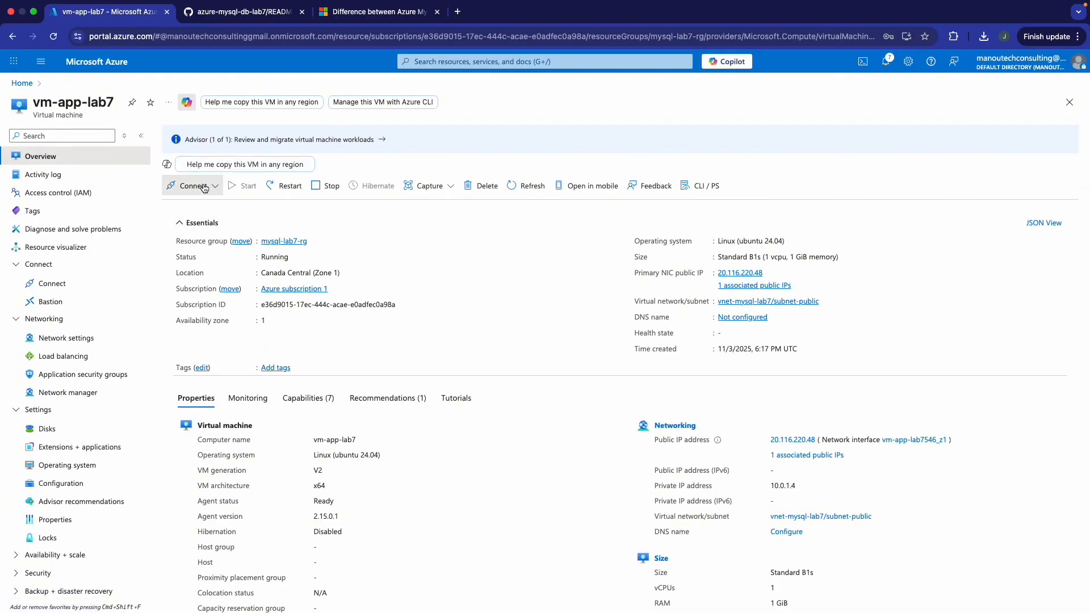
click(216, 224)
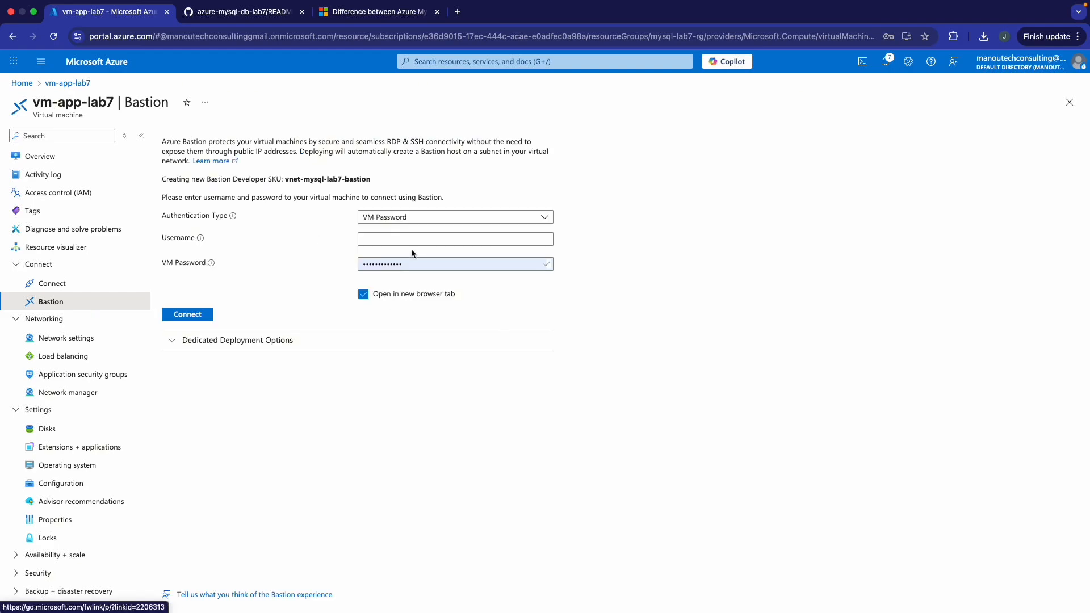
- Authenticate with the admin username and local private key vm-app-lab7_key.pem, then connect
click(424, 221)
click(437, 267)
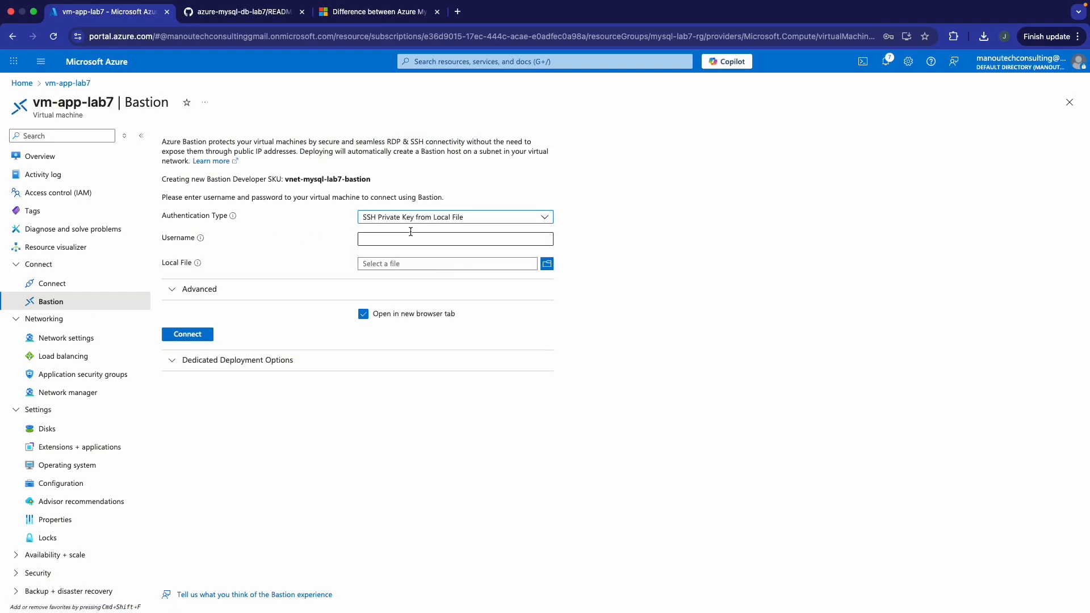
click(412, 241)
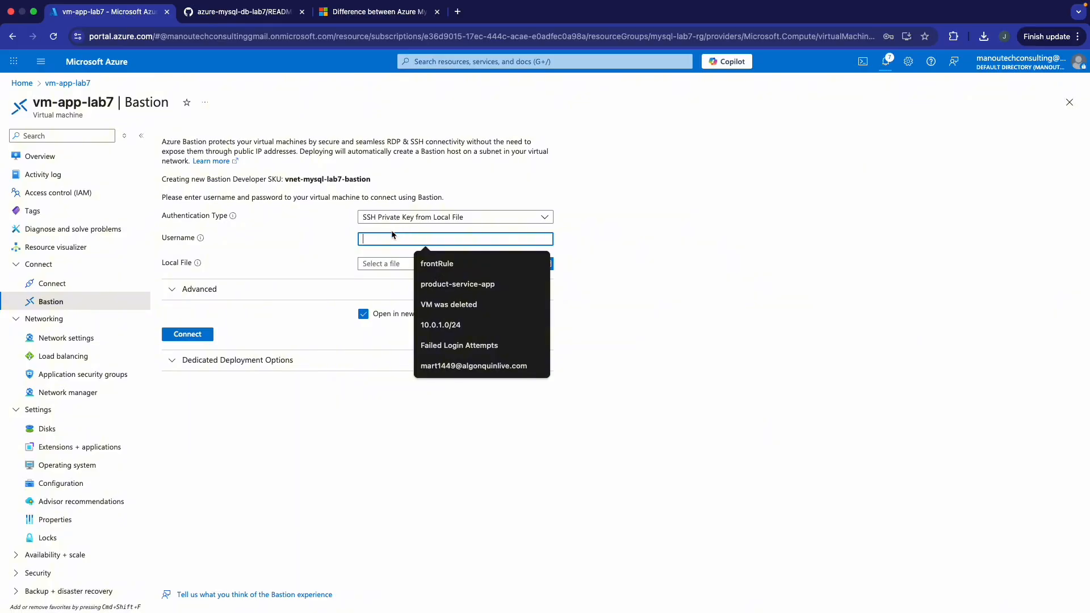
text(azureuser)
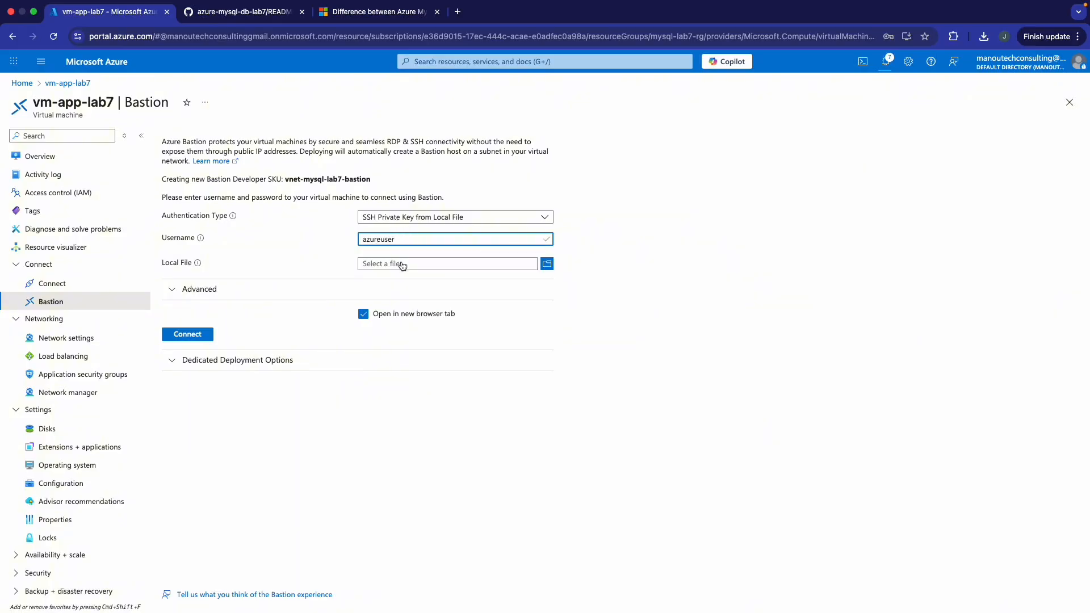
click(403, 265)
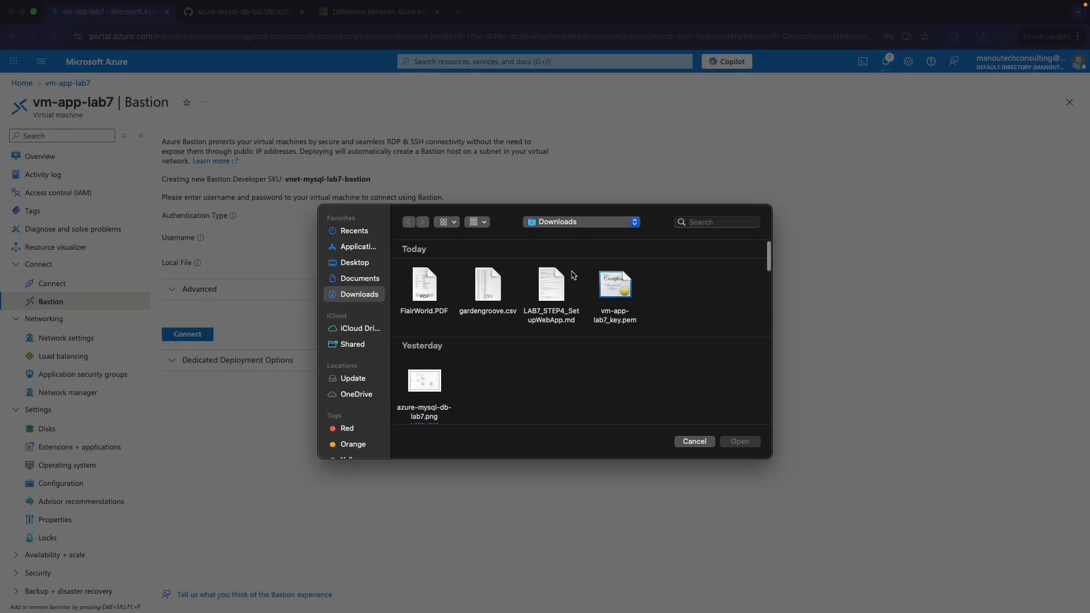
click(625, 291)
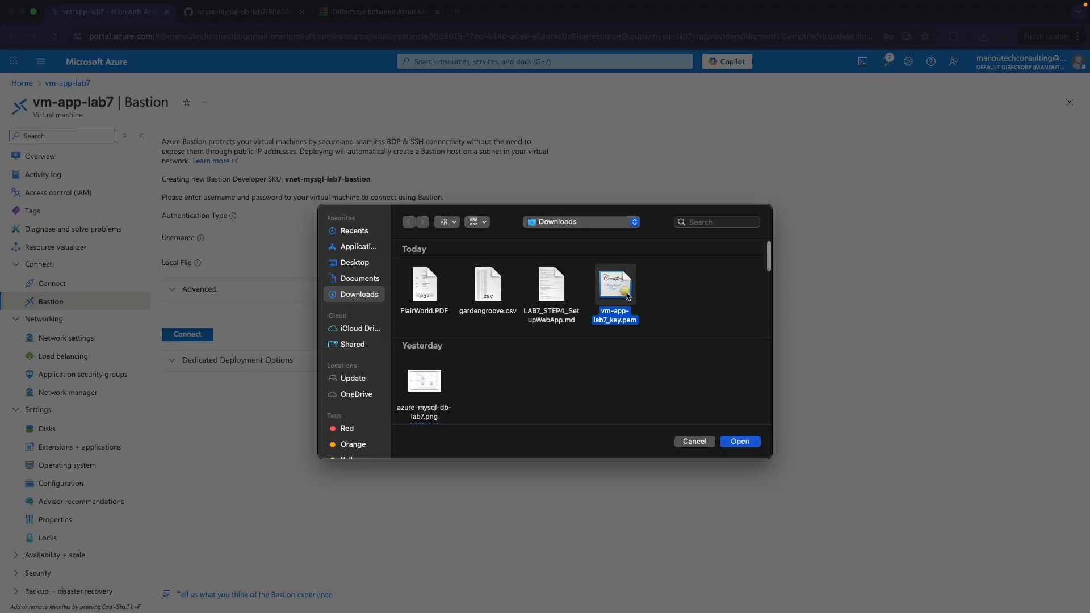
click(747, 441)
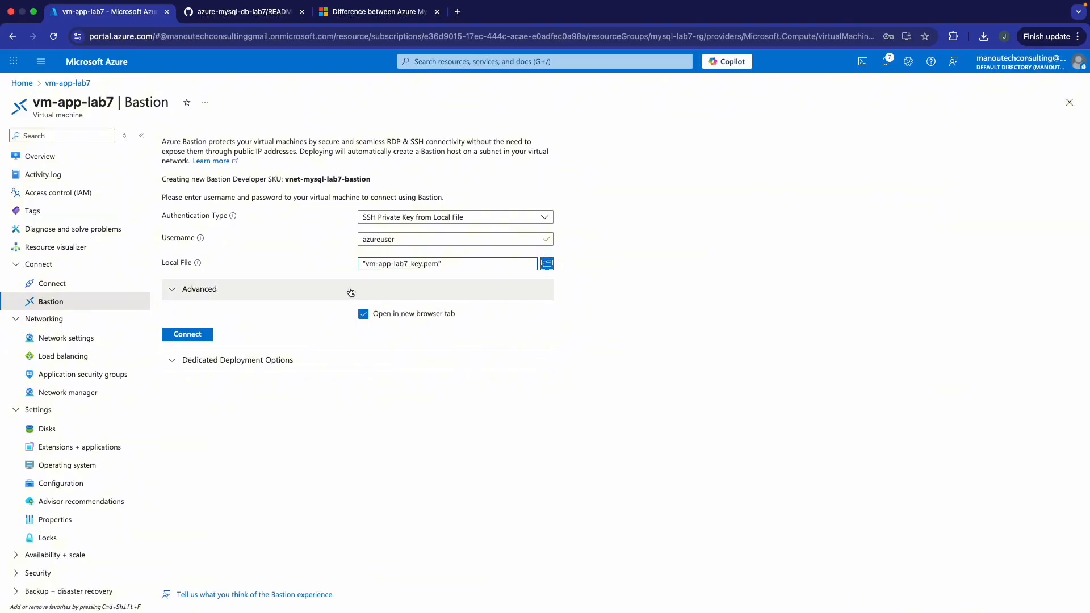
click(201, 335)
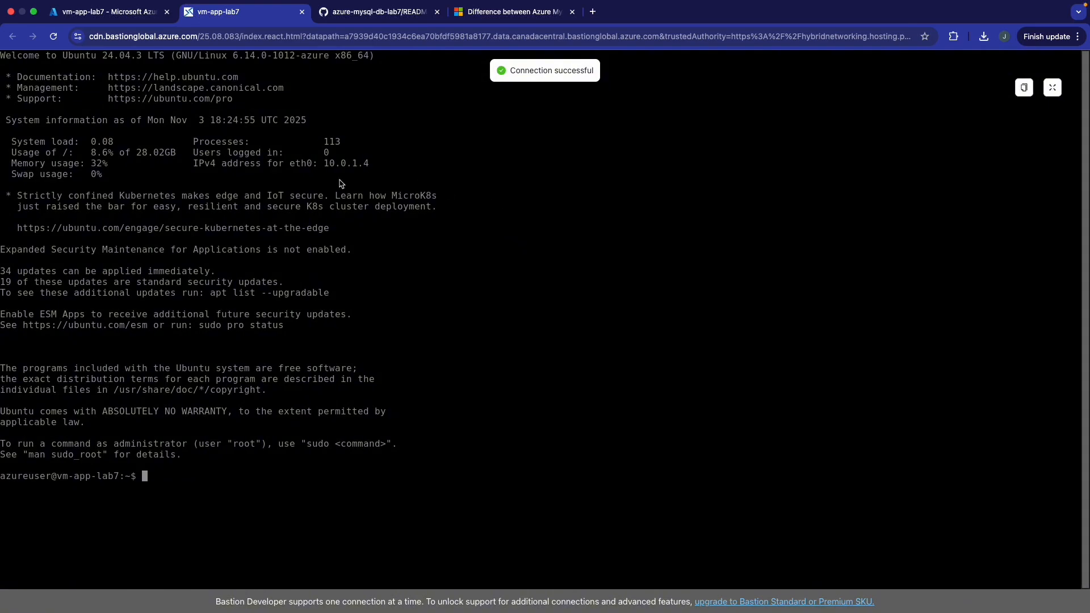
- Clear the terminal and verify Node v18.20.8 and MySQL client 8.0.43 are installed
text(clear)
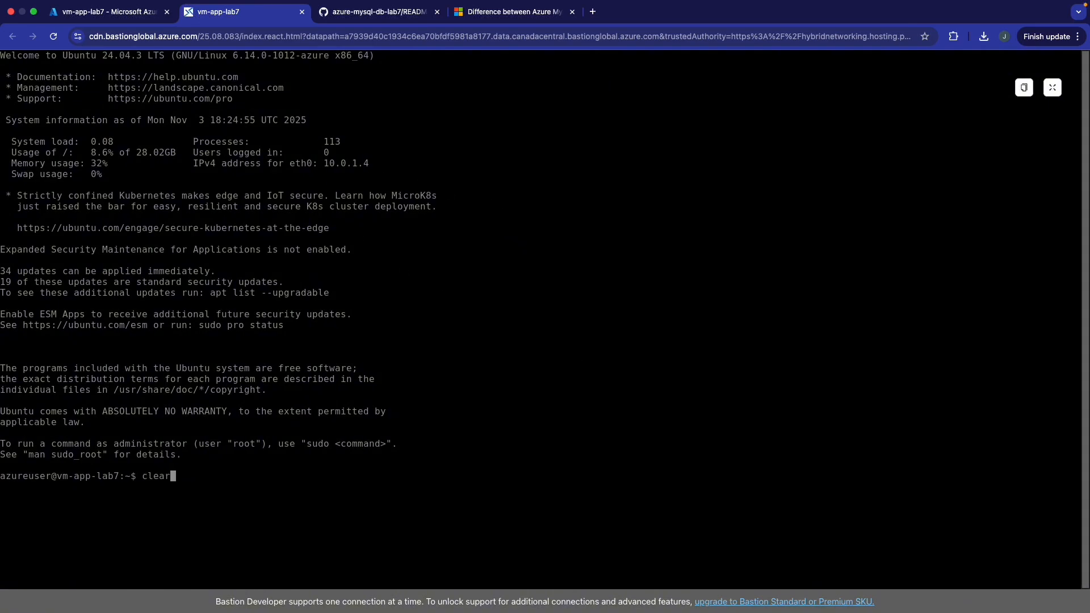
key(Return)
text(n)
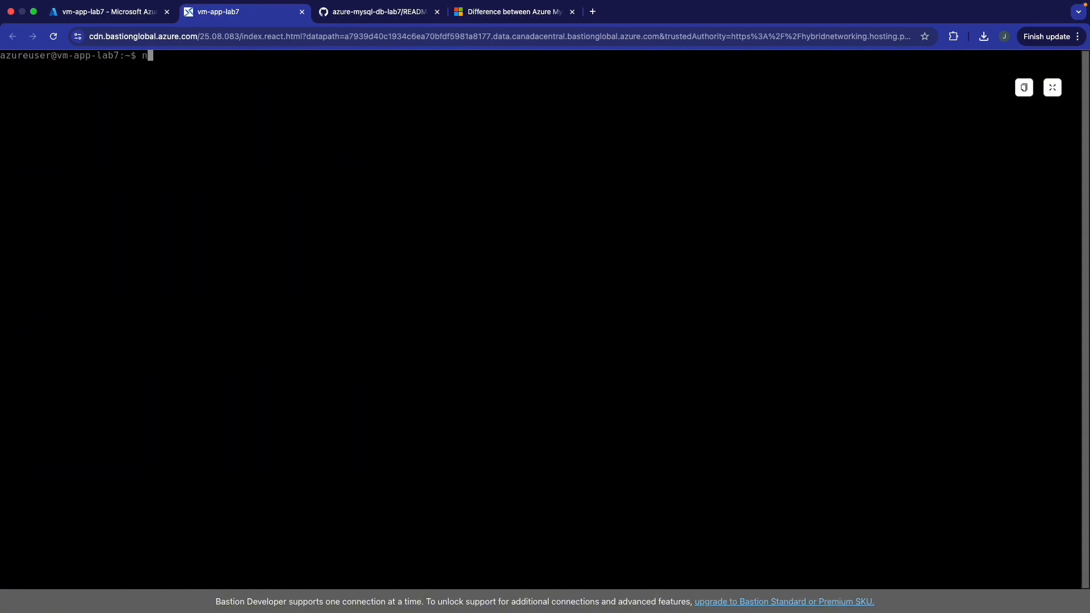
text(ode -v)
key(Return)
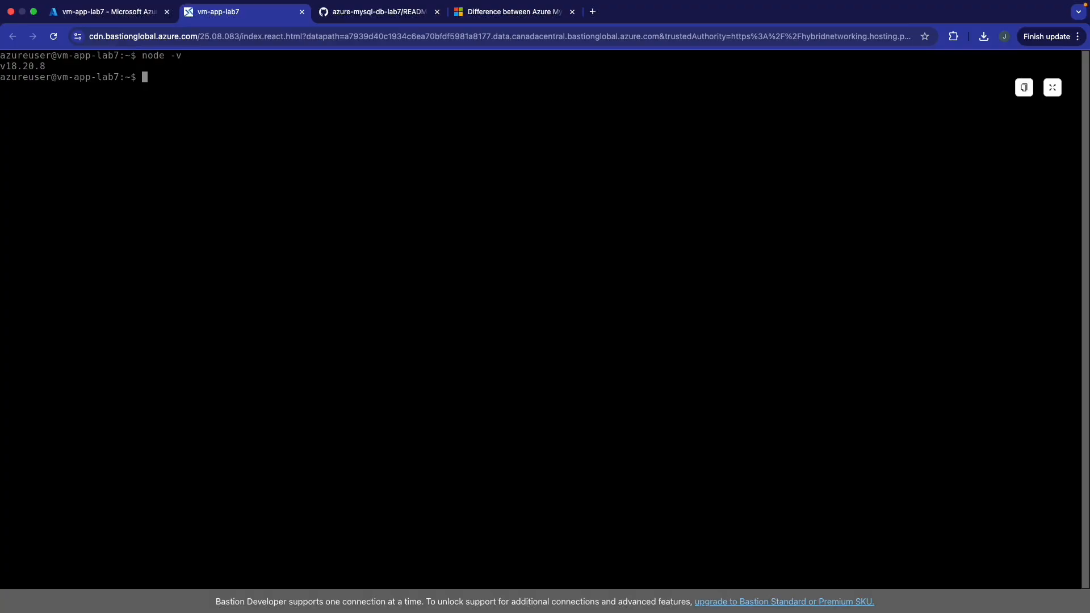
text(mysql --version)
key(Return)
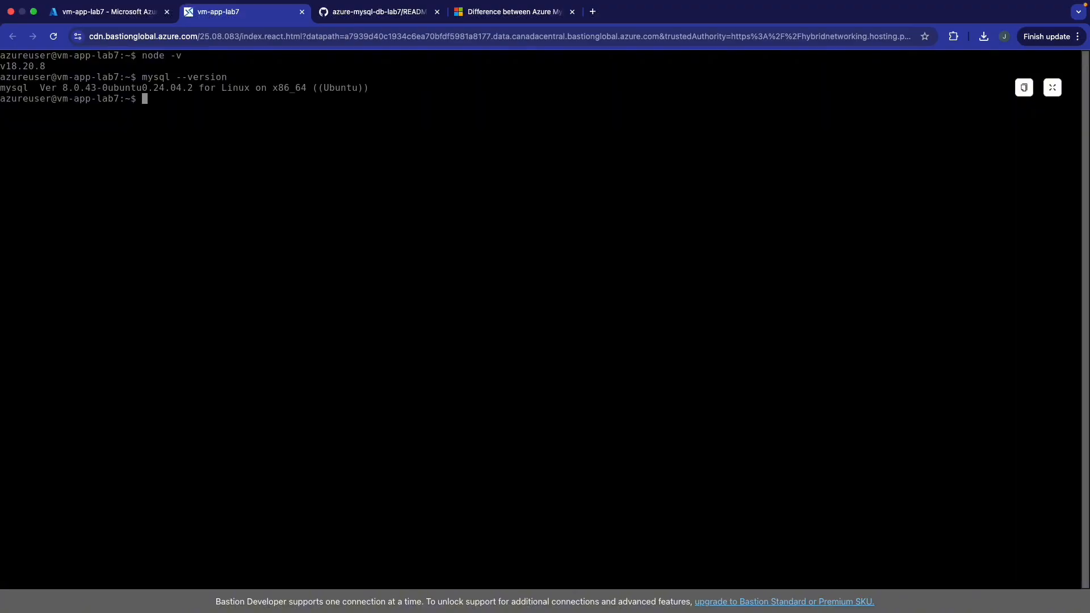
click(136, 19)
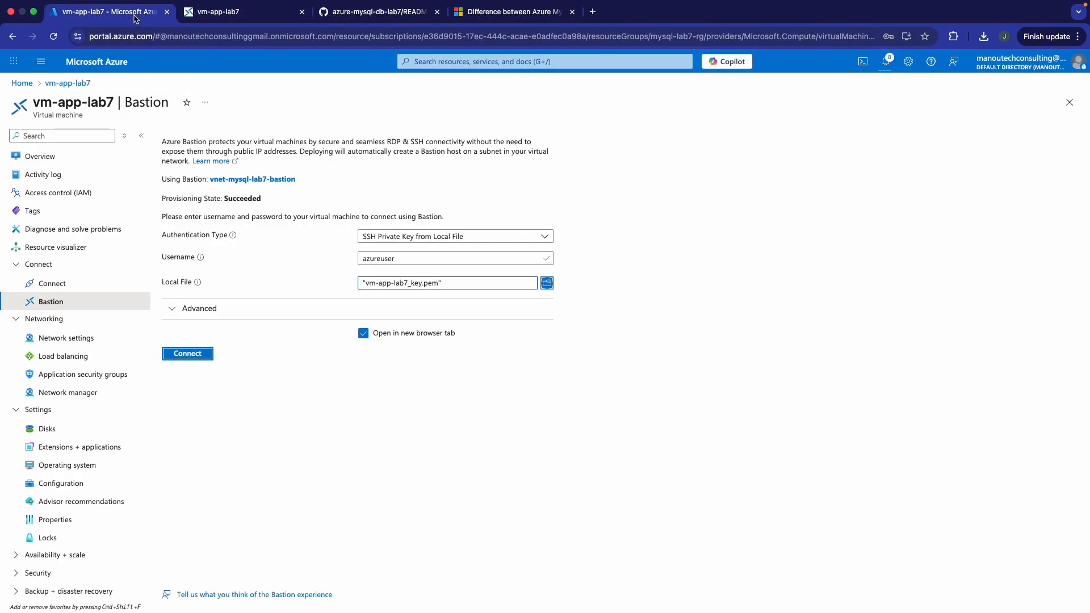
- Open the in-progress MySQL server deployment from the notifications list
click(889, 66)
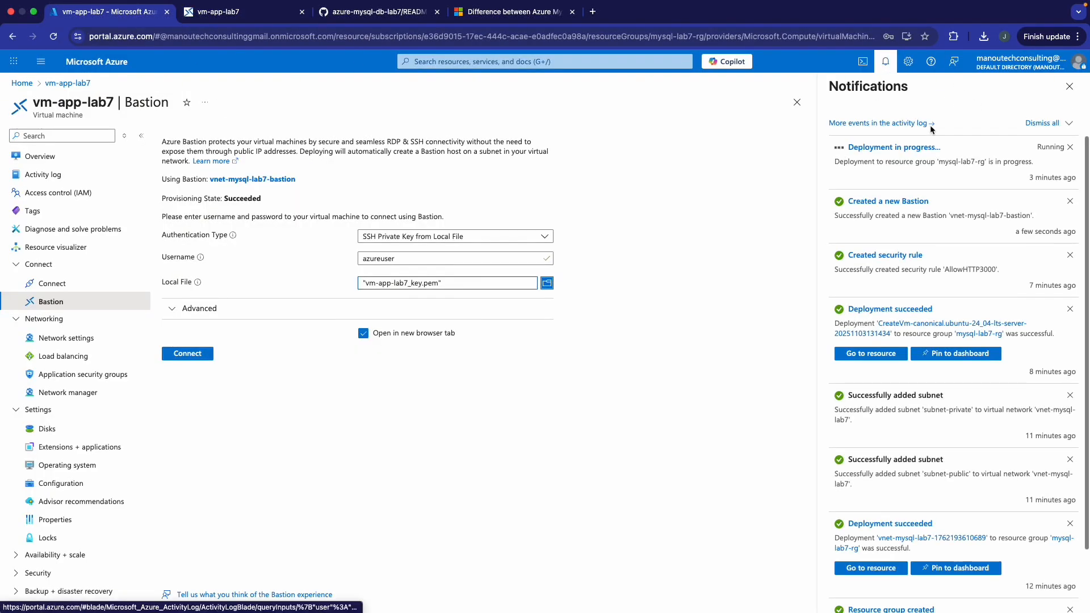
click(900, 147)
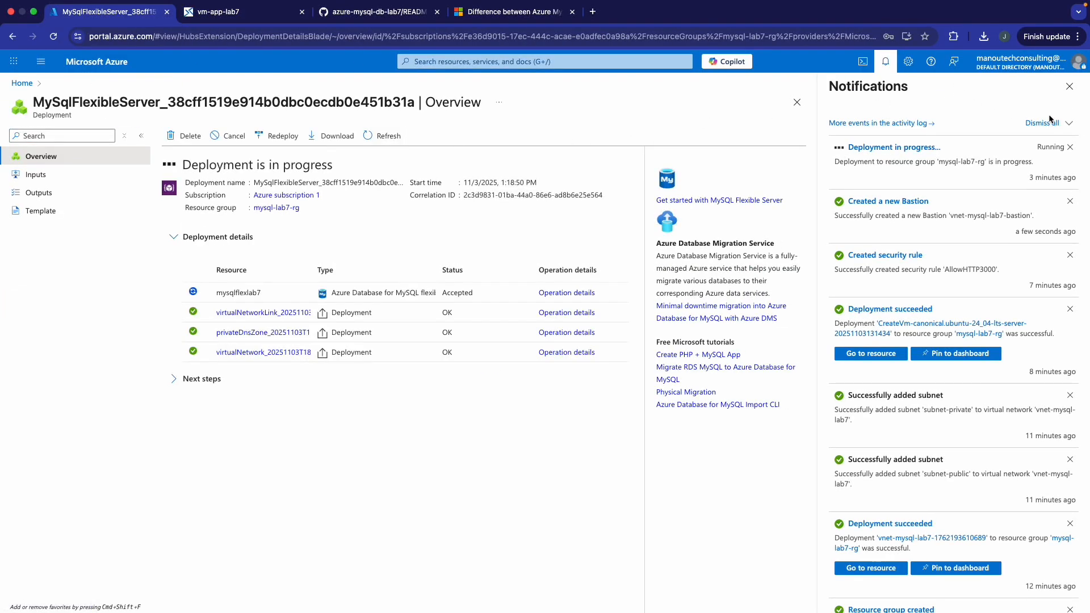
click(1069, 86)
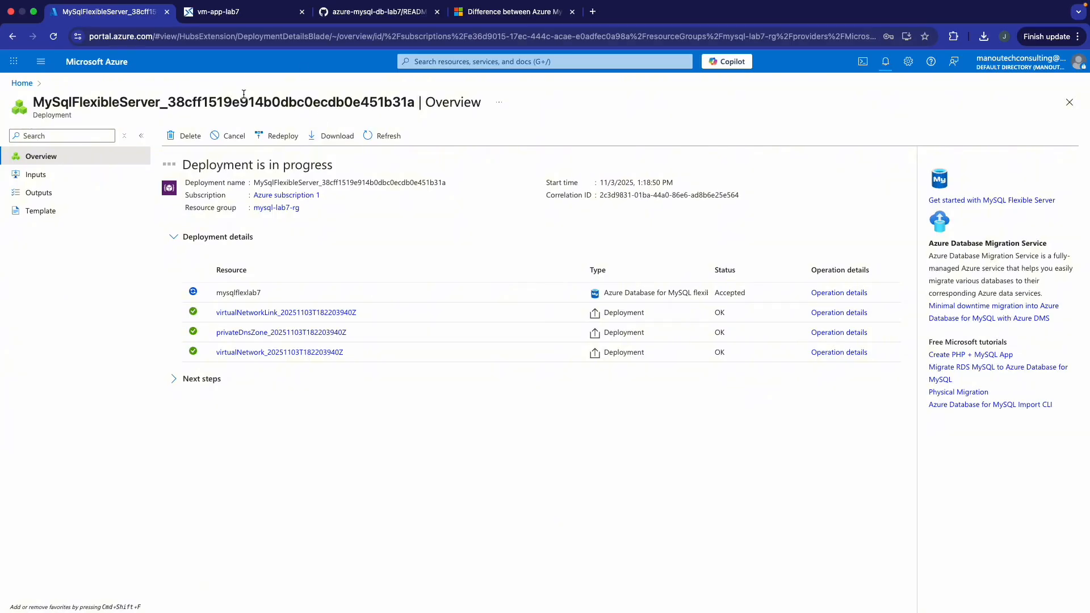
- On the VM, create an app folder, run npm init -y, and install express, body-parser and mysql2
click(262, 20)
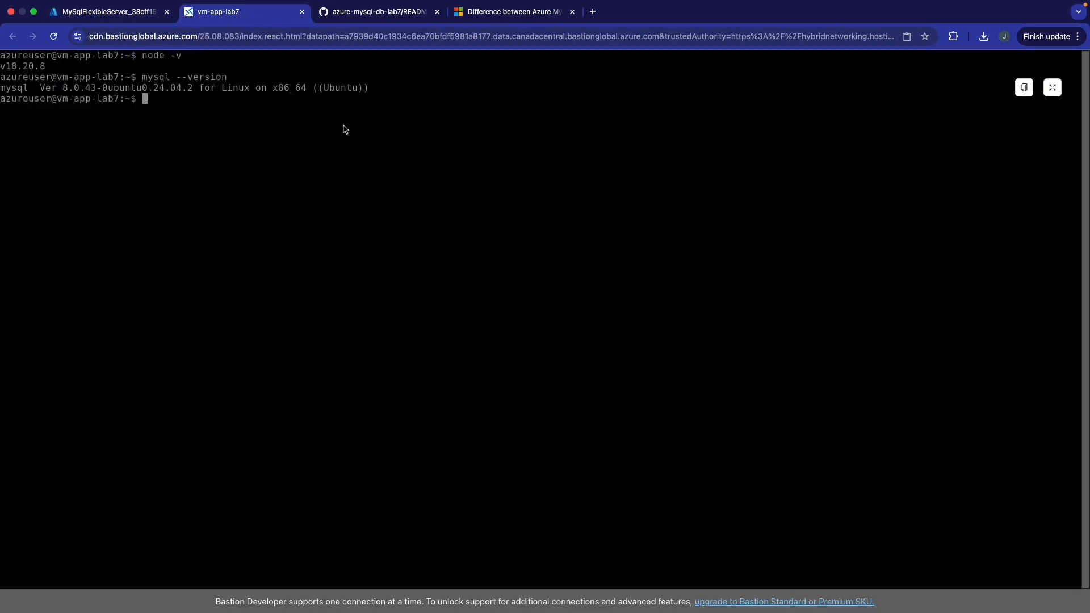
text(mkdir app)
key(Return)
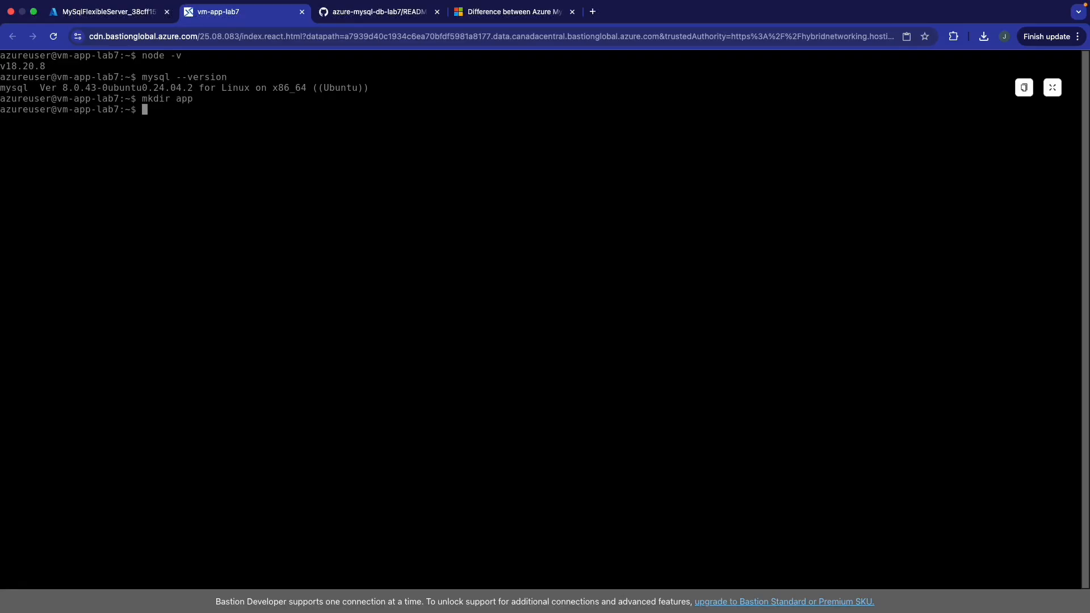
text(cd app)
key(Return)
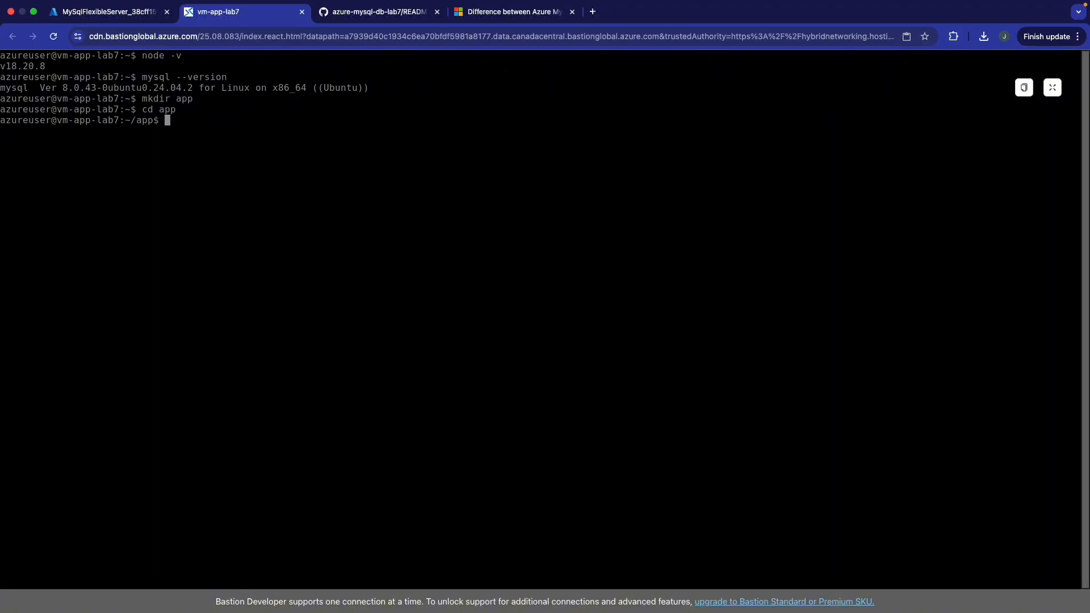
text(npm init -y)
key(Return)
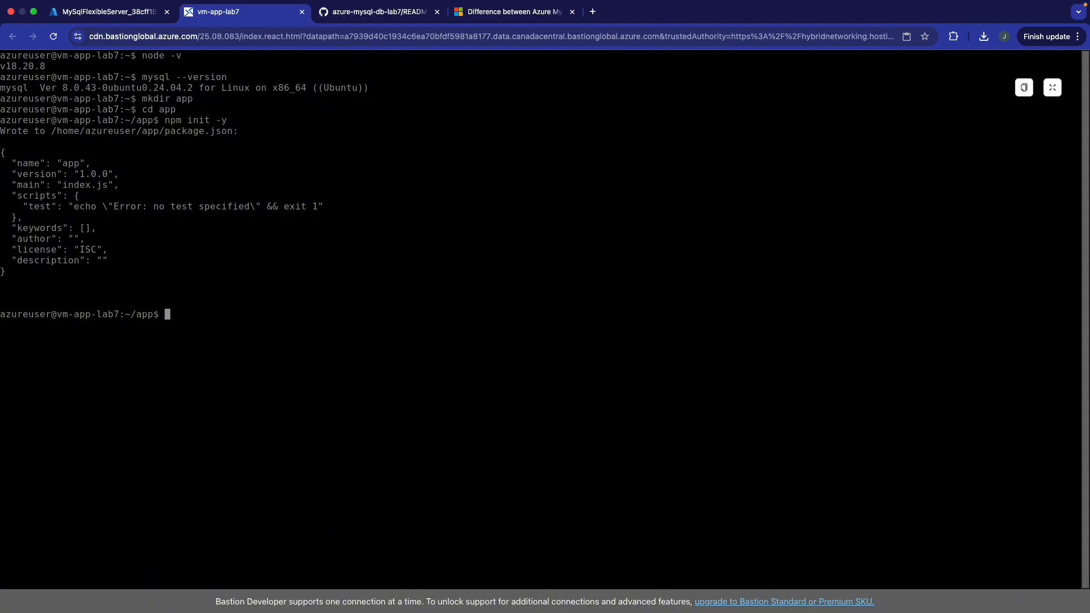
text(npm install express bod)
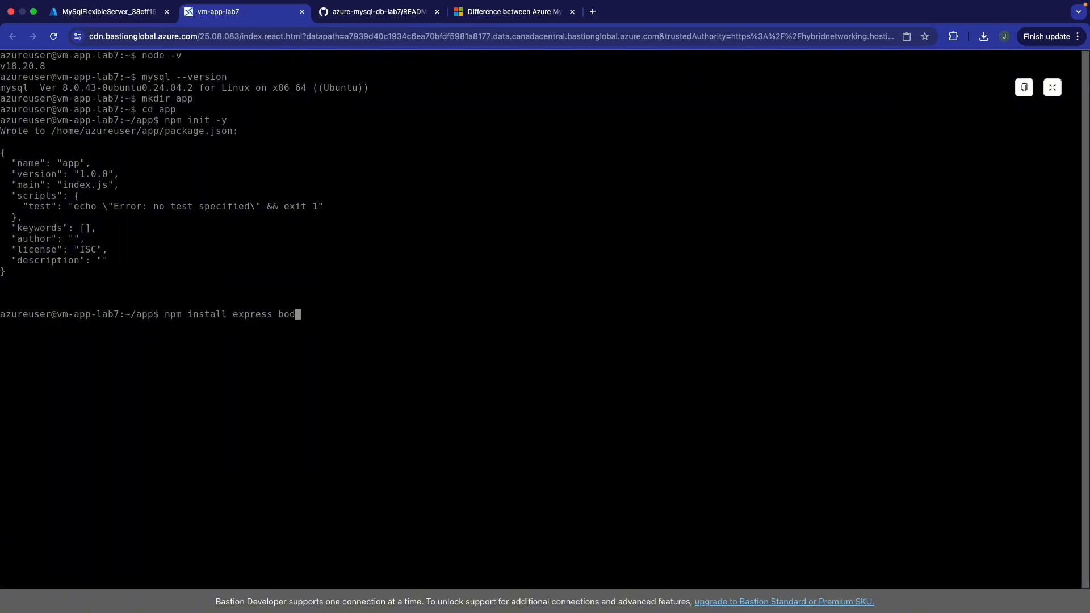
text(y-parser mysql2)
key(Return)
- Confirm the npm install finished, then refresh the deployment until mysqlflexlab7 succeeds
click(129, 13)
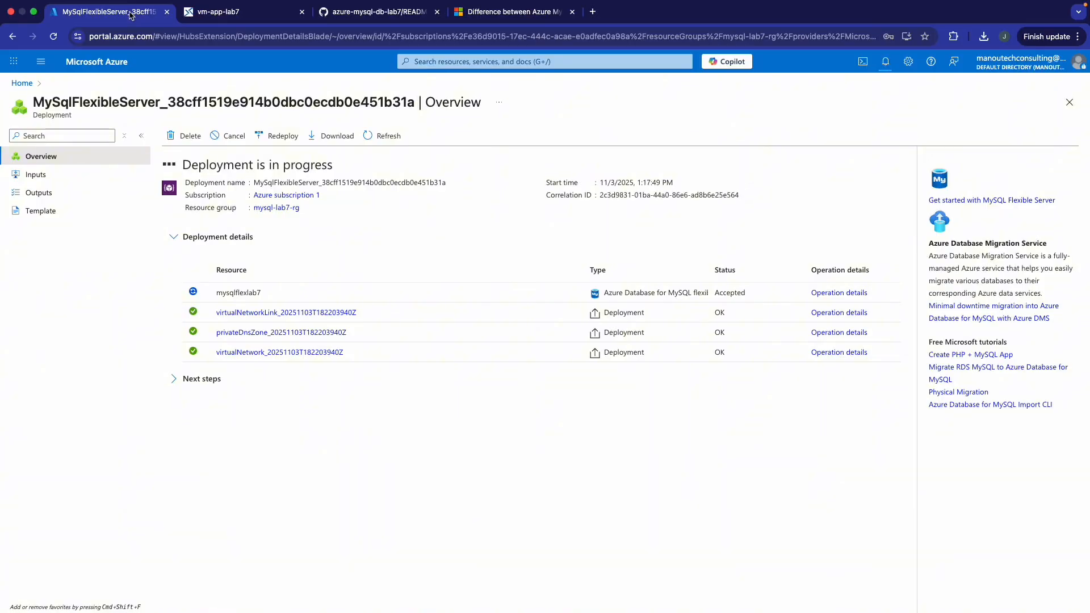
click(244, 13)
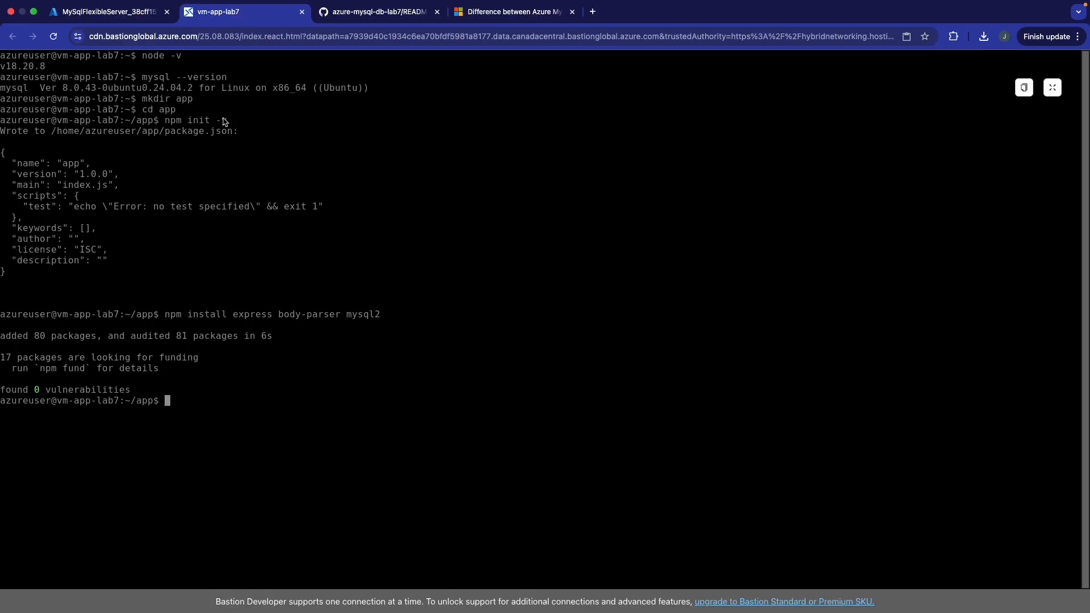
click(139, 18)
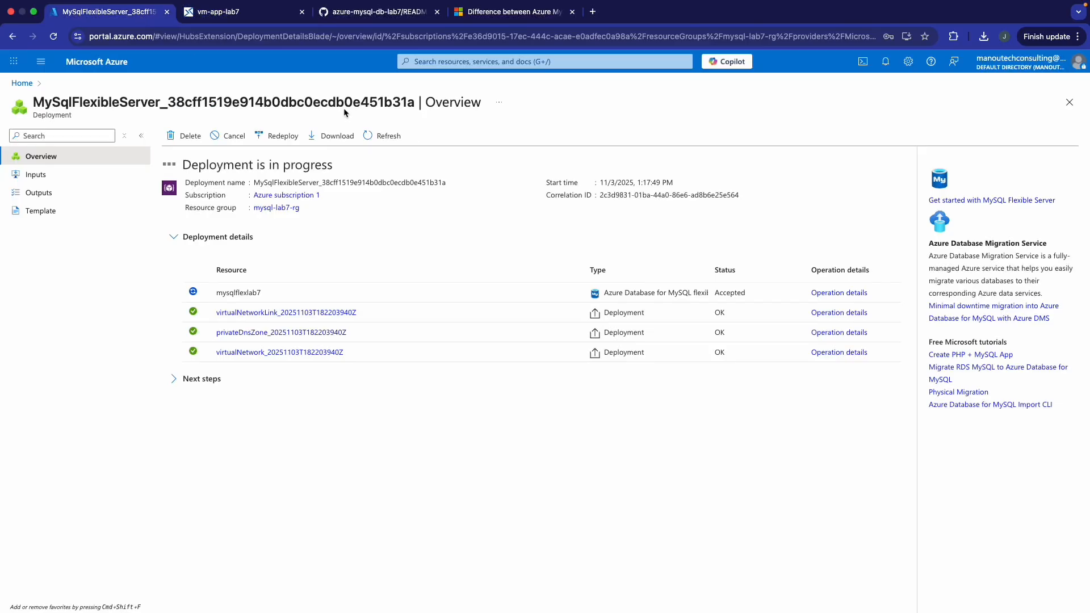
click(383, 136)
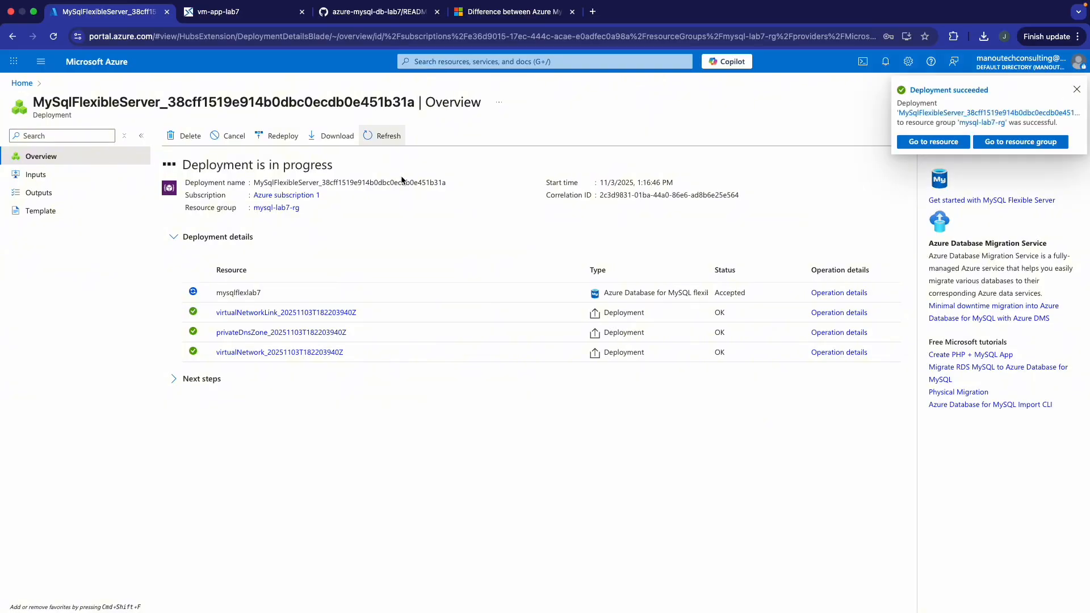
- Open the new mysqlflexlab7 server overview, skim its checklist, and go to its Databases page
click(922, 142)
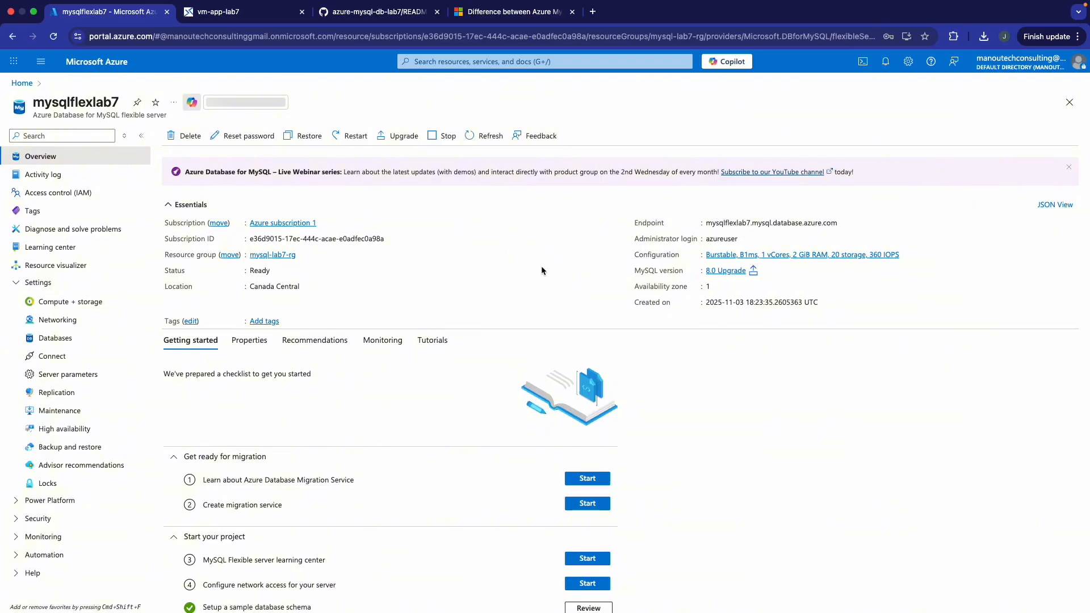
scroll(542, 264, down, 5)
scroll(544, 264, up, 5)
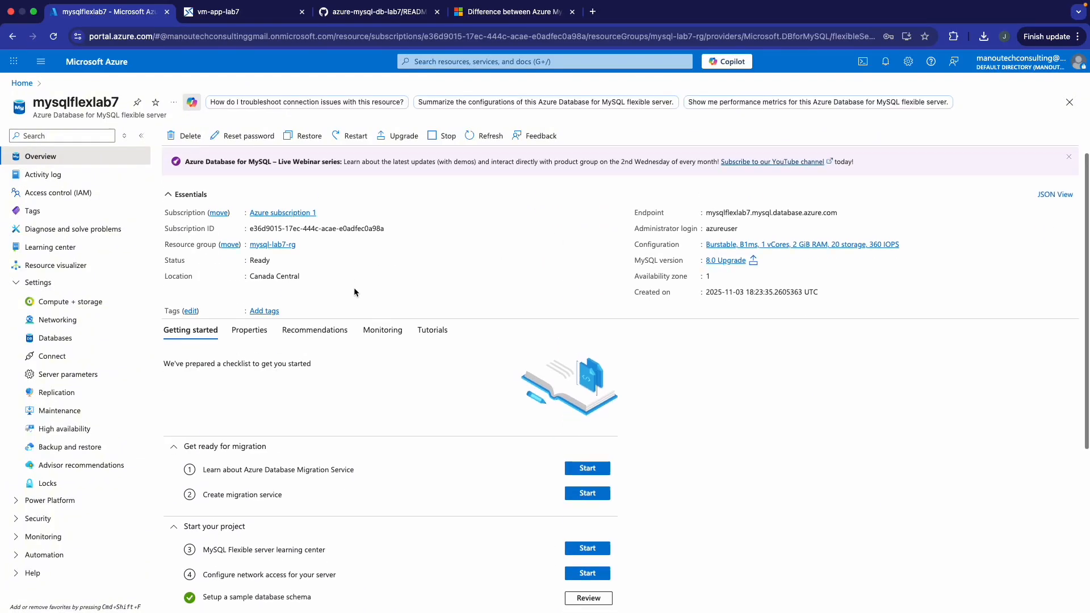
scroll(354, 289, down, 5)
scroll(365, 257, up, 1)
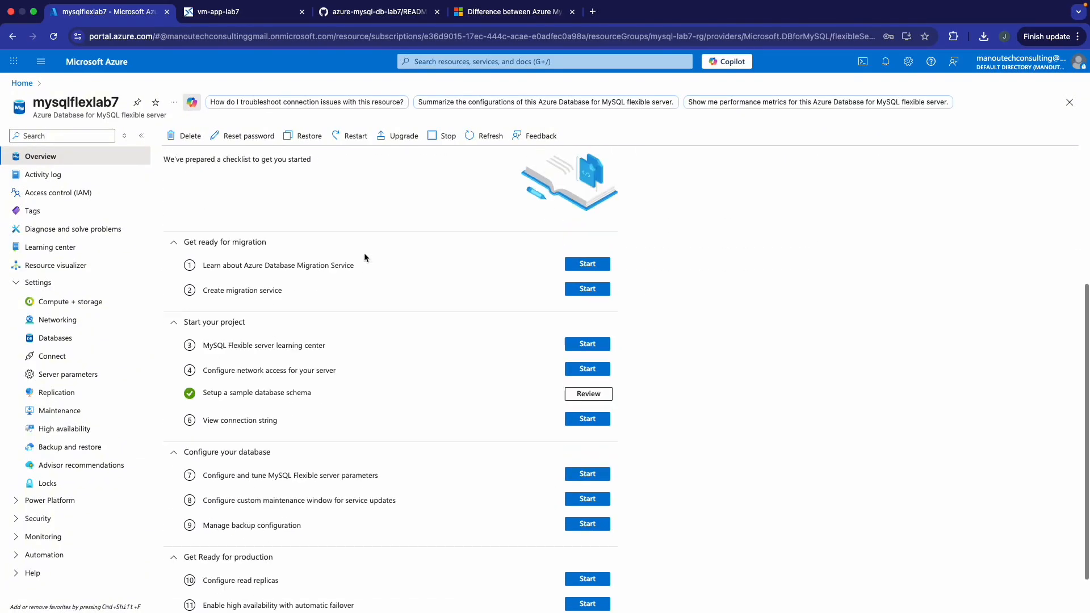
scroll(364, 257, up, 3)
scroll(369, 327, down, 3)
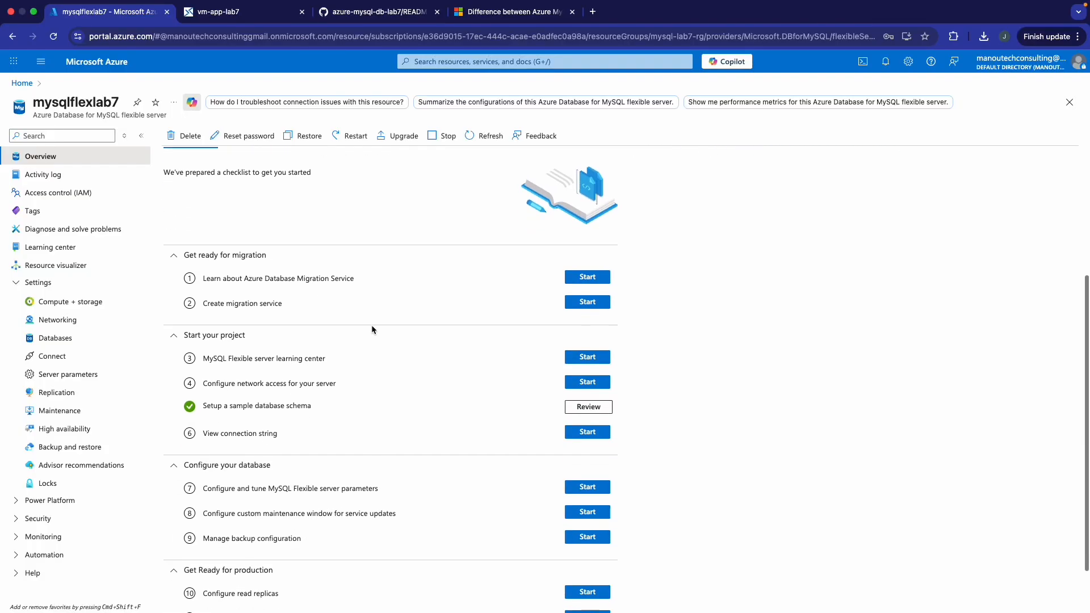
scroll(372, 329, down, 1)
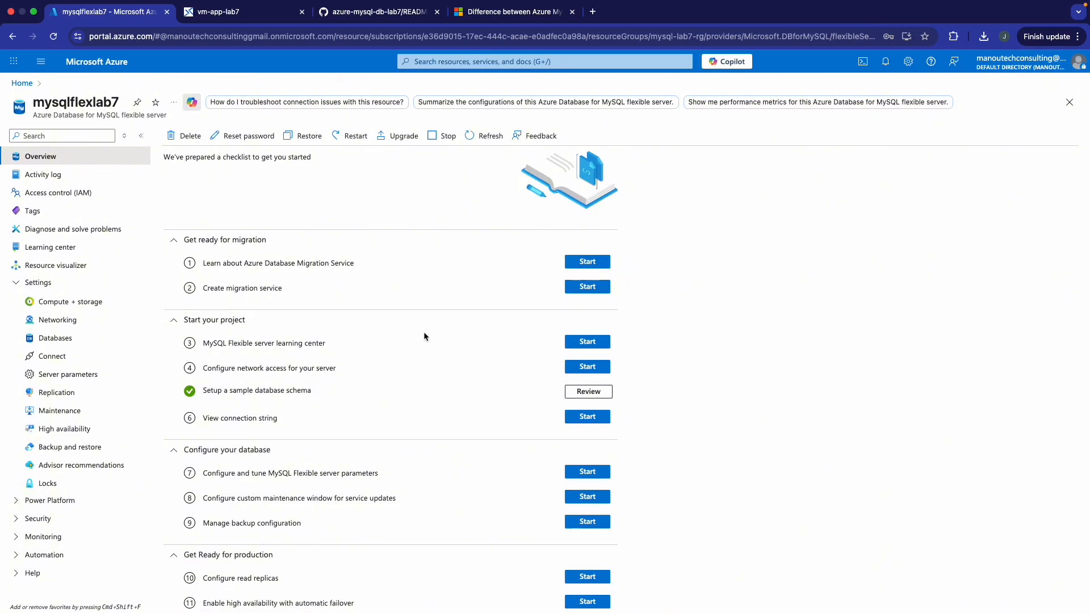
scroll(237, 316, down, 2)
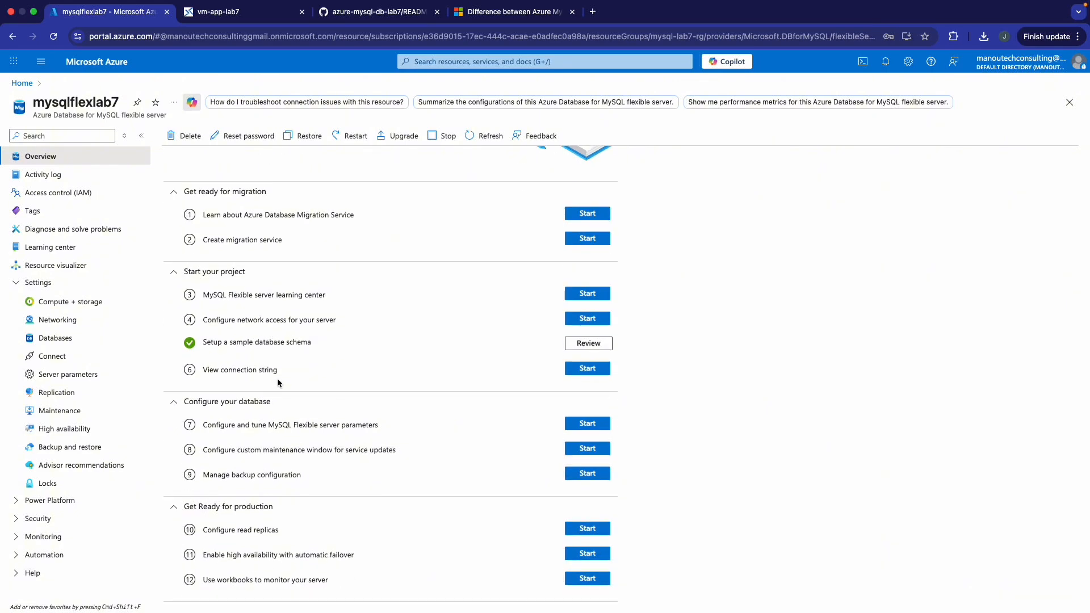
scroll(277, 378, up, 5)
click(95, 338)
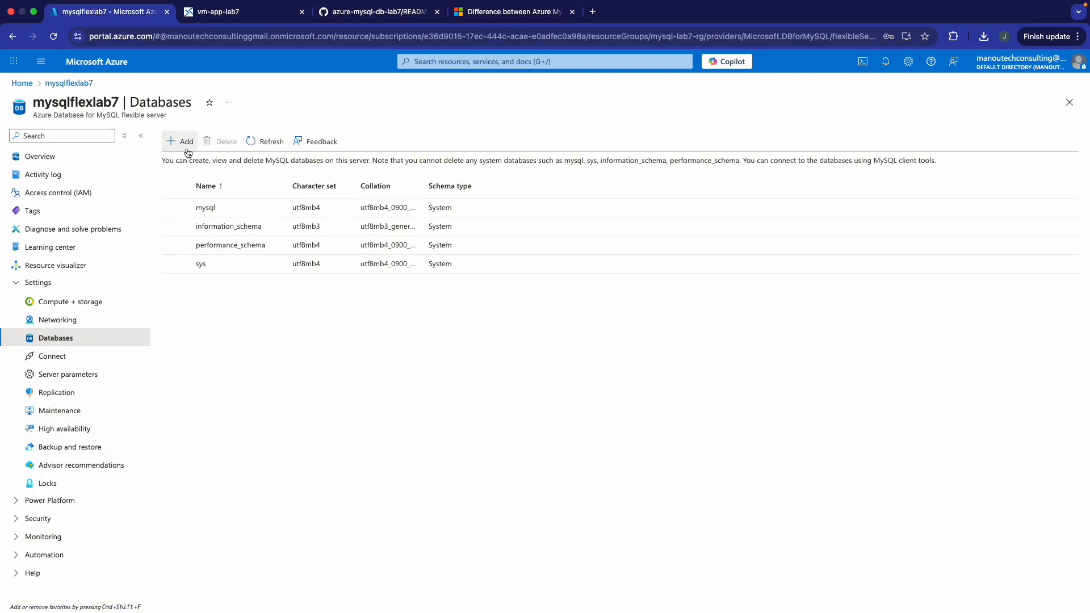
- Add a database named sample_db with the default utf8 settings and save it
click(182, 141)
click(813, 167)
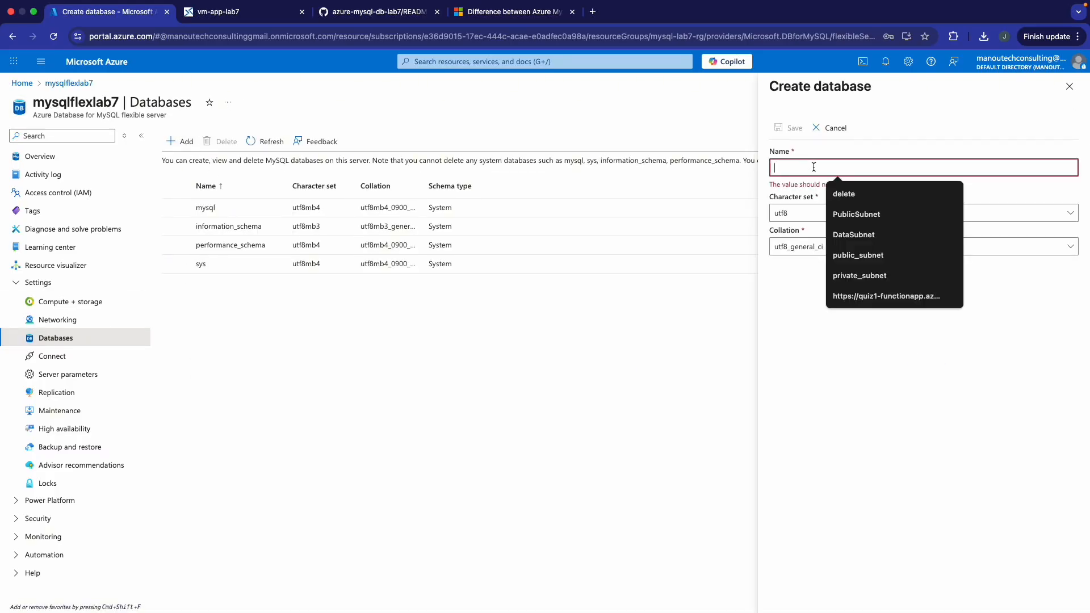
text(sample)
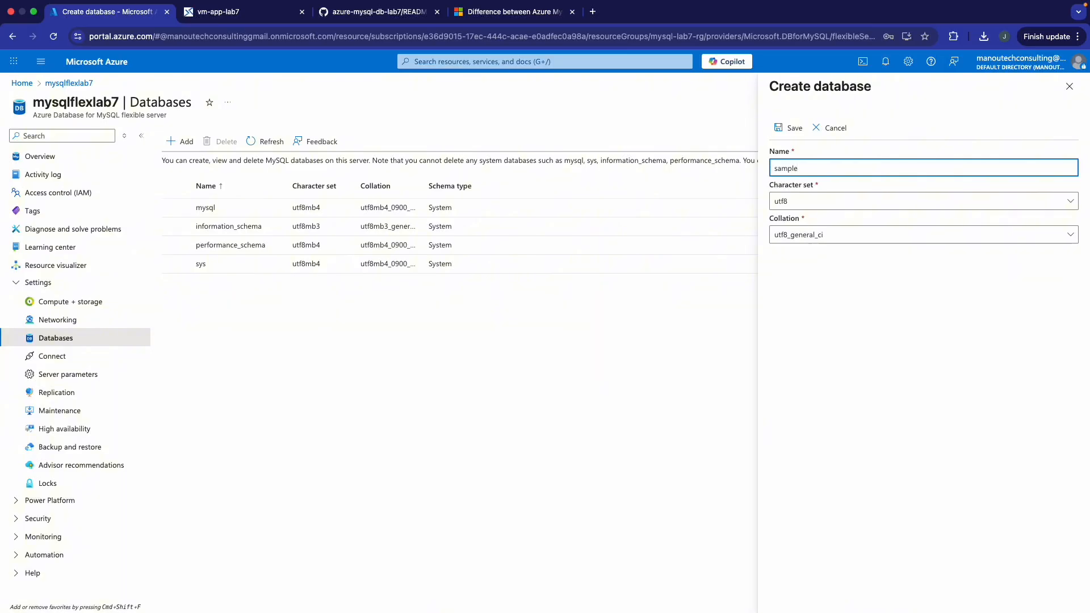
text(_db)
click(795, 129)
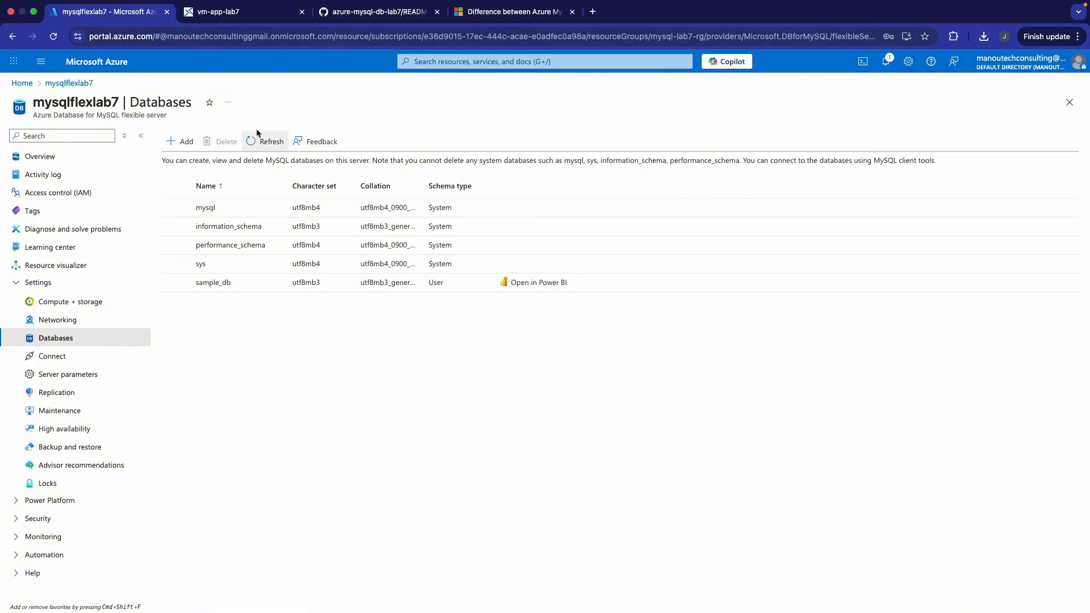
- Clear the VM terminal screen, then go back to the server's Databases page
click(315, 16)
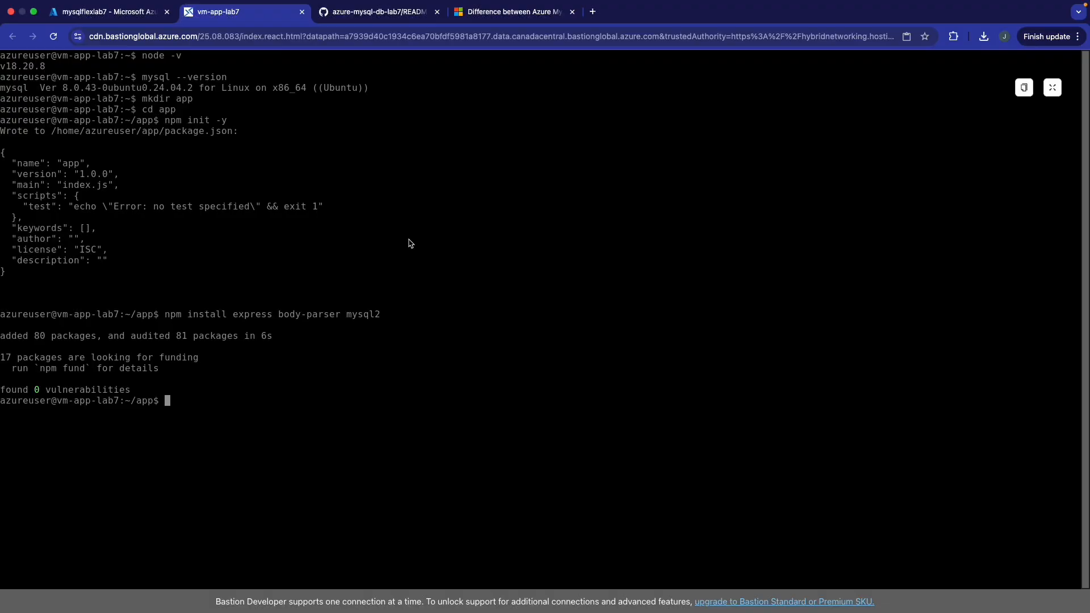
text(clear)
key(Return)
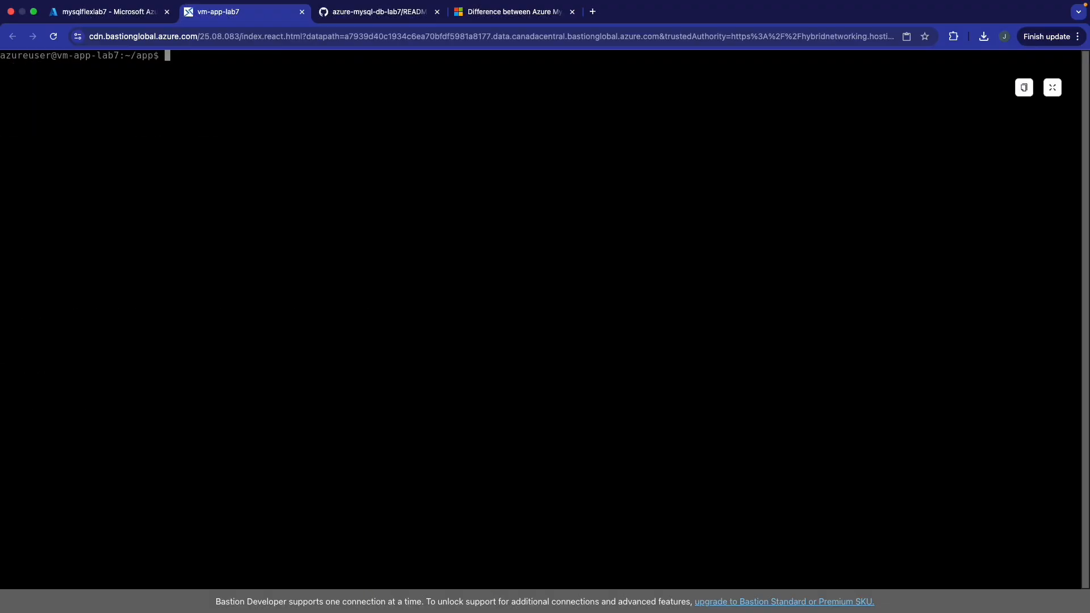
click(147, 18)
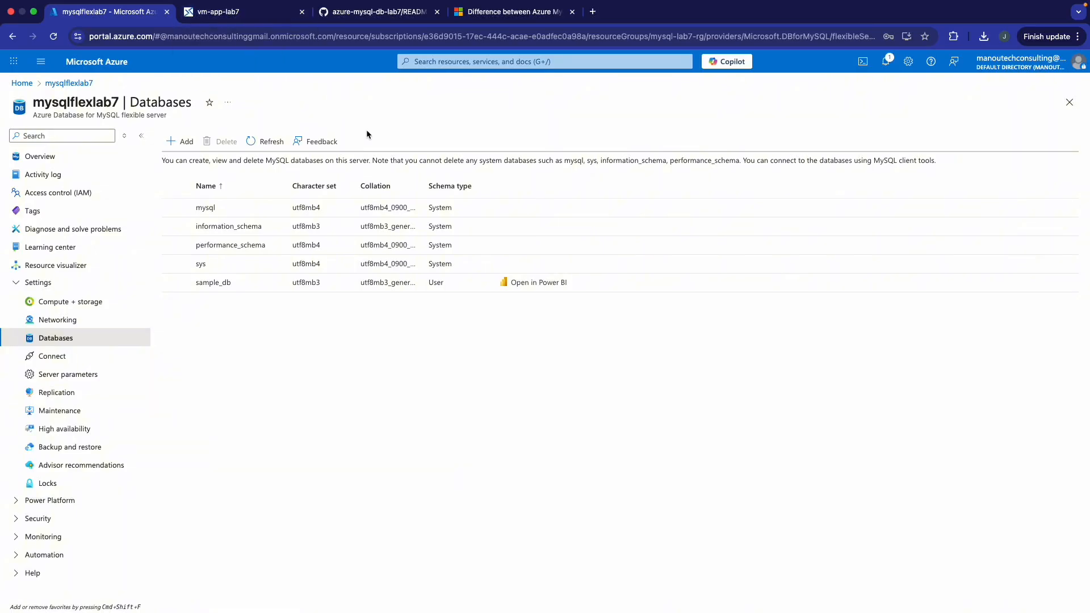
- In the GitHub lab repo, open code/insertData.js and copy the raw file contents
click(369, 12)
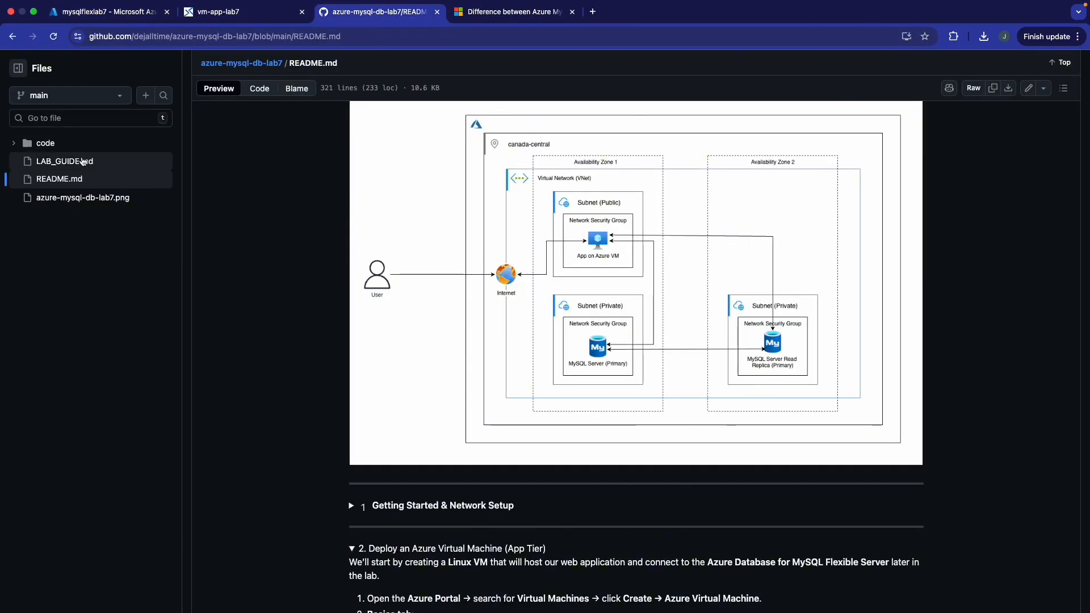
click(25, 146)
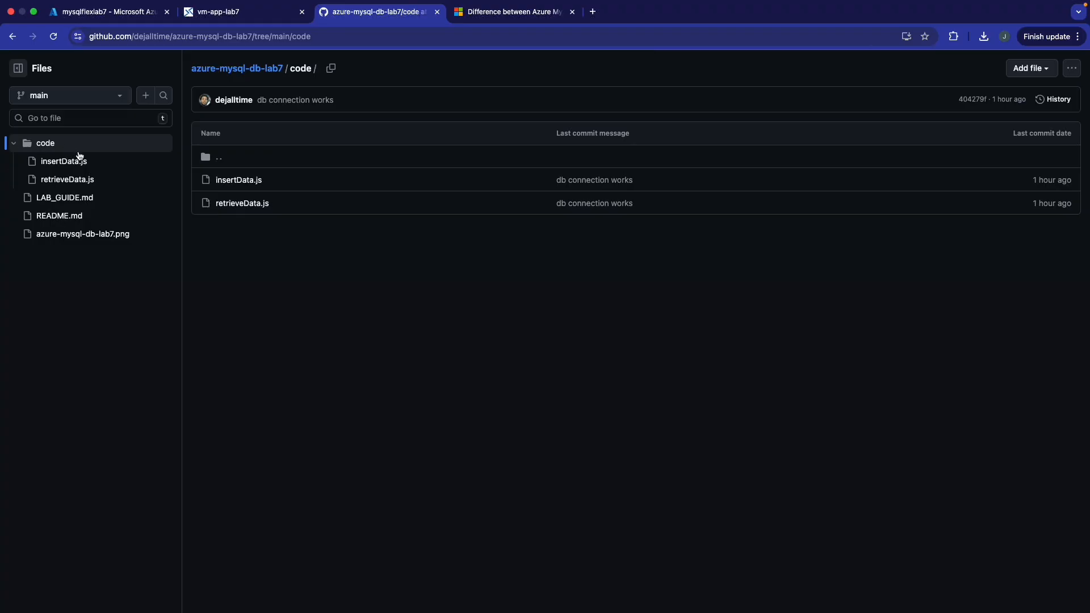
click(67, 164)
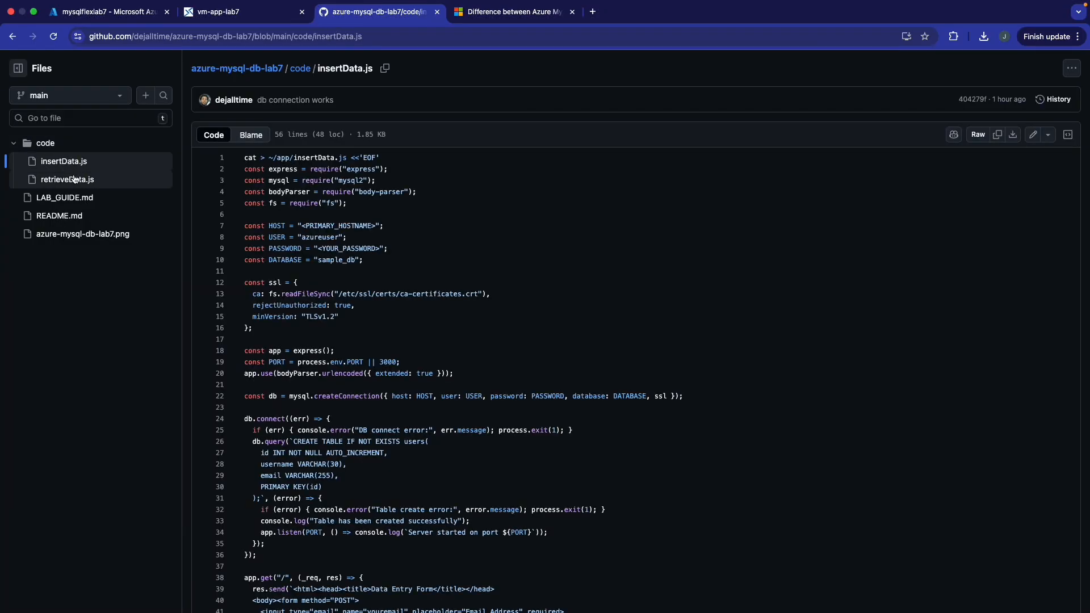
scroll(351, 220, down, 5)
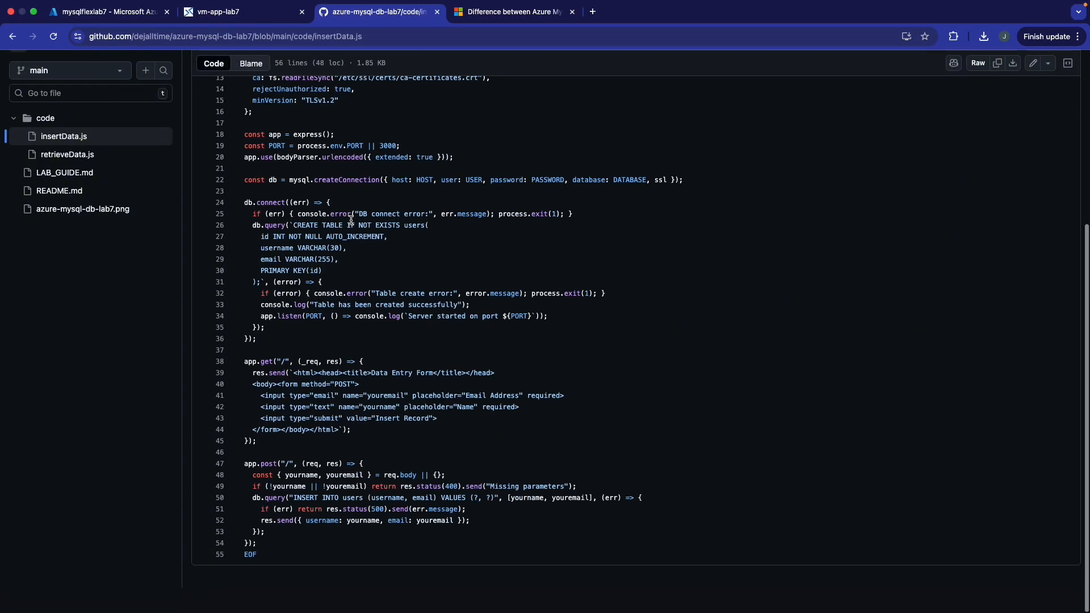
scroll(351, 220, up, 5)
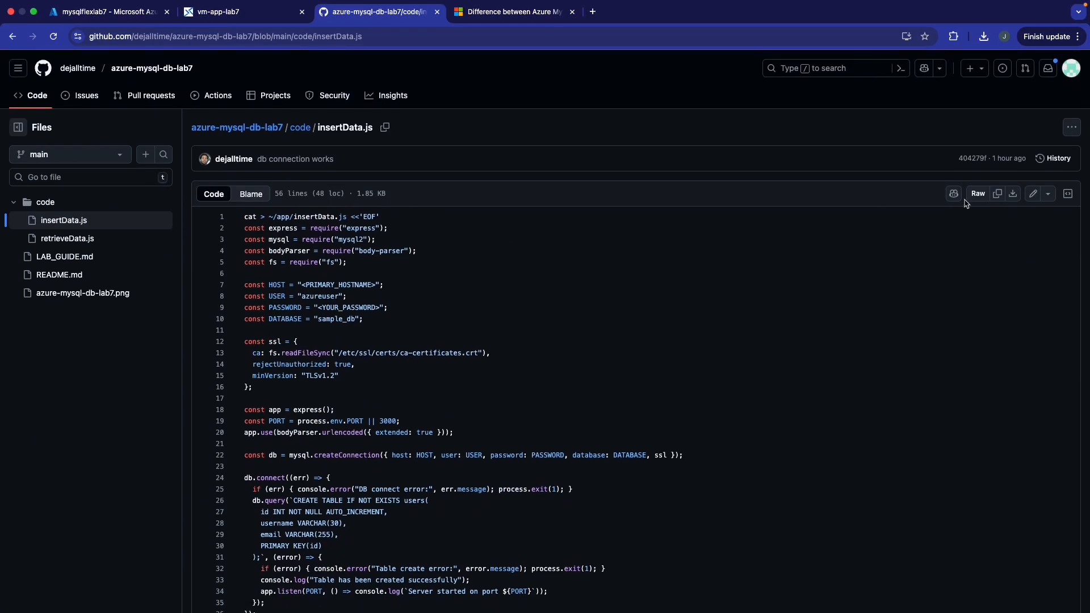
click(998, 194)
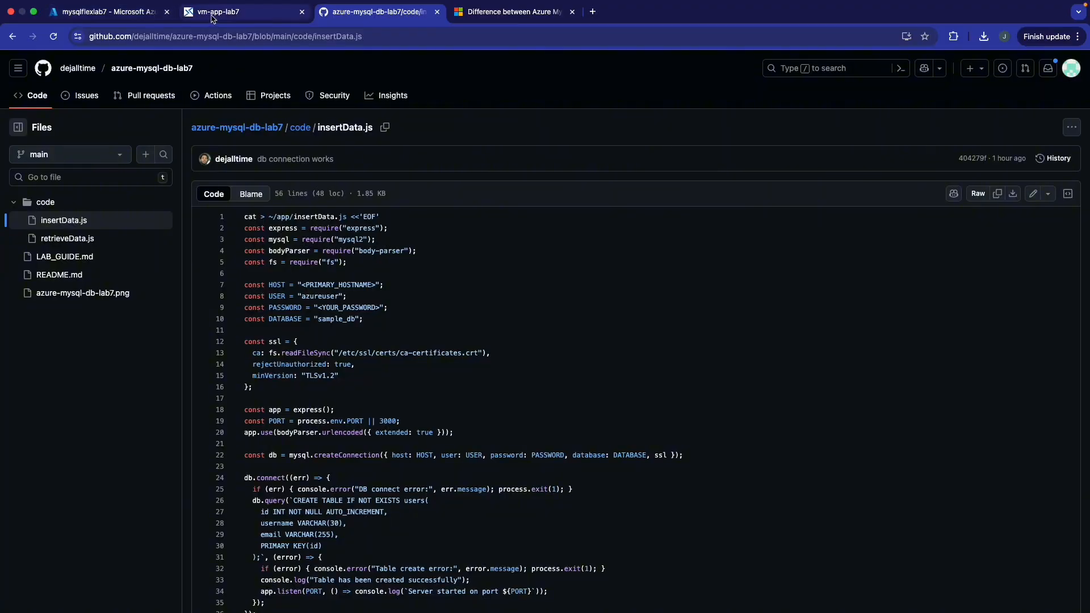
- In the vm-app-lab7 terminal, paste the heredoc to create insertData.js, then clear the screen
click(256, 14)
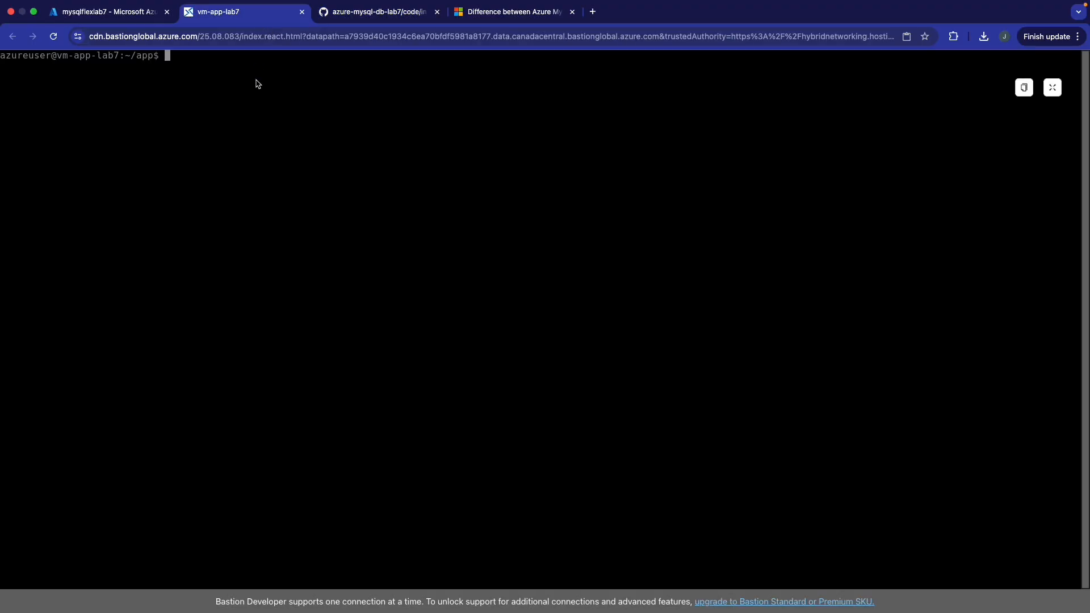
key(super+v)
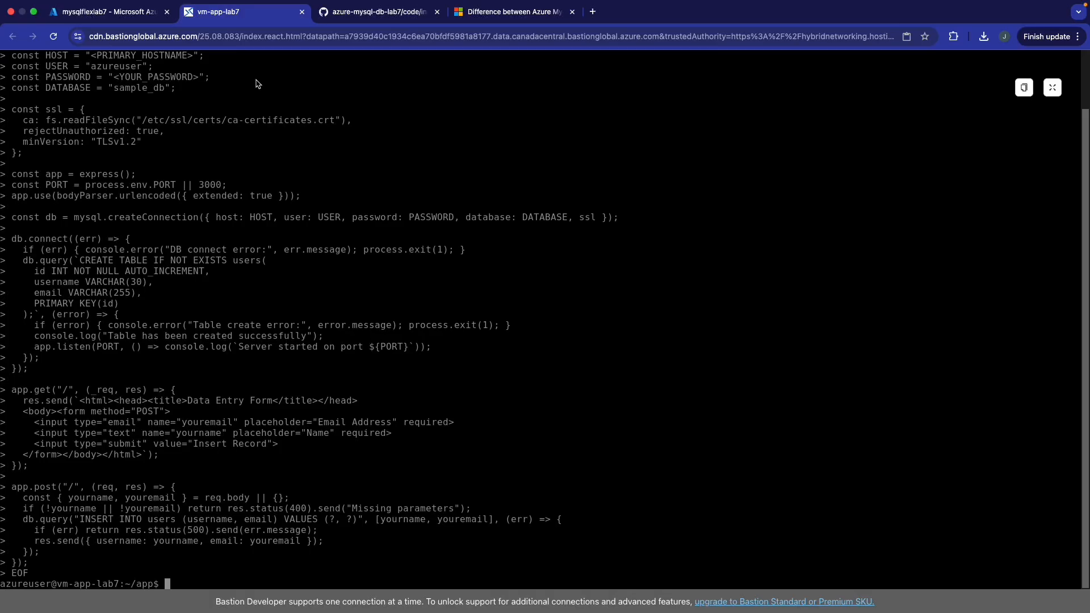
text(clear)
key(Return)
- Open insertData.js in nano and review the db.connect, form markup, app.post and app.listen code
text(nan)
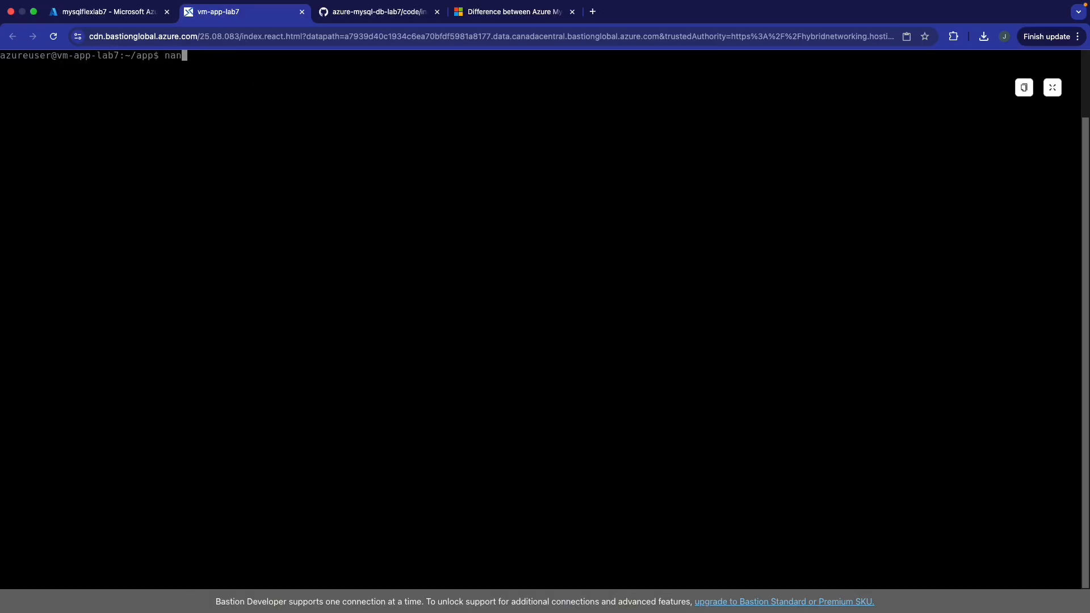
text(o ins)
key(Tab)
key(Return)
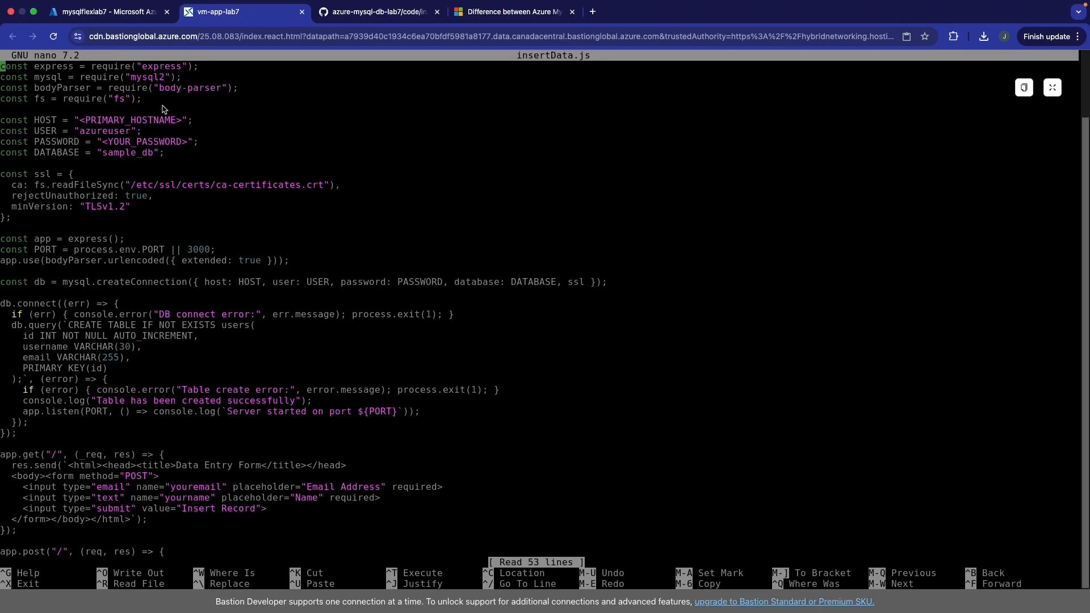
key(Down)
key(Down)
key(Down)
key(Down)
key(Down)
key(Down)
key(Down)
key(Down)
key(Down)
key(Down)
key(Down)
key(Down)
key(Down)
key(Down)
key(Down)
key(Down)
key(Down)
key(Down)
key(Down)
key(Down)
key(Down)
key(Down)
key(Down)
key(Down)
key(Down)
key(Down)
key(Down)
key(Down)
key(Down)
key(Down)
key(Down)
key(Down)
key(Down)
key(Down)
key(Down)
key(Down)
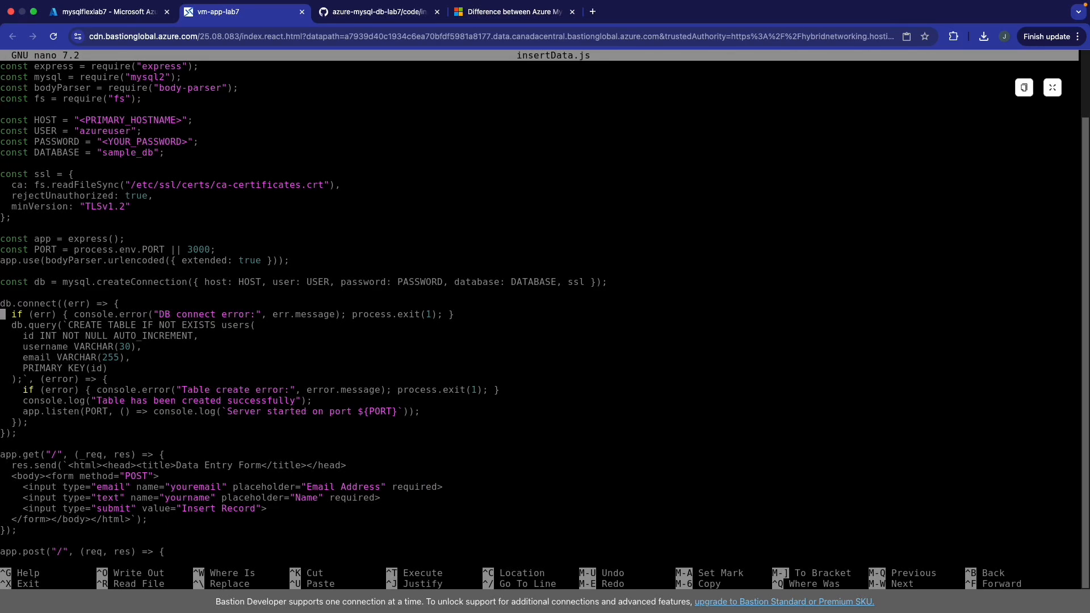
key(Down)
key(Down)
key(Down)
key(Down)
key(Down)
key(Down)
key(Down)
key(Down)
key(Down)
key(Down)
key(Down)
key(Down)
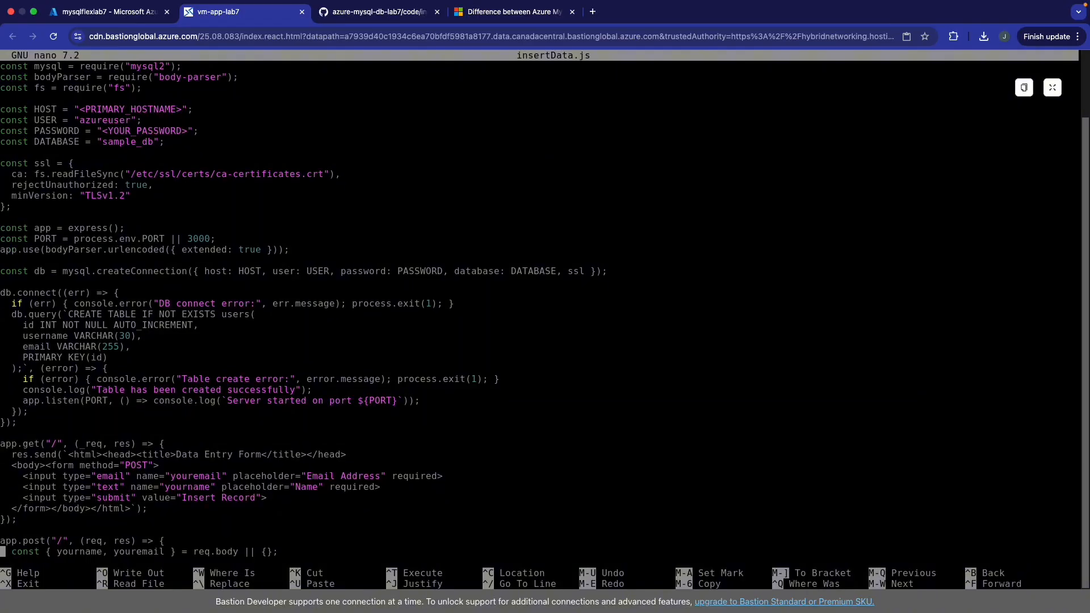
key(Down)
key(Down)
key(Down)
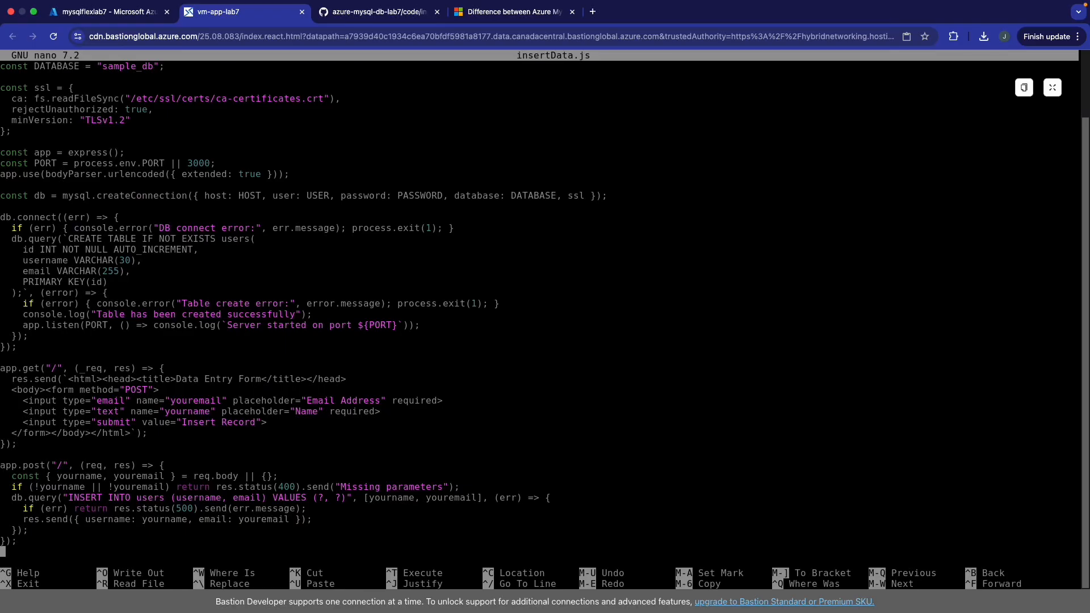
key(Up)
key(Up)
key(Up)
key(Up)
key(Up)
key(Up)
key(Up)
key(Up)
key(Up)
key(Up)
key(Up)
key(Up)
key(Up)
key(Up)
key(Up)
key(Up)
key(Up)
key(Up)
key(Up)
key(Up)
key(Up)
key(Up)
key(Up)
key(Up)
key(Up)
key(Up)
key(Up)
key(Up)
key(Up)
key(Up)
key(Up)
key(Up)
key(Up)
key(Up)
key(Up)
key(Up)
key(Up)
key(Up)
key(Up)
key(Up)
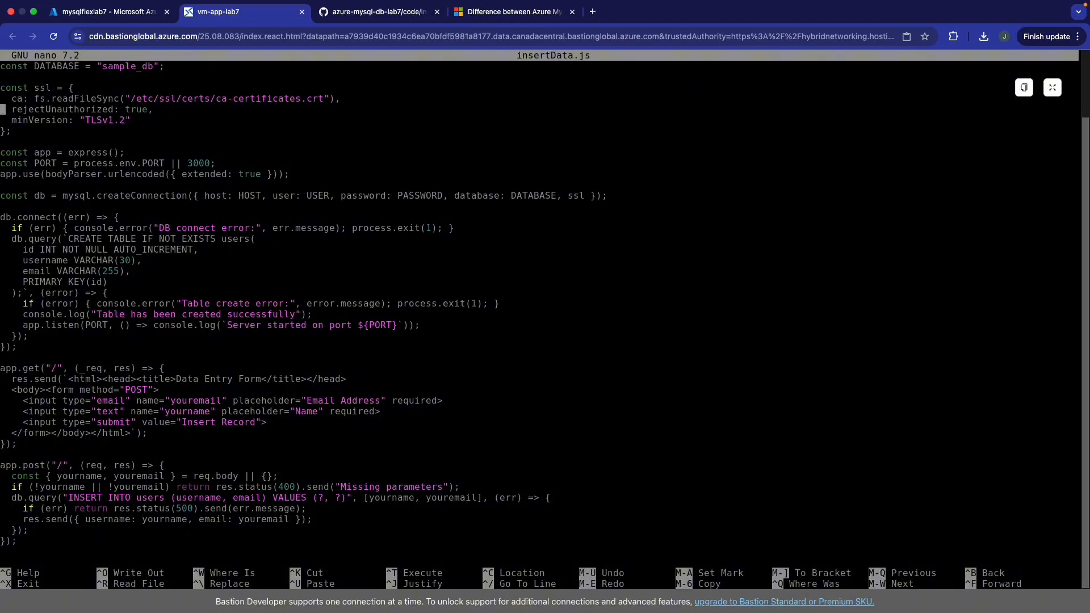
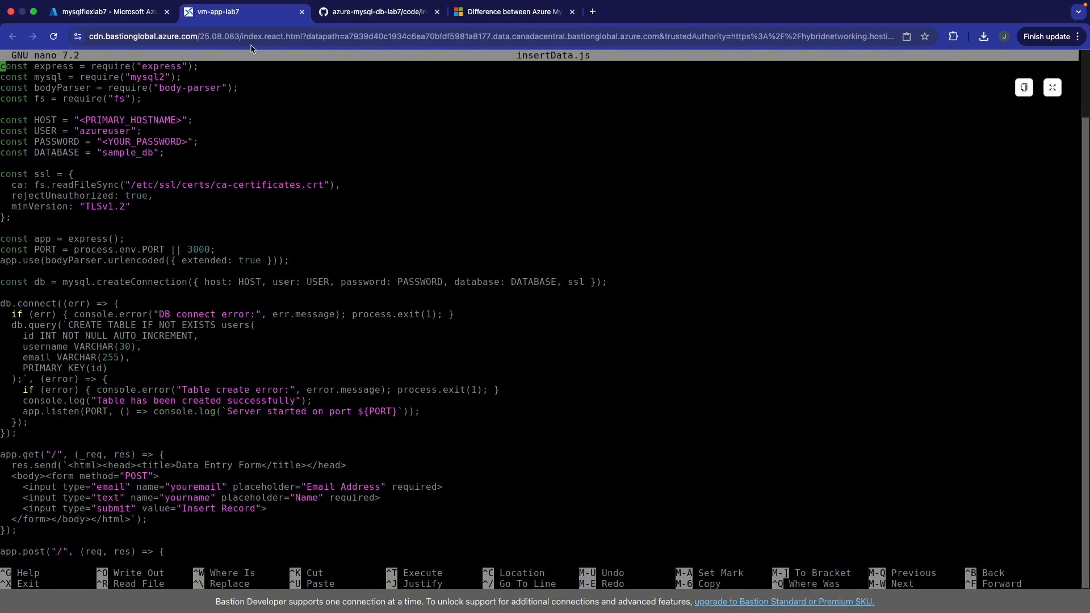
- Replace the HOST placeholder in insertData.js with the mysqlflexlab7 endpoint copied from the portal
key(Down)
key(Down)
key(Down)
key(Down)
key(Down)
key(Right)
key(Right)
key(Right)
key(Right)
key(Right)
key(Right)
key(Right)
key(Right)
key(Right)
key(Right)
key(Right)
key(Right)
key(Right)
key(Right)
key(Right)
key(Right)
key(Right)
key(Right)
key(Right)
key(Right)
key(Right)
key(Right)
key(BackSpace)
key(BackSpace)
key(BackSpace)
key(BackSpace)
key(BackSpace)
key(BackSpace)
key(BackSpace)
key(BackSpace)
key(BackSpace)
key(BackSpace)
key(BackSpace)
key(BackSpace)
key(BackSpace)
key(BackSpace)
key(BackSpace)
key(BackSpace)
key(BackSpace)
key(BackSpace)
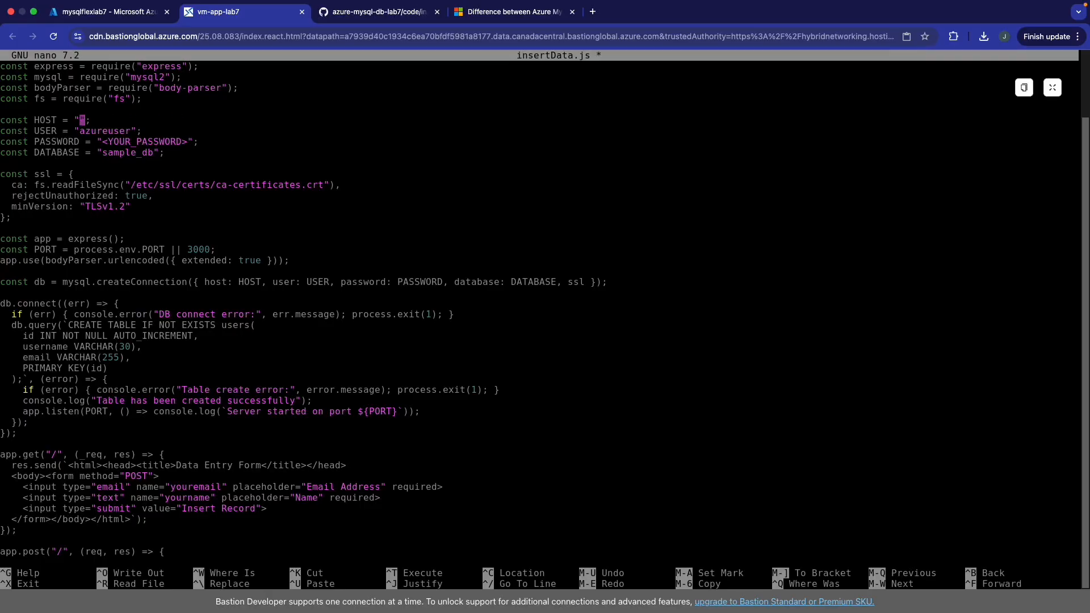
click(108, 23)
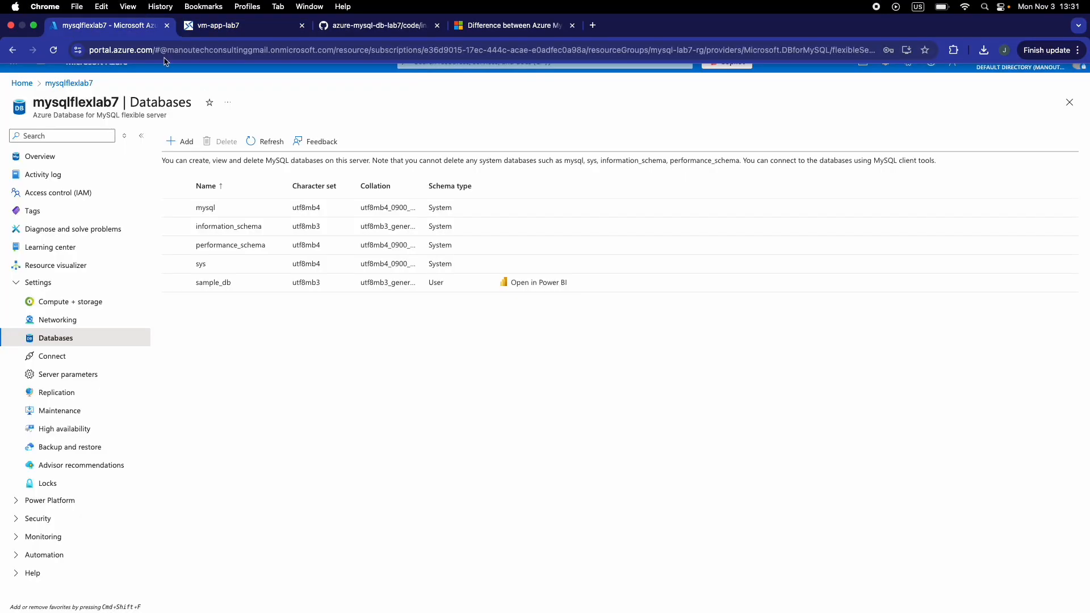
click(51, 161)
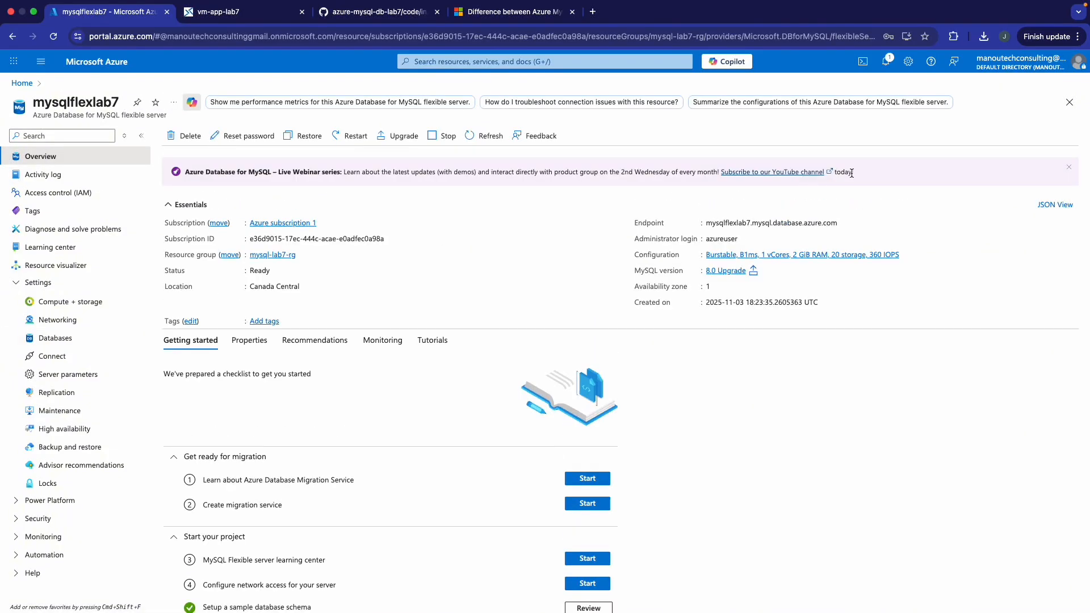
click(844, 222)
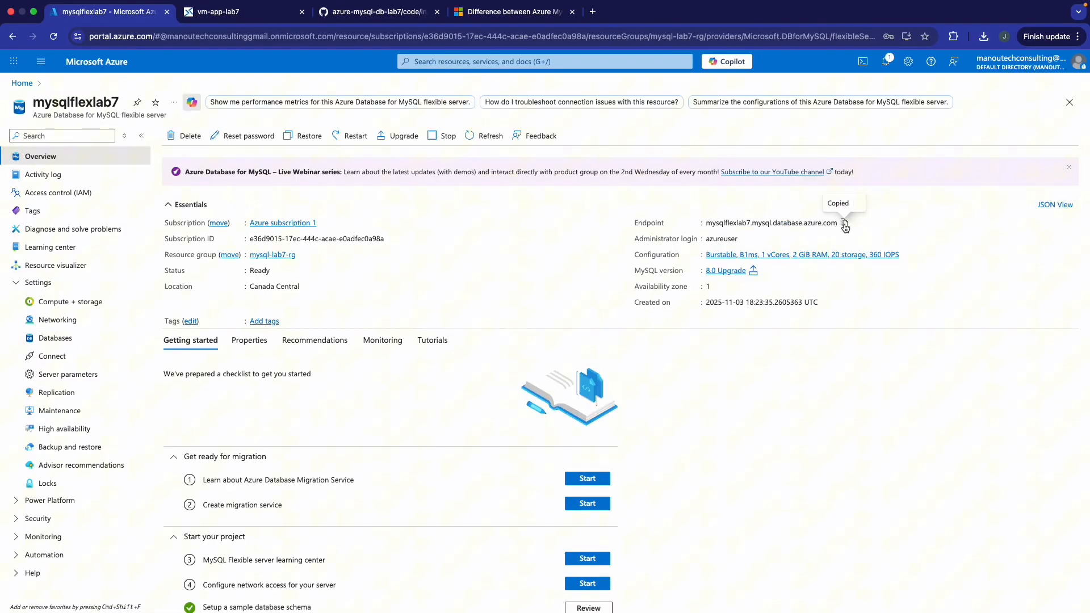
click(226, 12)
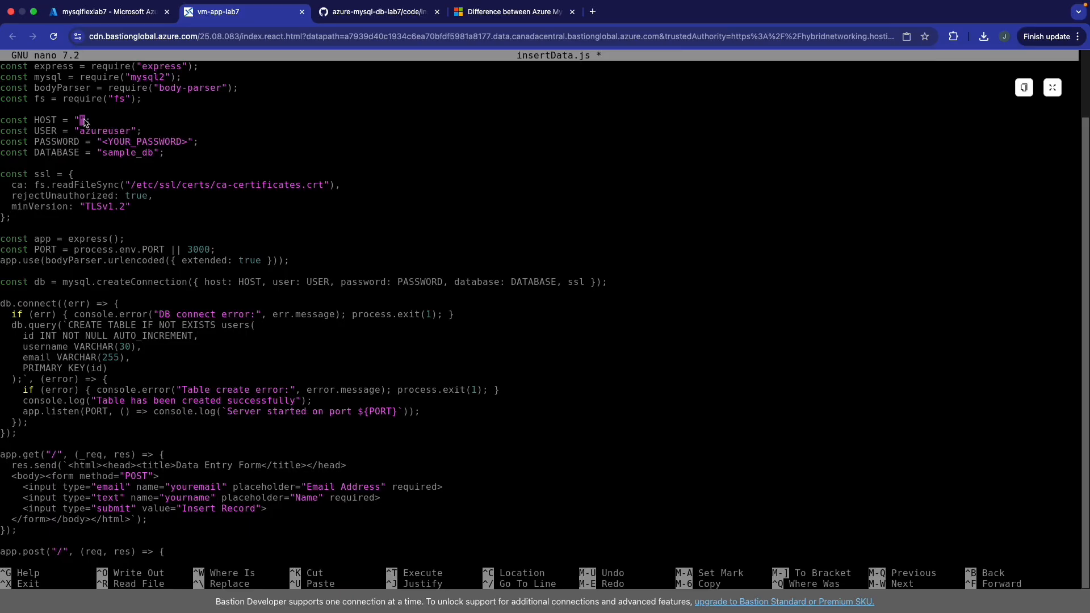
key(super+v)
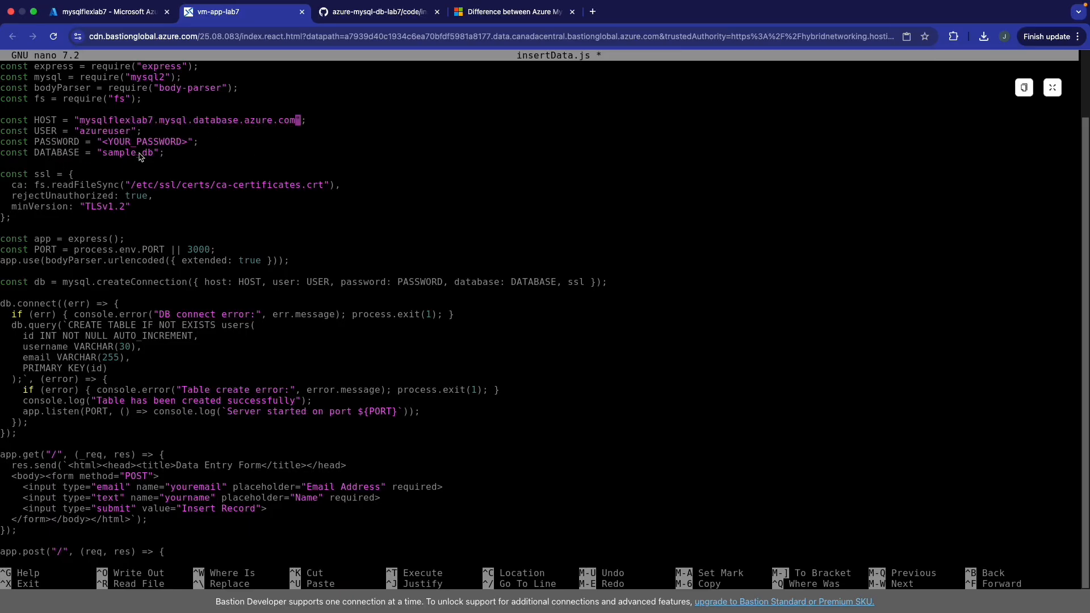
- Enter the admin password in PASSWORD, save insertData.js, exit nano and clear the terminal
key(Down)
key(Down)
key(Left)
key(Left)
key(BackSpace)
key(BackSpace)
key(BackSpace)
key(BackSpace)
key(BackSpace)
key(BackSpace)
key(BackSpace)
key(BackSpace)
key(BackSpace)
key(BackSpace)
key(BackSpace)
key(BackSpace)
key(BackSpace)
key(BackSpace)
key(BackSpace)
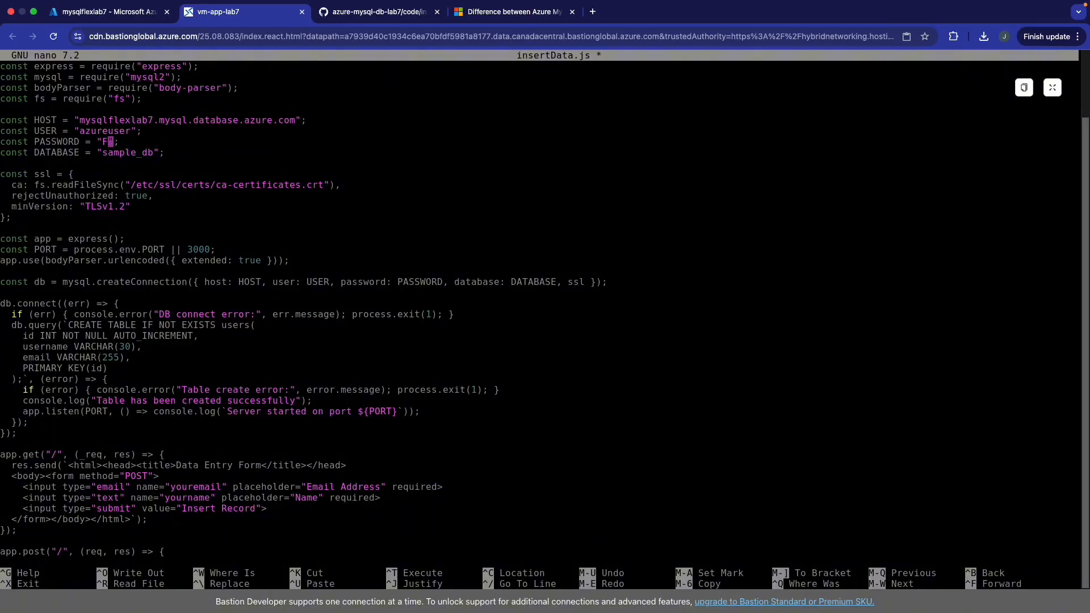
key(ctrl+o)
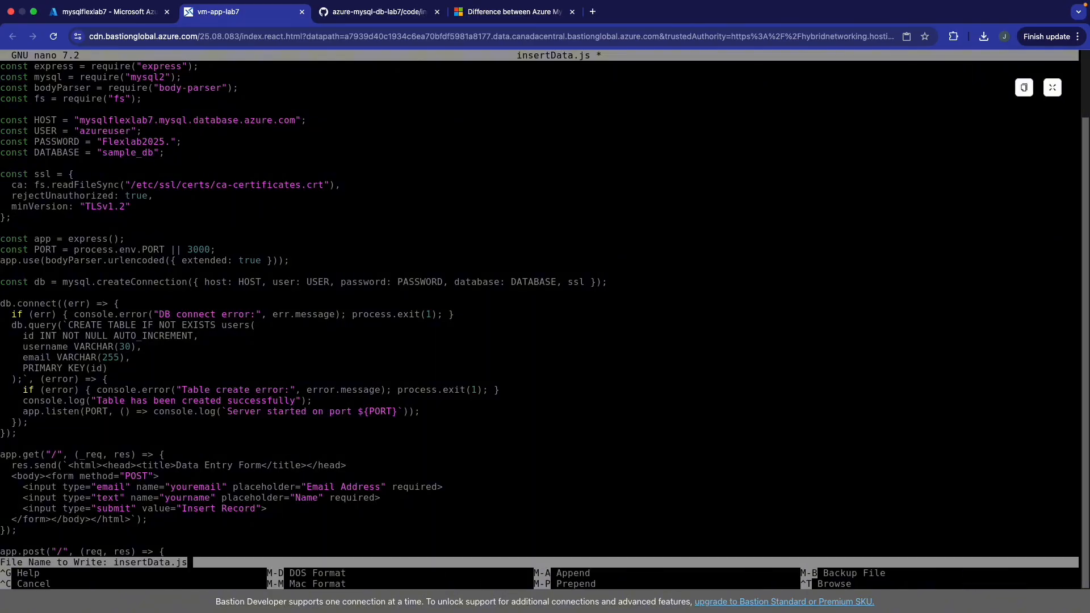
key(Return)
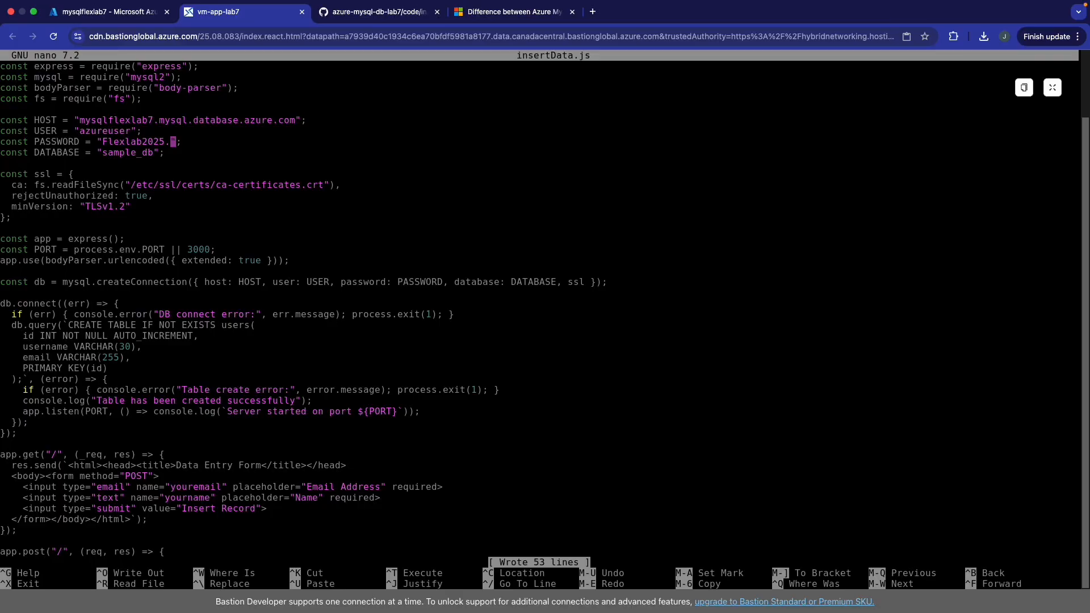
key(ctrl+x)
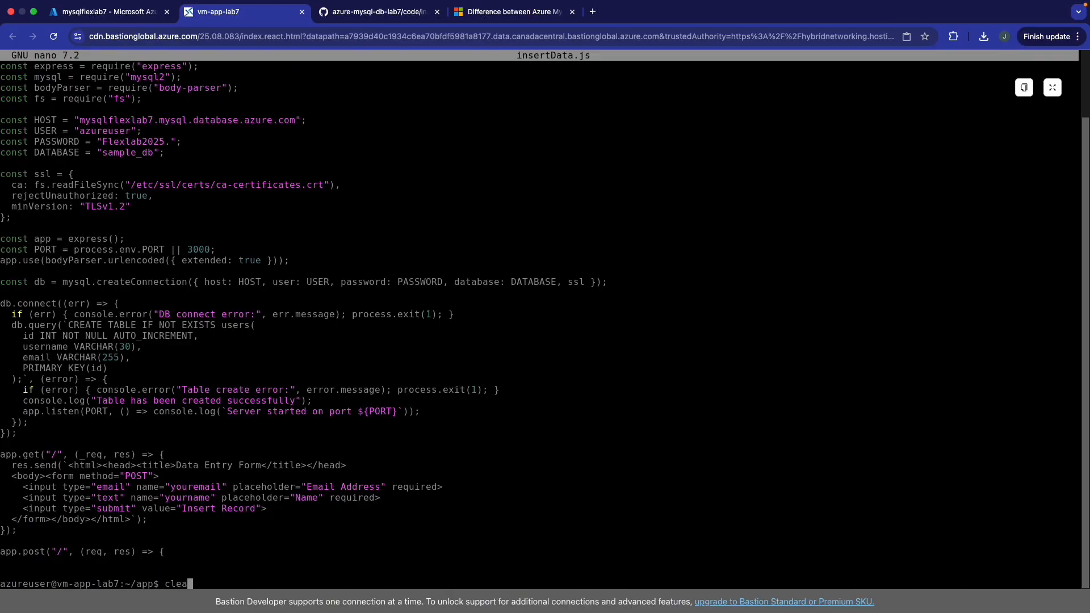
key(Return)
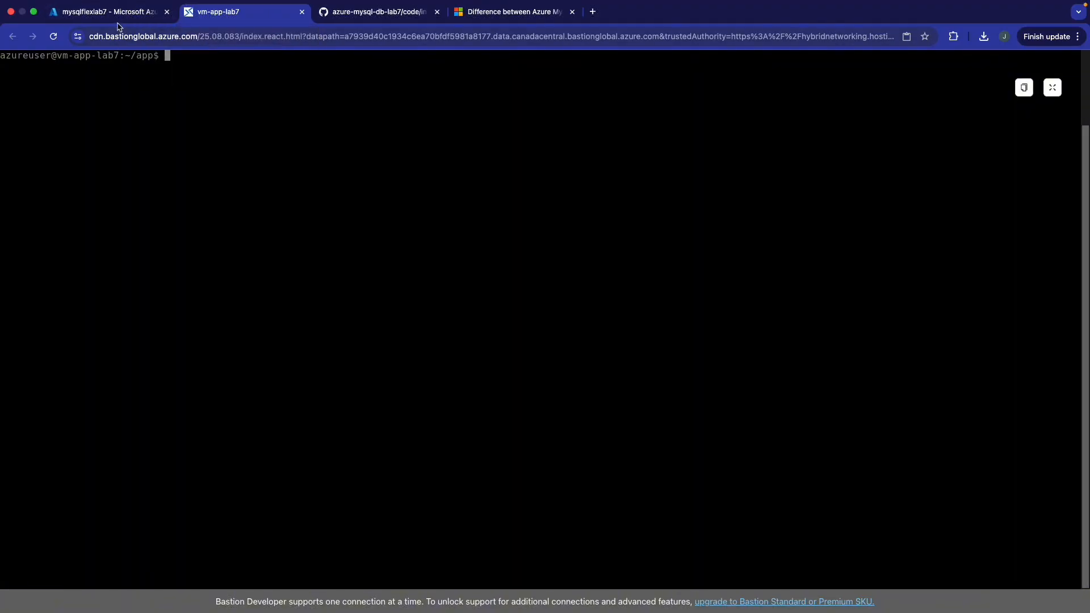
- Paste the retrieveData.js heredoc from the GitHub repo into ~/app and open the file in nano
click(347, 12)
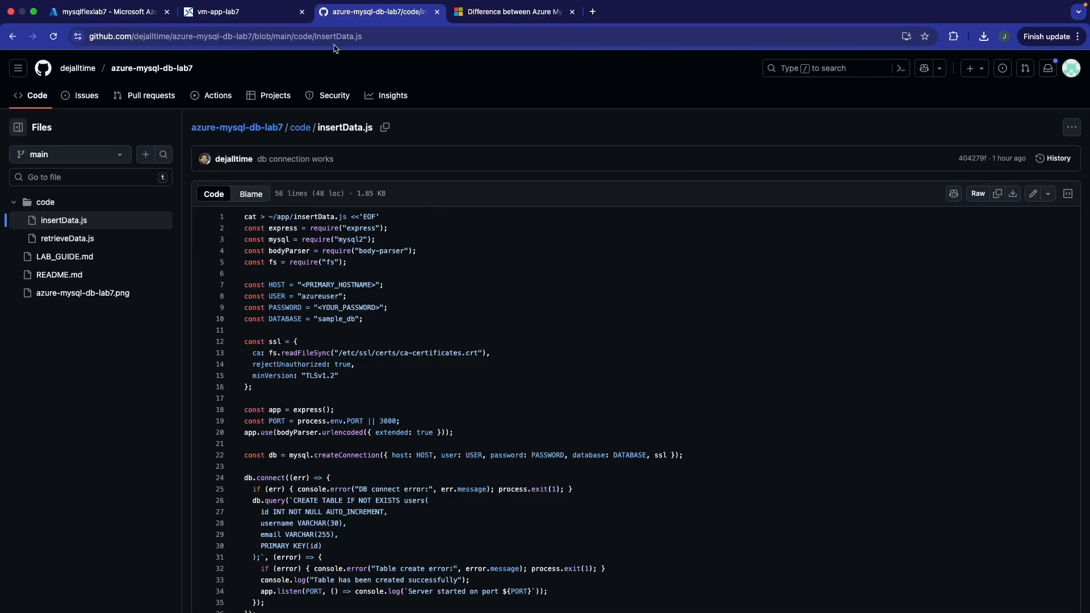
click(102, 238)
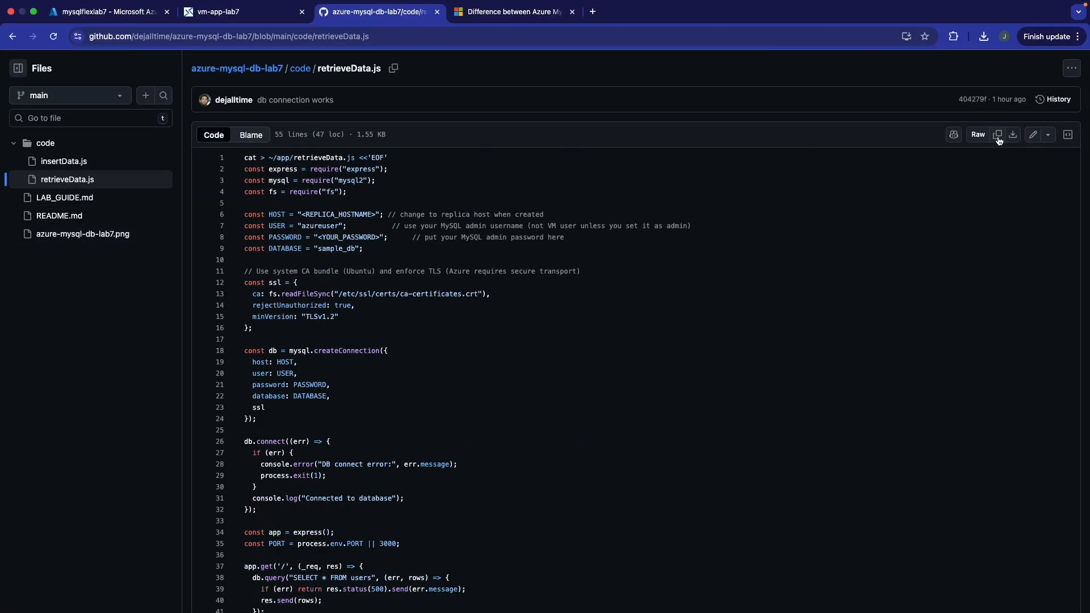
click(256, 17)
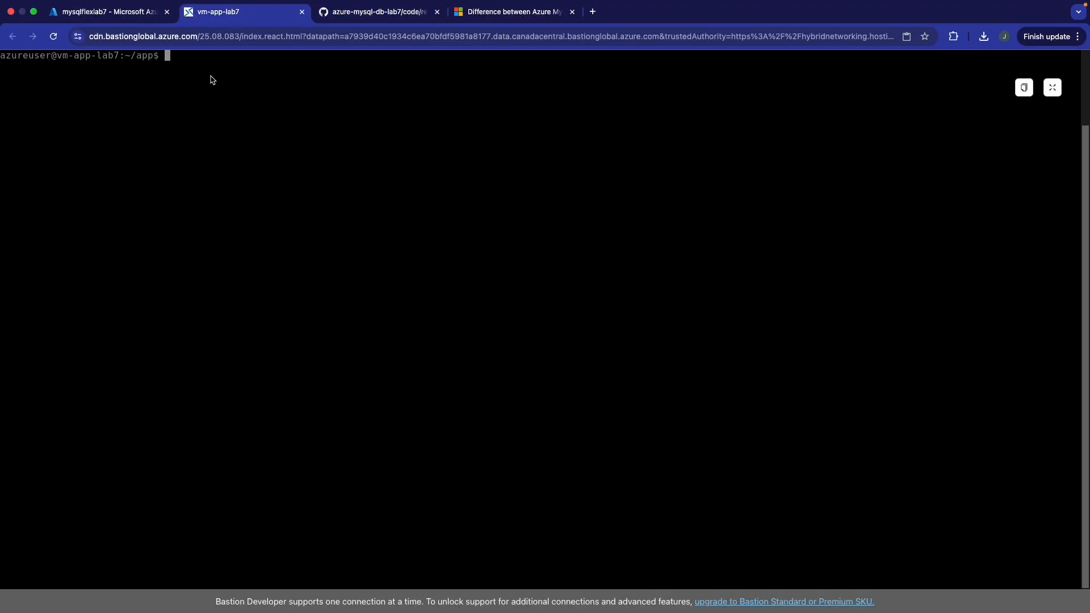
key(super+v)
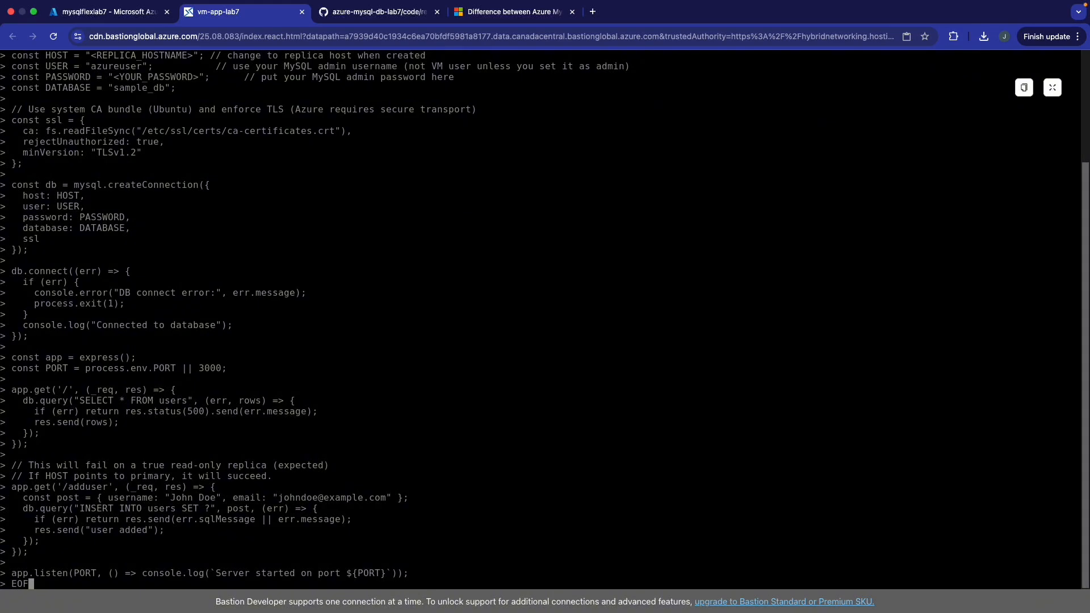
key(Return)
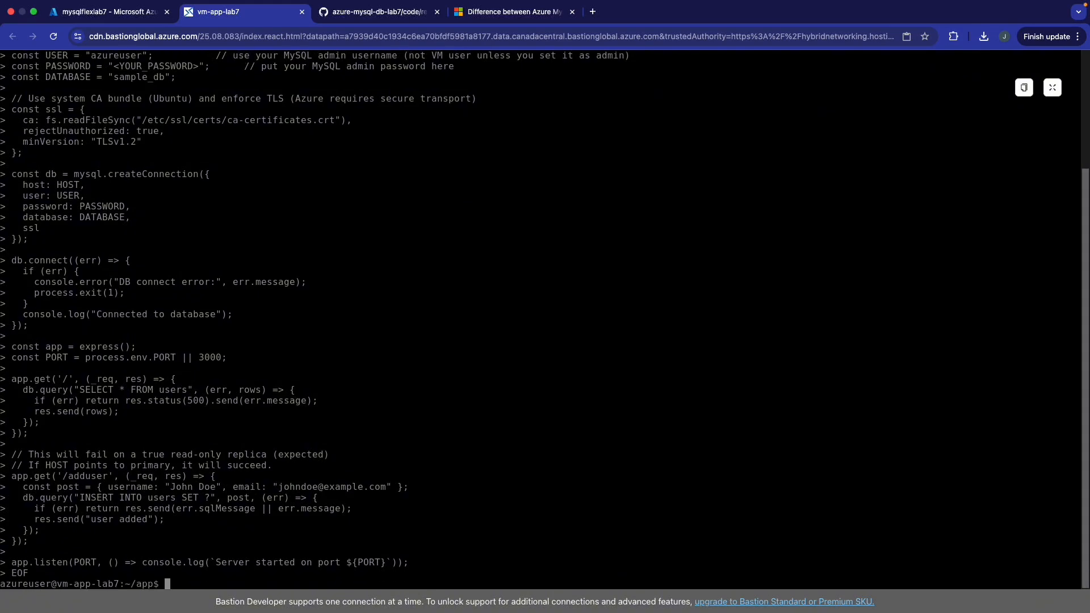
text(nano retr)
key(Tab)
key(Return)
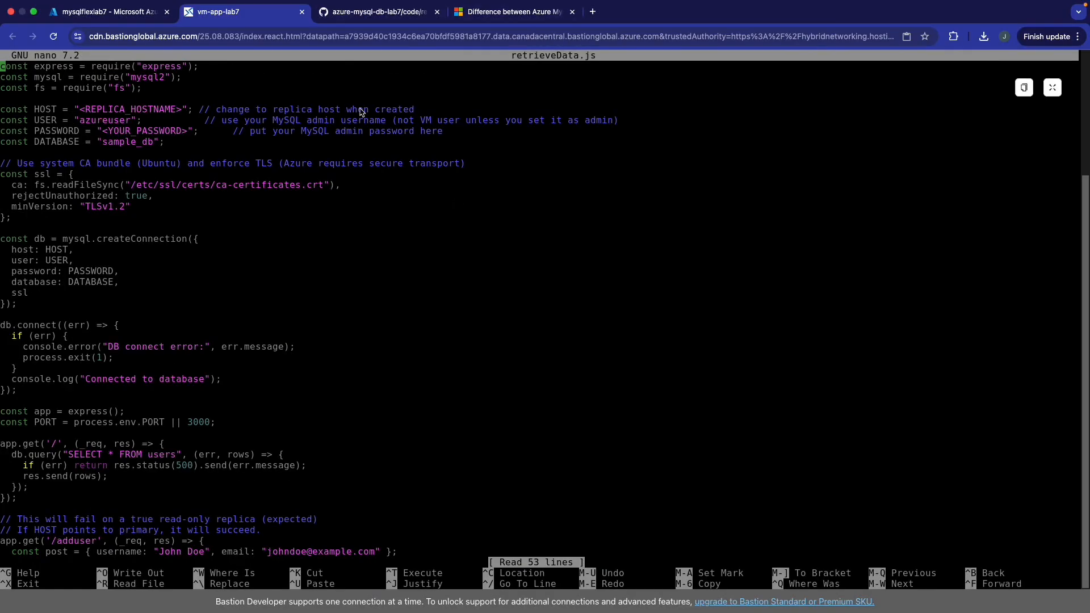
- Replace the hostname placeholder in retrieveData.js with the server hostname copied from the portal
key(Down)
key(Down)
key(Right)
key(Right)
key(Right)
key(Right)
key(Right)
key(Right)
key(Right)
key(Right)
key(Right)
key(Right)
key(Right)
key(Right)
key(Right)
key(Right)
key(Right)
key(Right)
key(Right)
key(Right)
key(Right)
key(Right)
key(Right)
key(Right)
key(Right)
key(Right)
key(Right)
key(Right)
key(Right)
key(Right)
key(Right)
key(Right)
key(Right)
key(Right)
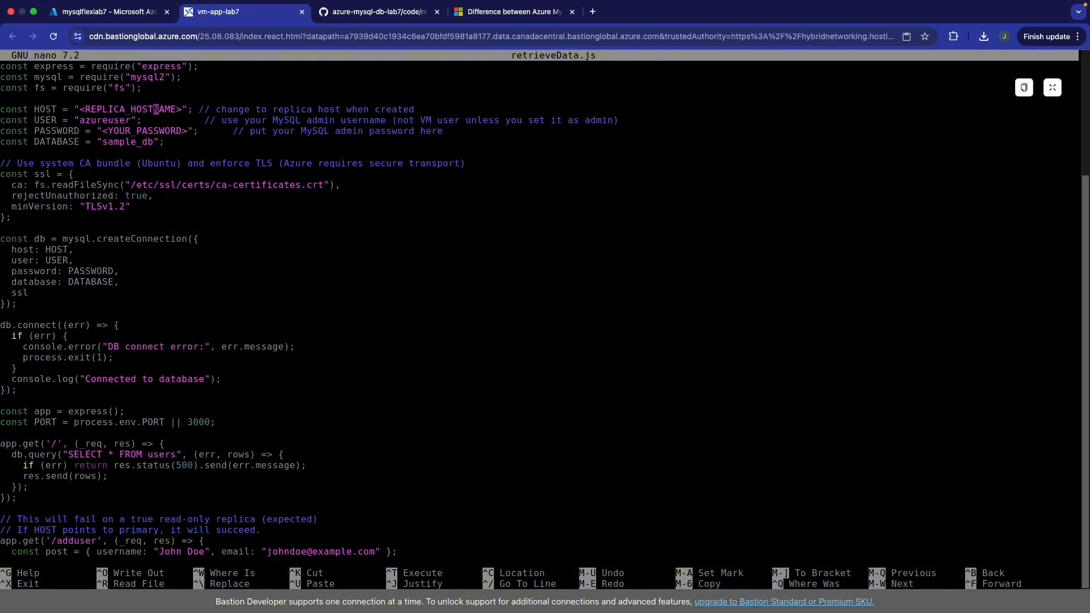
key(BackSpace)
key(BackSpace)
key(BackSpace)
key(BackSpace)
key(BackSpace)
key(BackSpace)
key(BackSpace)
key(BackSpace)
key(BackSpace)
key(BackSpace)
key(BackSpace)
key(BackSpace)
key(BackSpace)
key(BackSpace)
key(BackSpace)
key(BackSpace)
key(BackSpace)
key(BackSpace)
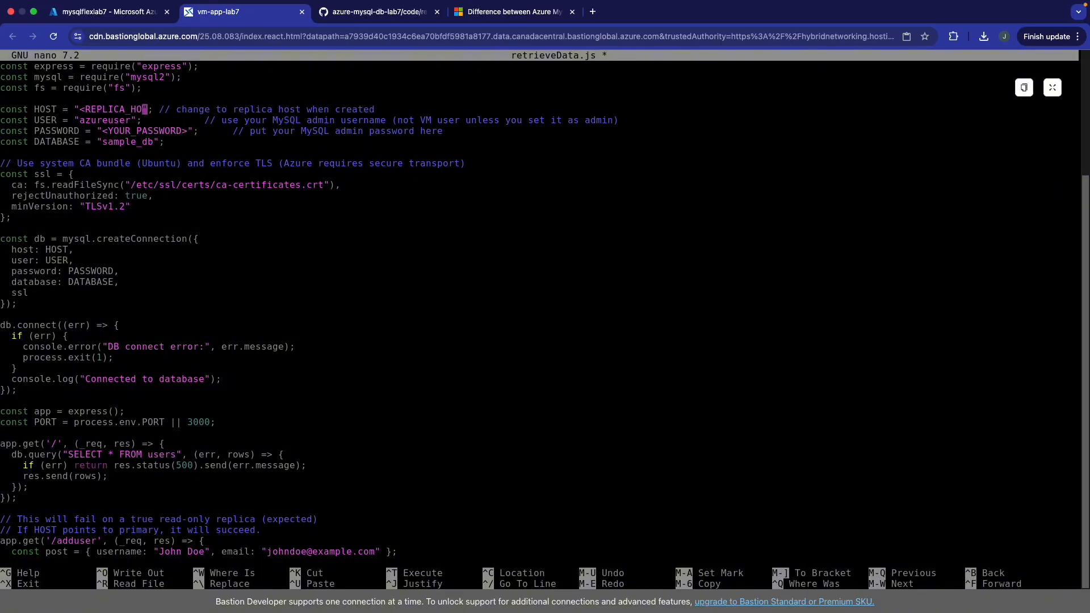
click(391, 13)
click(105, 13)
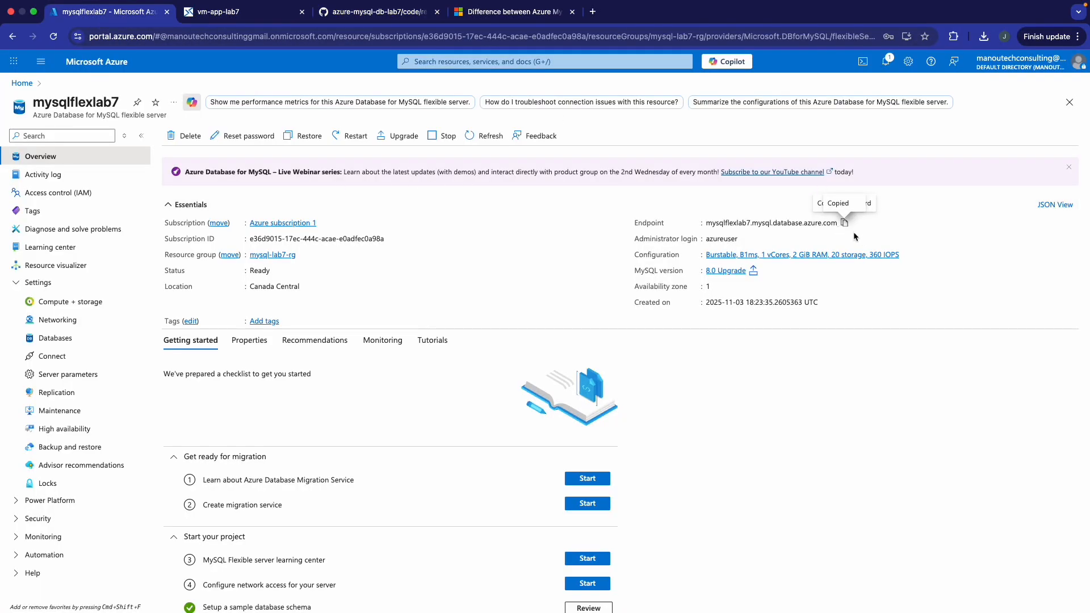
click(268, 19)
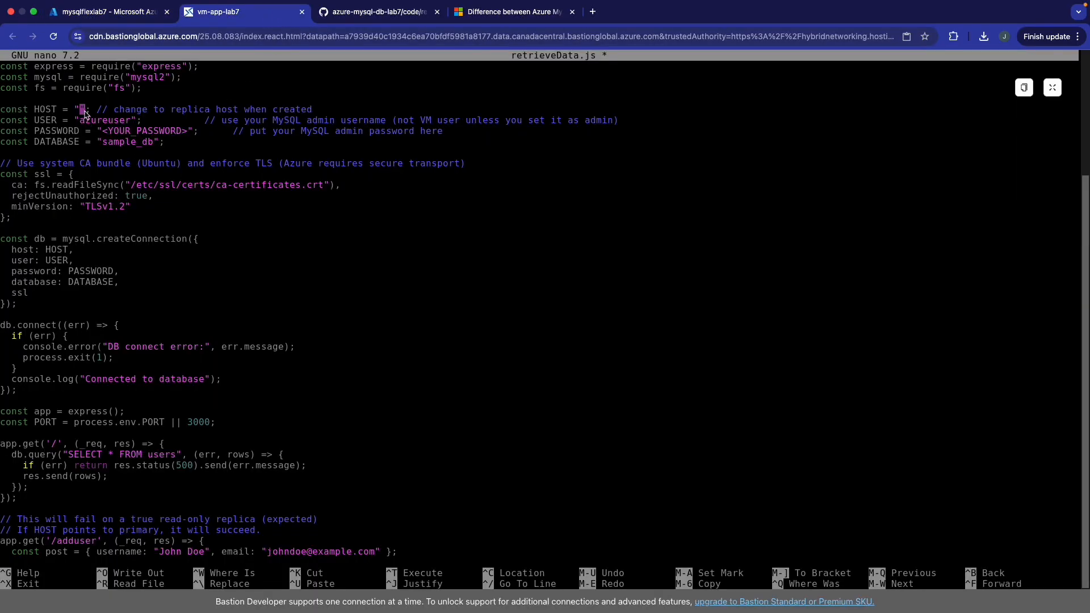
key(super+v)
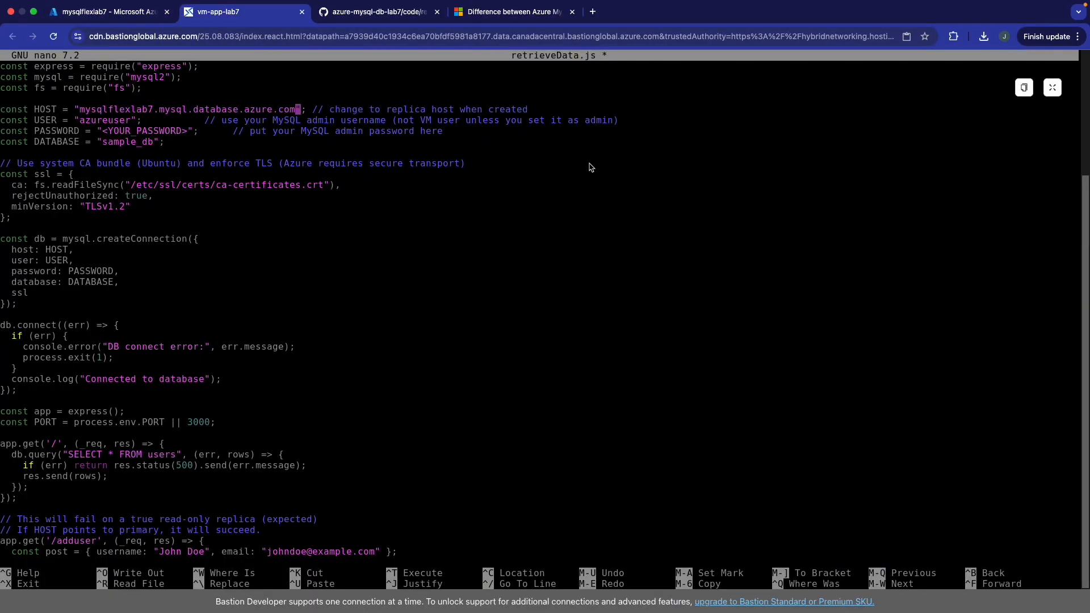
- Enter the admin password, save retrieveData.js, exit nano and clear the terminal
key(Down)
key(Down)
key(Down)
key(Up)
key(Left)
key(Left)
key(Left)
key(Left)
key(Left)
key(Left)
key(Left)
key(Left)
key(Left)
key(Left)
key(Left)
key(Left)
key(Left)
key(Left)
key(Left)
key(Left)
key(Left)
key(Left)
key(Left)
key(BackSpace)
key(BackSpace)
key(BackSpace)
key(BackSpace)
key(BackSpace)
key(BackSpace)
key(BackSpace)
key(BackSpace)
key(BackSpace)
key(BackSpace)
key(BackSpace)
key(BackSpace)
key(BackSpace)
key(BackSpace)
key(BackSpace)
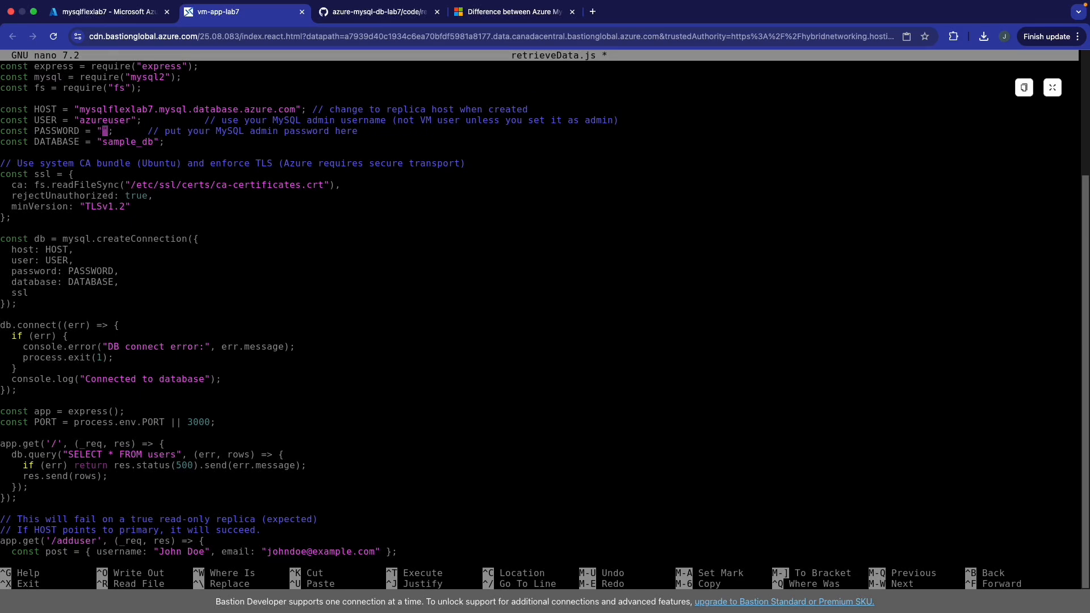
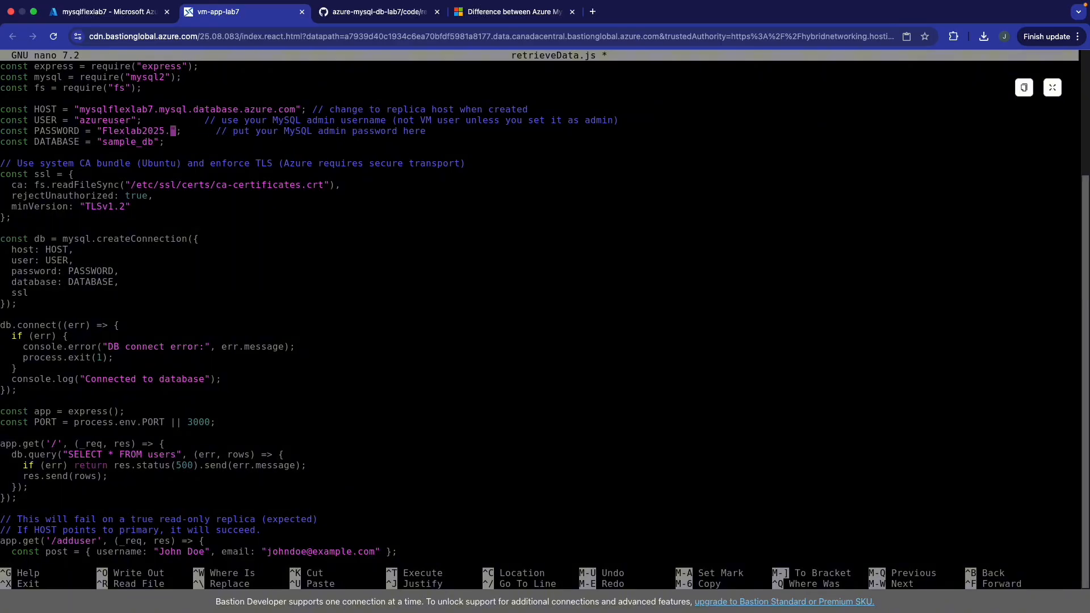
key(ctrl+x)
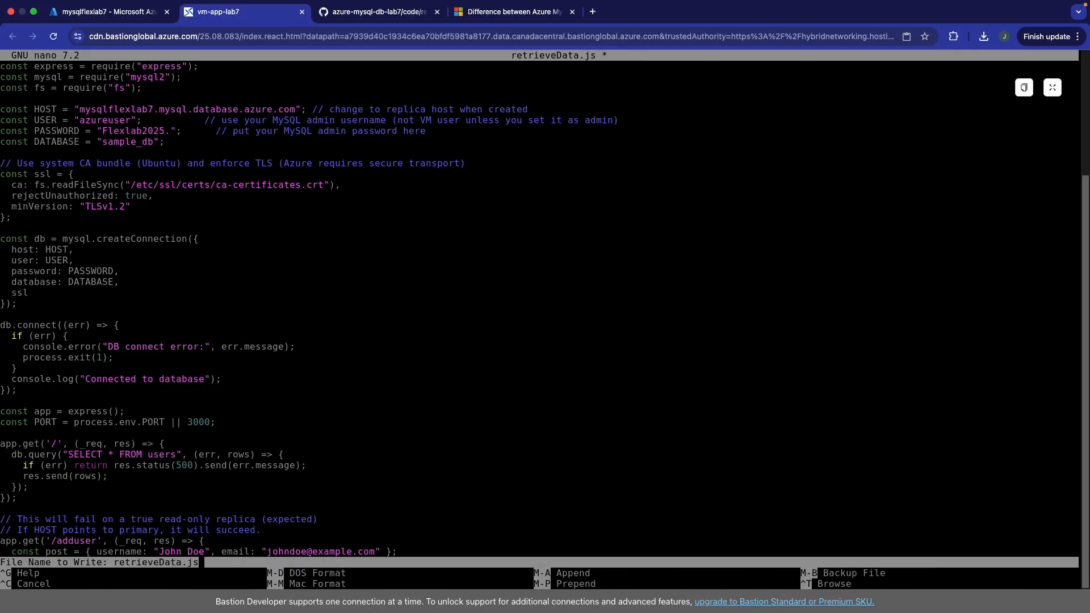
key(y)
key(Return)
text(clear)
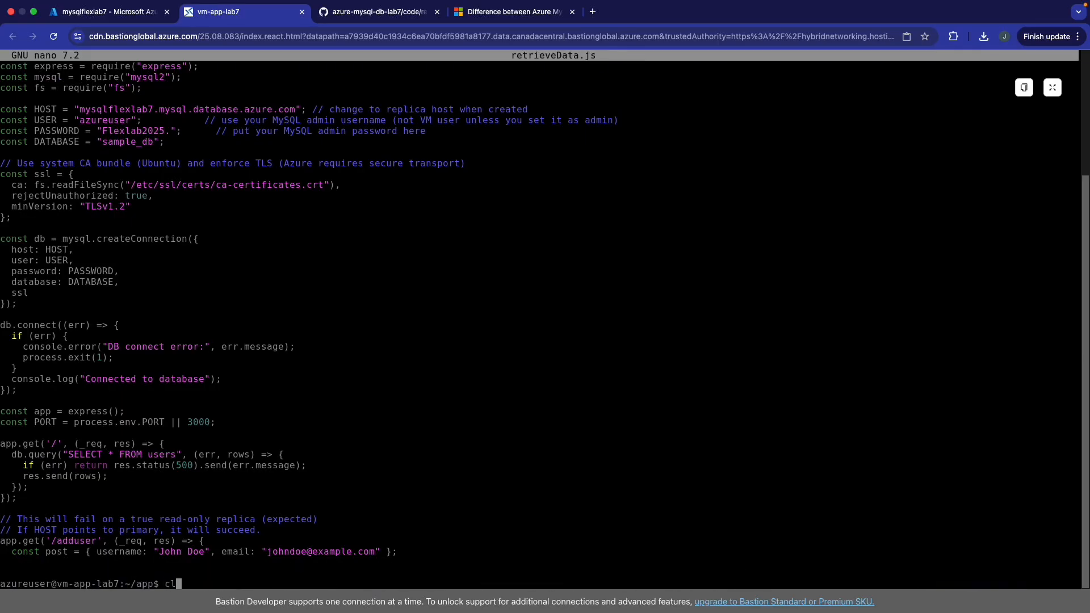
key(Return)
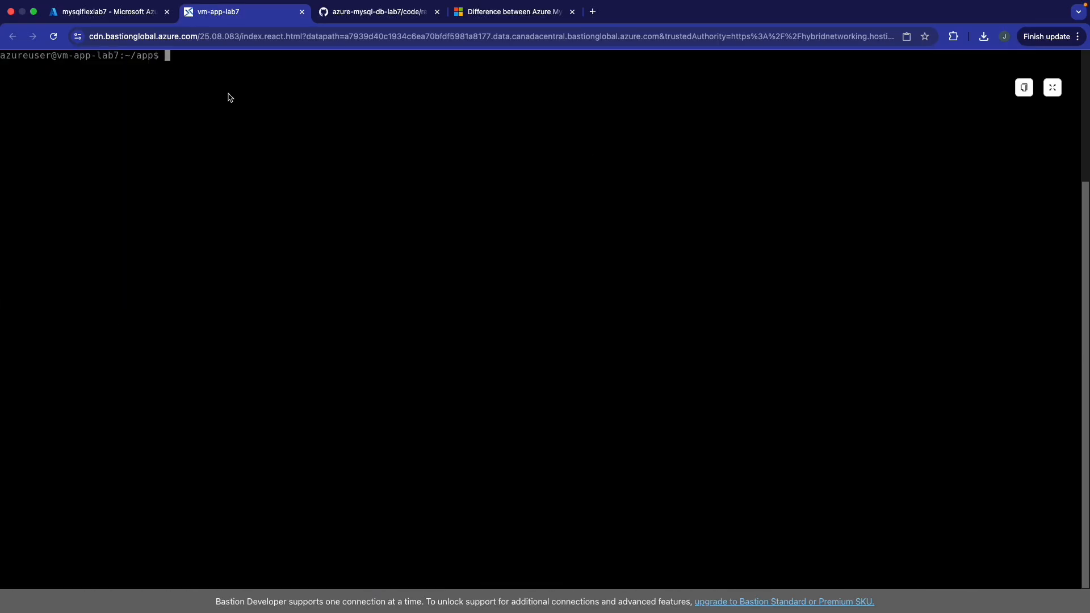
- Run node insertData.js to create the users table and start the server on port 3000
click(121, 14)
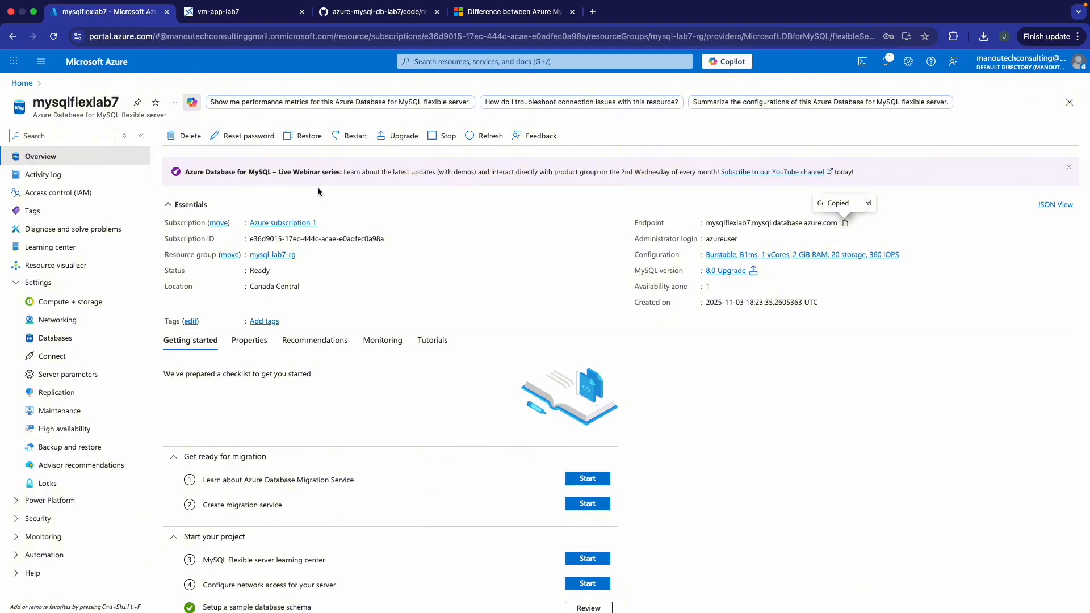
click(243, 16)
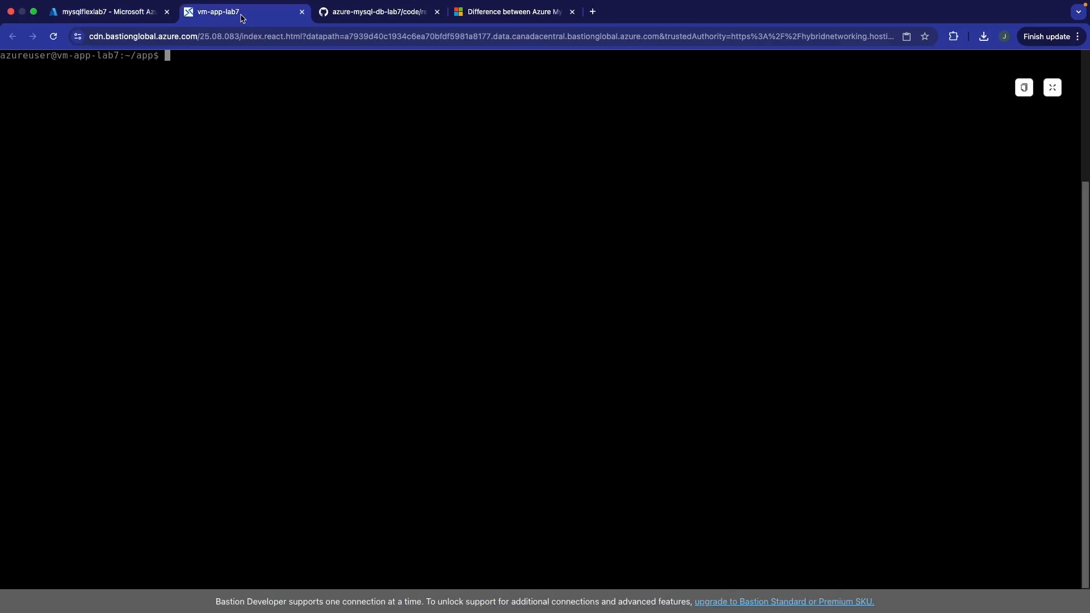
text(node ins)
key(Tab)
key(Return)
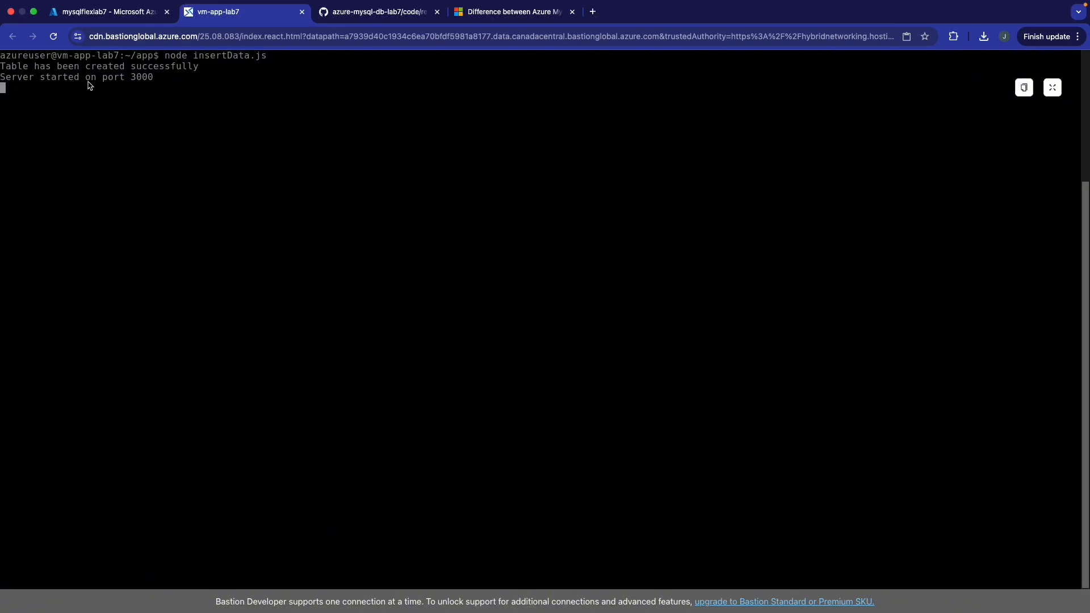
click(376, 12)
- Review insertData.js on GitHub, highlighting the table-created message and the form-rendering code
scroll(417, 302, down, 1)
click(60, 161)
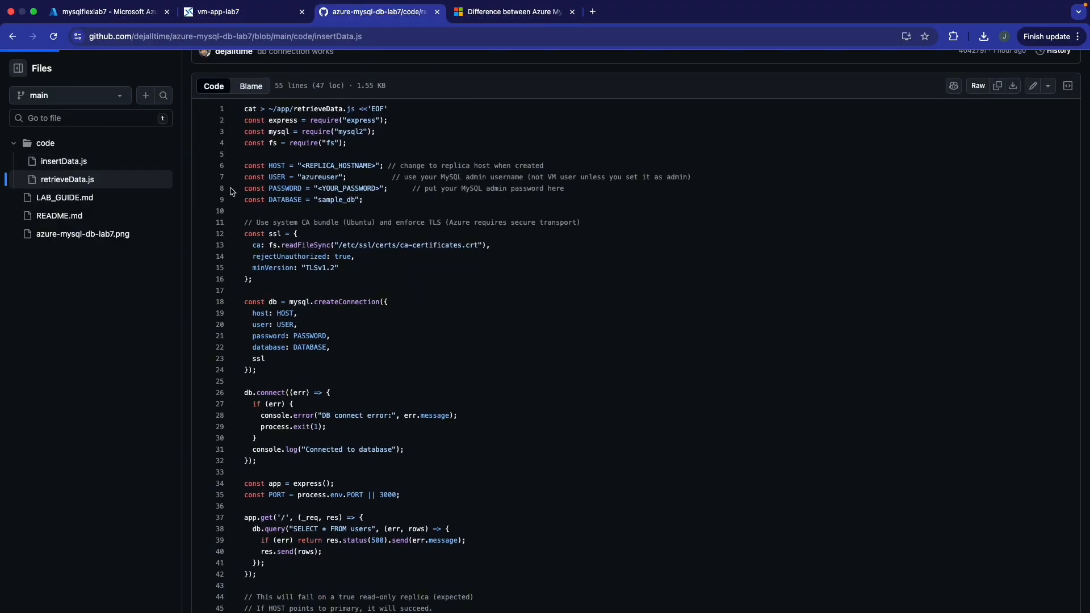
scroll(420, 244, down, 5)
scroll(392, 221, up, 1)
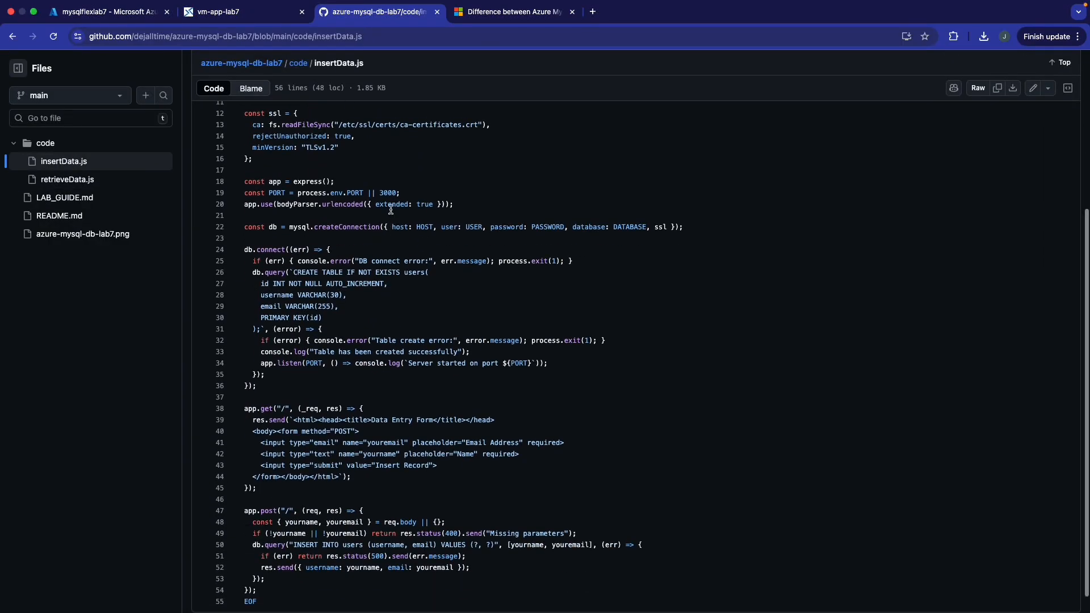
drag(420, 193, 244, 194)
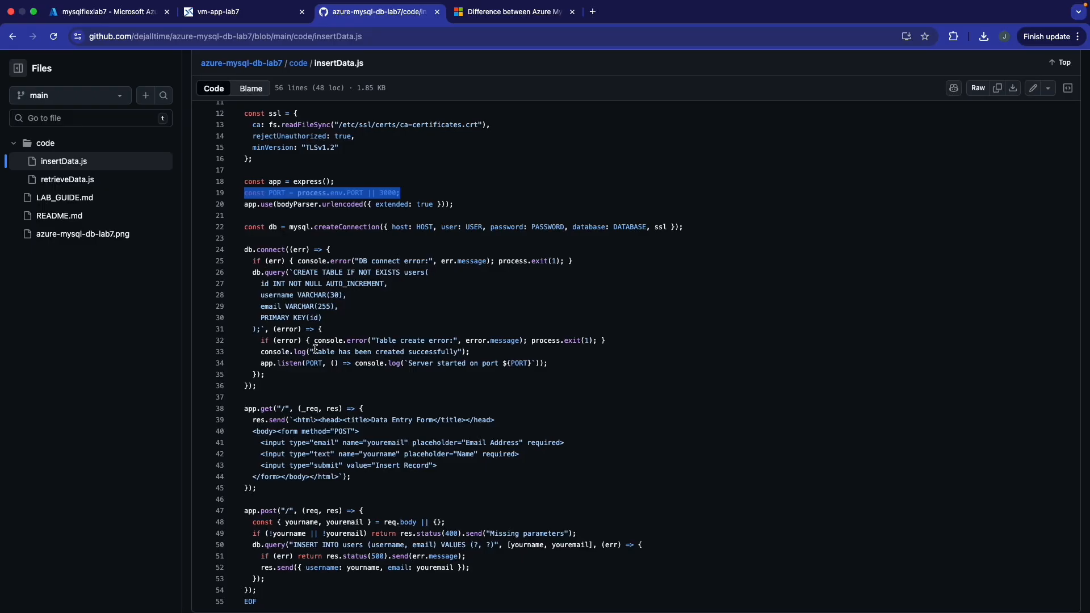
drag(315, 351, 461, 352)
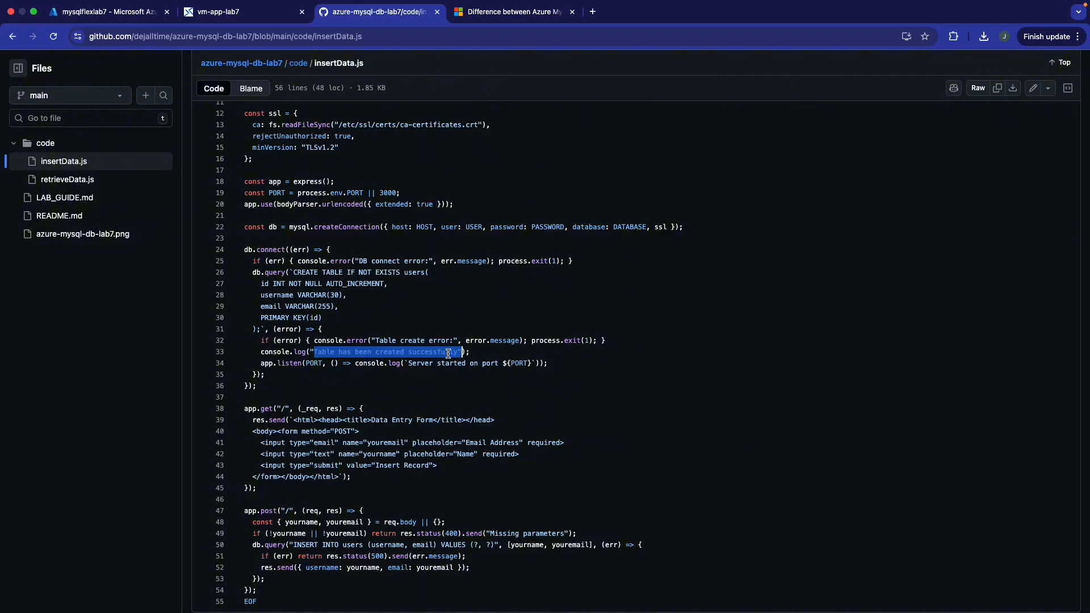
scroll(448, 353, down, 1)
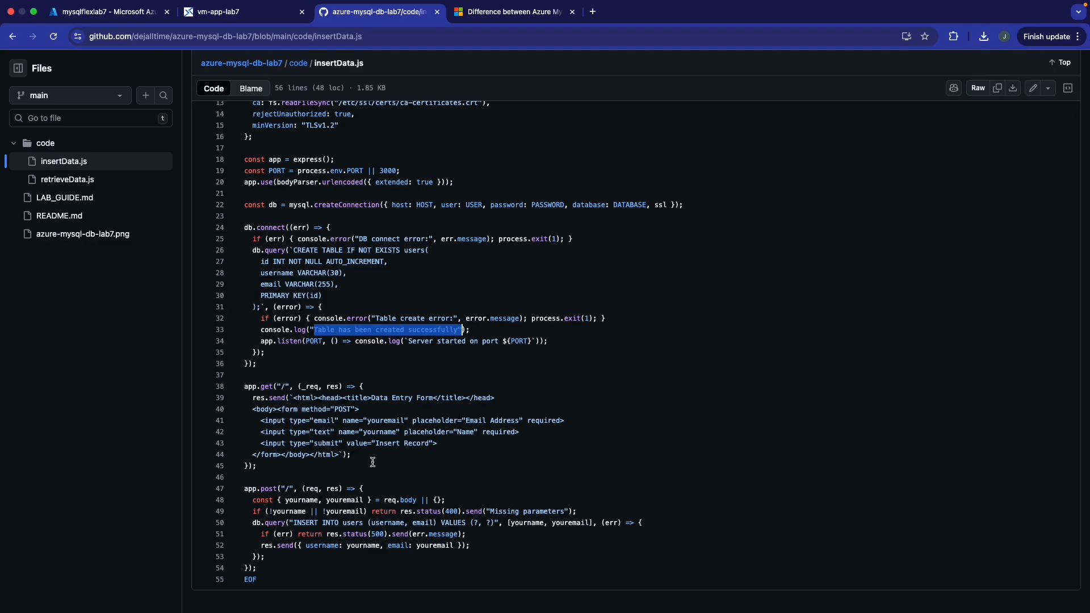
drag(372, 462, 260, 410)
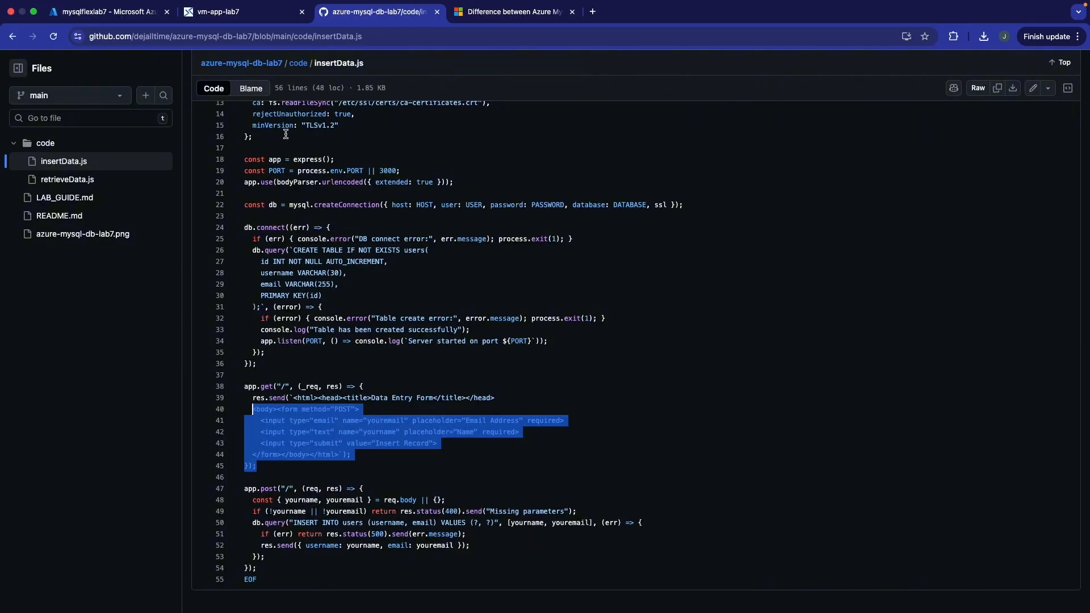
- Copy vm-app-lab7's public IP and open 20.116.220.48:3000 in a new browser tab
click(177, 14)
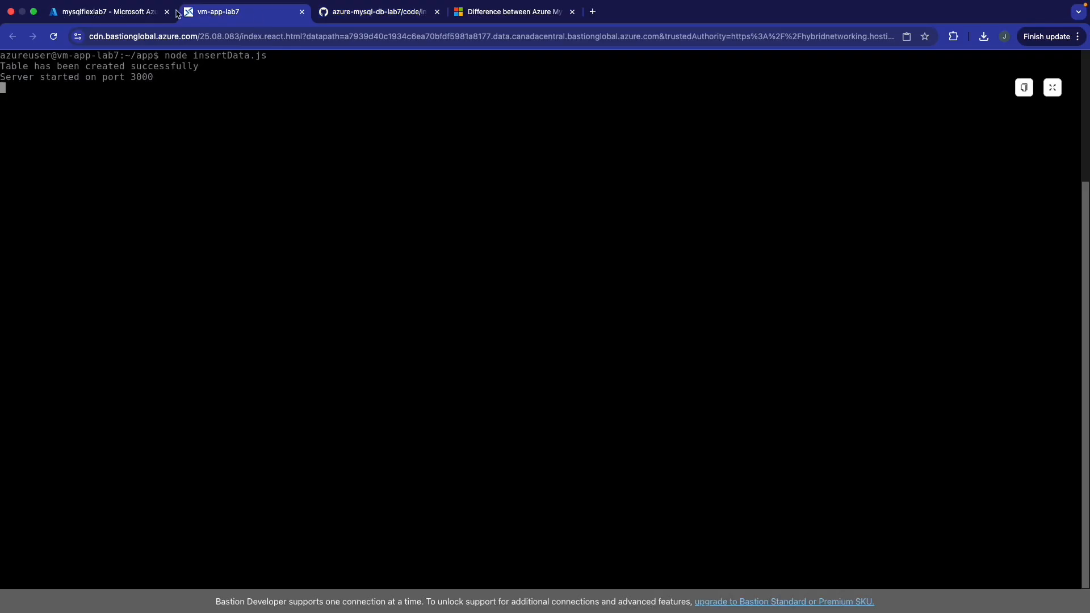
click(122, 15)
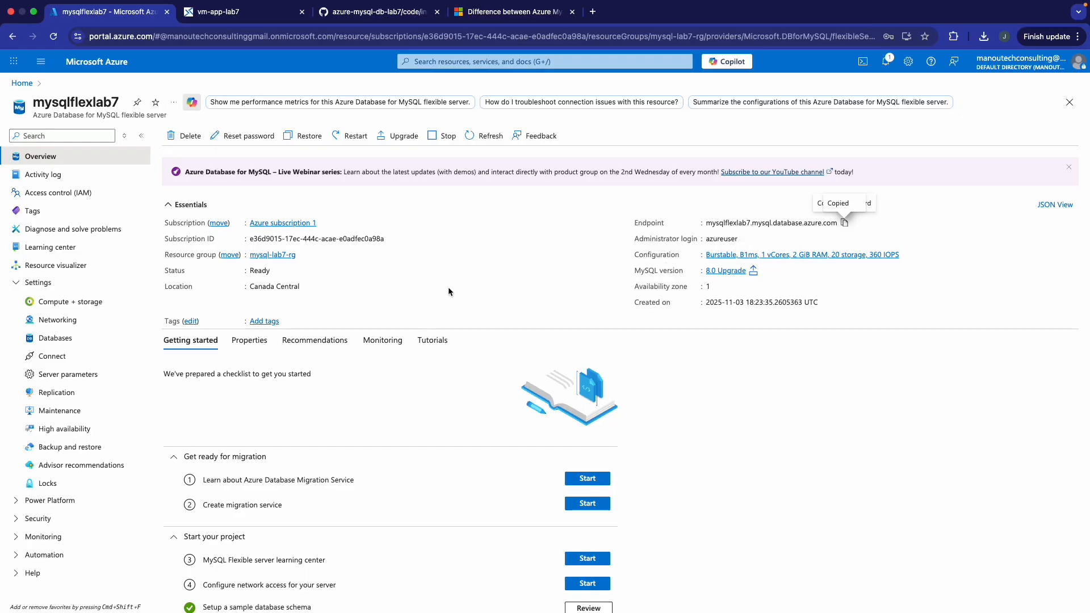
click(23, 83)
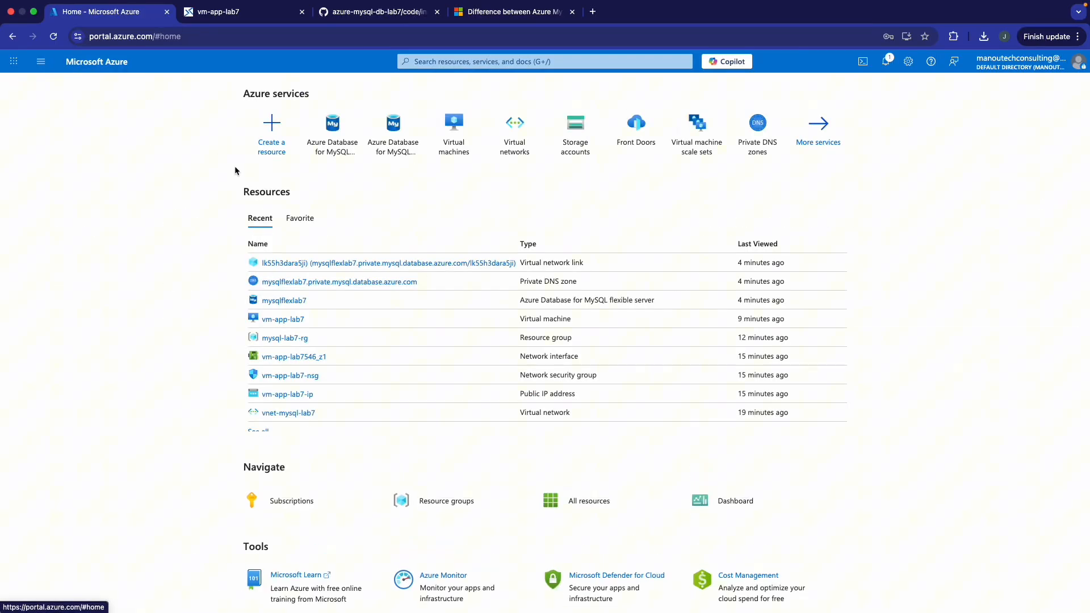
click(282, 319)
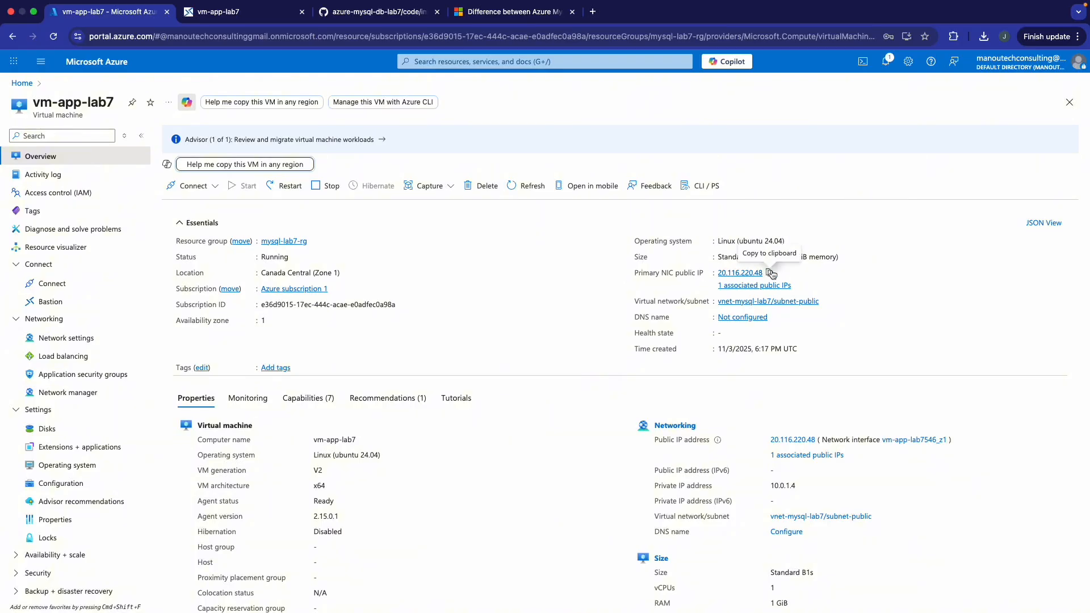
click(769, 273)
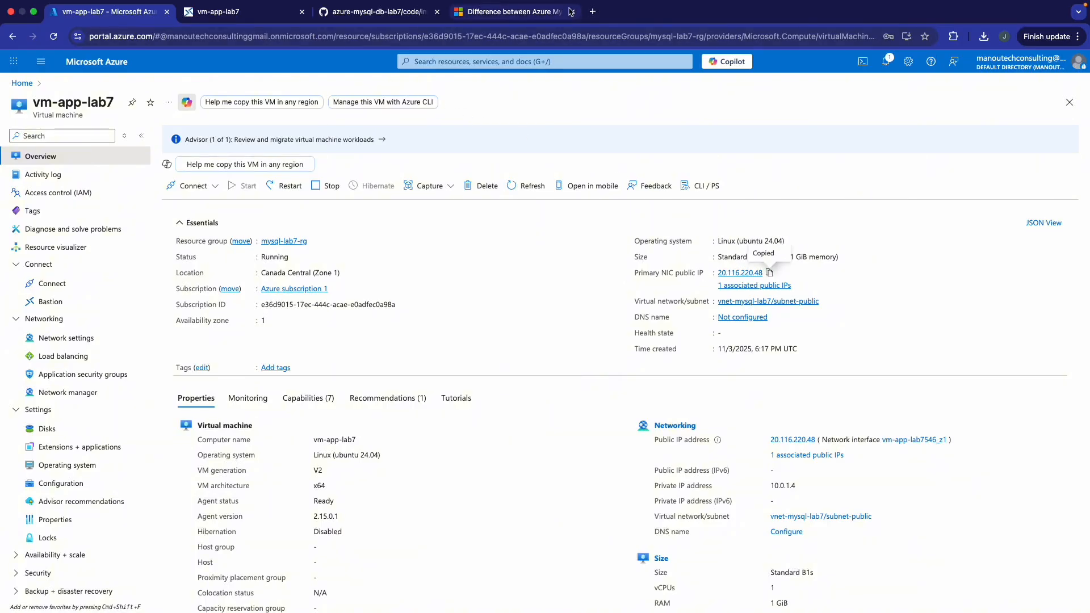
click(592, 11)
click(540, 36)
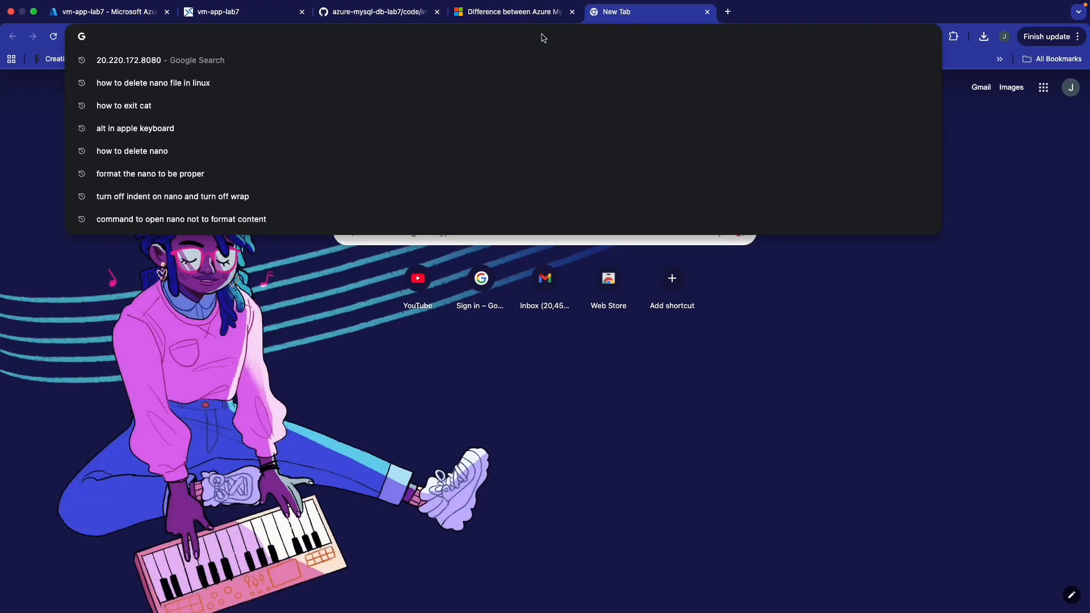
key(super+v)
text(:3000)
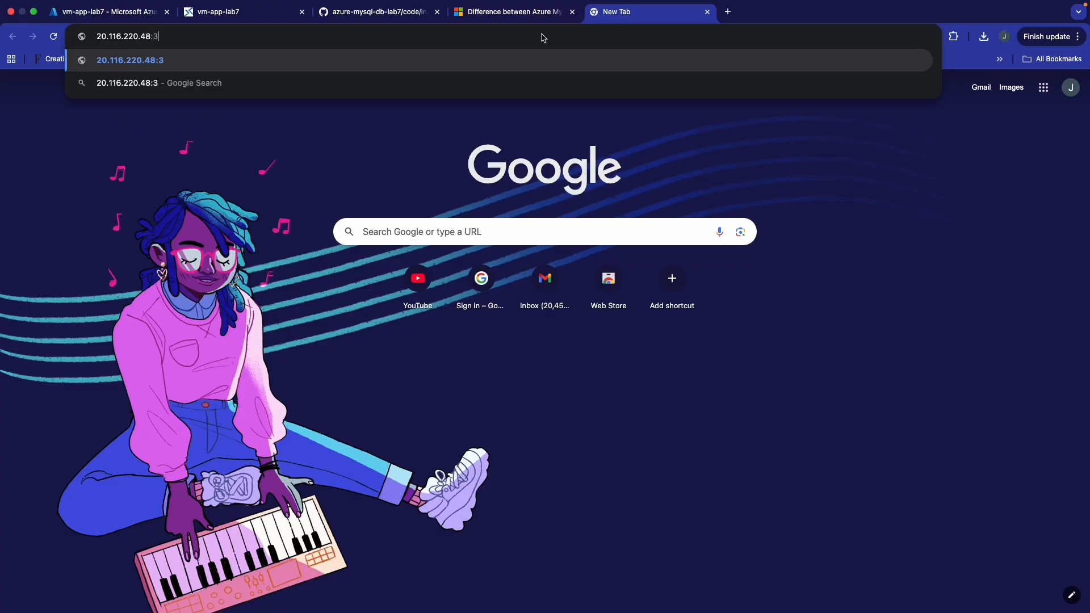
key(Return)
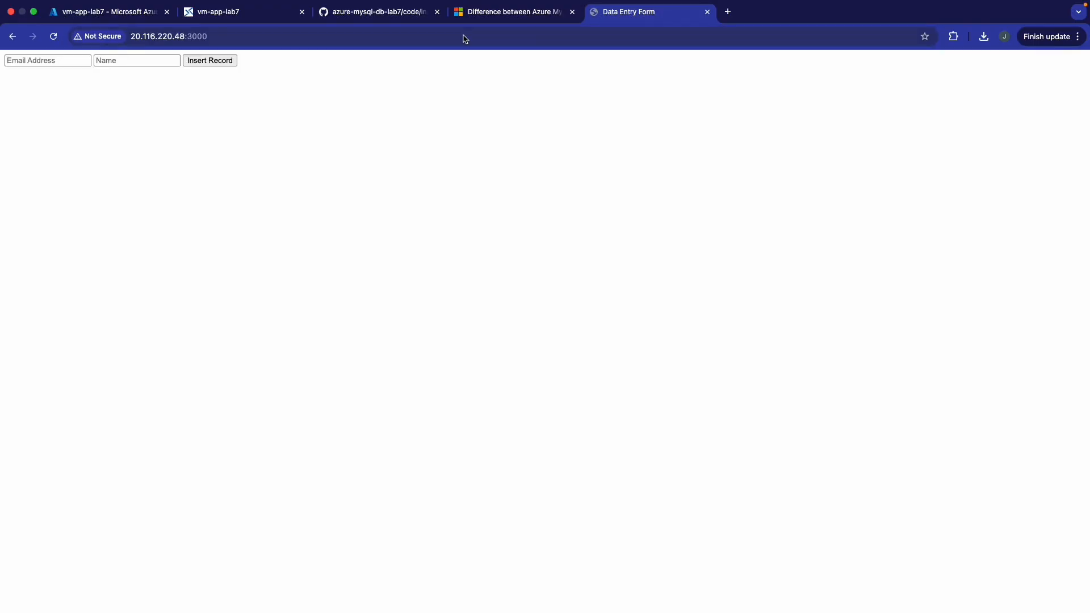
- Fill the Data Entry Form with a saved email and name, then insert the record
click(64, 61)
text(s)
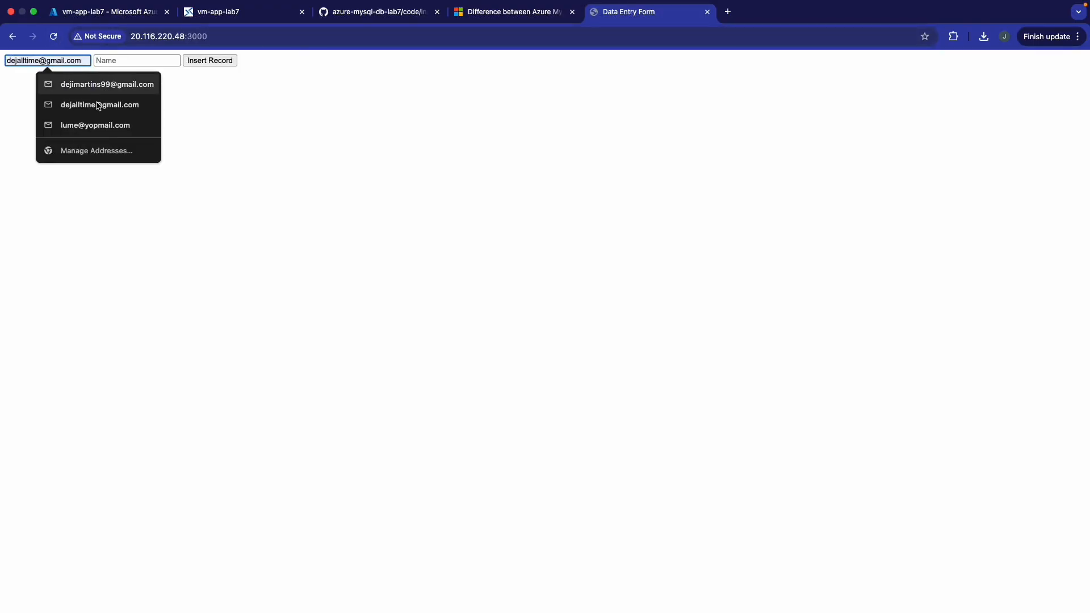
click(96, 104)
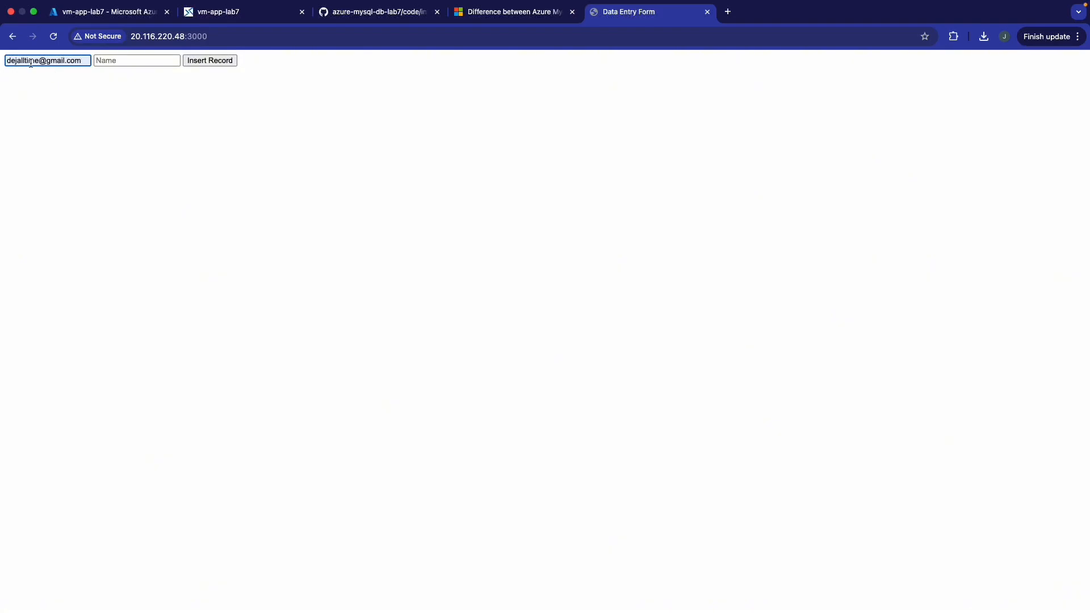
click(109, 61)
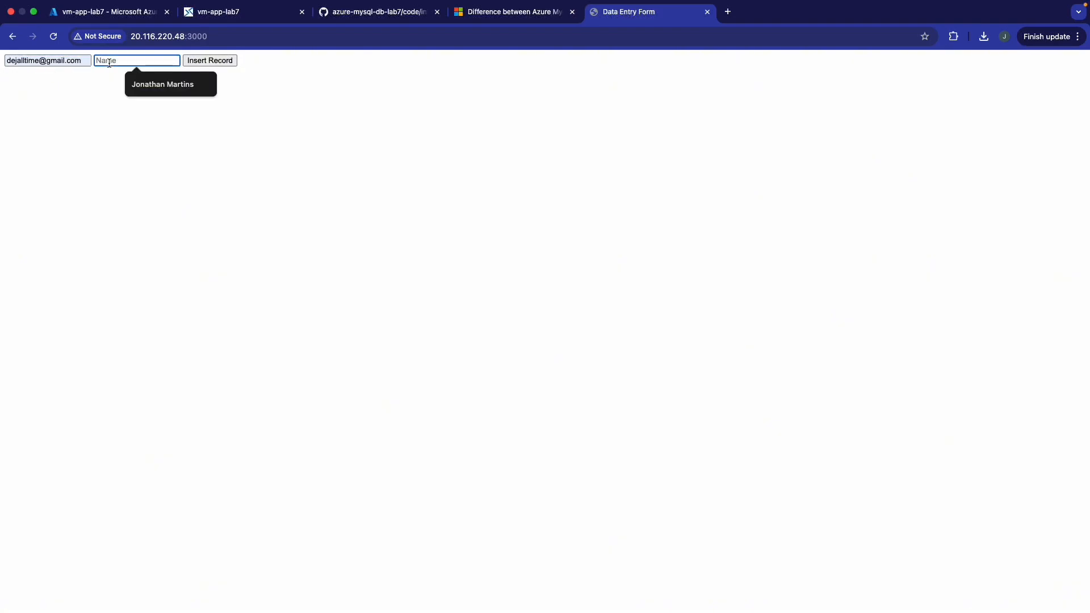
click(162, 84)
click(207, 60)
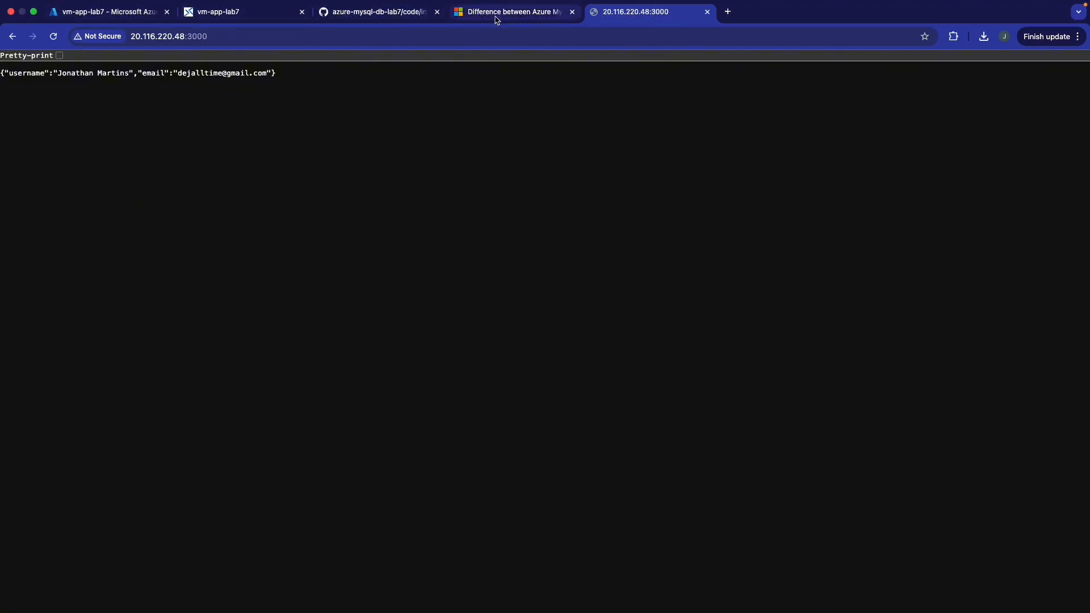
- Stop the insertData.js server and reload the app page
click(239, 21)
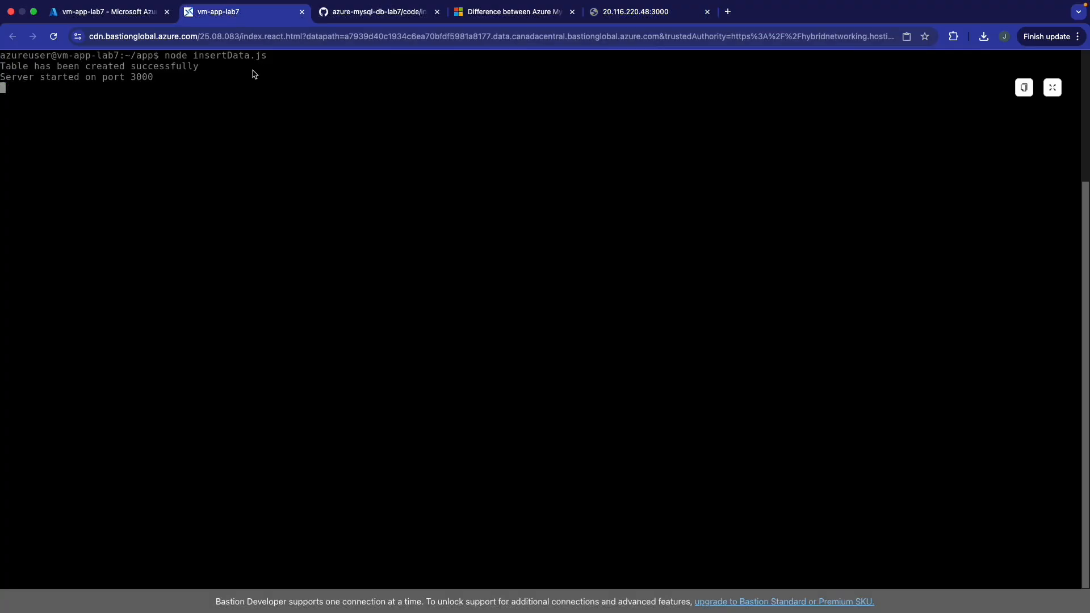
key(ctrl+c)
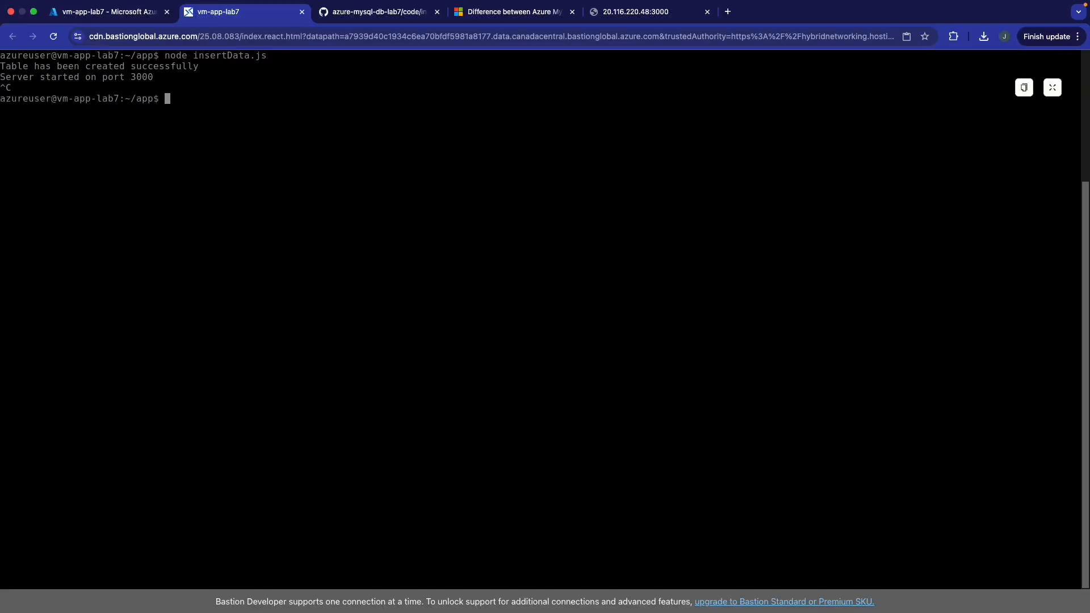
click(624, 11)
key(super+r)
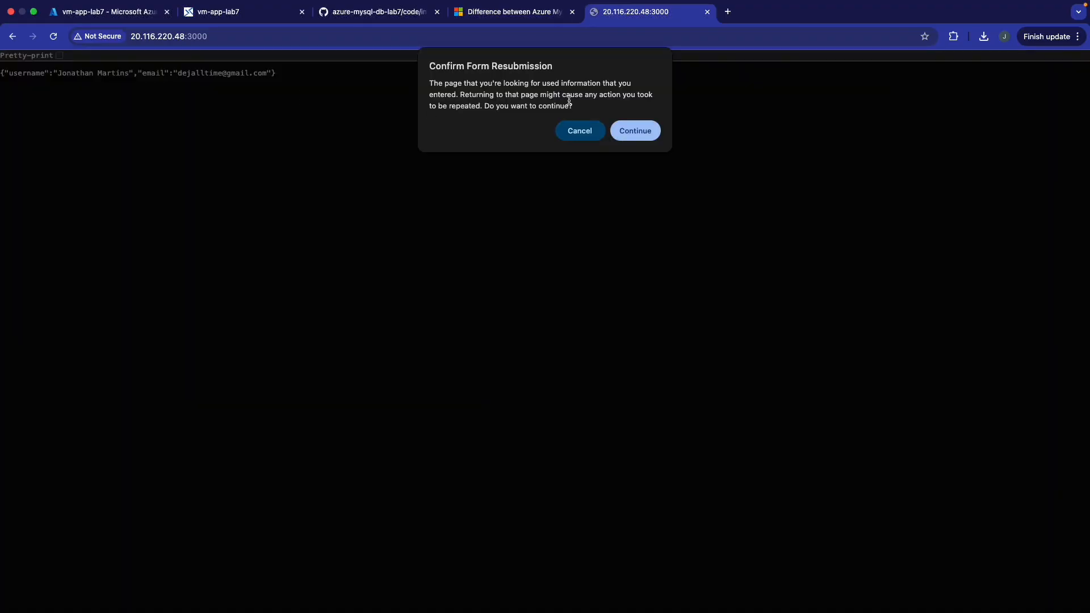
click(643, 125)
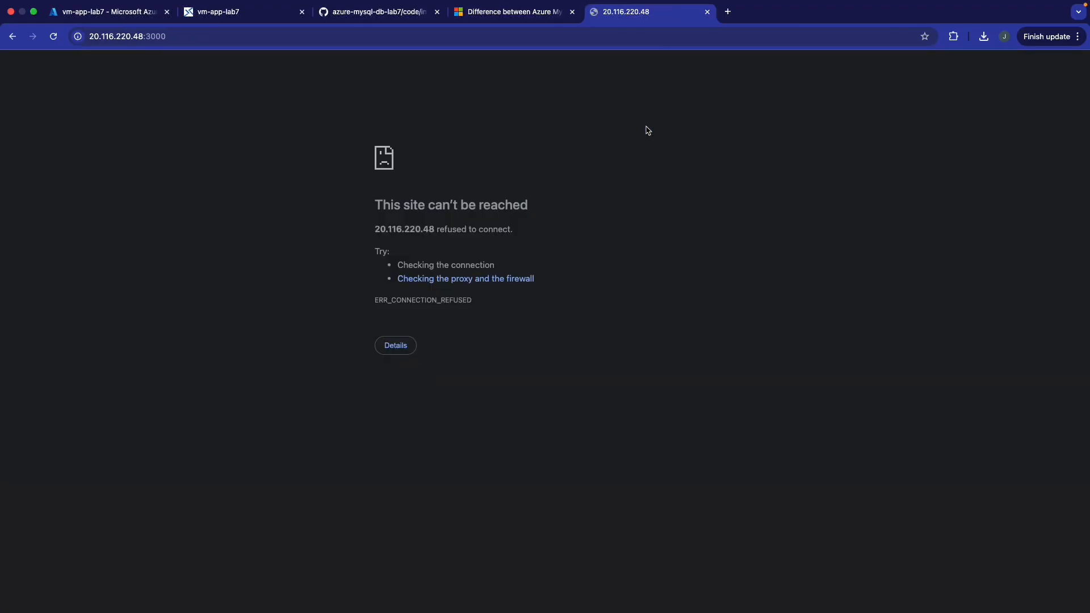
- Start node retrieveData.js in place of the insert server
click(196, 16)
key(Up)
key(BackSpace)
key(BackSpace)
key(BackSpace)
key(BackSpace)
key(BackSpace)
key(BackSpace)
key(BackSpace)
key(BackSpace)
key(BackSpace)
key(BackSpace)
key(BackSpace)
key(BackSpace)
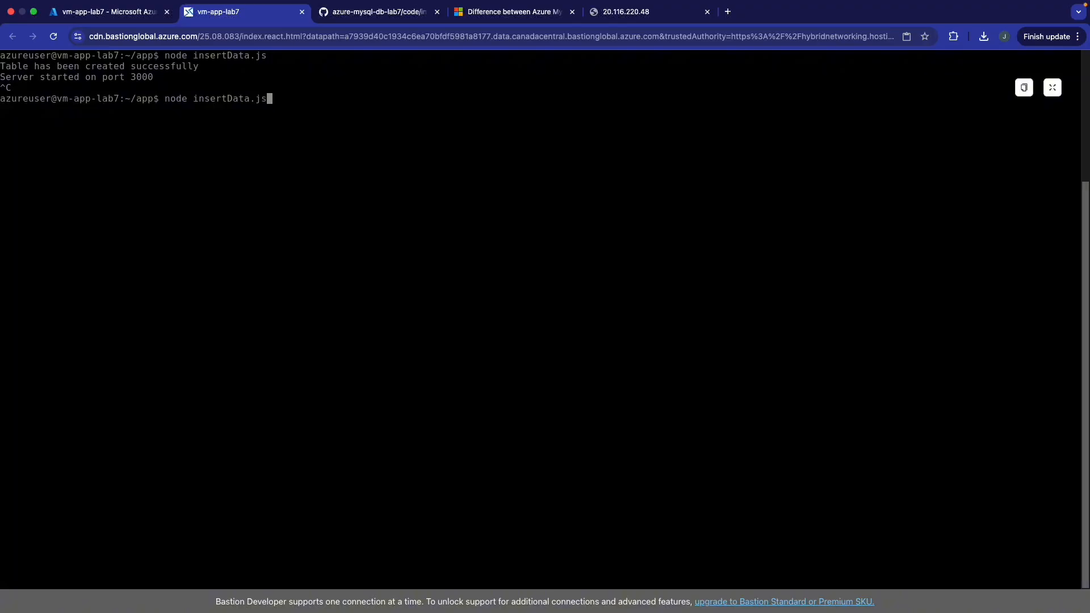
key(BackSpace)
key(BackSpace)
text(ret)
key(Tab)
key(Return)
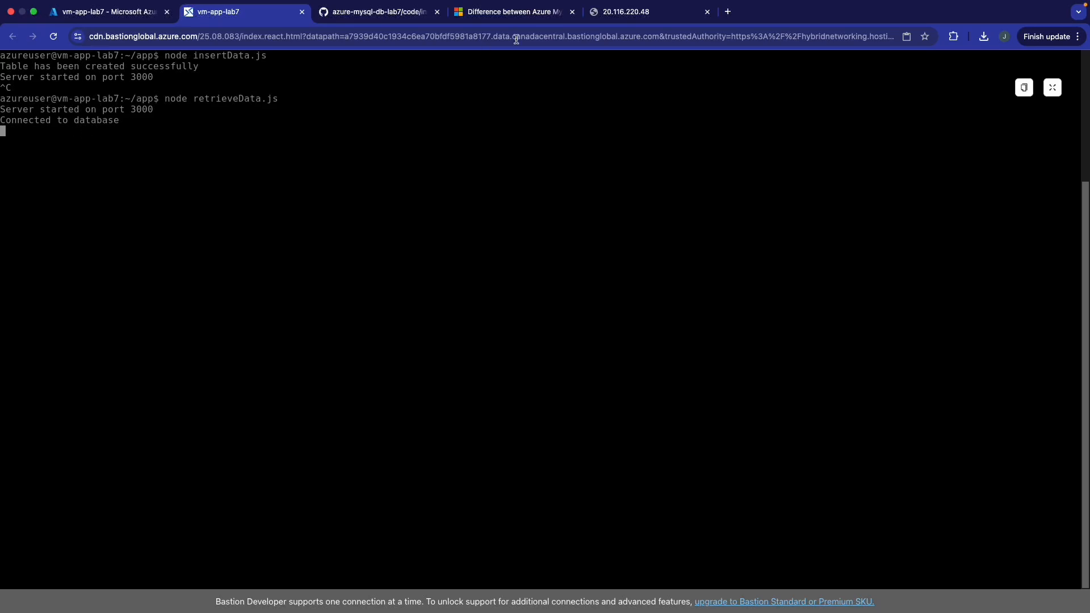
- Reload 20.116.220.48:3000 until it returns the stored user record with id 1
click(627, 12)
key(super+r)
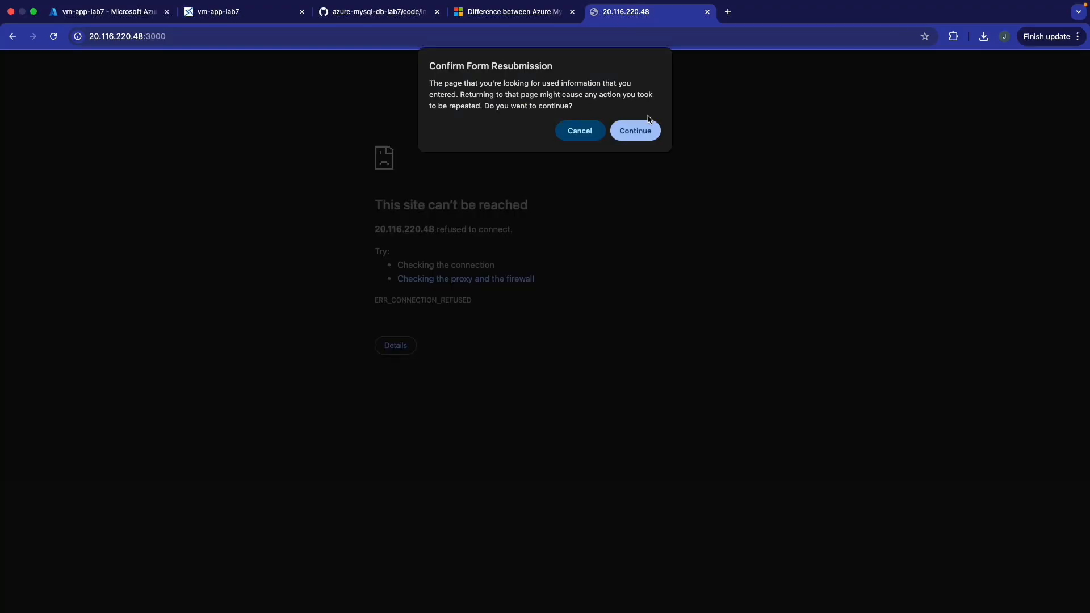
click(649, 135)
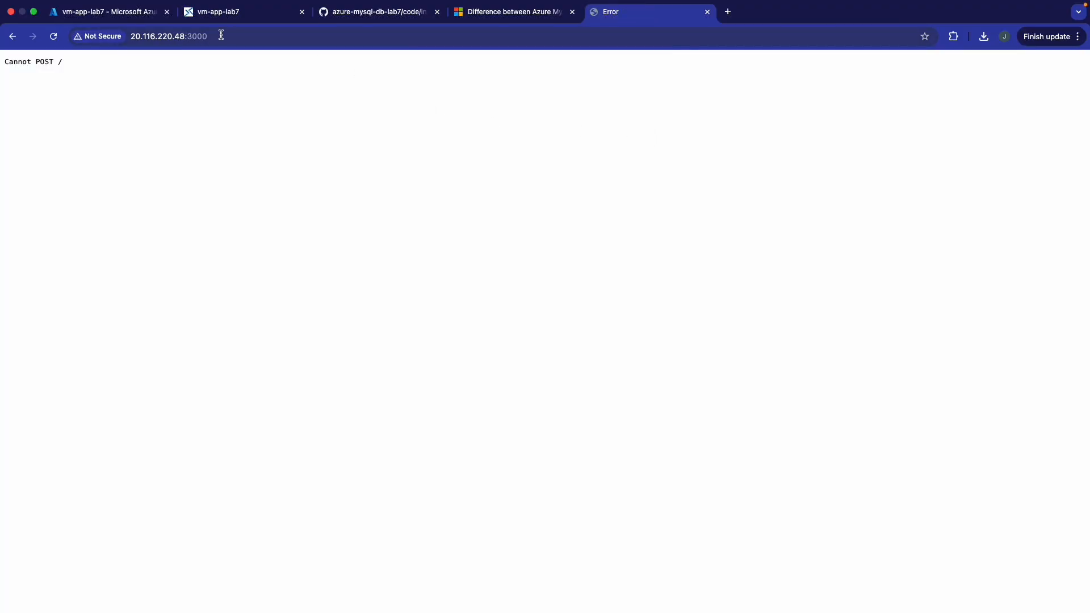
click(54, 37)
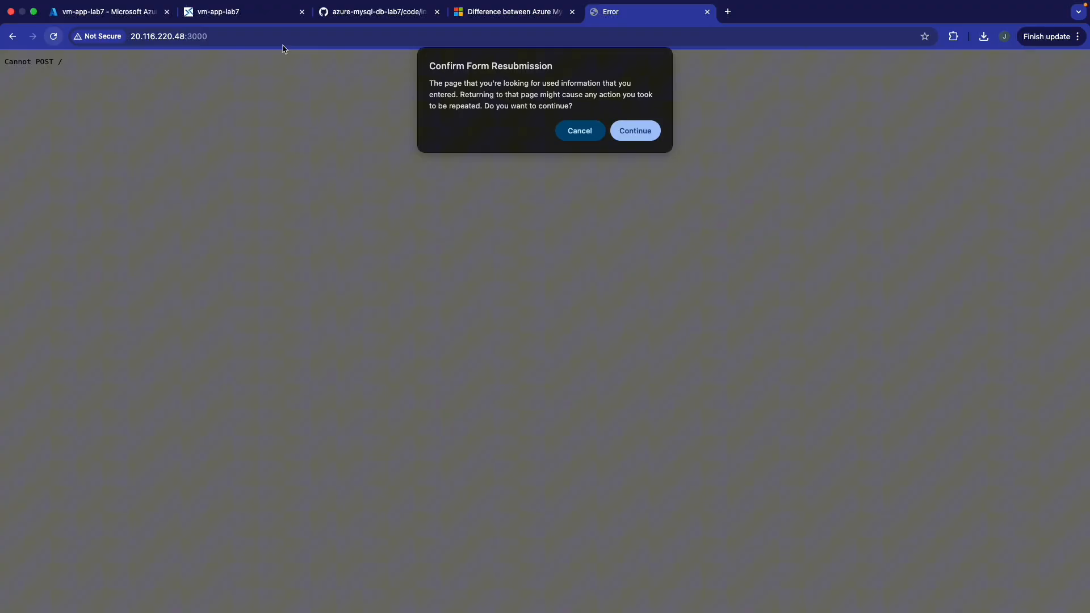
click(646, 137)
click(271, 13)
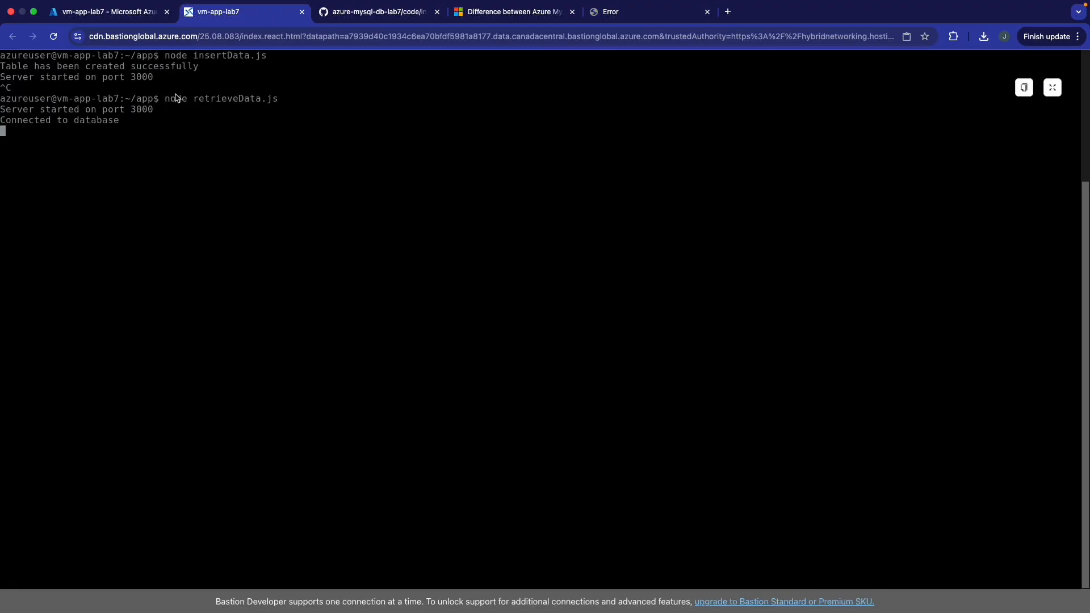
click(649, 20)
click(487, 41)
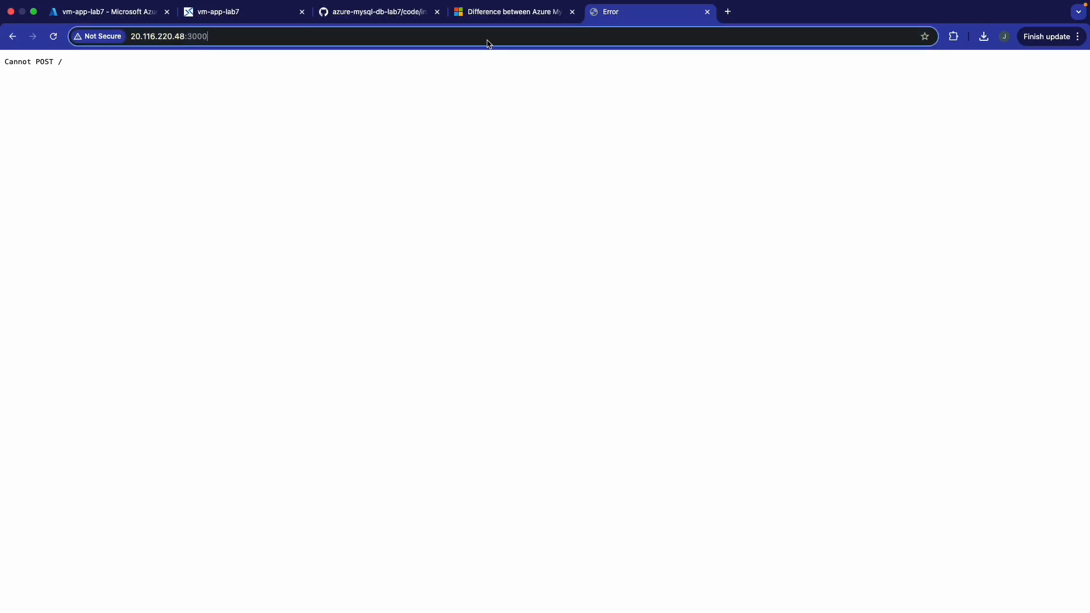
key(Return)
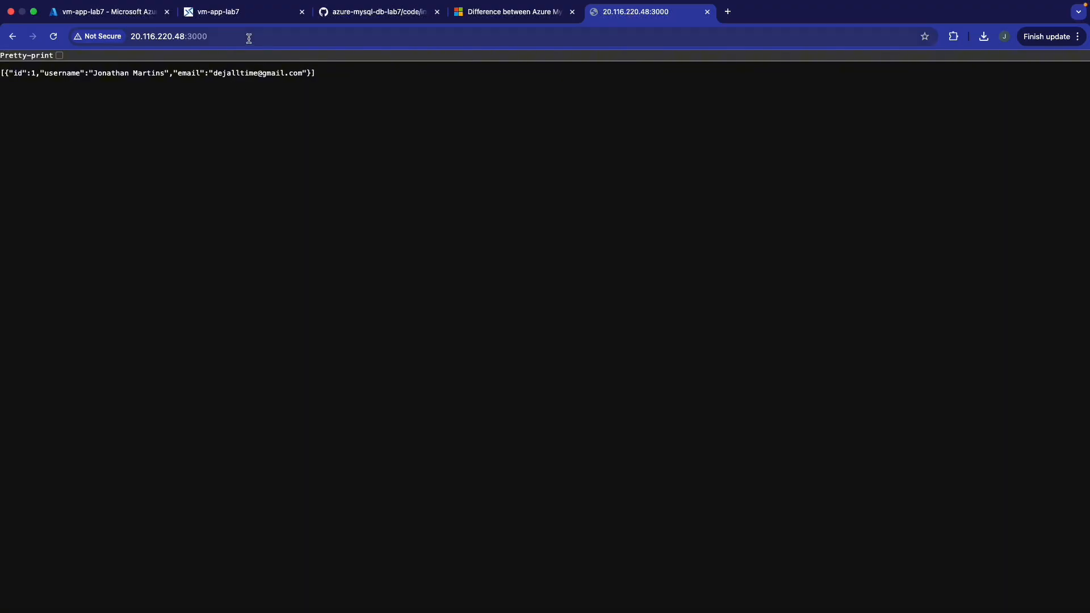
- Stop retrieveData.js and restart the insertData.js server
click(243, 18)
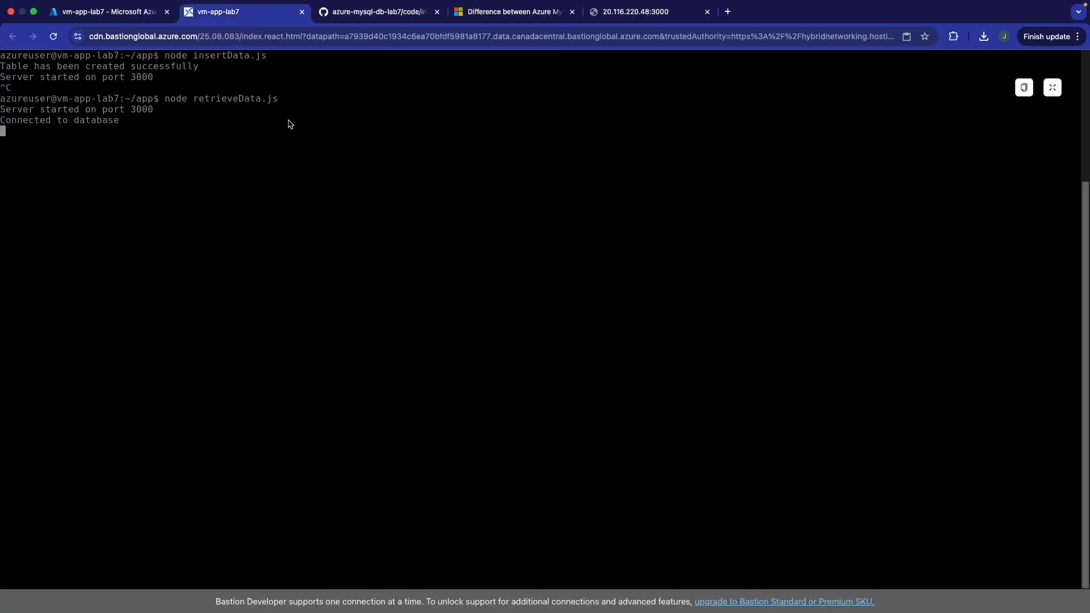
key(ctrl+c)
key(Up)
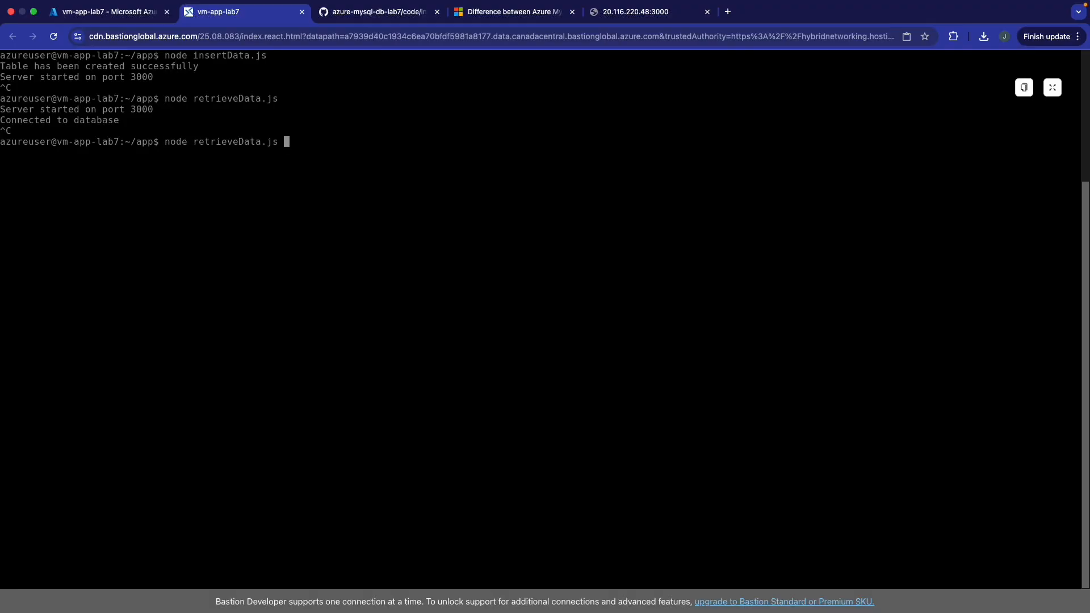
key(Up)
key(Return)
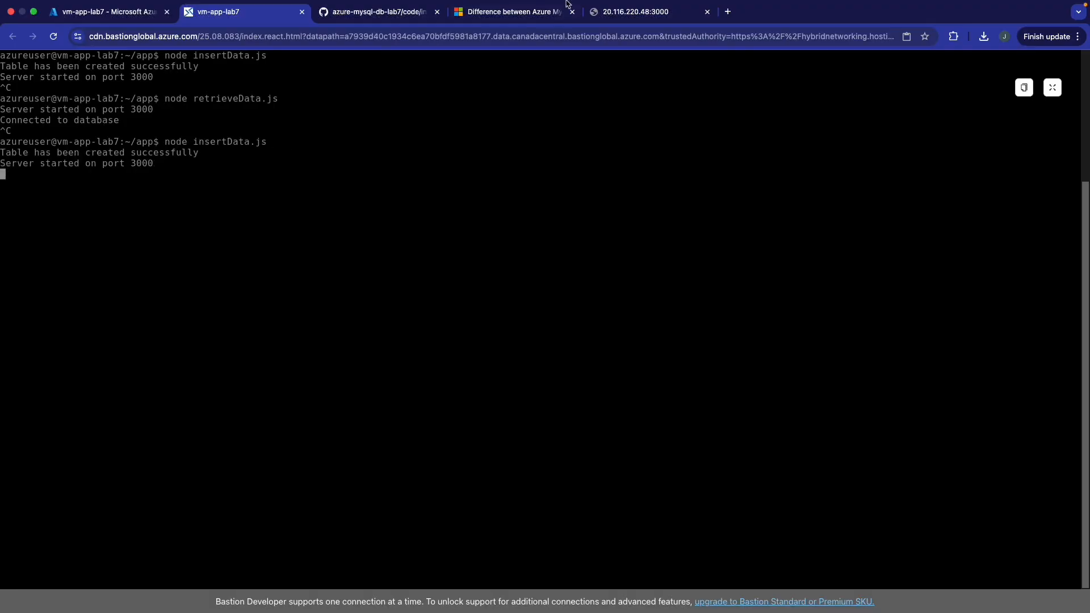
- Submit a second user on the Data Entry Form with a saved email and a new name
click(621, 19)
key(super+r)
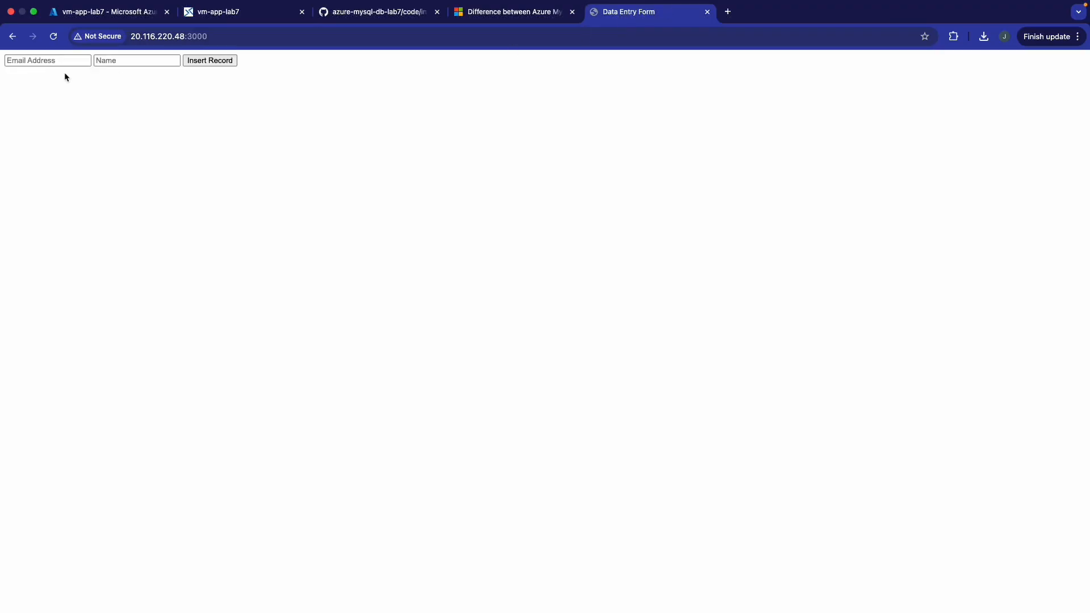
click(30, 59)
click(121, 124)
click(118, 61)
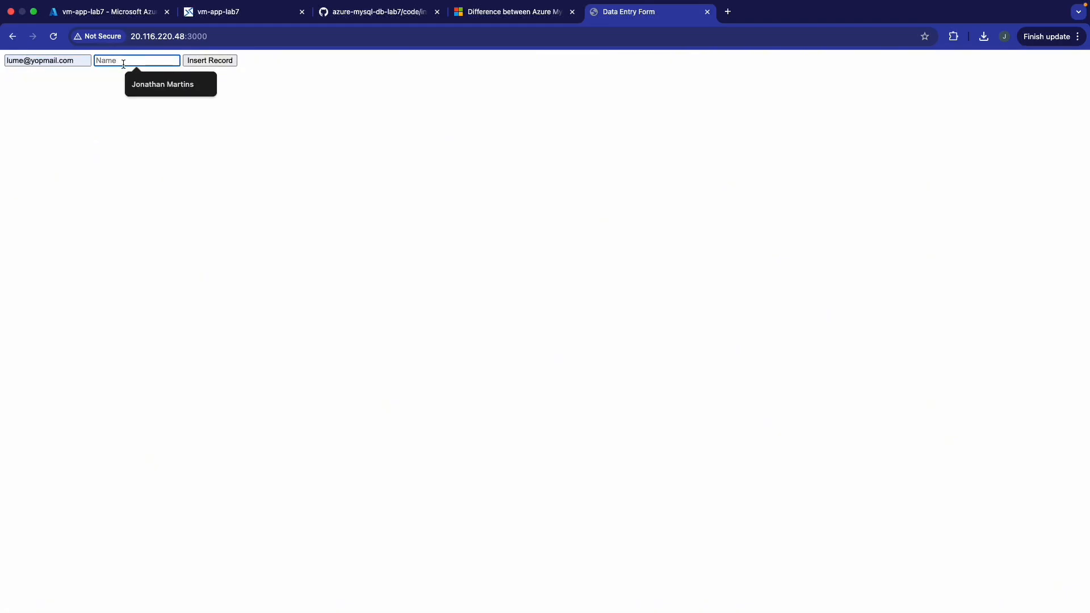
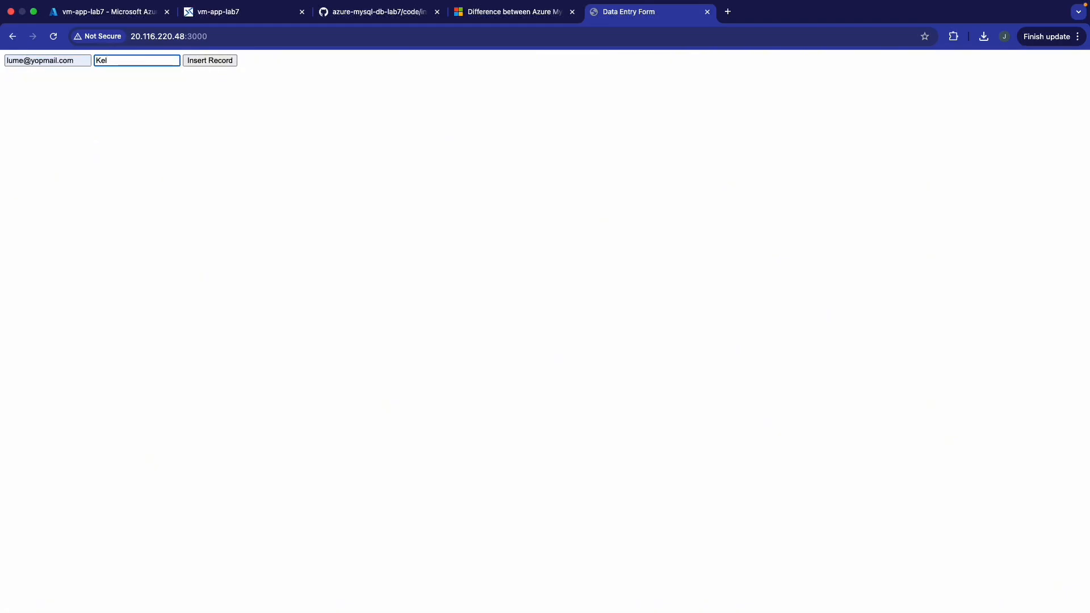
click(203, 61)
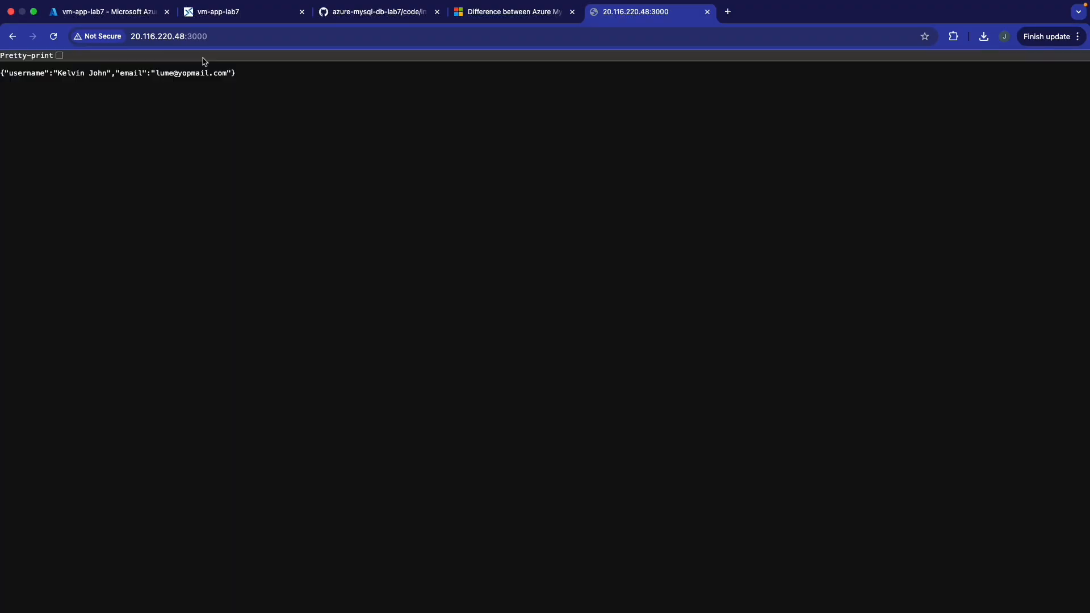
- Stop the insert server and run retrieveData.js again
click(214, 12)
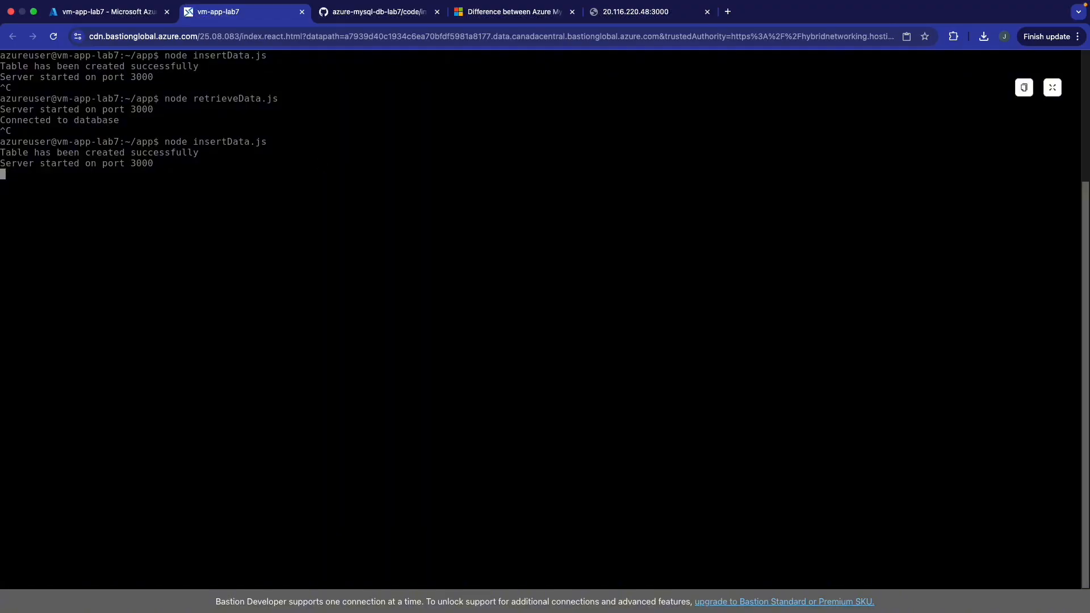
key(ctrl+x)
key(ctrl+c)
key(Up)
key(Up)
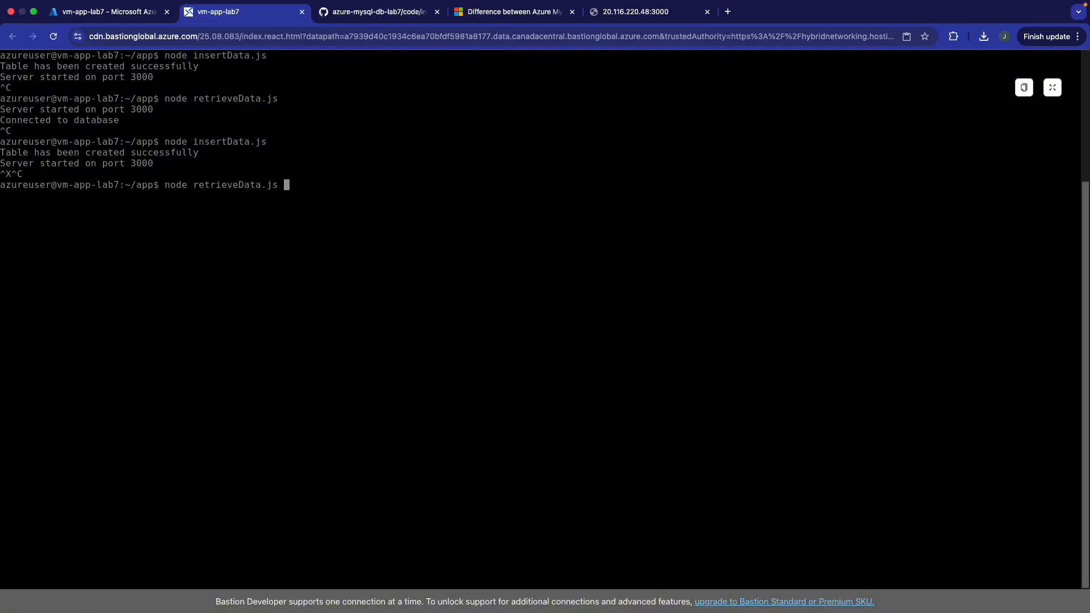
key(Return)
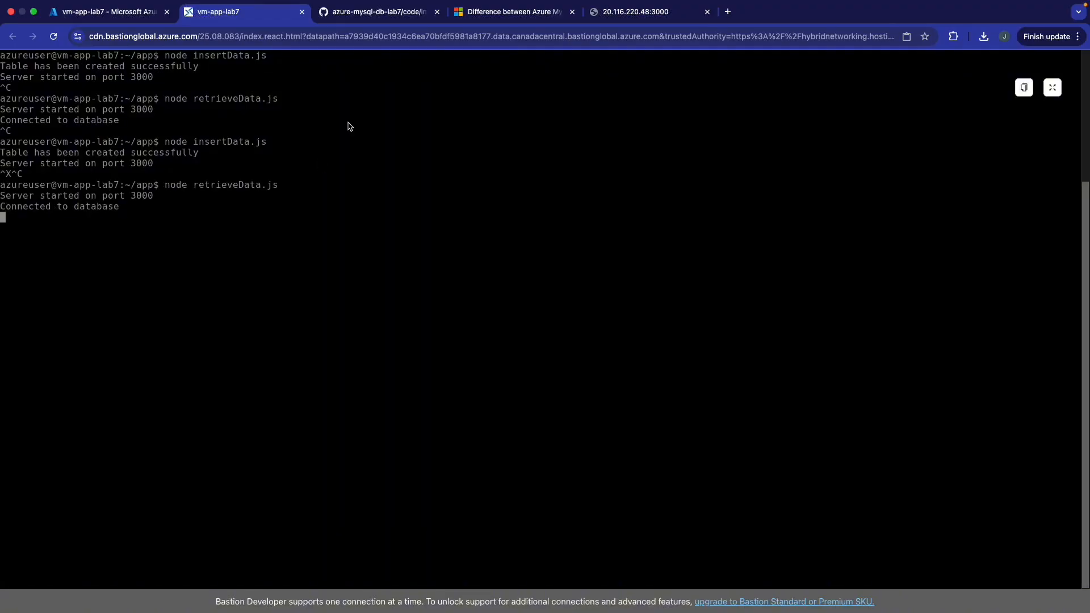
- Reload 20.116.220.48:3000 until it lists both user records as JSON
click(620, 14)
key(super+r)
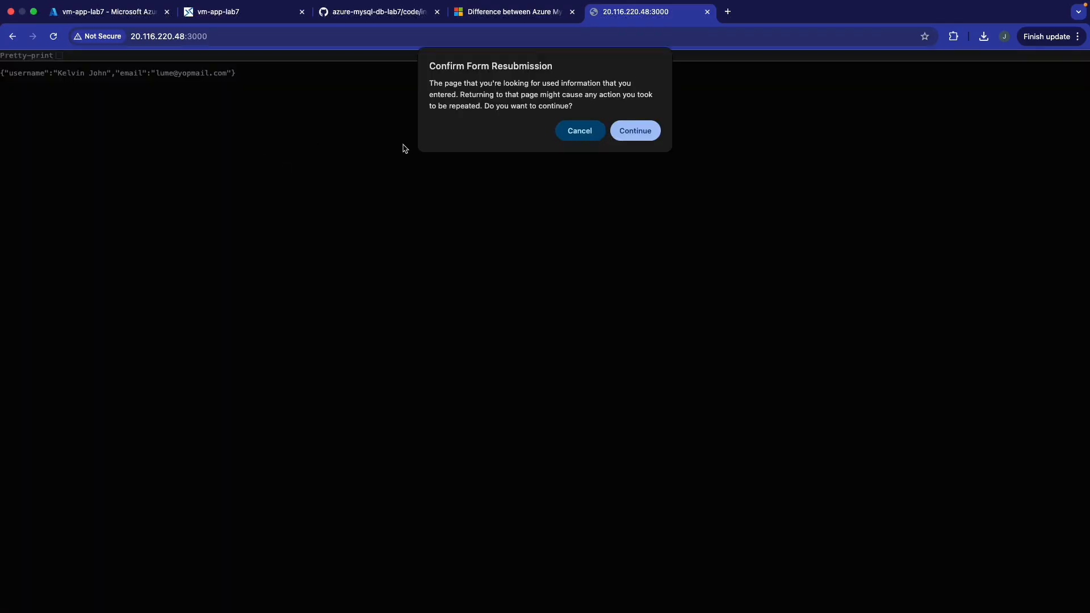
click(631, 132)
key(super+r)
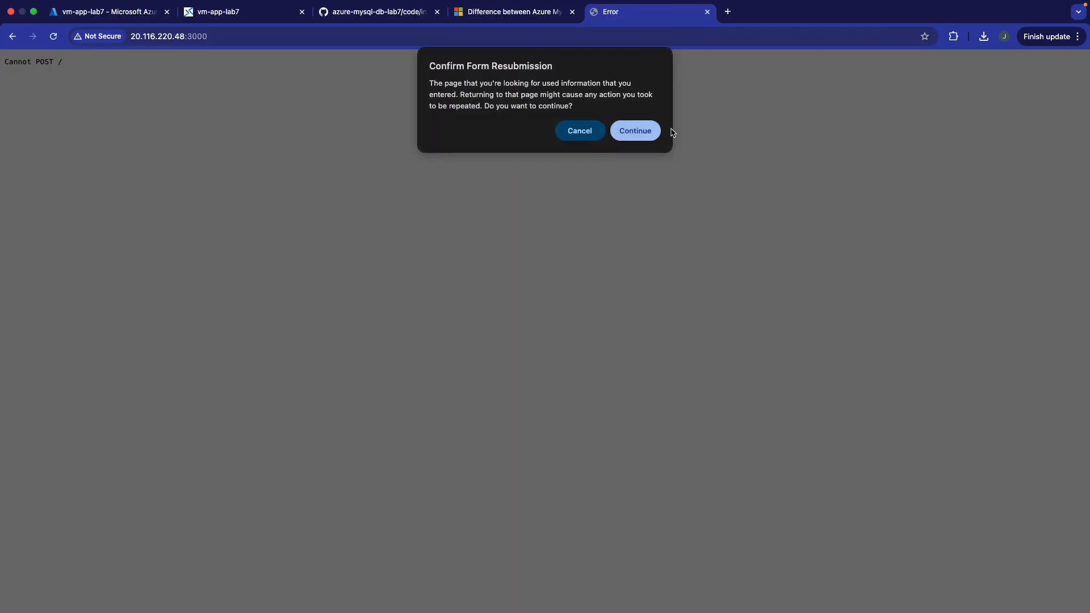
click(631, 130)
key(super+r)
click(649, 139)
key(super+r)
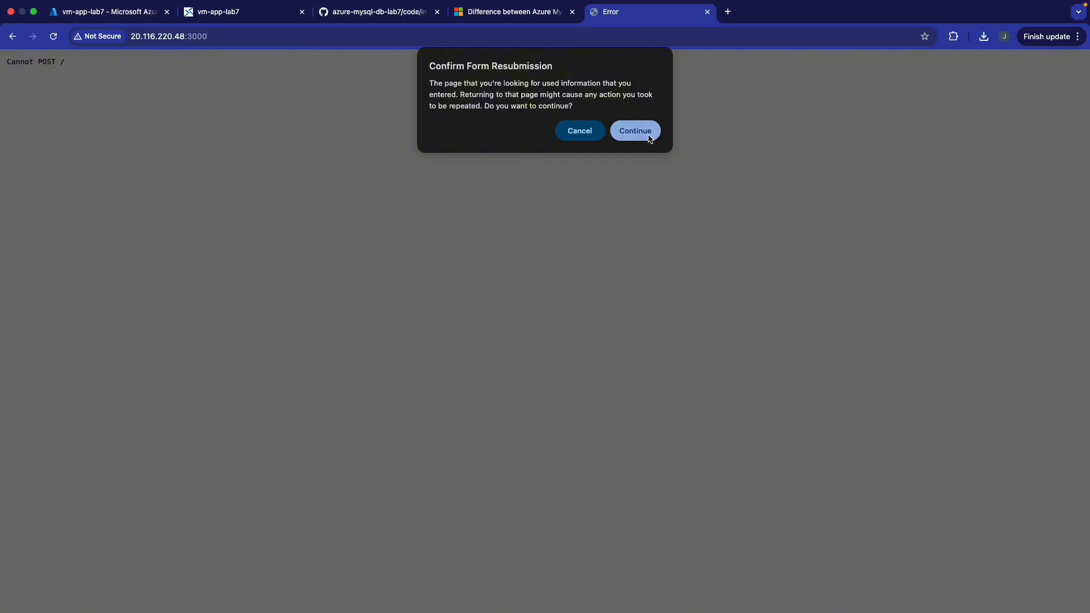
click(649, 138)
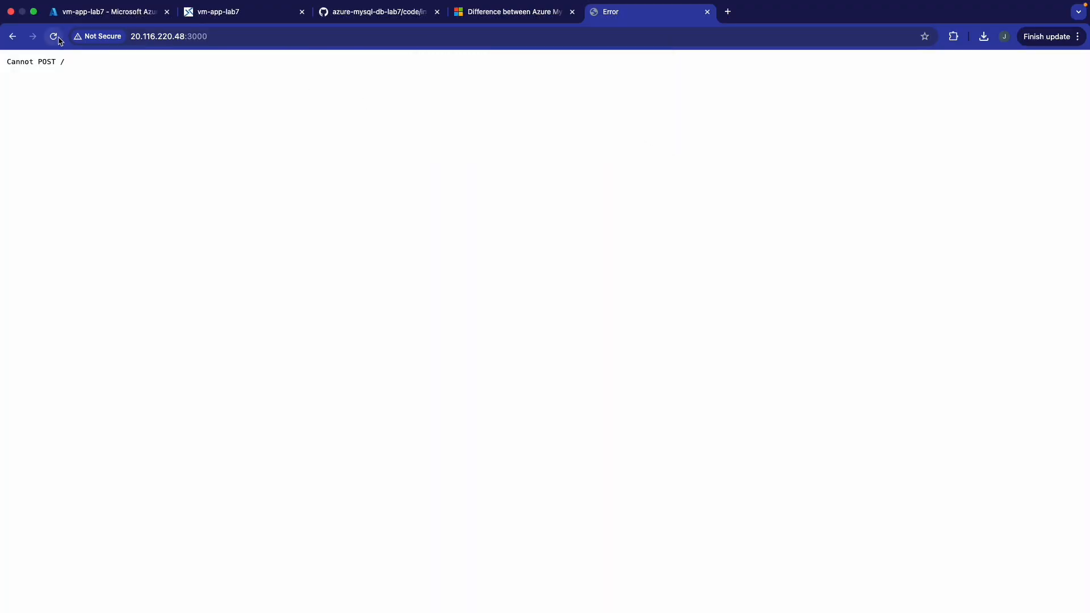
click(60, 38)
click(627, 140)
key(super+r)
click(627, 139)
click(258, 39)
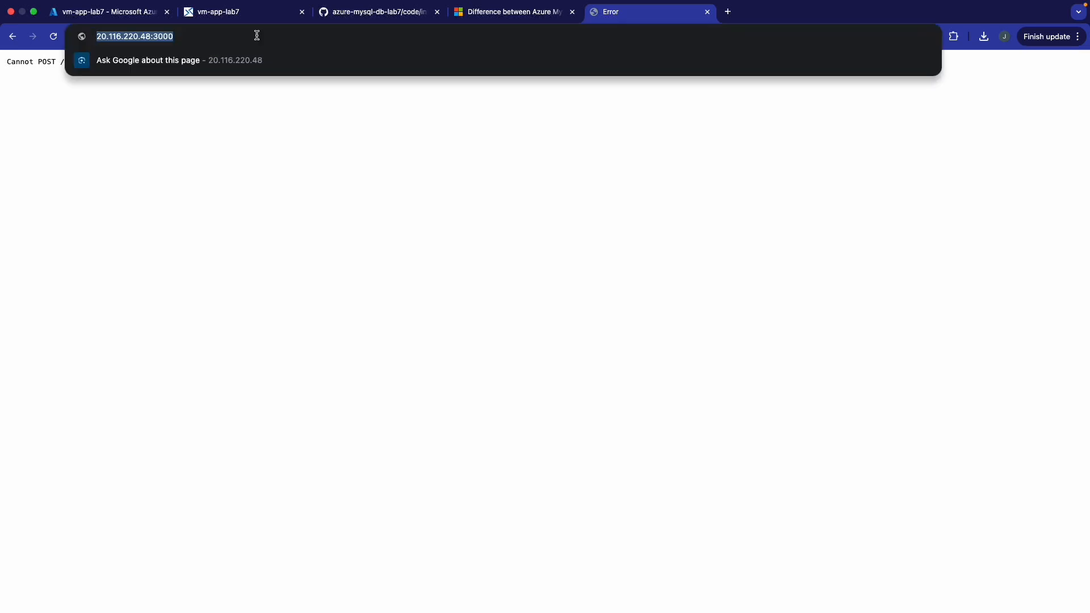
key(Return)
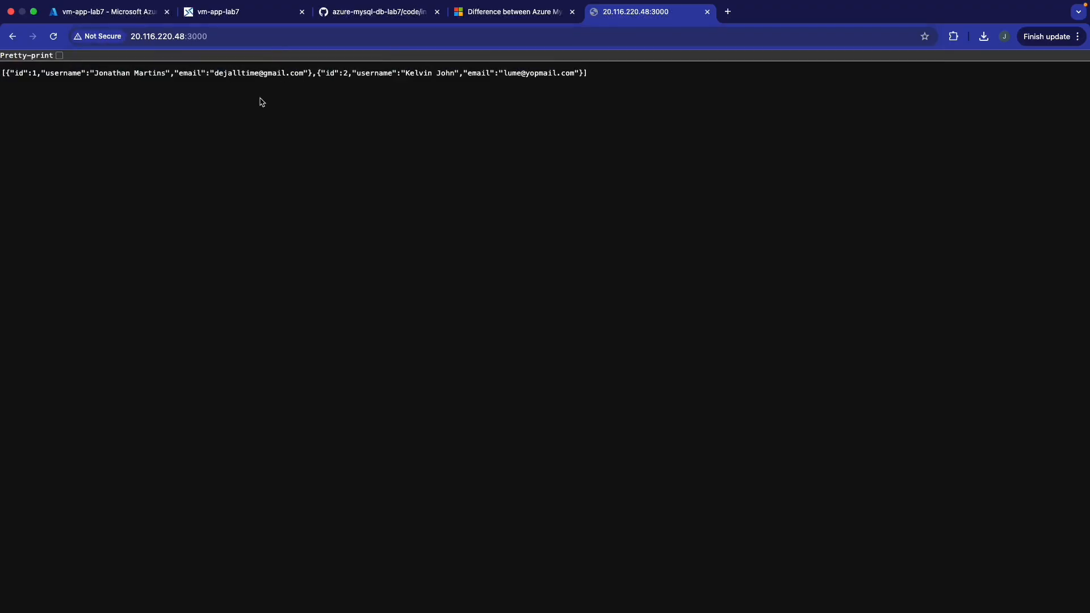
- Highlight the usernames of the two returned user records
drag(77, 74, 169, 75)
drag(399, 73, 461, 74)
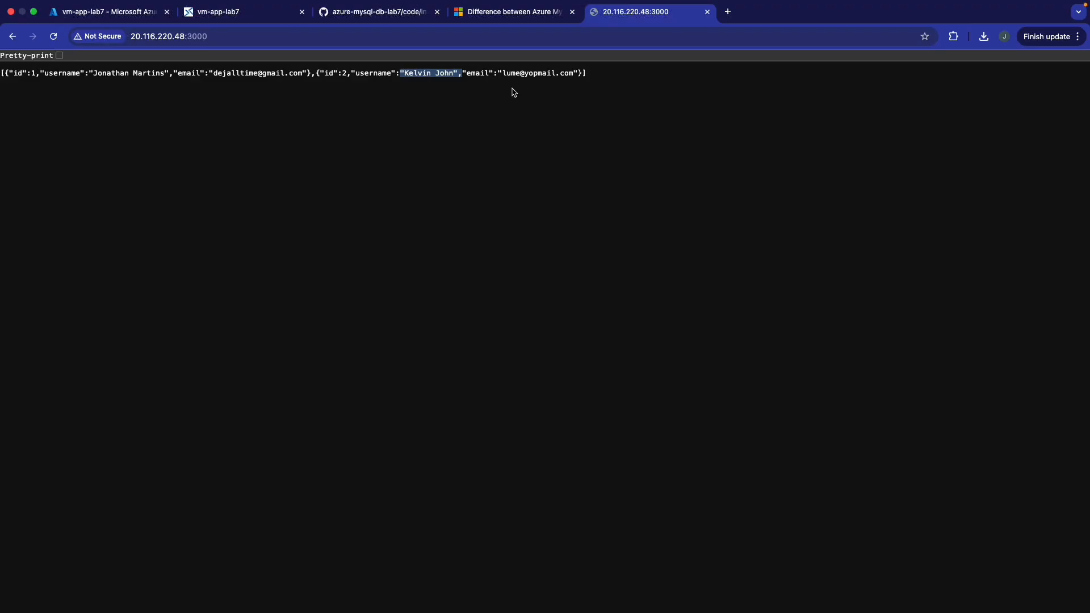
key(ctrl+Right)
key(ctrl+Left)
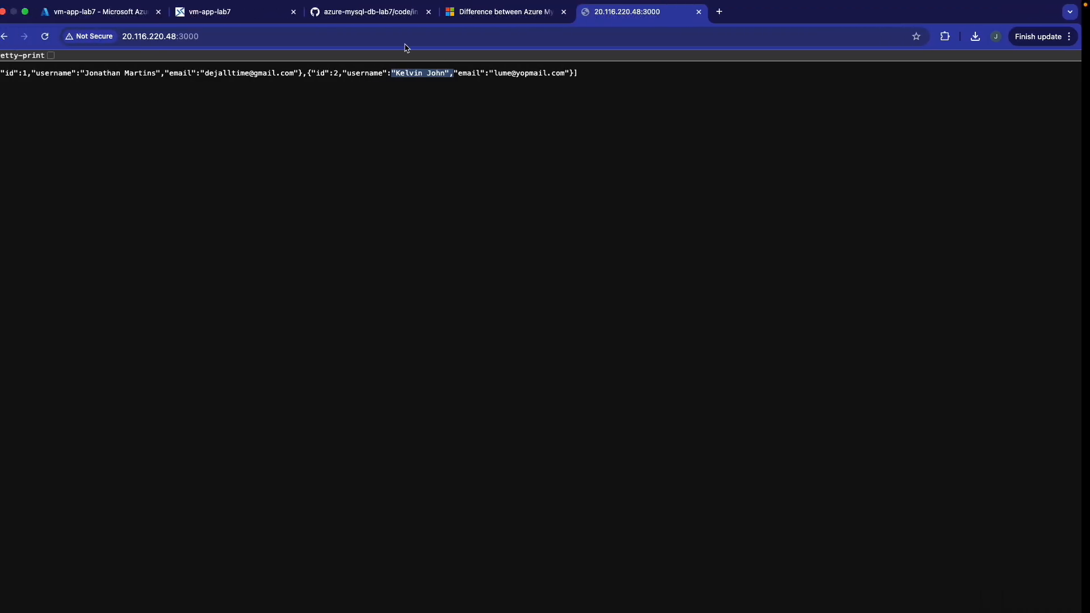
click(363, 13)
- Open README.md on GitHub to show the VM, MySQL primary and read-replica architecture diagram
scroll(493, 221, up, 5)
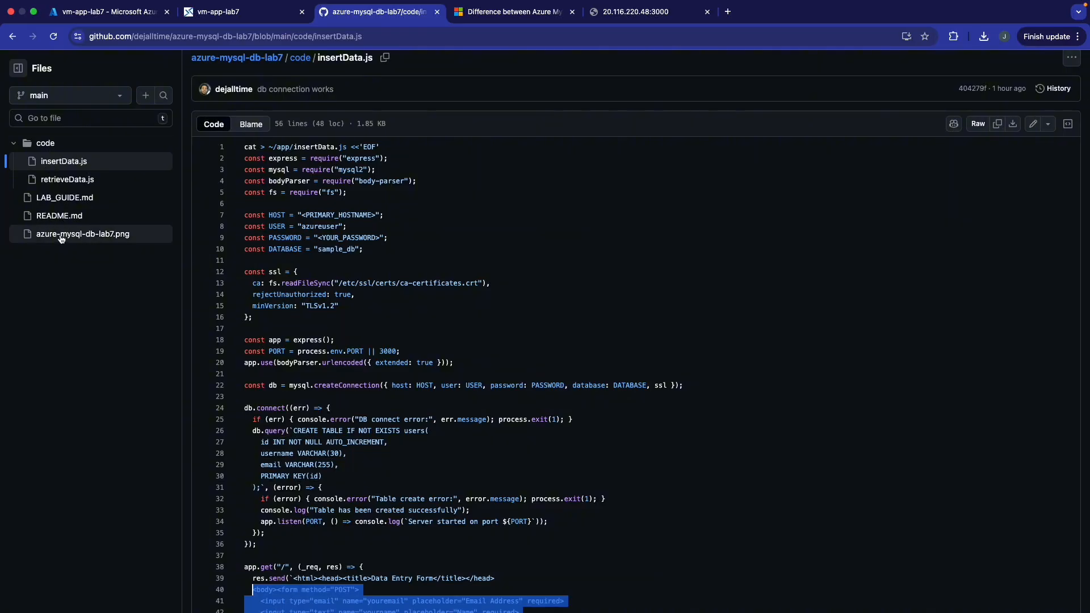
click(64, 210)
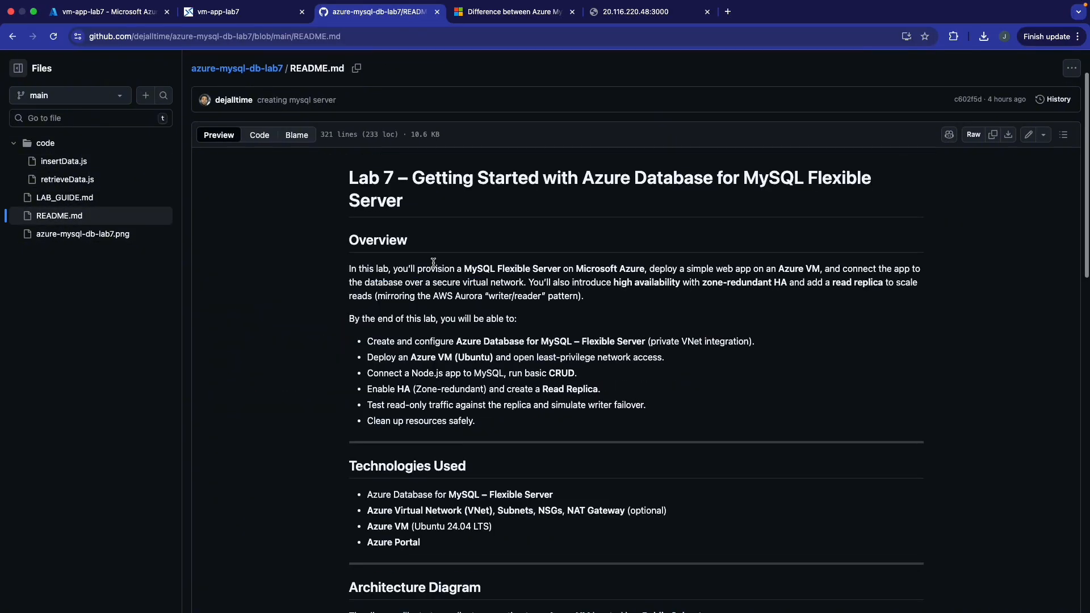
scroll(435, 267, down, 20)
scroll(435, 267, up, 8)
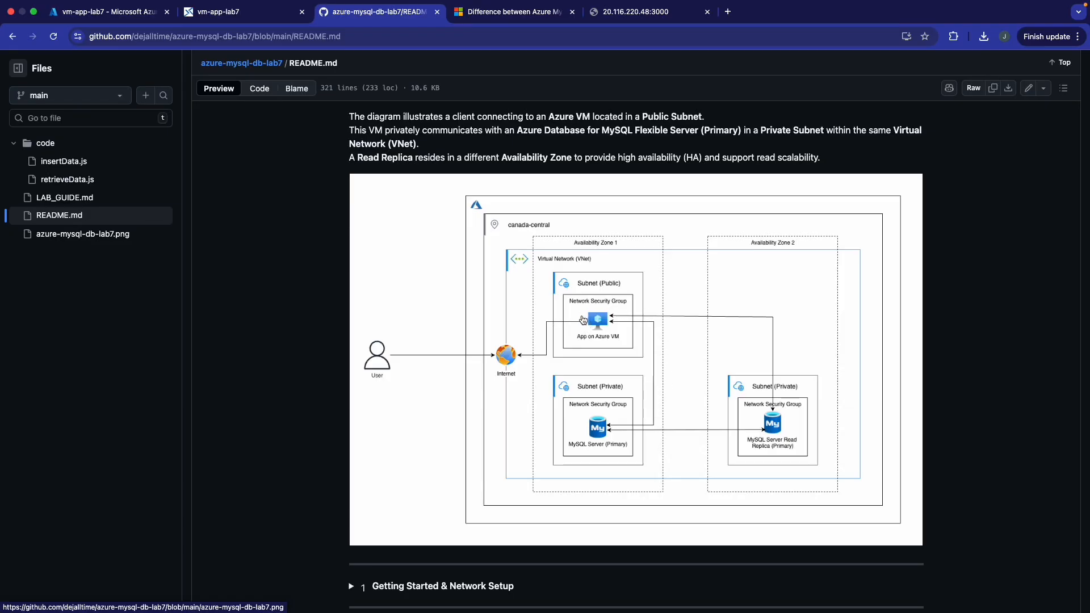
- Stop the running retrieveData.js server and rerun node insertData.js in the VM terminal
click(239, 12)
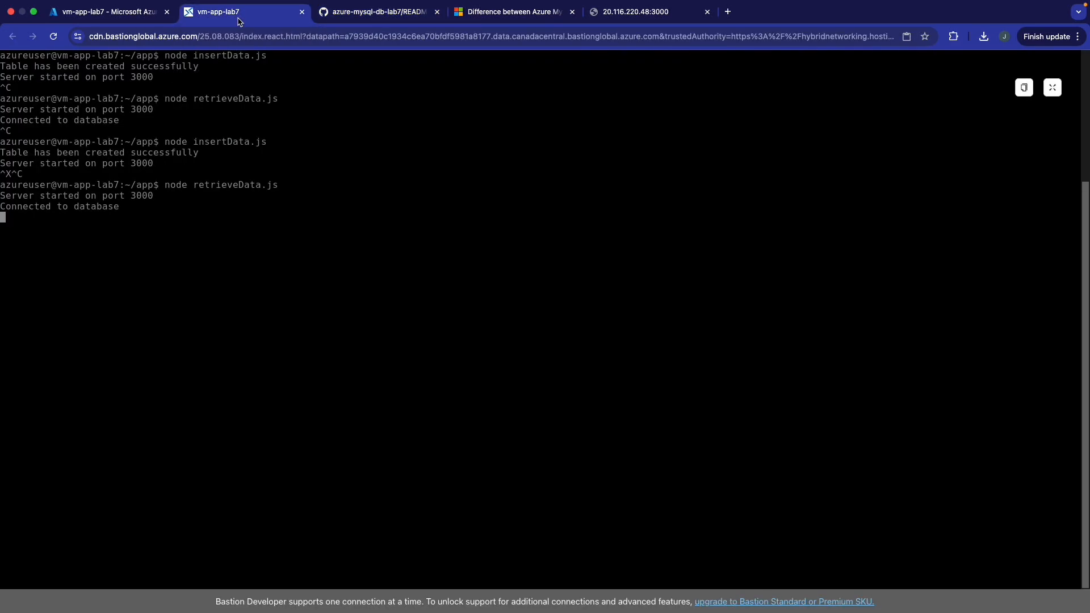
click(135, 18)
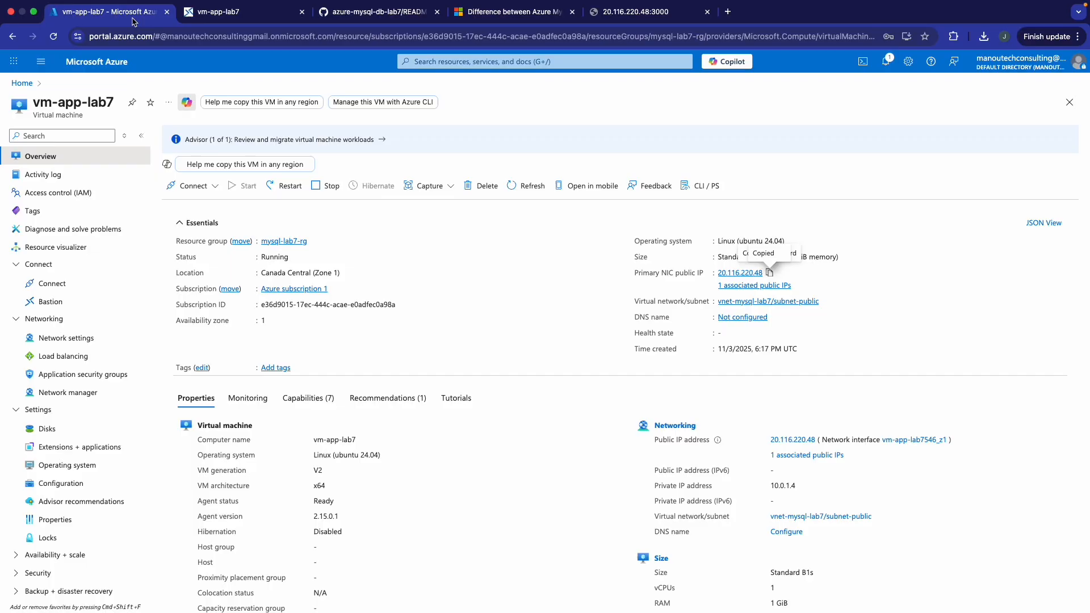
click(226, 21)
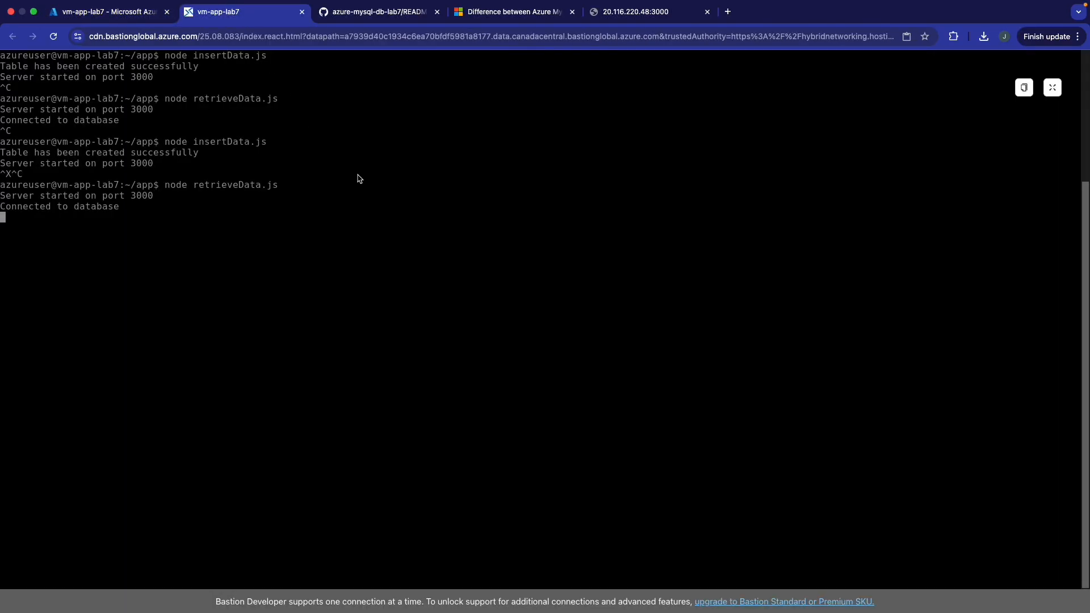
key(ctrl+c)
key(Up)
key(Up)
key(Down)
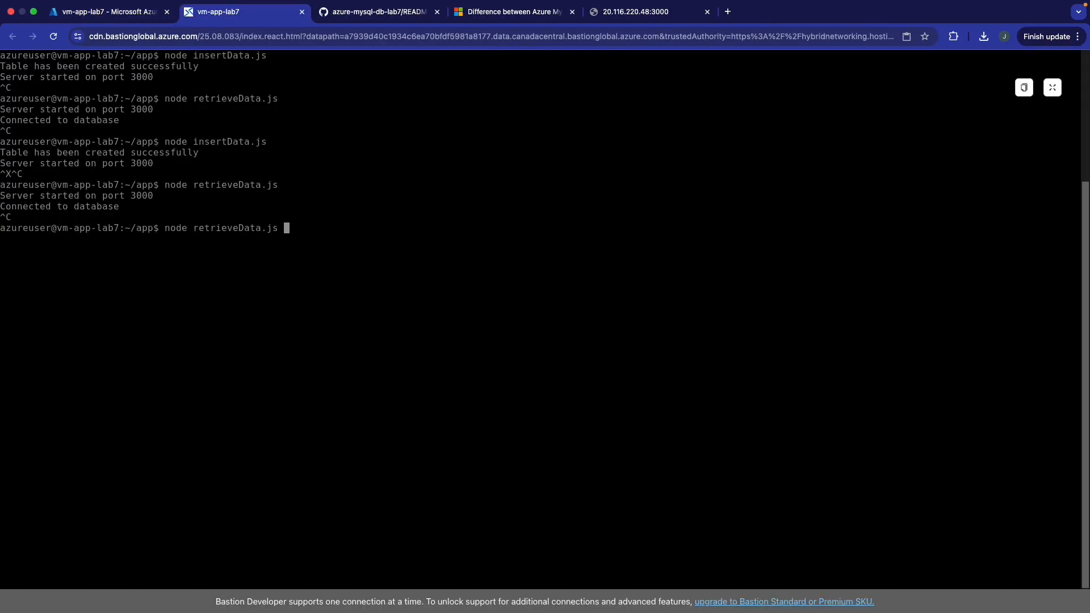
key(Up)
key(Up)
key(Up)
key(Up)
key(Down)
key(Down)
key(Down)
key(Down)
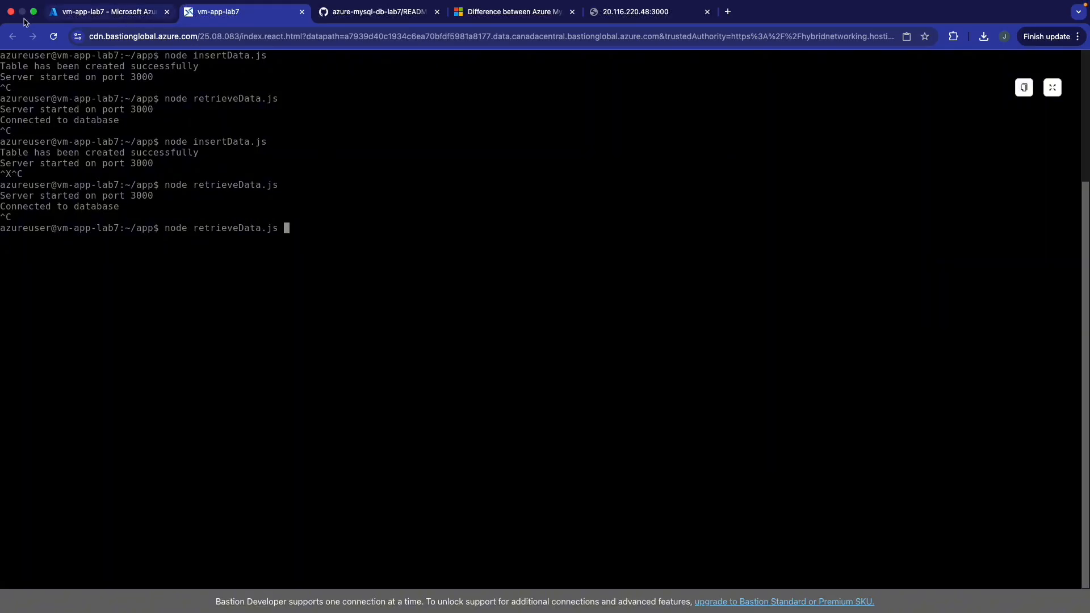
key(Up)
key(Return)
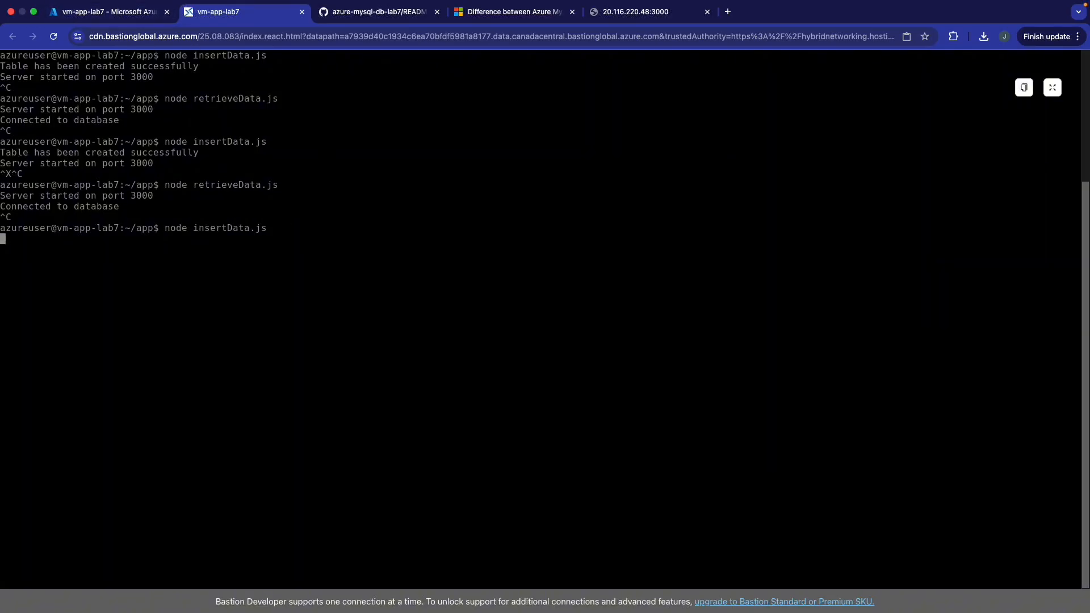
- Stop insertData.js and reopen retrieveData.js in nano to check its database host
key(ctrl+x)
key(Up)
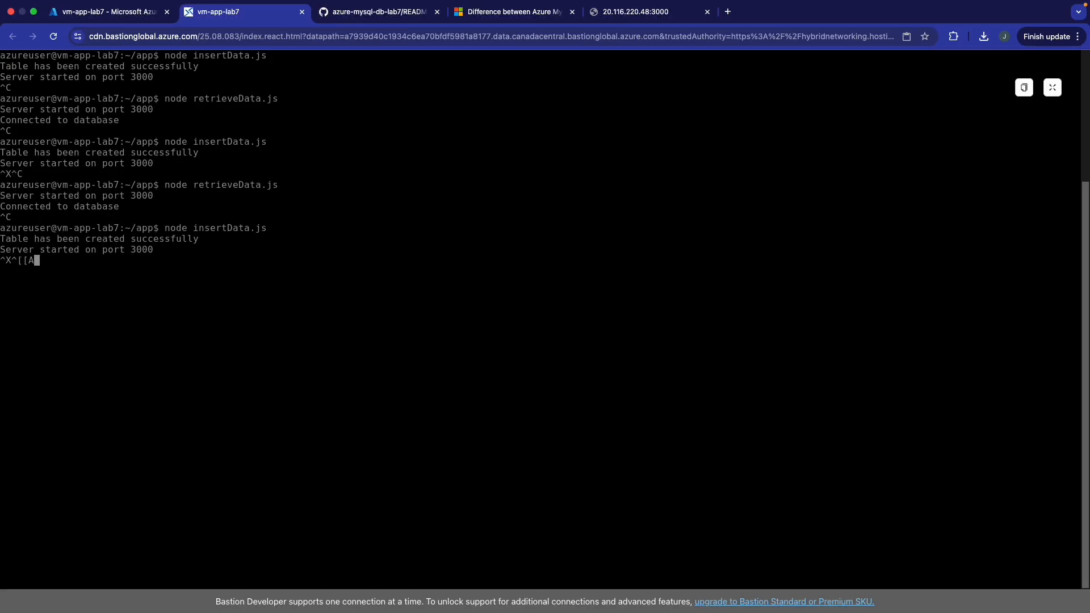
key(ctrl+x)
key(ctrl+c)
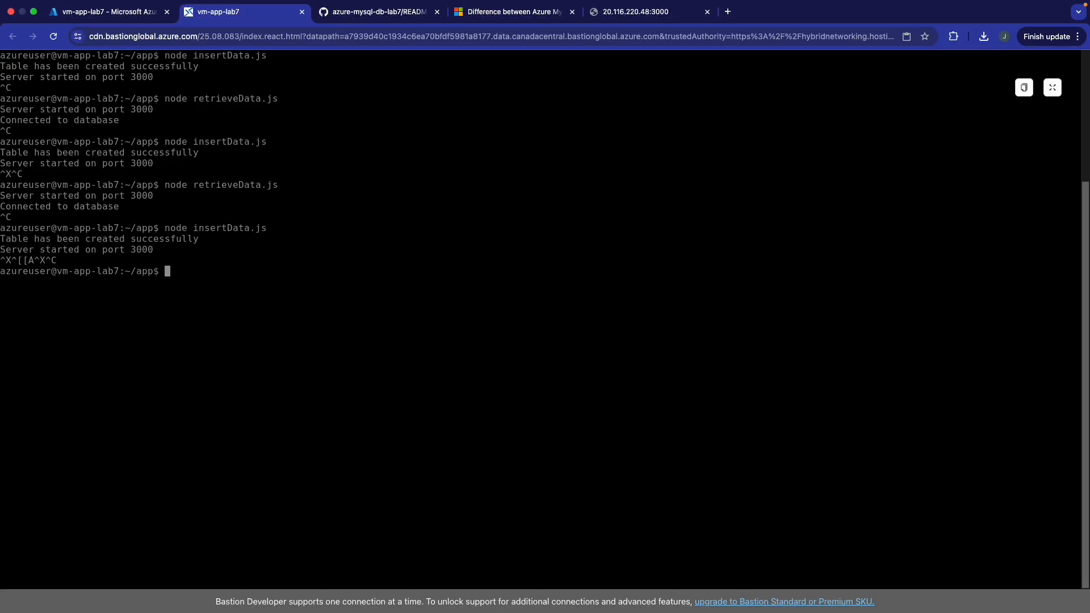
key(Up)
key(Up)
key(Up)
key(Up)
key(Up)
key(Up)
key(Up)
key(Return)
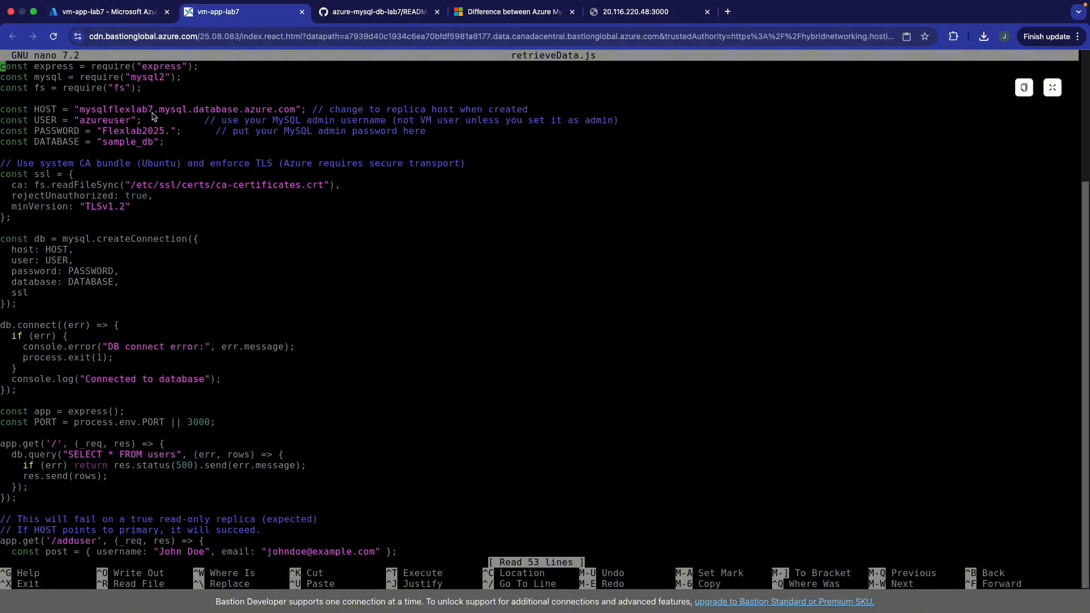
click(123, 16)
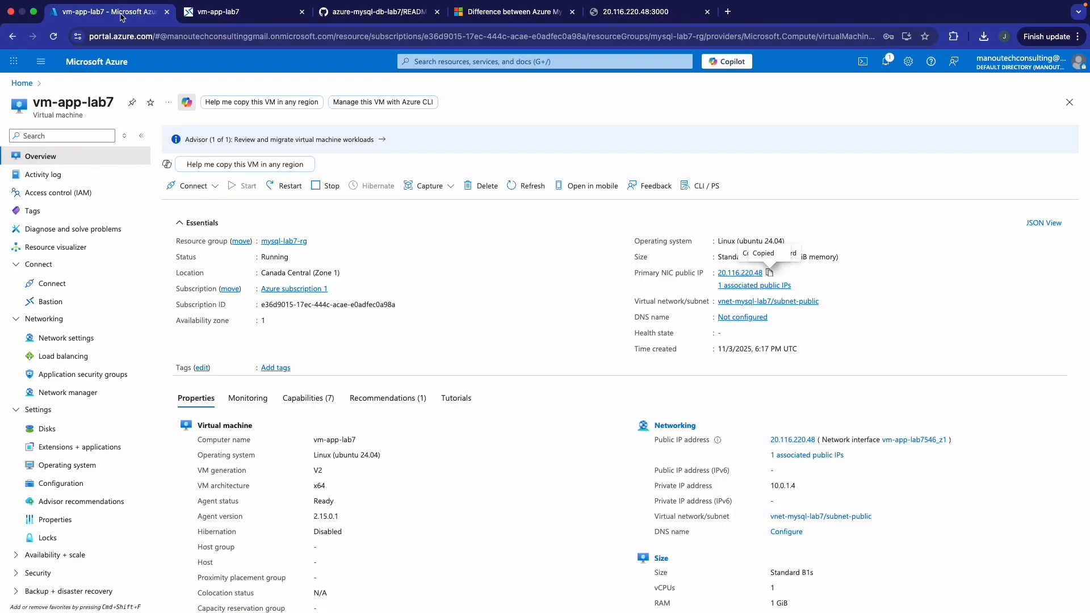
- Copy the endpoint mysqlflexlab7.mysql.database.azure.com from the mysqlflexlab7 server overview
click(23, 83)
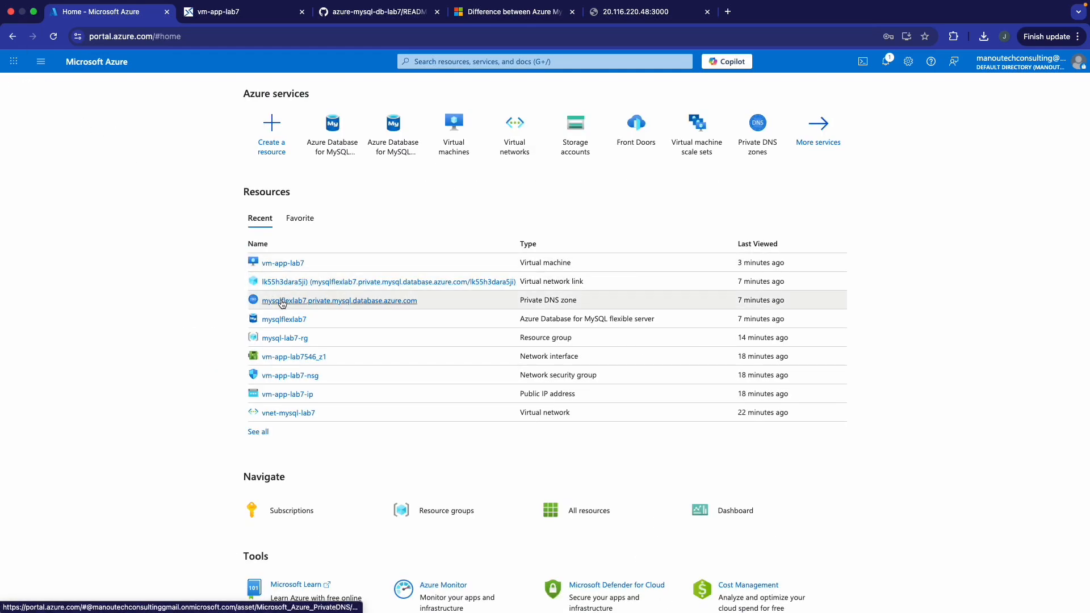
click(284, 321)
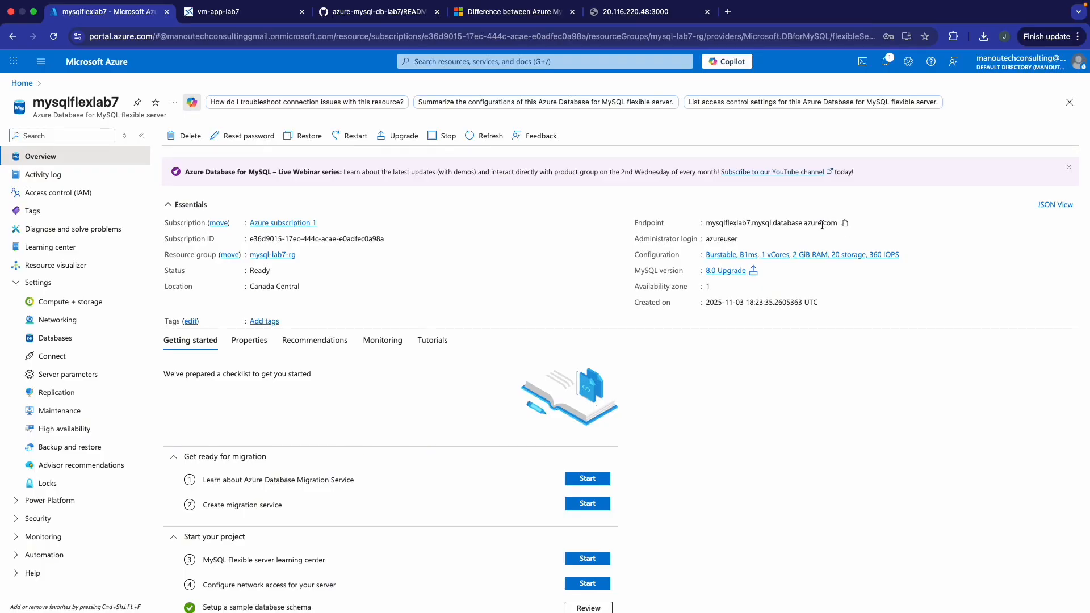
drag(702, 224, 848, 226)
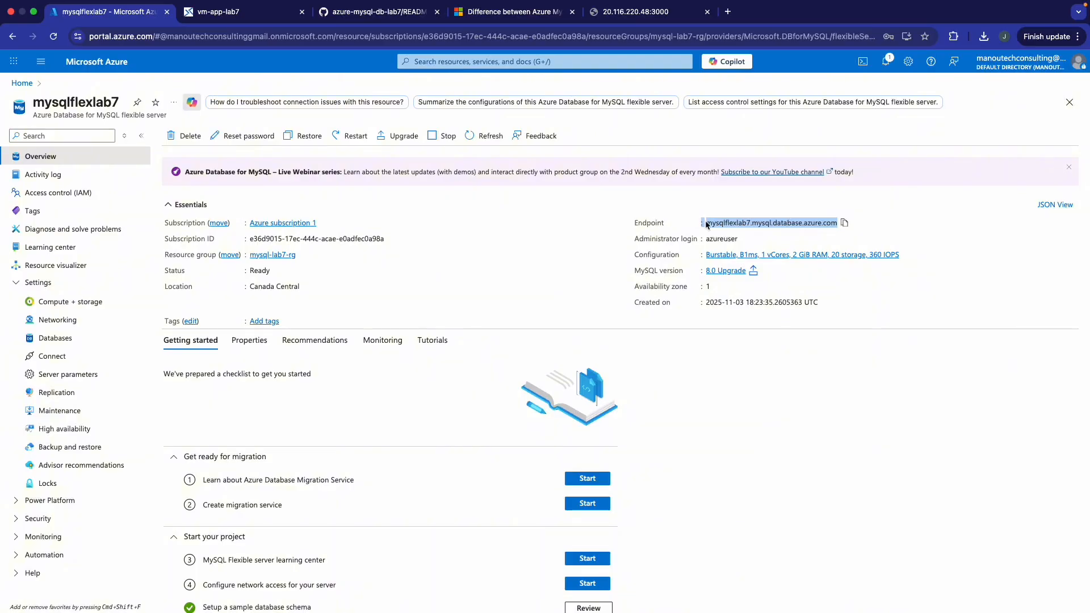
drag(707, 220, 835, 221)
scroll(823, 223, down, 1)
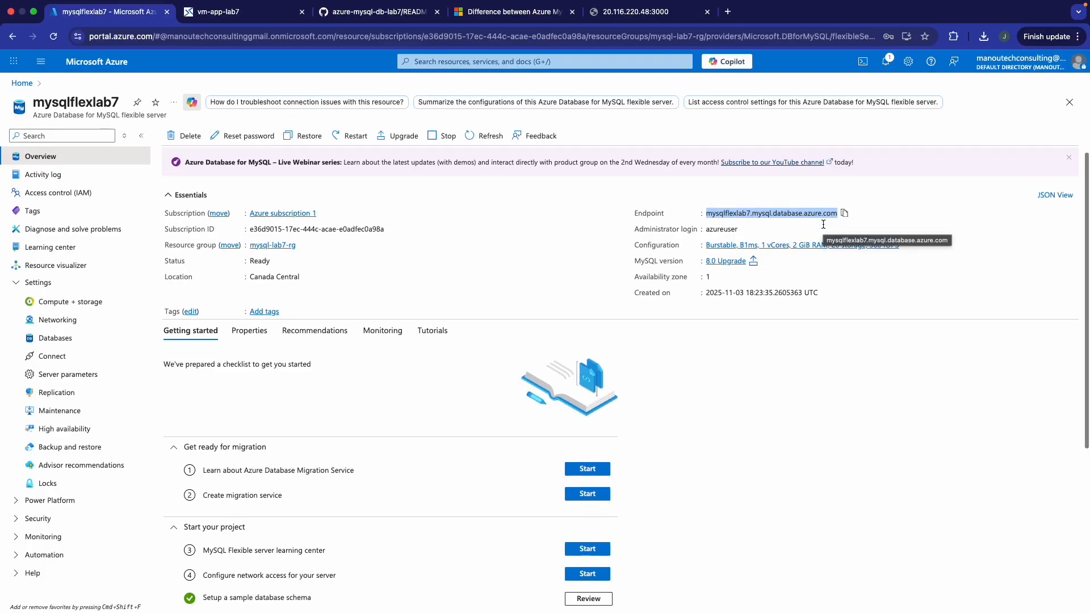
scroll(823, 229, up, 1)
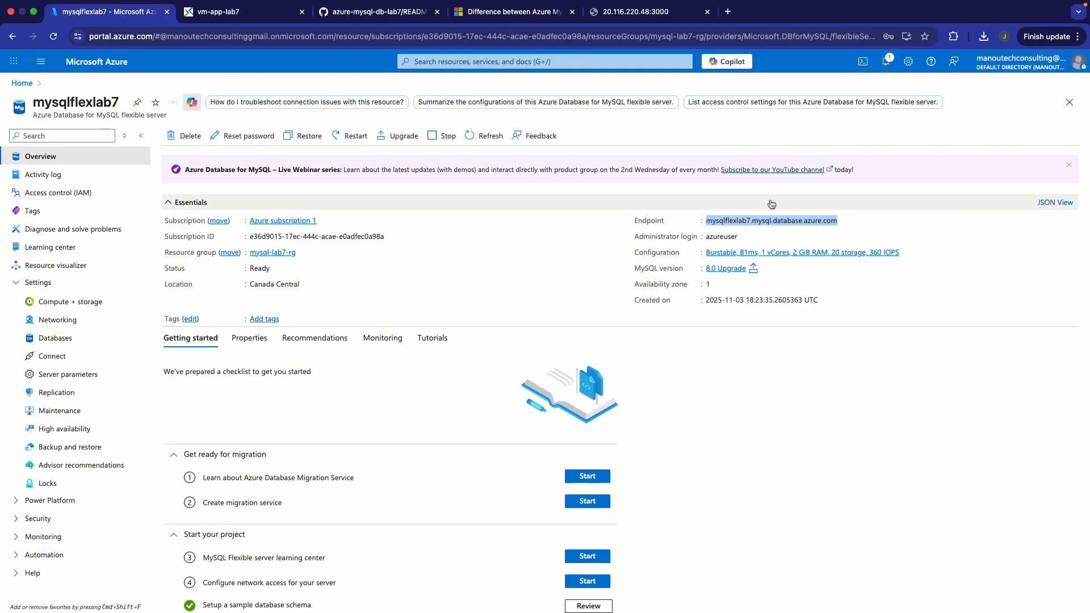
click(239, 17)
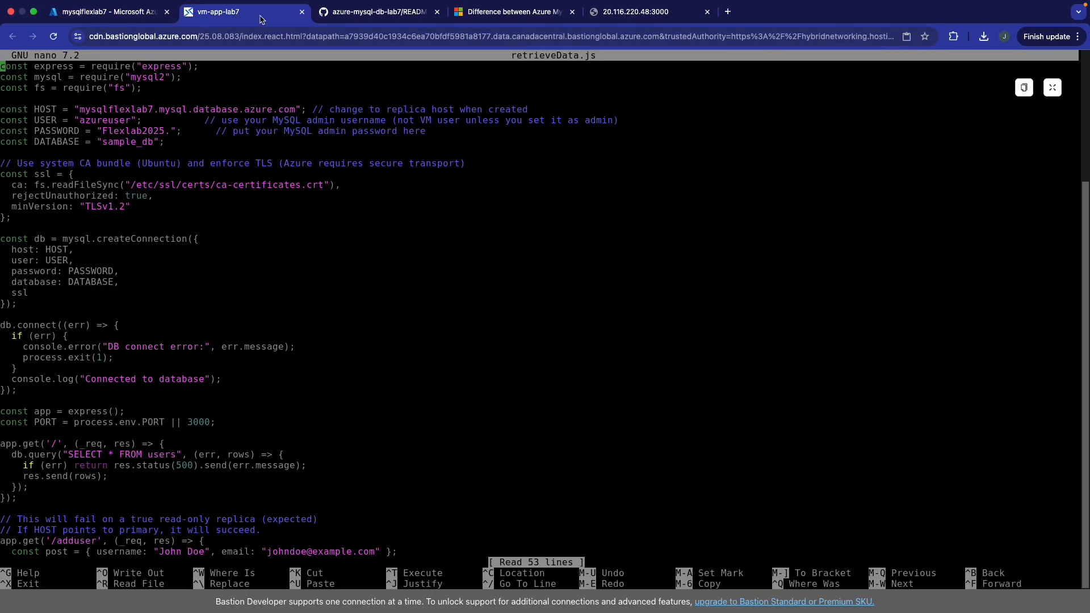
- Review the README architecture diagram, leave retrieveData.js as is, and return to mysqlflexlab7
click(369, 17)
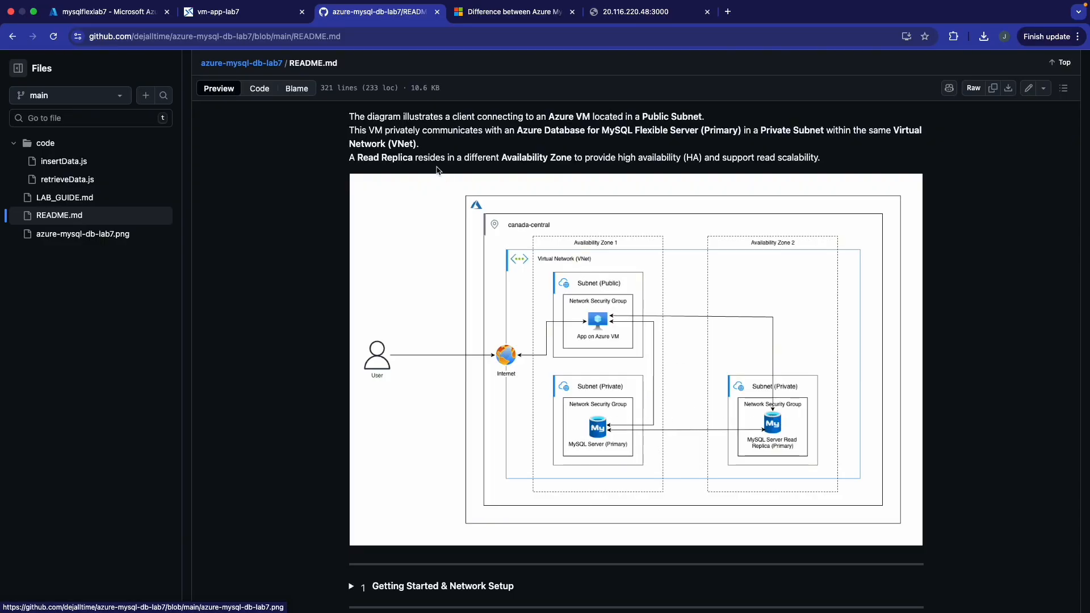
click(248, 23)
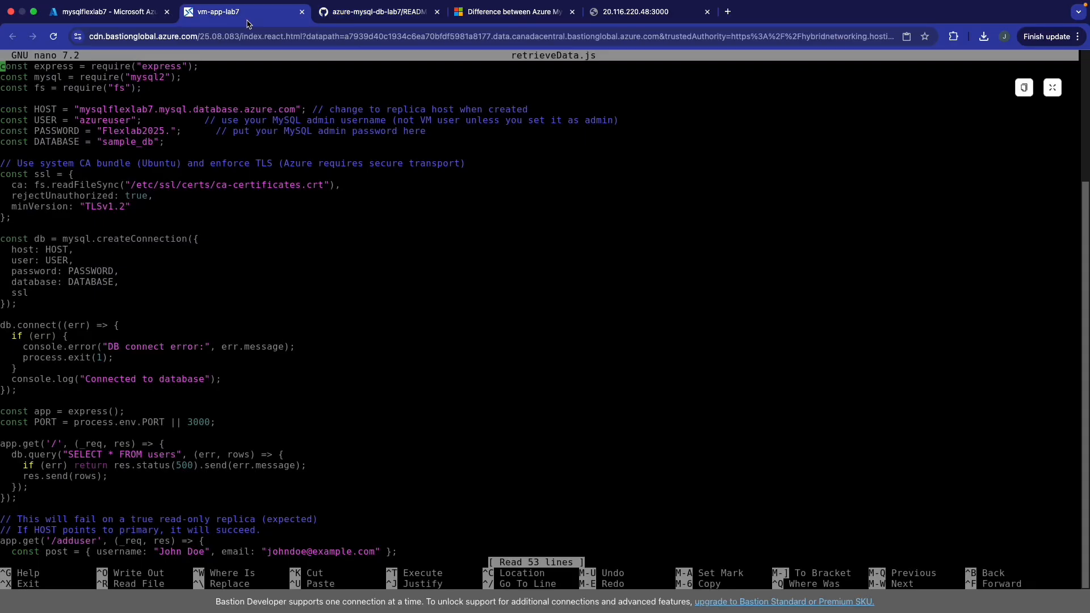
click(145, 18)
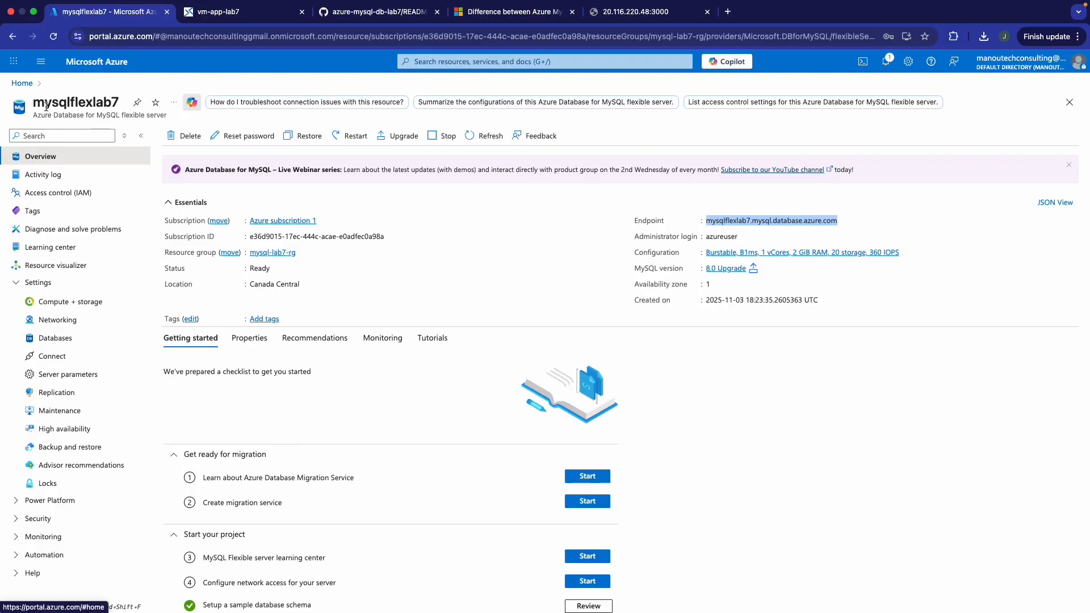
- Open mysqlflexlab7's Replication settings, which show Burstable tier doesn't support read replicas
click(60, 136)
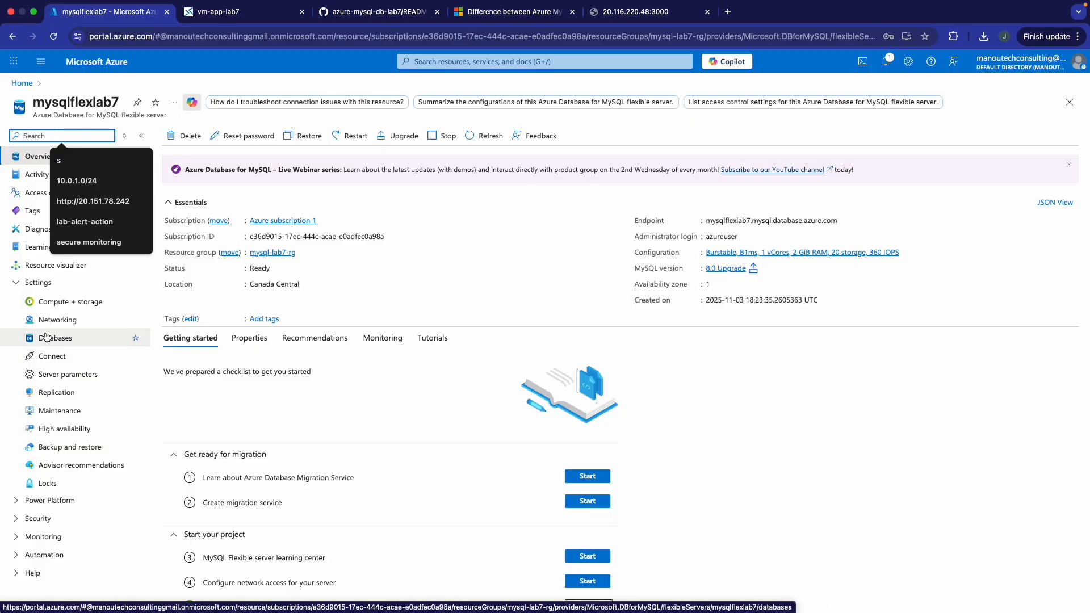
click(56, 392)
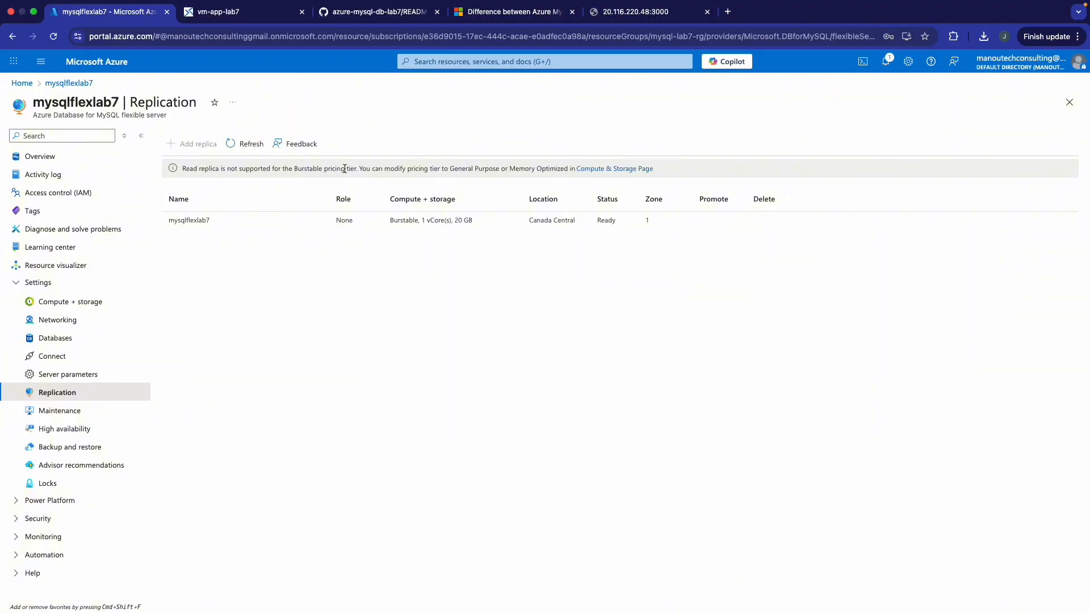
- Change mysqlflexlab7's compute tier to General Purpose, save, and accept the server restart
click(605, 168)
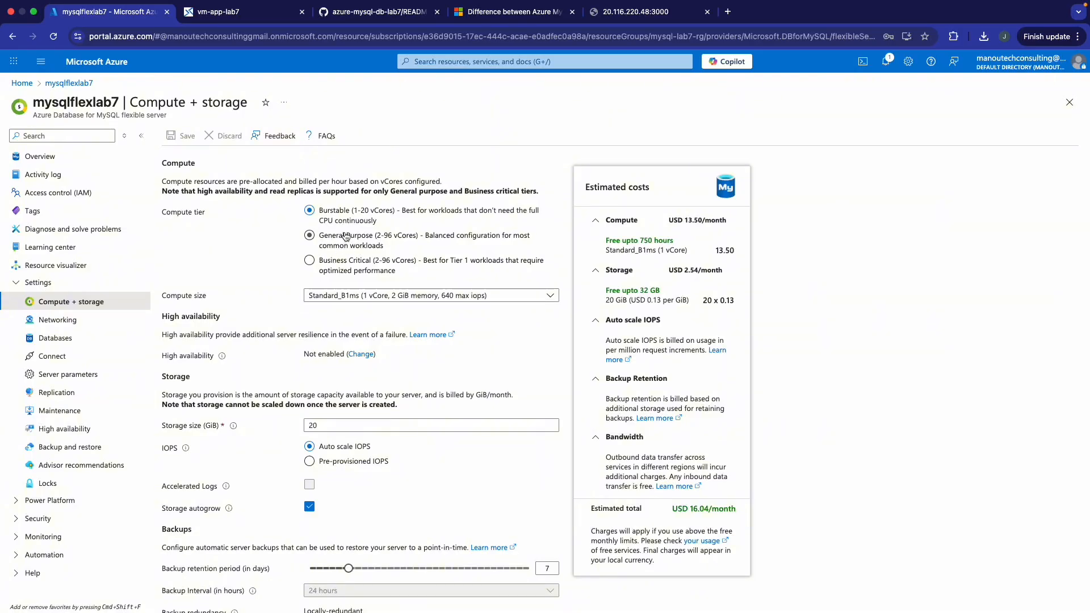
click(314, 241)
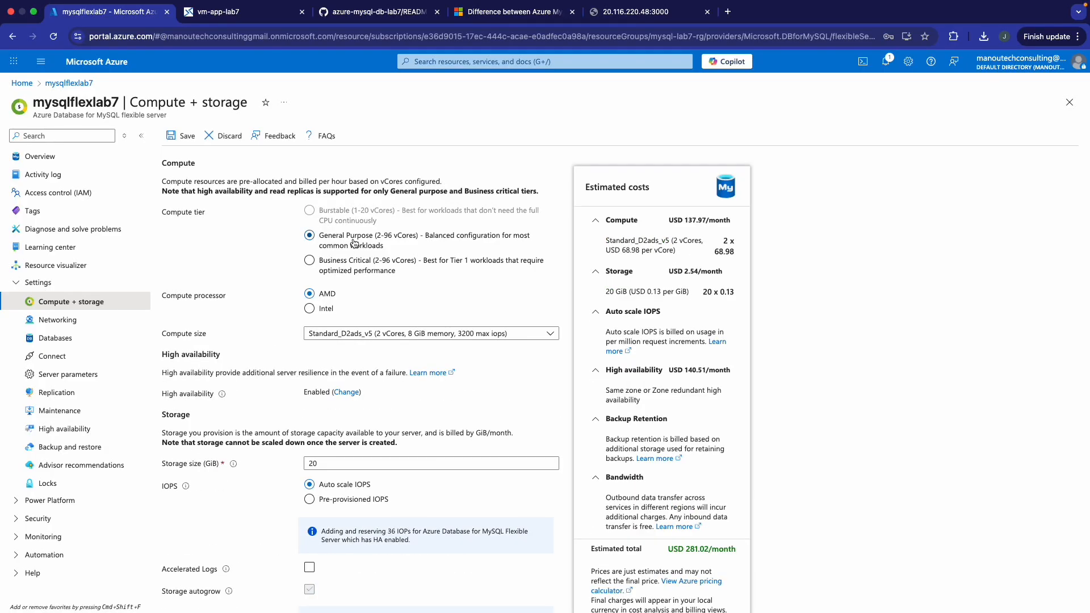
scroll(343, 274, down, 5)
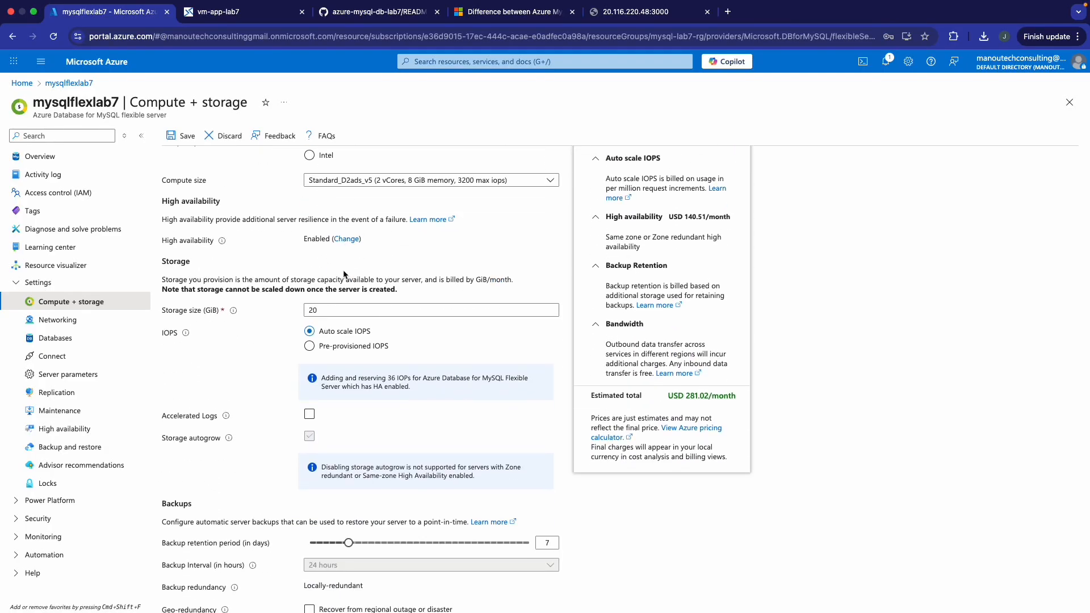
scroll(331, 293, down, 1)
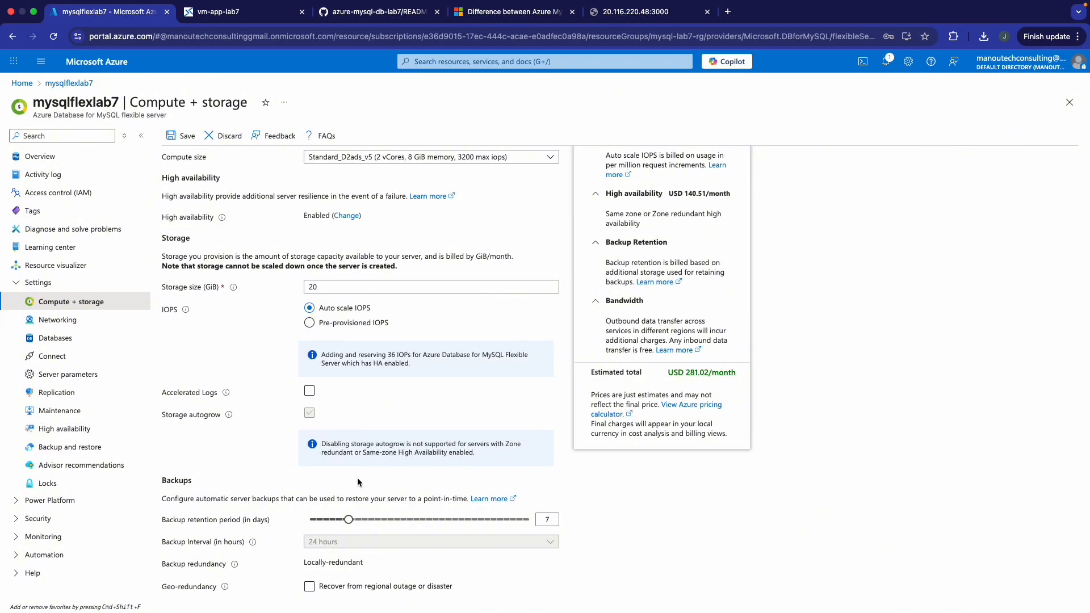
scroll(358, 472, up, 6)
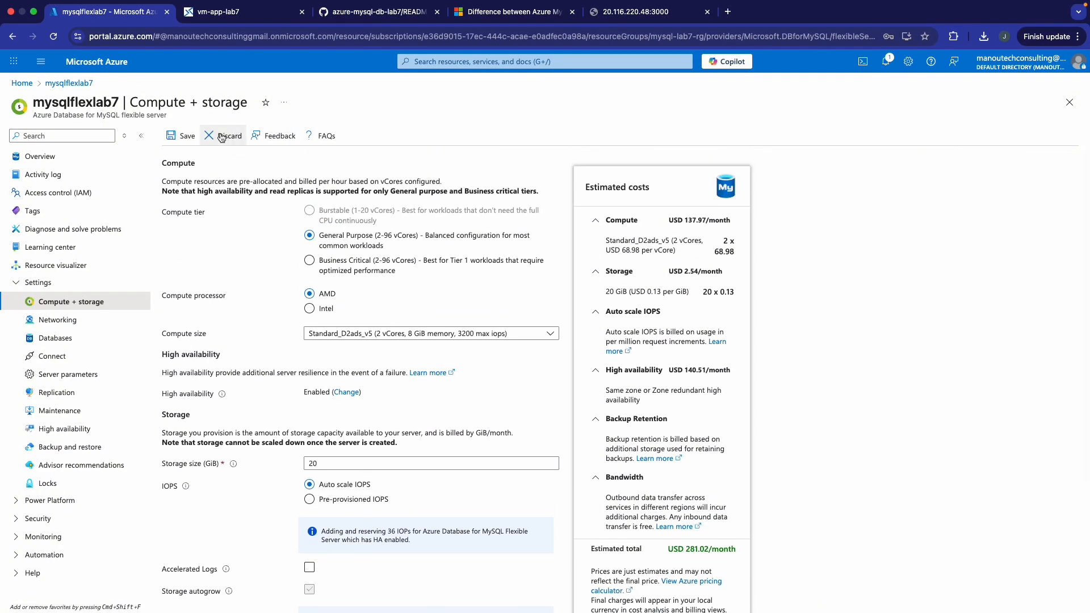
click(187, 135)
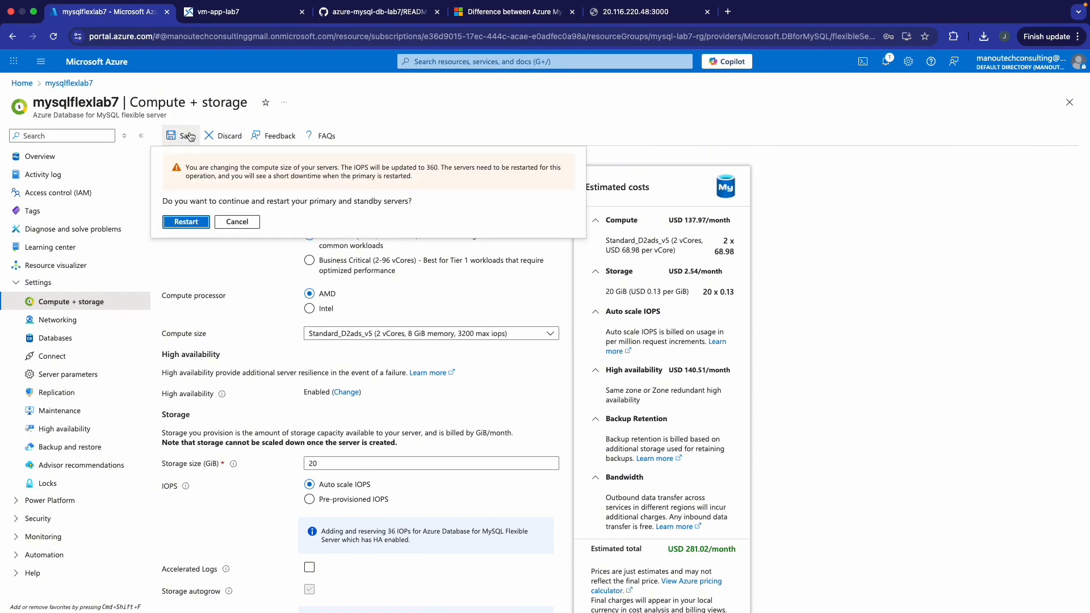
click(201, 221)
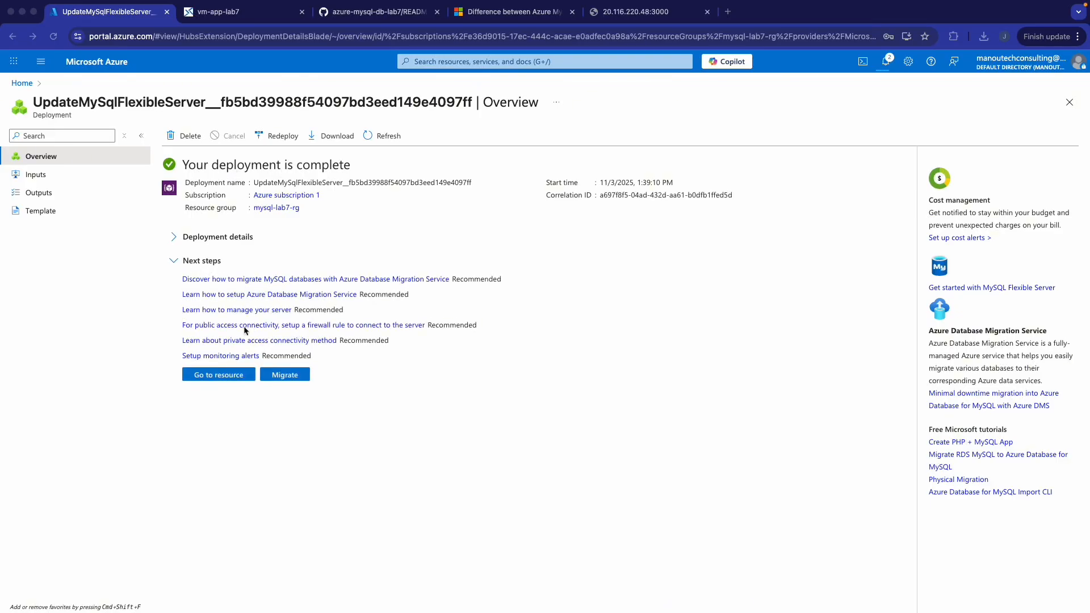
- Go to the updated mysqlflexlab7 server's Replication page and start adding a replica
click(230, 376)
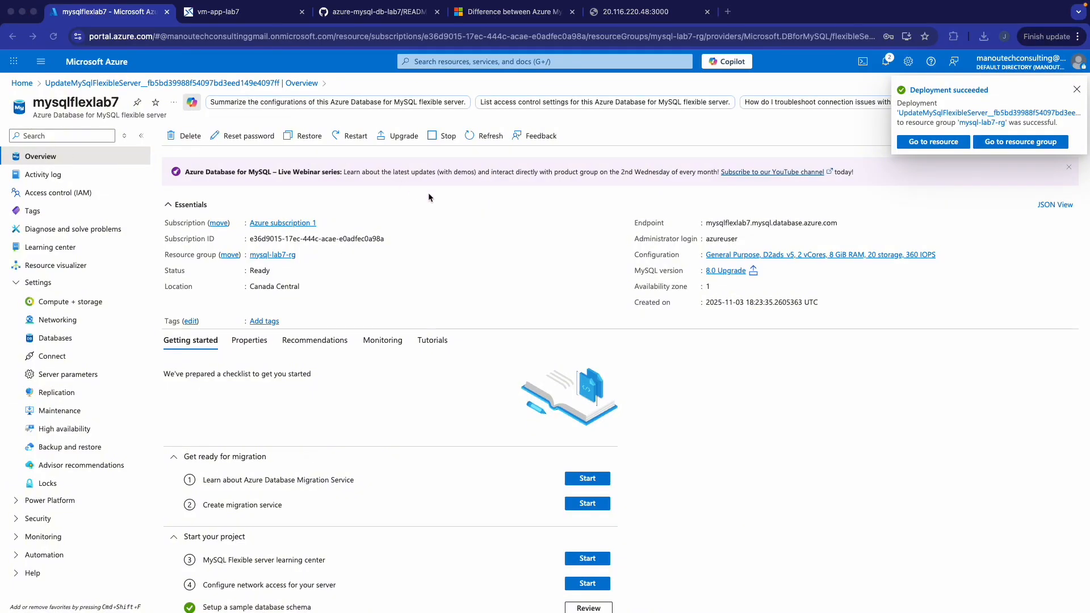
click(69, 393)
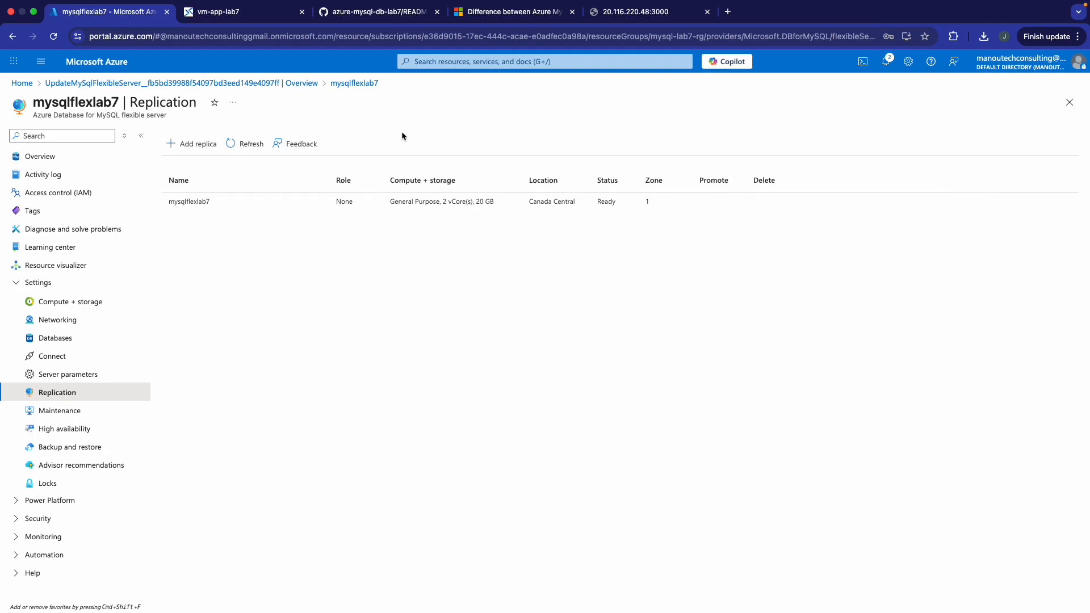
click(192, 144)
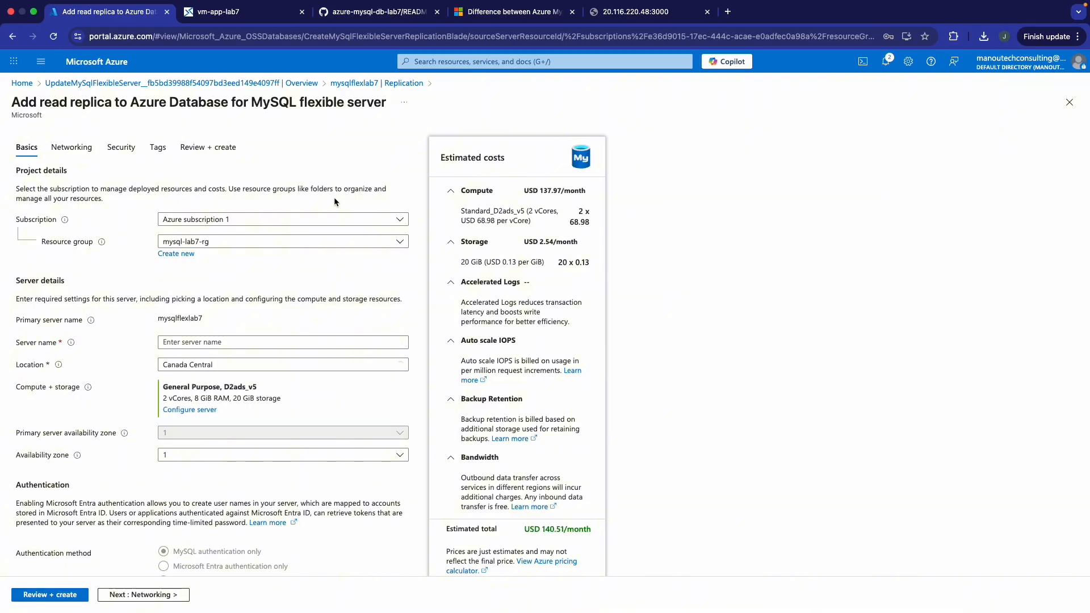
- Name the replica mysql-flex-replica and place it in availability zone 2
click(203, 340)
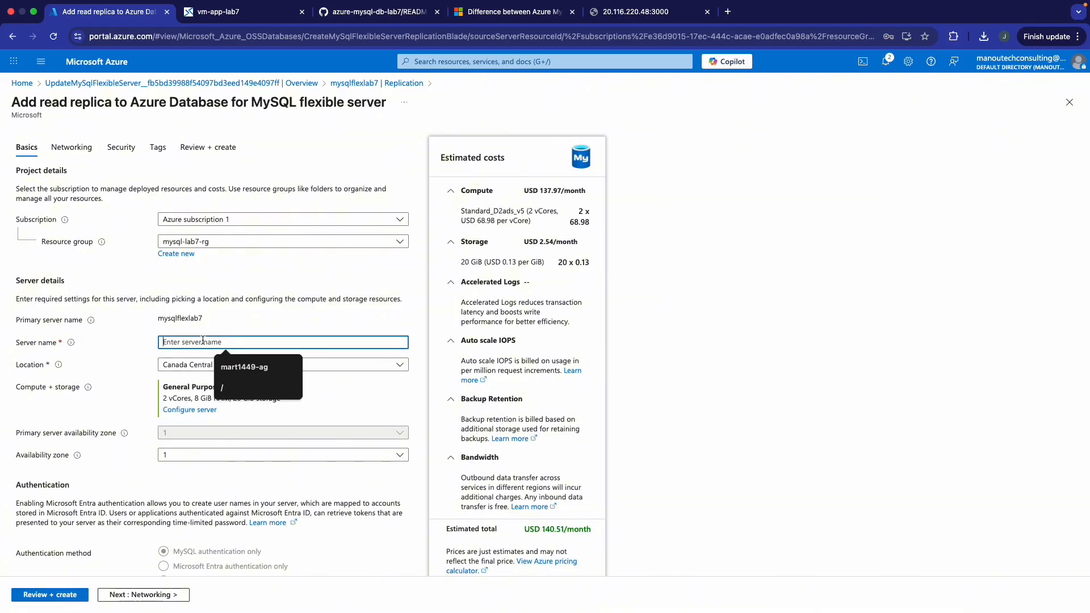
text(mysq)
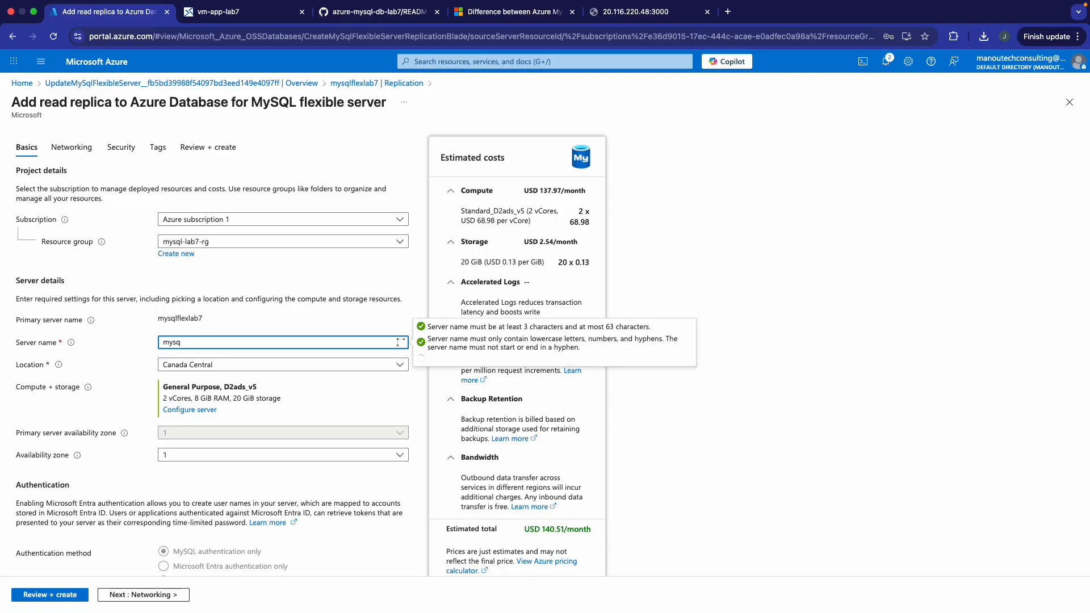
text(l-)
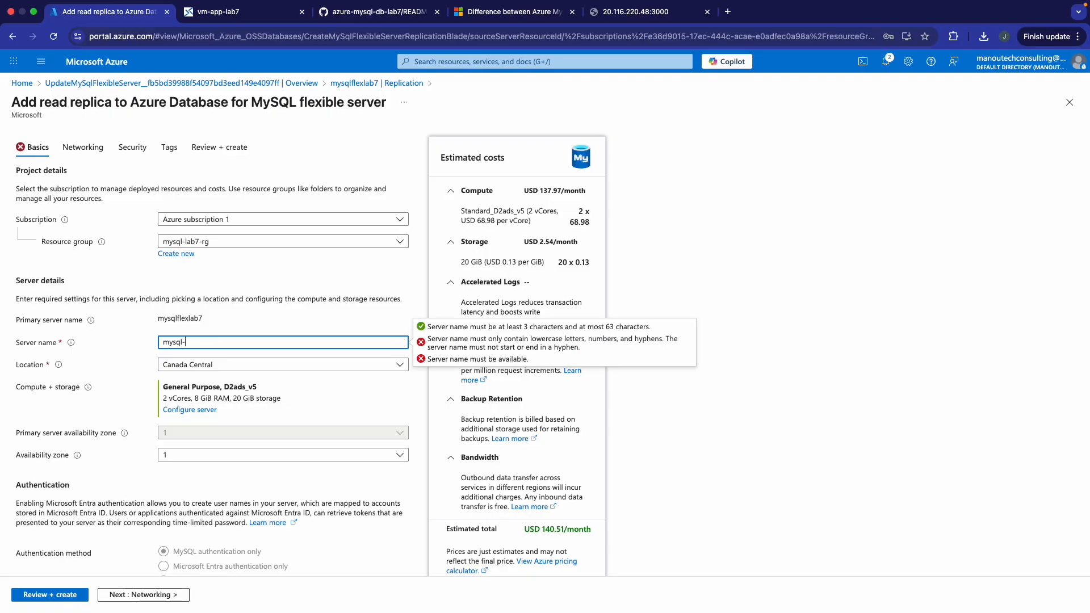
text(flex-replic)
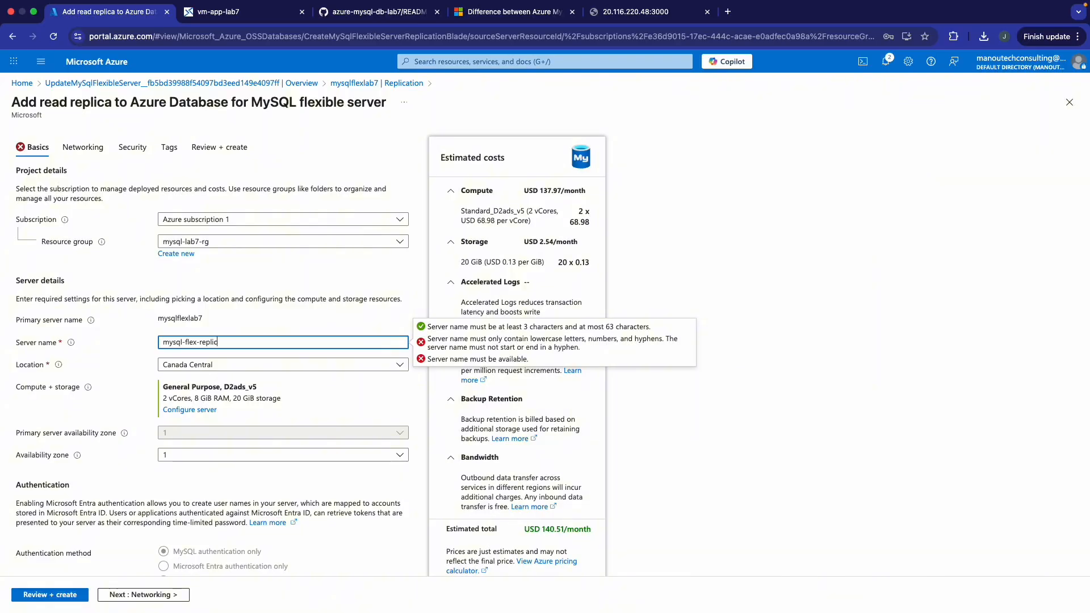
text(a)
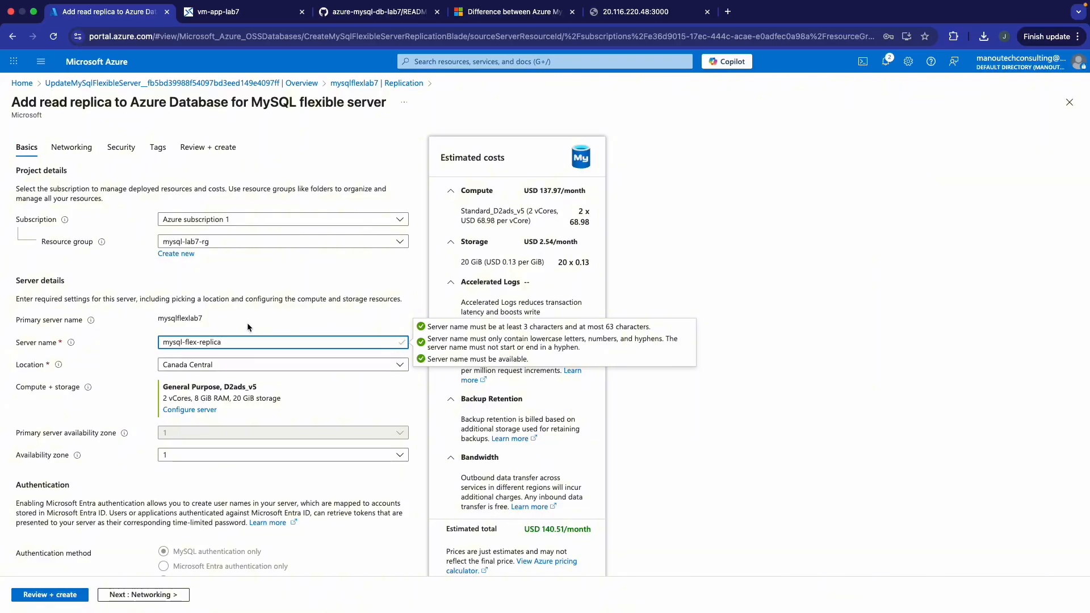
click(328, 457)
click(239, 503)
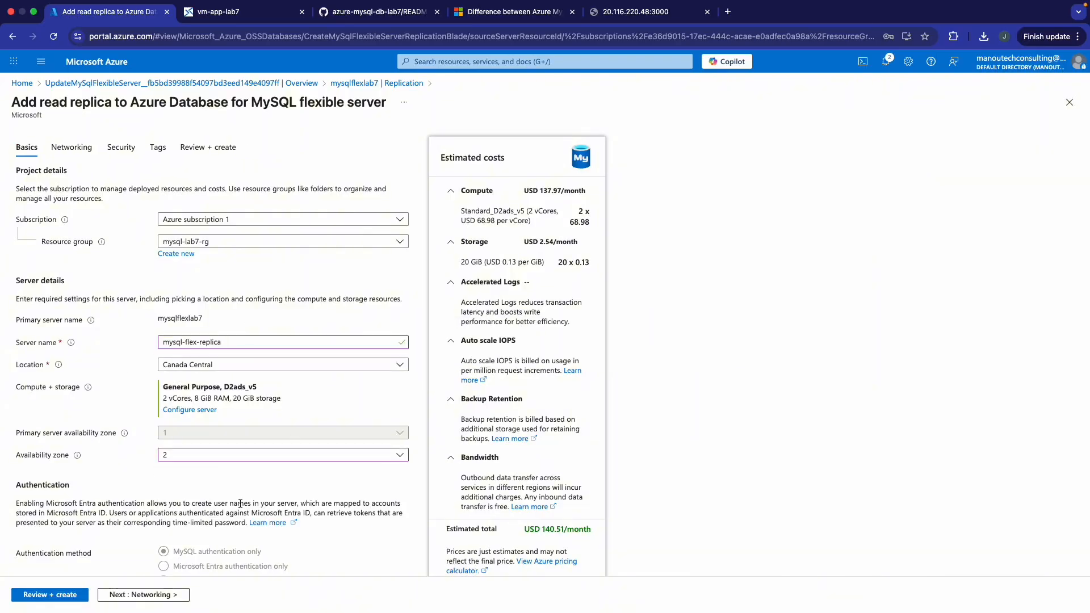
- Step through Networking, Security and Tags to the Review + create summary
scroll(225, 474, down, 3)
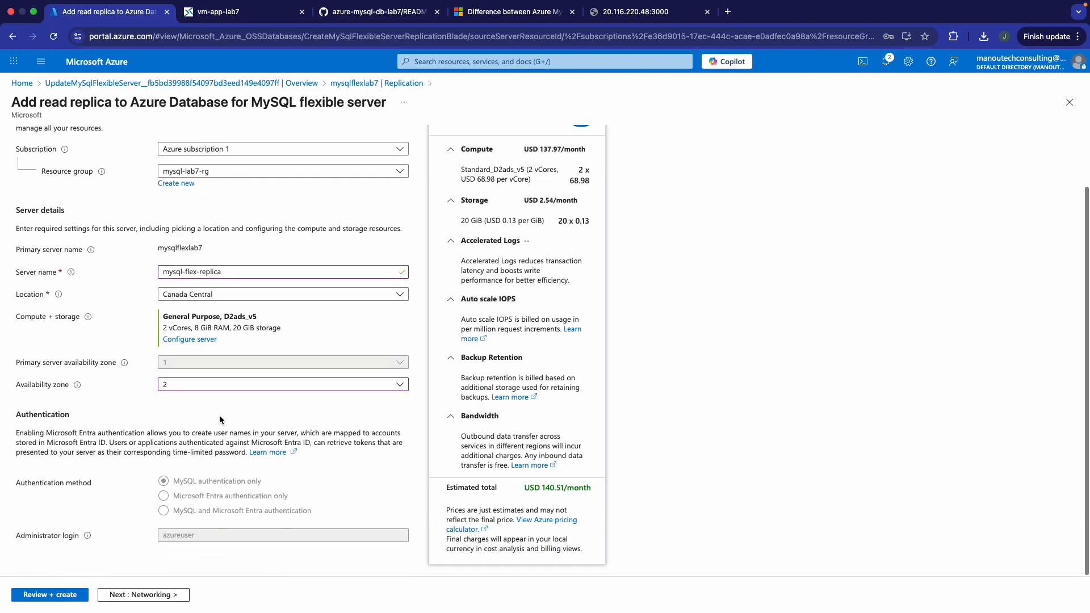
click(143, 595)
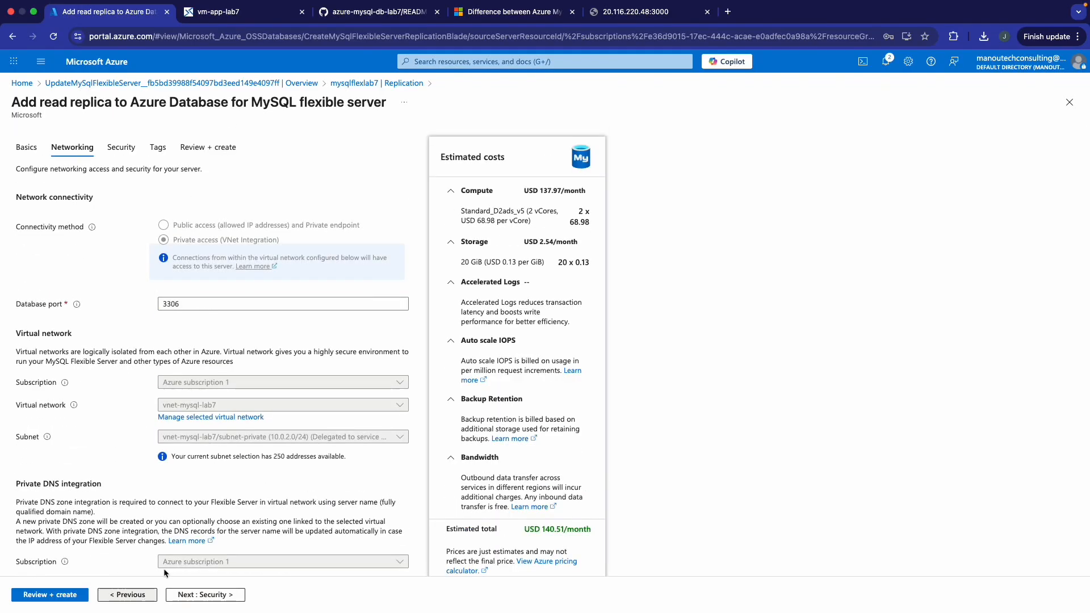
scroll(205, 507, down, 1)
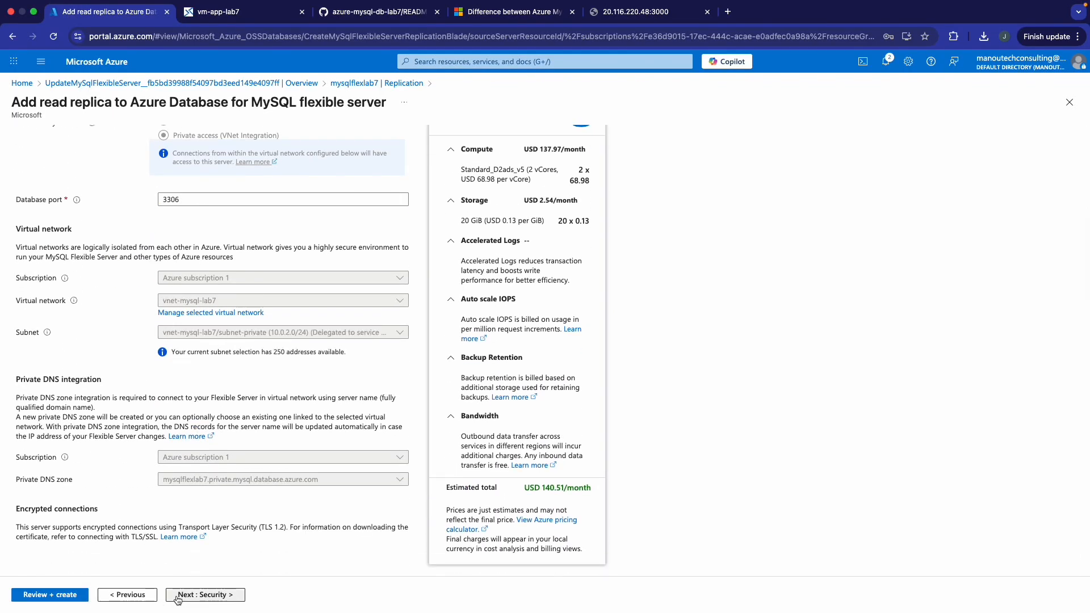
click(178, 595)
click(177, 595)
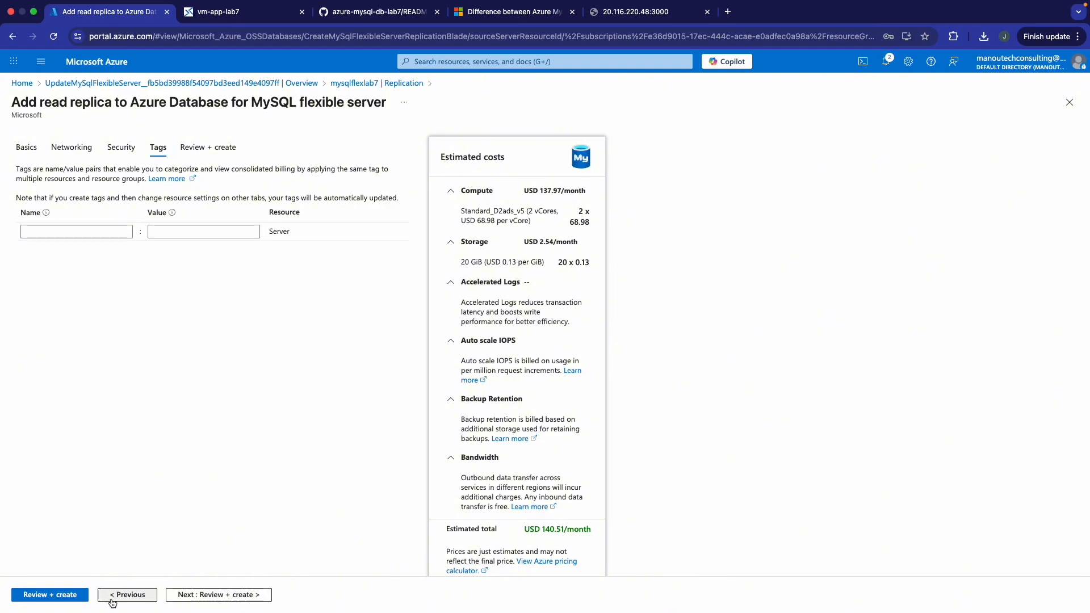
click(50, 595)
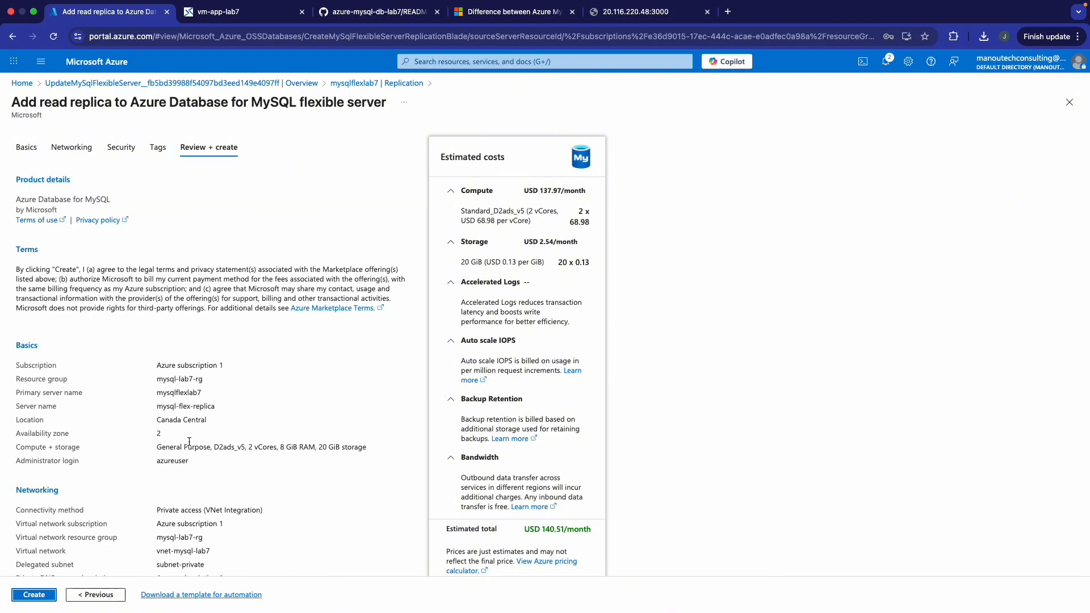
scroll(189, 441, down, 3)
- Create the mysql-flex-replica replica and refresh its deployment, still showing status Accepted
click(34, 594)
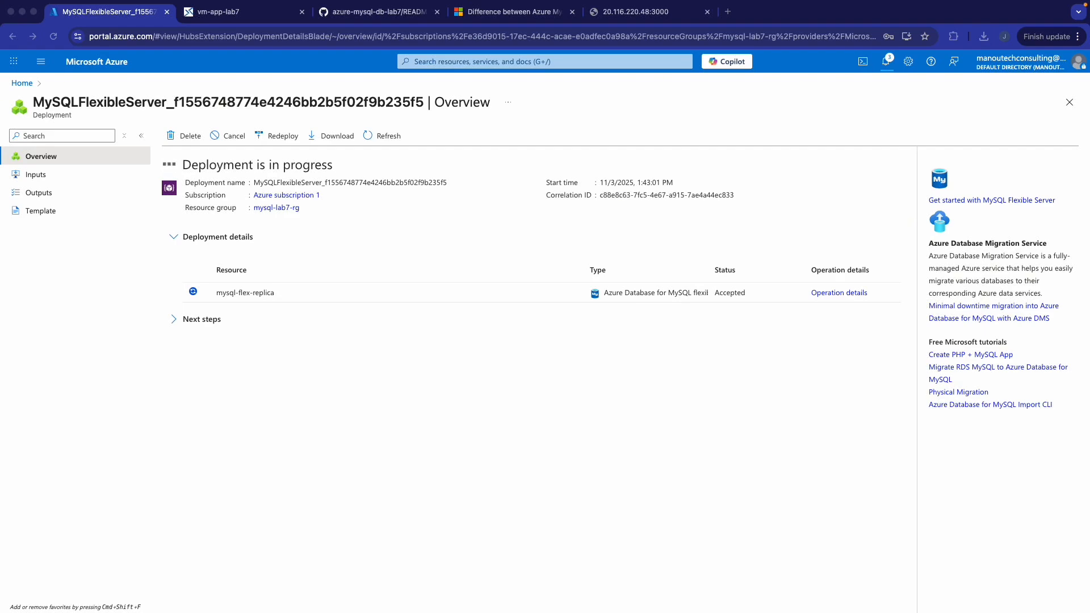
click(388, 147)
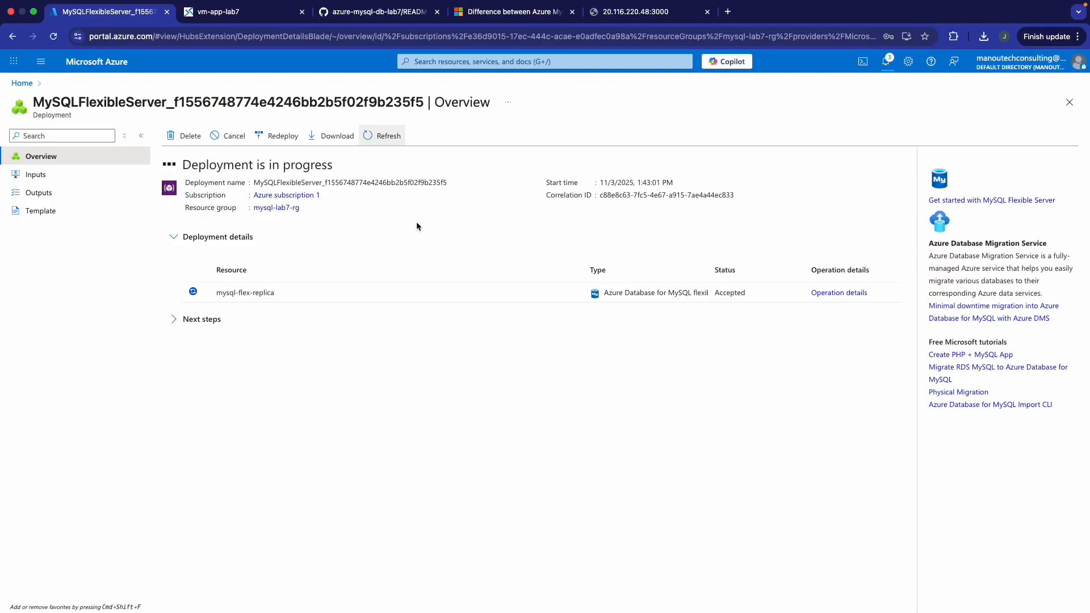
- Look over the GitHub README and the app's JSON user list, then return to nano
click(267, 12)
click(325, 13)
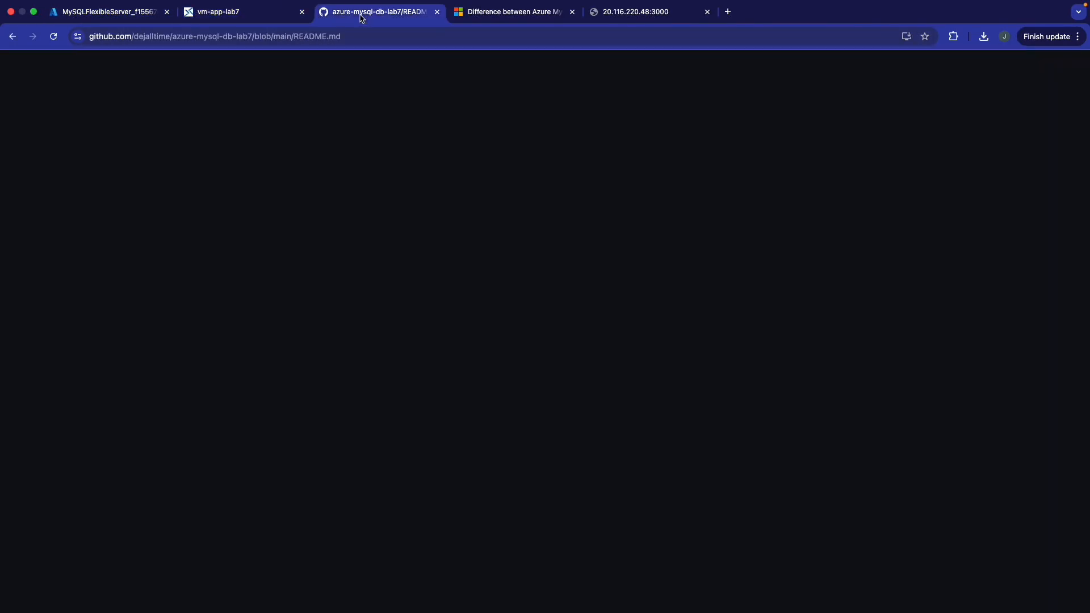
click(600, 14)
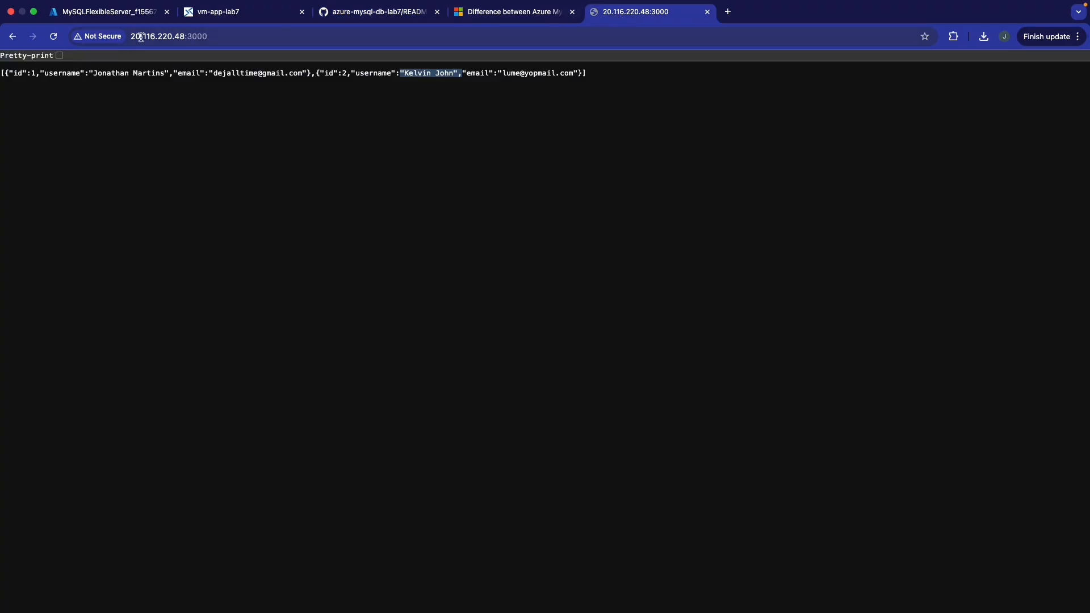
click(228, 10)
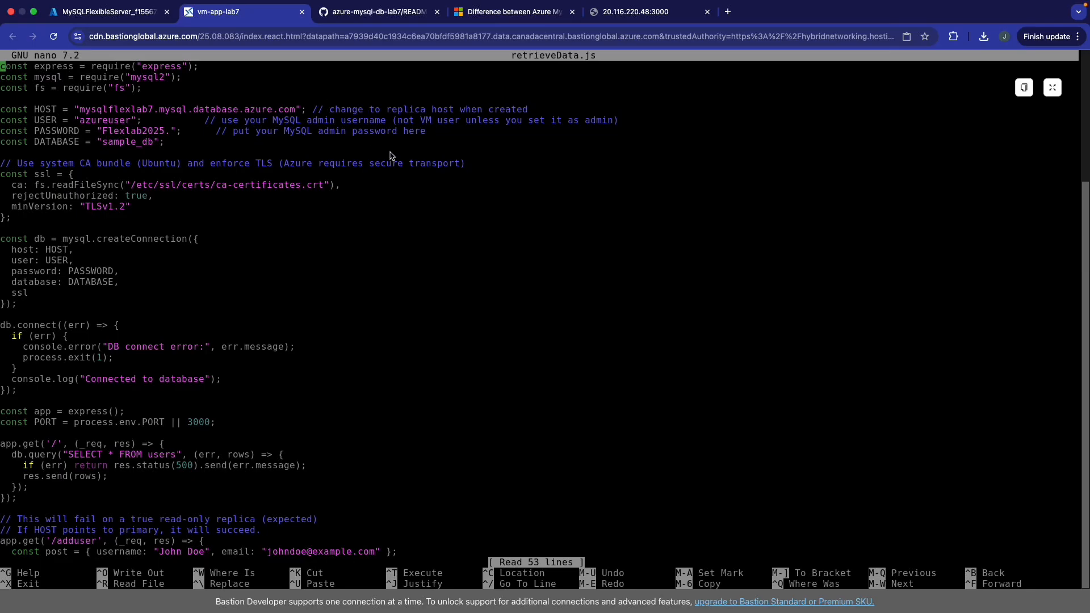
- Exit nano, clear the terminal, and return to the replica deployment page
key(ctrl+x)
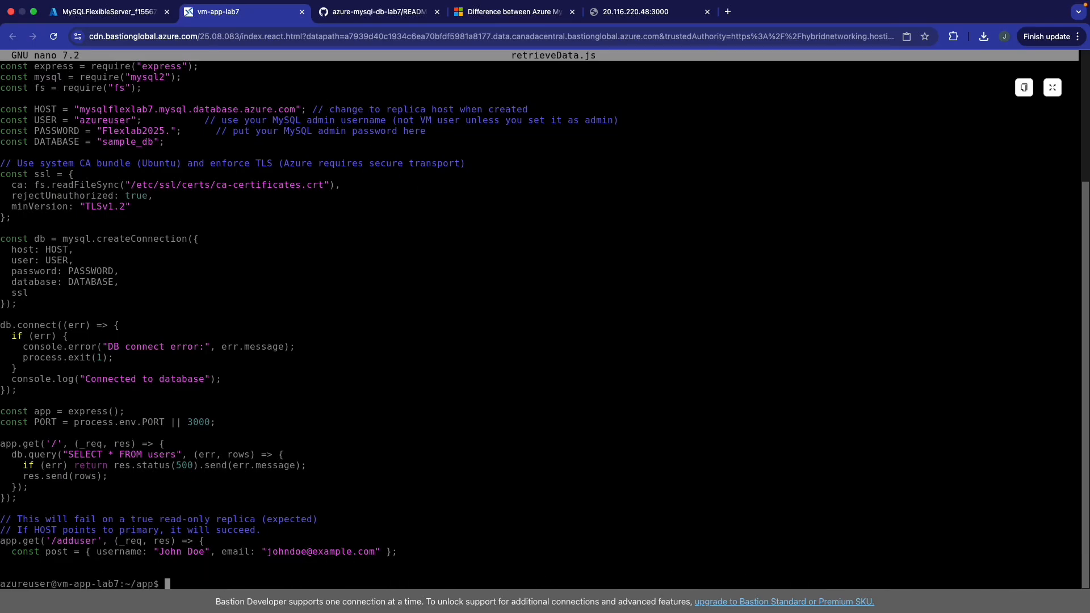
text(ce)
key(BackSpace)
text(lear)
key(Return)
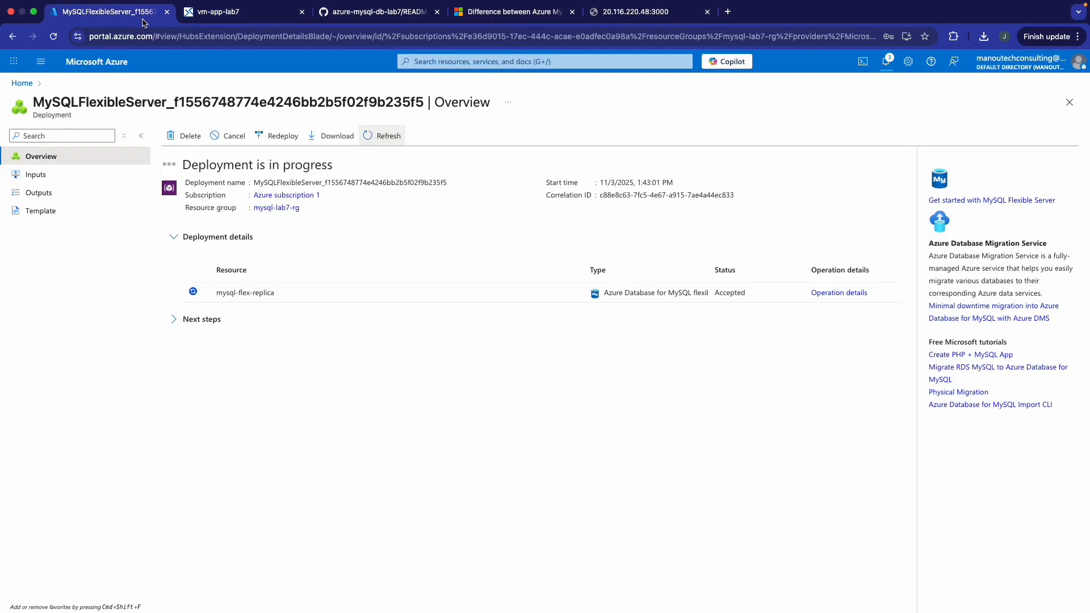
click(143, 18)
click(391, 138)
click(370, 139)
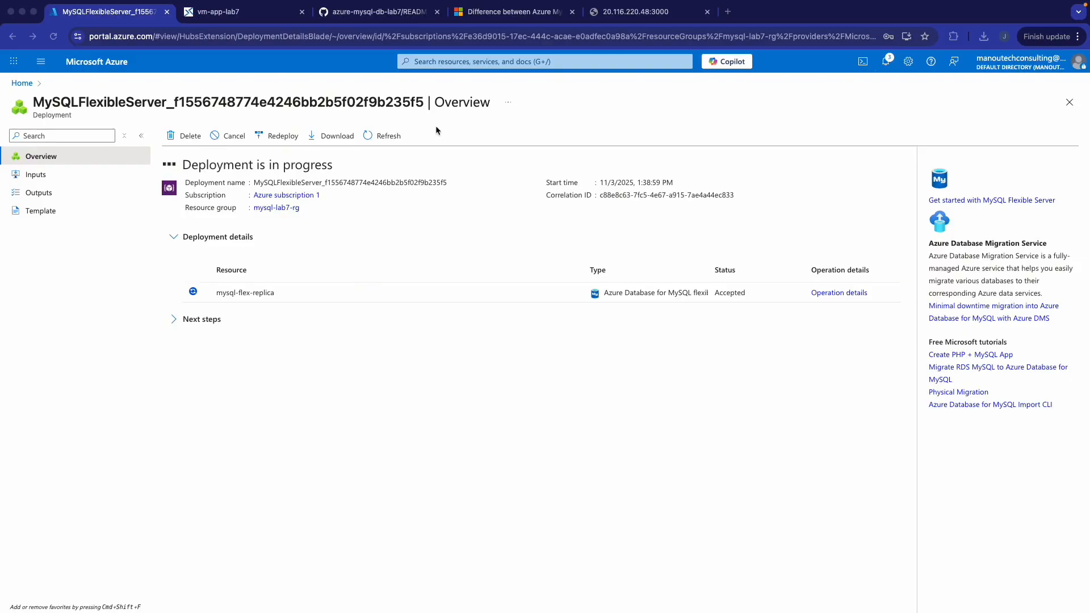
click(379, 12)
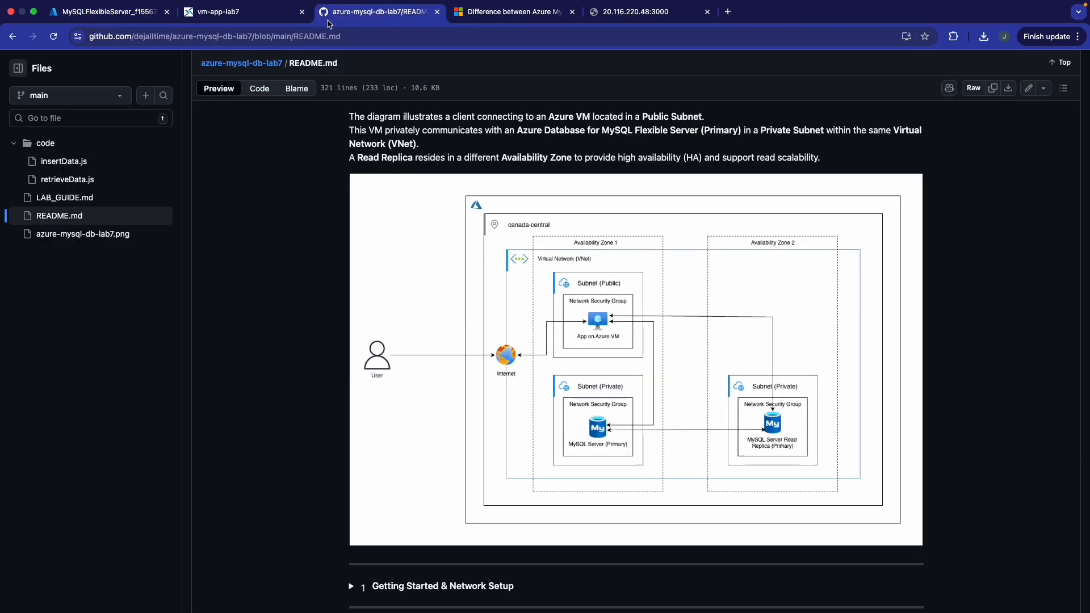
click(105, 179)
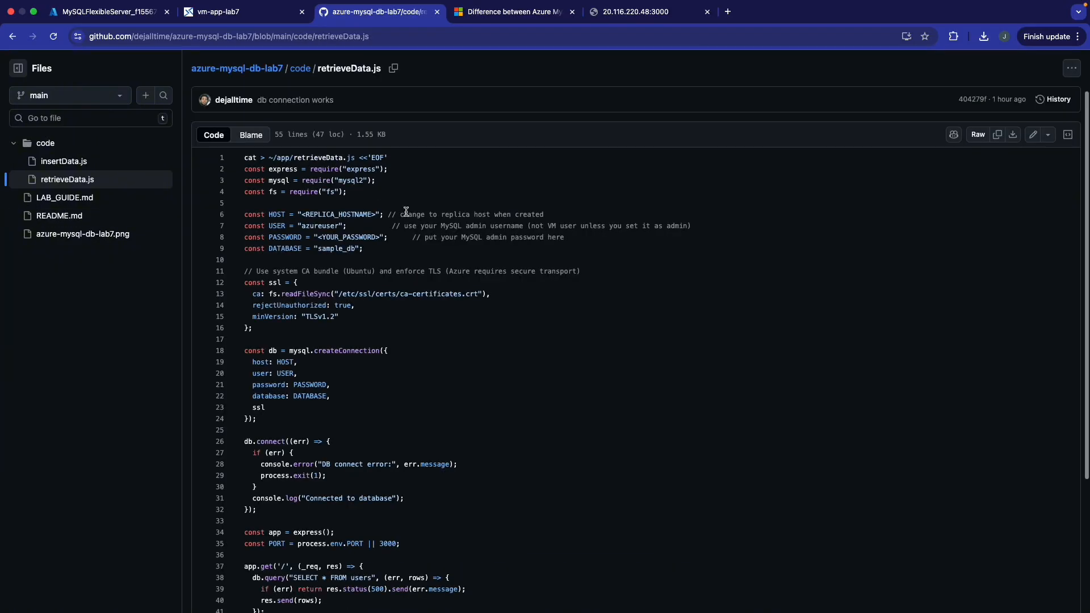
scroll(424, 226, down, 3)
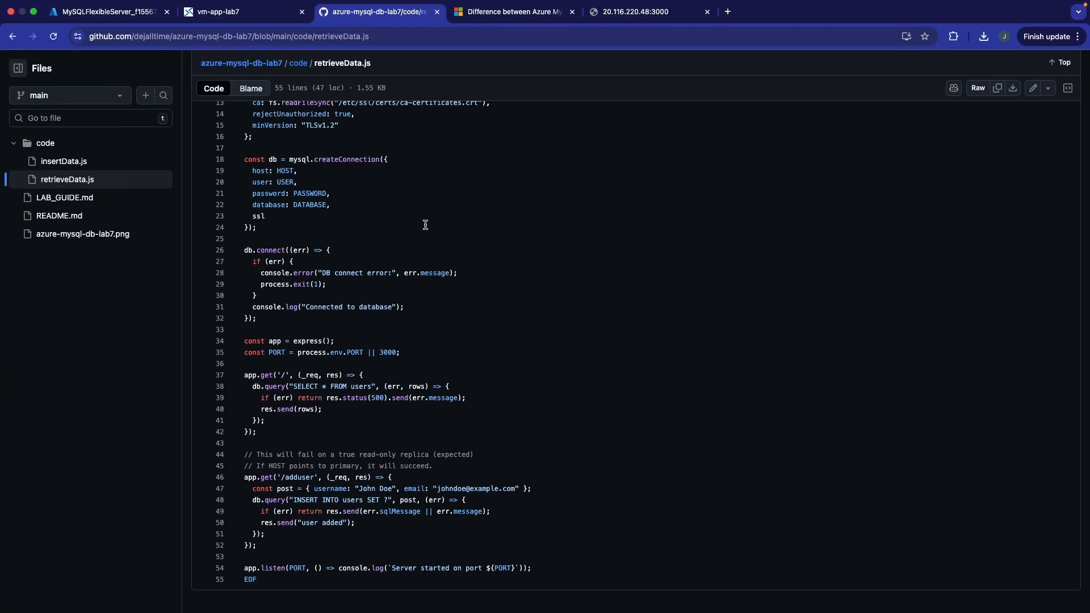
scroll(426, 225, up, 5)
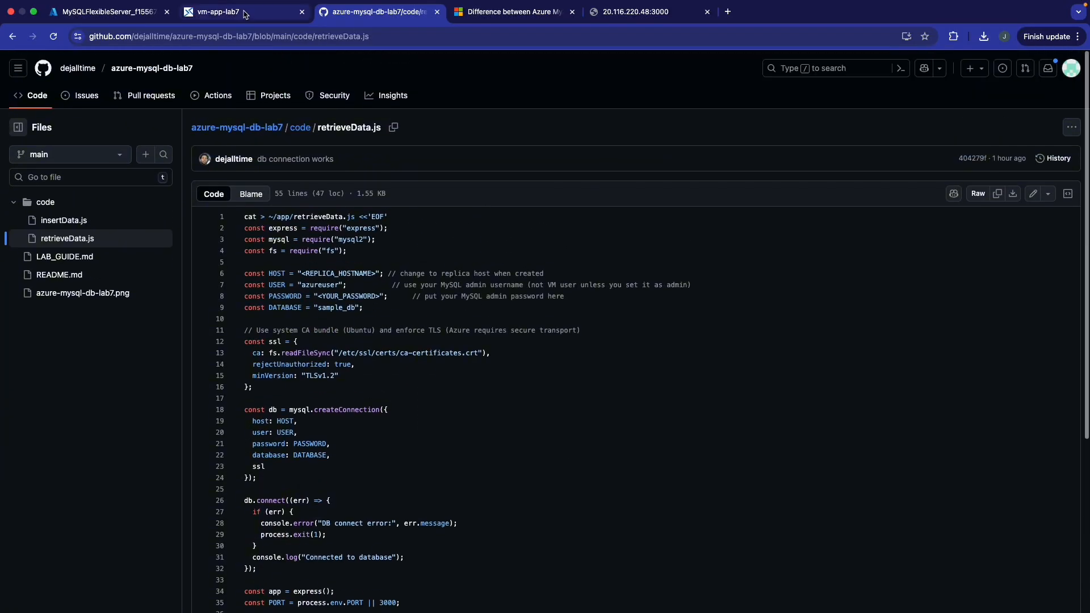
click(241, 12)
click(120, 16)
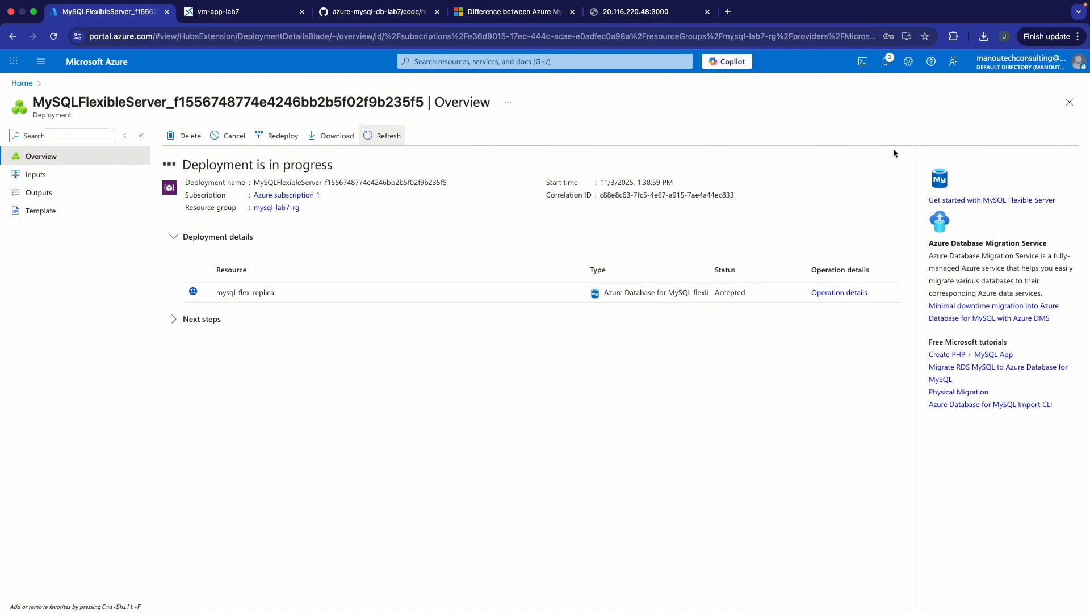
- Check notifications: the mysql-flex-replica deployment is still running, 6 minutes in
click(886, 63)
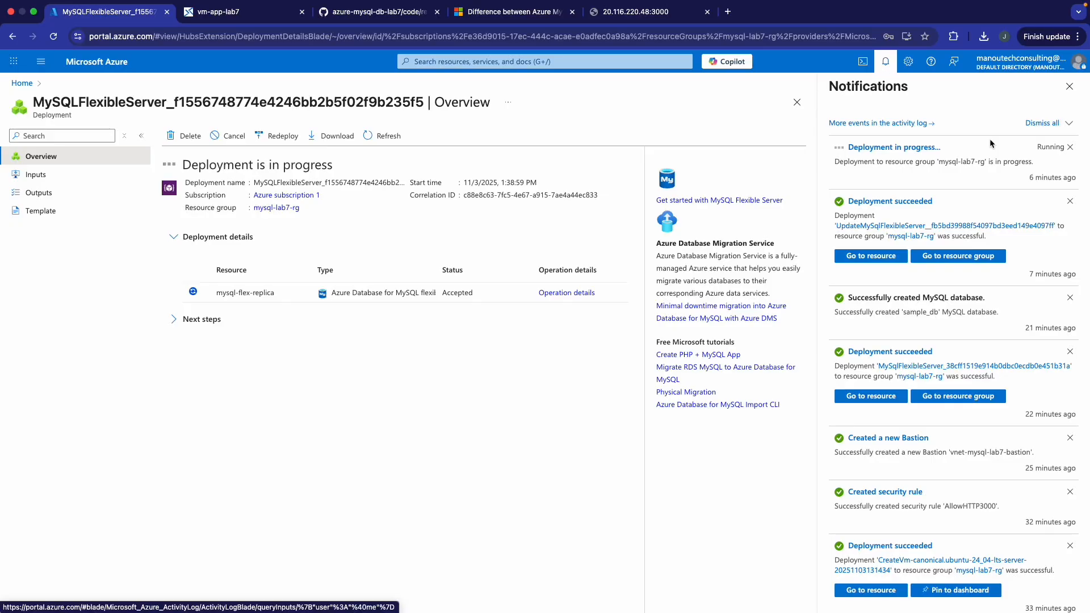
scroll(1007, 253, down, 5)
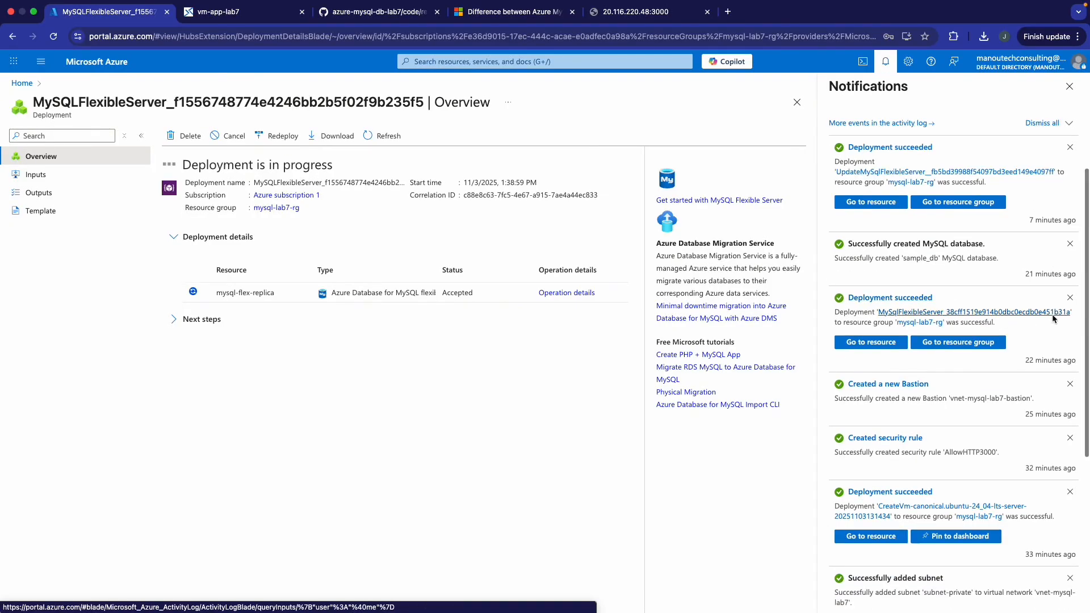
scroll(1054, 316, up, 5)
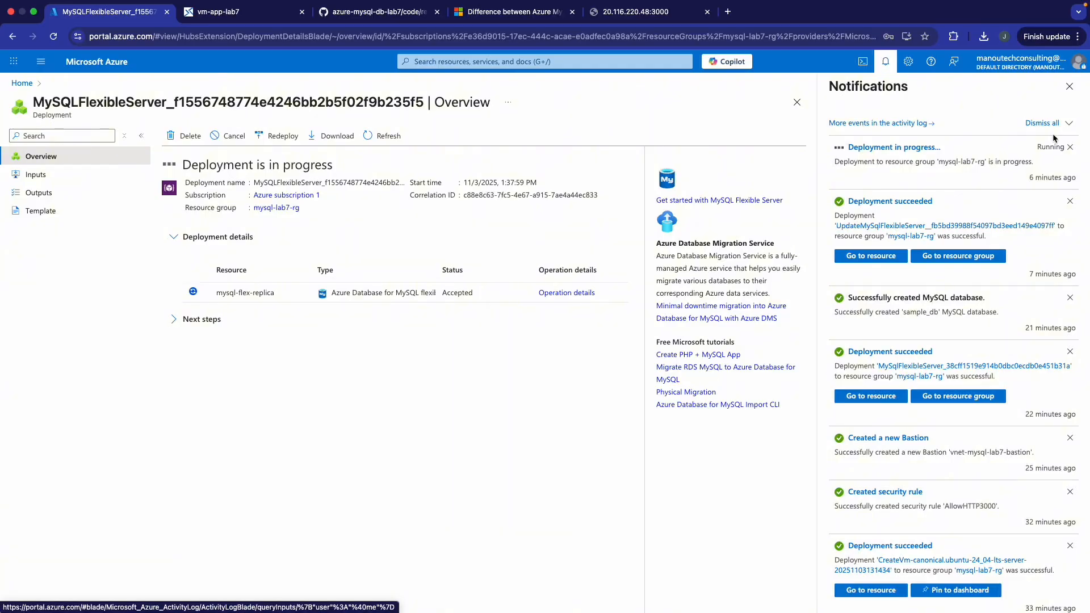
- Dismiss the Notifications pane so the mysql-flex-replica deployment Overview shows it completing
click(1067, 89)
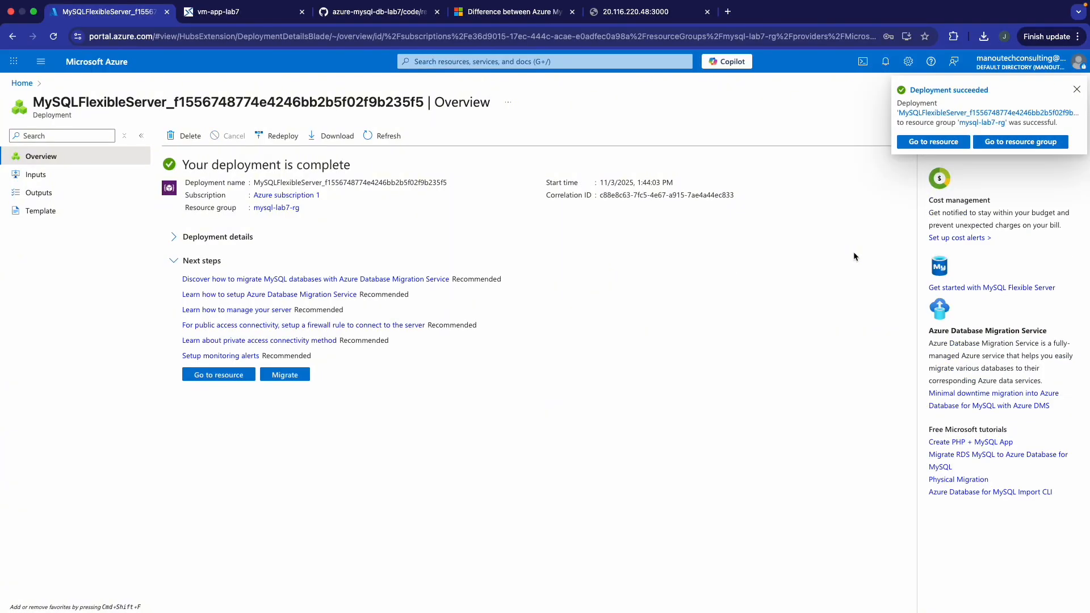
- Go to the new mysql-flex-replica server and copy its endpoint hostname
click(221, 375)
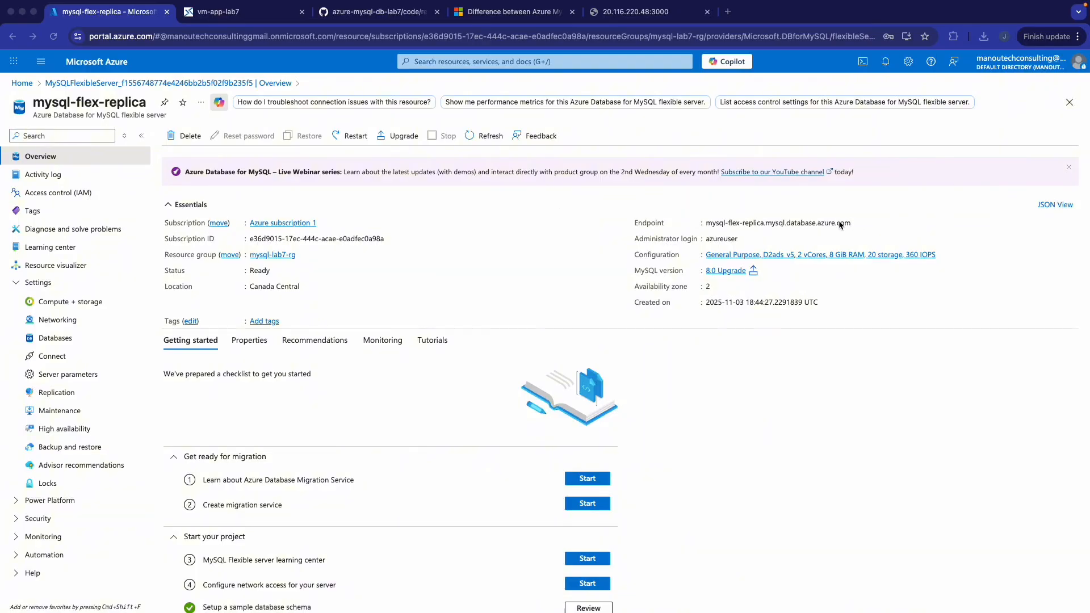
click(859, 224)
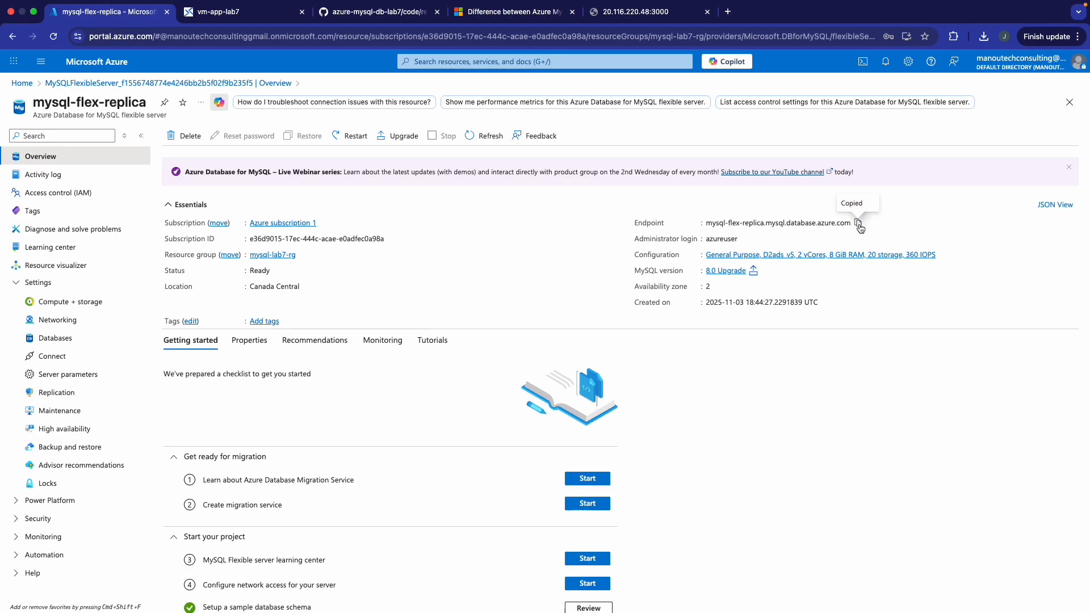
- Open retrieveData.js in nano in the VM terminal
click(267, 17)
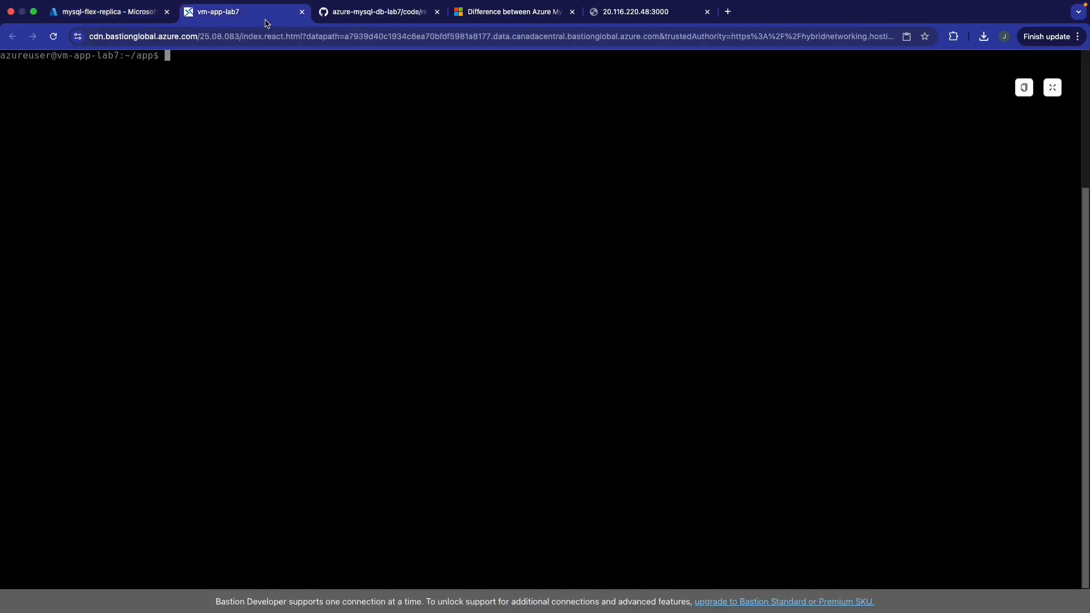
text(nano ret)
key(Tab)
key(BackSpace)
key(BackSpace)
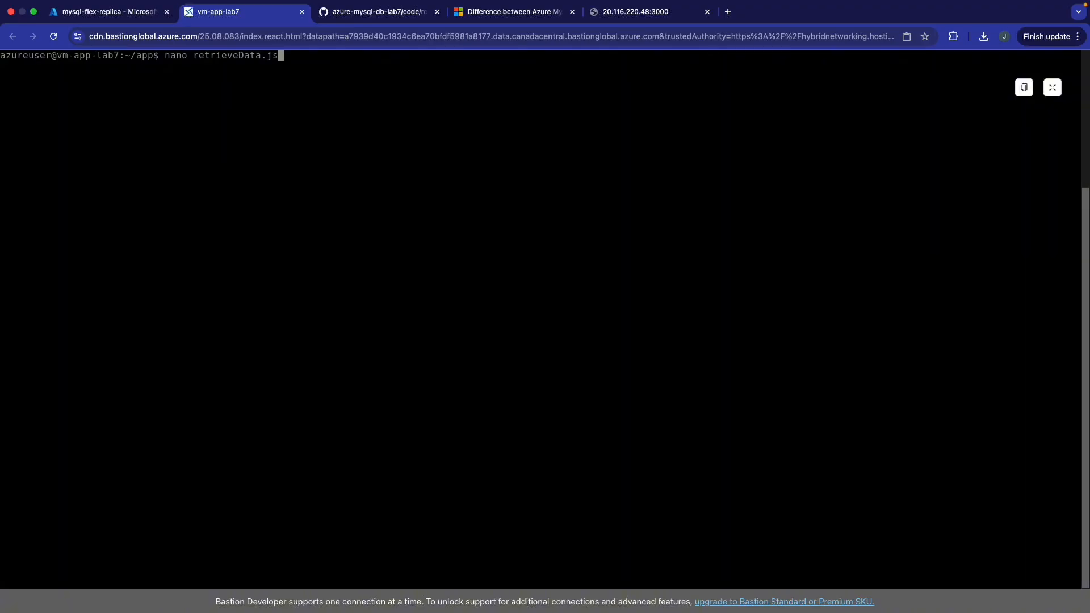
text(s)
key(Return)
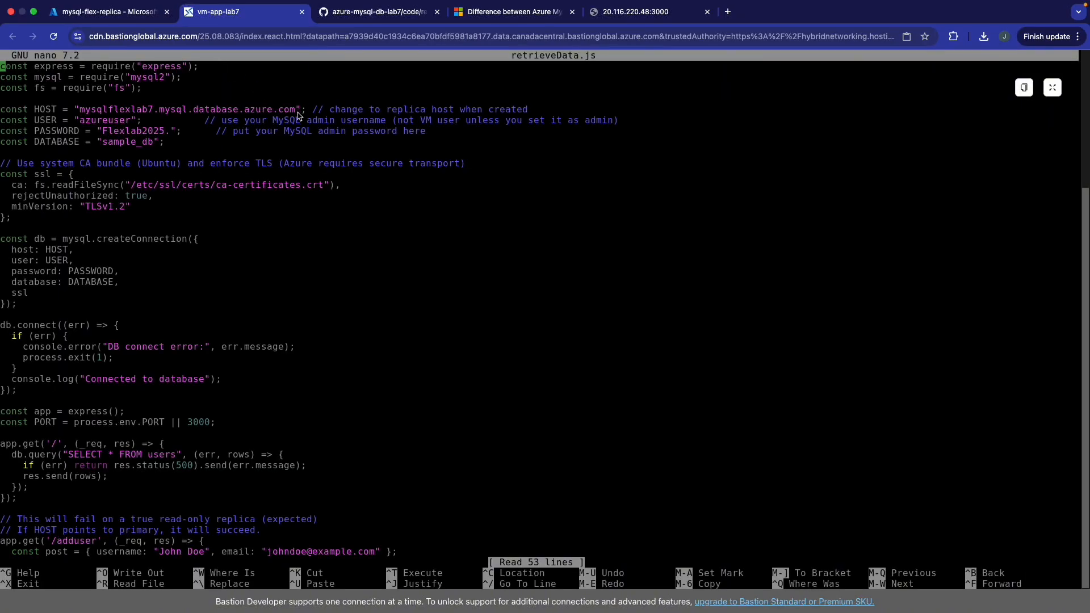
- Replace HOST with mysql-flex-replica.mysql.database.azure.com, then save and exit nano
key(Down)
key(Down)
key(Down)
key(Down)
key(Right)
key(Right)
key(Right)
key(Right)
key(Right)
key(Right)
key(Right)
key(Right)
key(Right)
key(Right)
key(Right)
key(Right)
key(Right)
key(Right)
key(Right)
key(Right)
key(Right)
key(Right)
key(Right)
key(Right)
key(Right)
key(BackSpace)
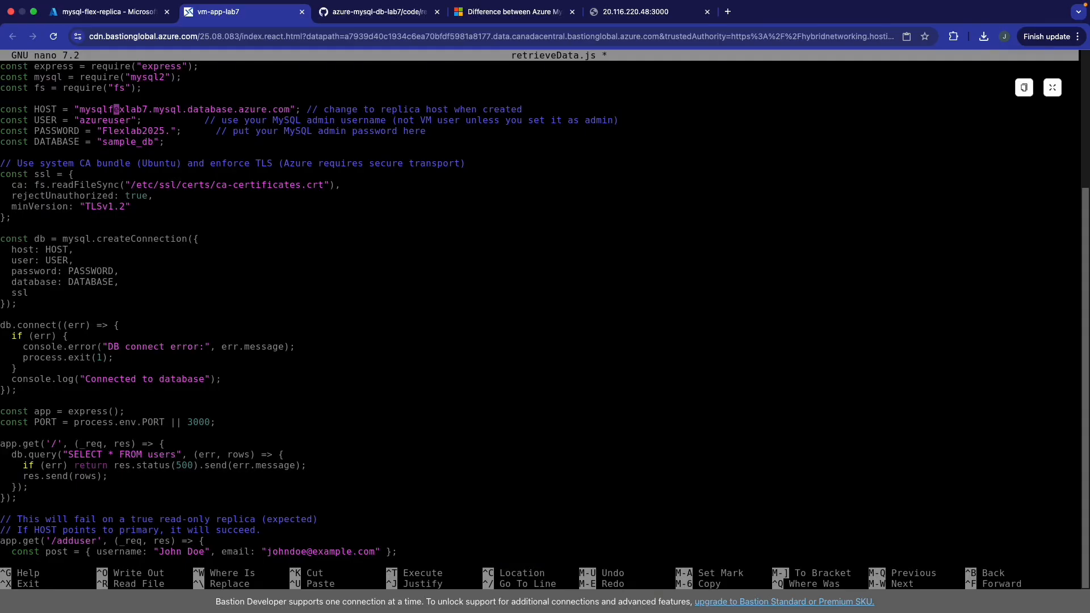
key(Right)
key(Right)
key(Right)
key(Right)
key(Right)
key(Right)
key(Right)
key(Right)
key(Right)
key(Right)
key(Right)
key(Right)
key(Right)
key(Right)
key(Right)
key(Right)
key(Right)
key(Right)
key(Right)
key(Right)
key(Right)
key(Right)
key(Right)
key(Right)
key(BackSpace)
key(BackSpace)
key(BackSpace)
key(BackSpace)
key(BackSpace)
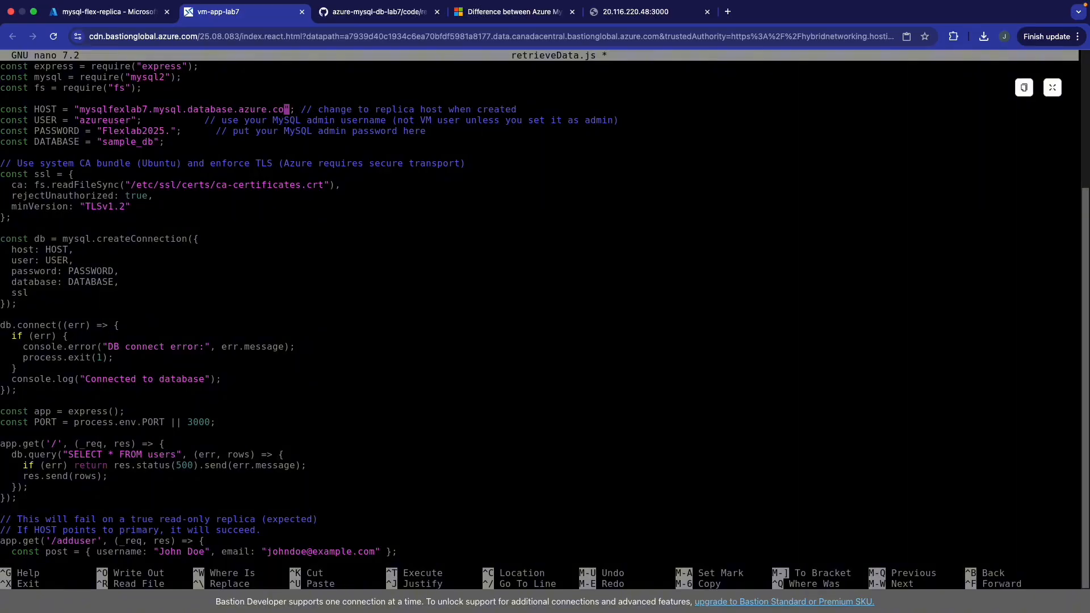
key(BackSpace)
key(BackSpace)
key(BackSpace)
key(BackSpace)
key(BackSpace)
key(BackSpace)
key(BackSpace)
key(BackSpace)
key(BackSpace)
key(BackSpace)
key(BackSpace)
key(BackSpace)
key(BackSpace)
key(BackSpace)
key(BackSpace)
key(BackSpace)
key(BackSpace)
key(BackSpace)
key(BackSpace)
key(BackSpace)
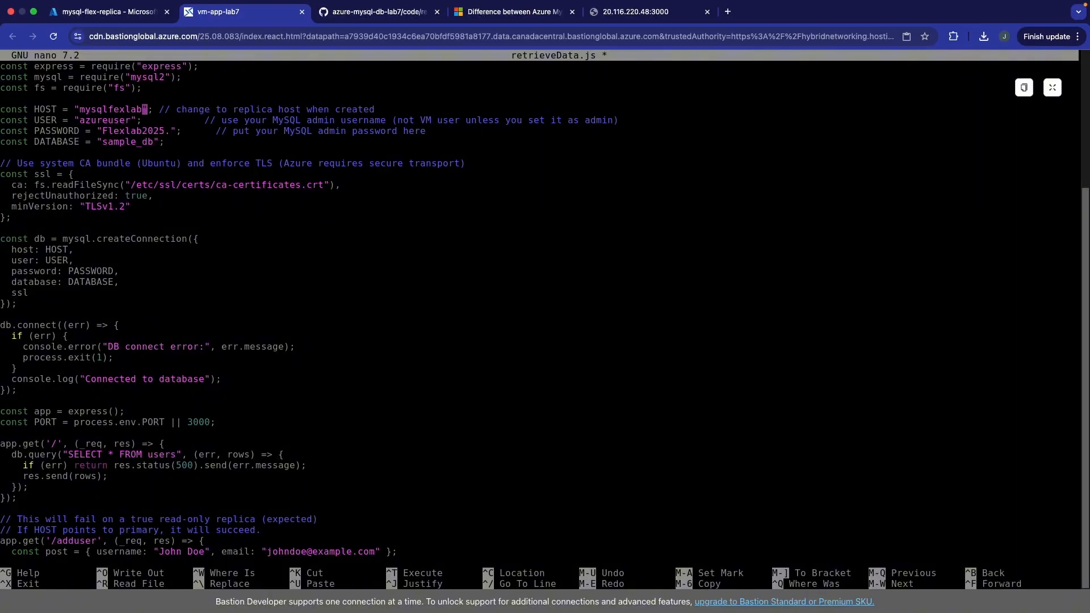
key(BackSpace)
key(BackSpace)
key(BackSpace)
key(BackSpace)
key(BackSpace)
key(BackSpace)
key(BackSpace)
key(BackSpace)
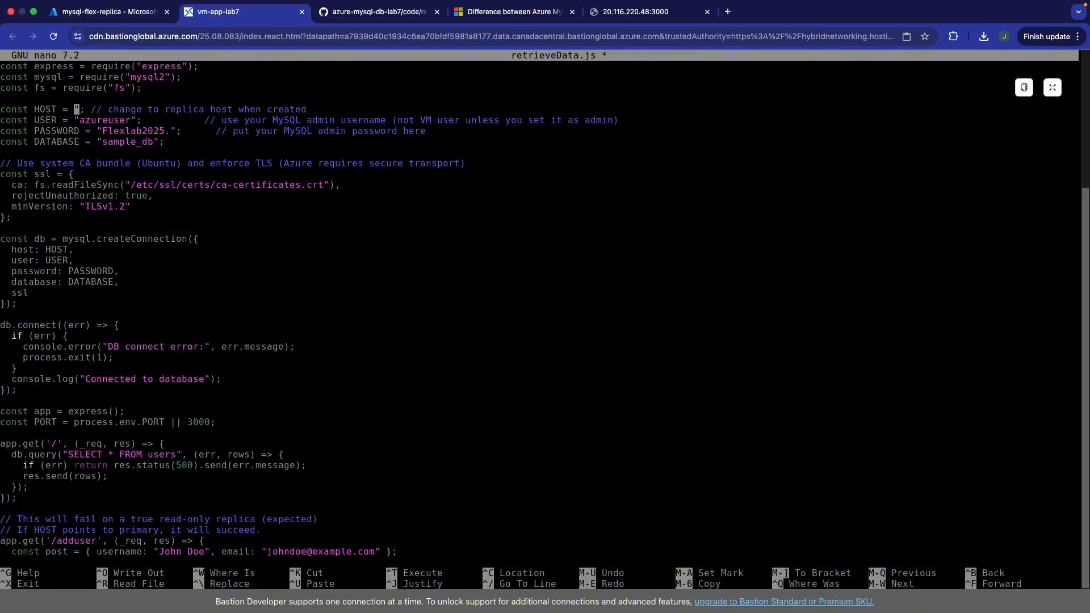
key(super+v)
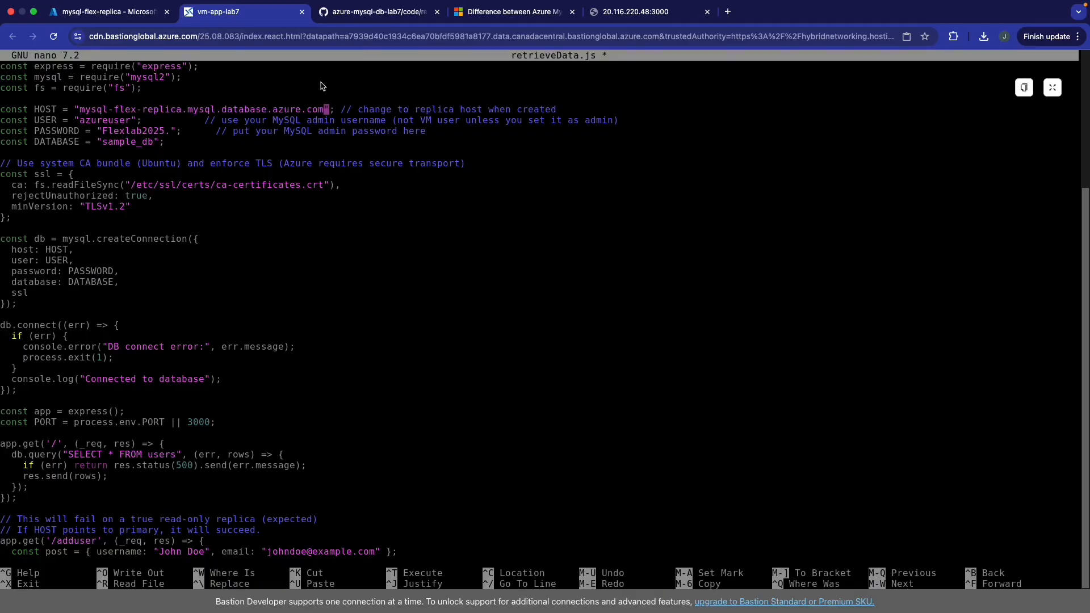
key(ctrl+o)
key(Return)
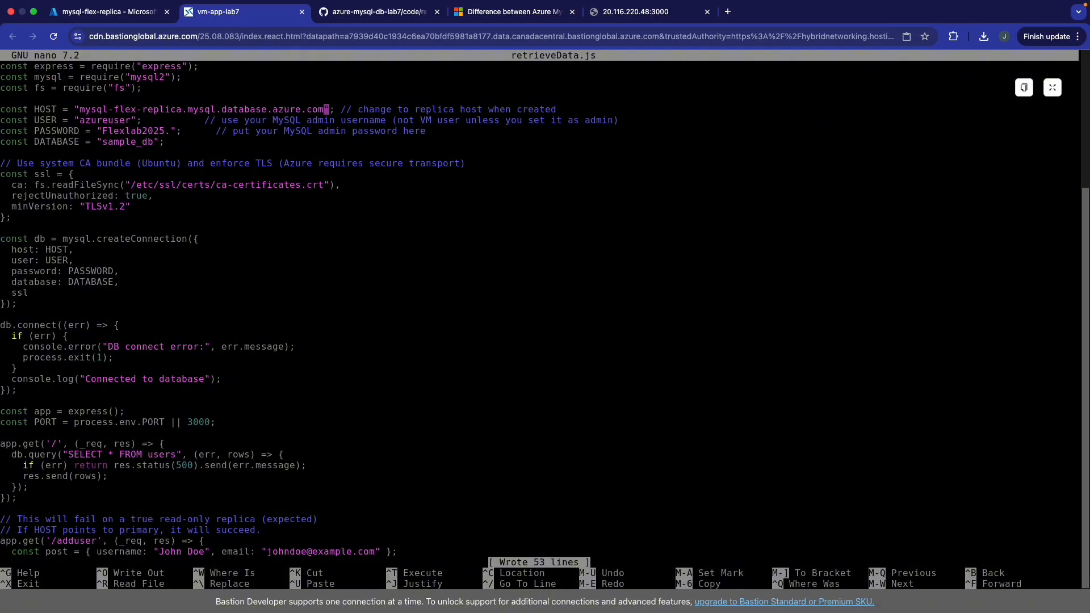
key(ctrl+x)
- Clear the terminal, run node retrieveData.js, and reload the app's JSON user data page
text(clear)
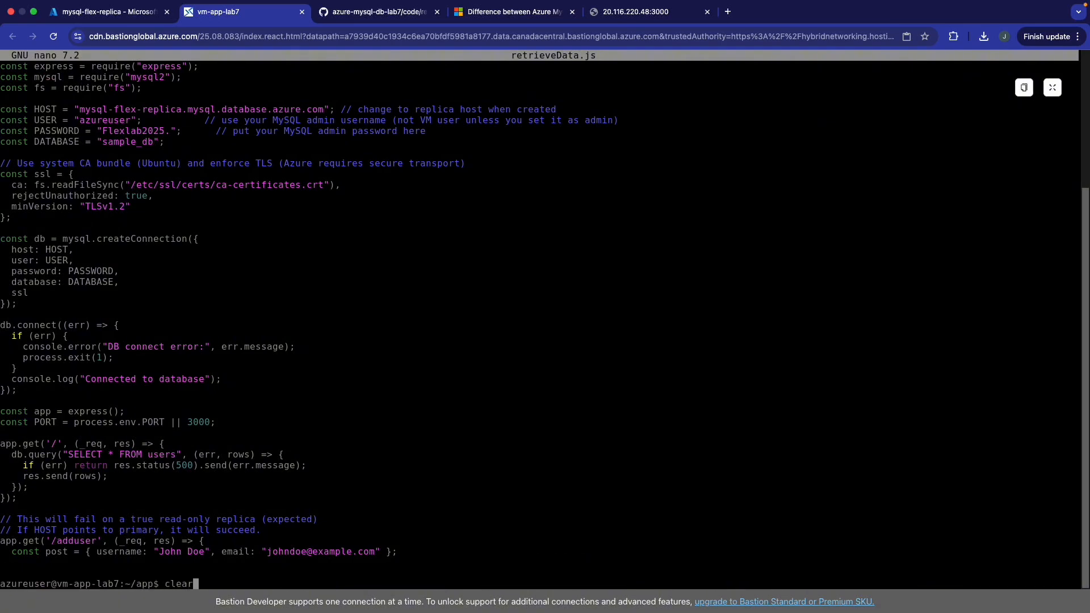
key(Return)
text(m)
key(BackSpace)
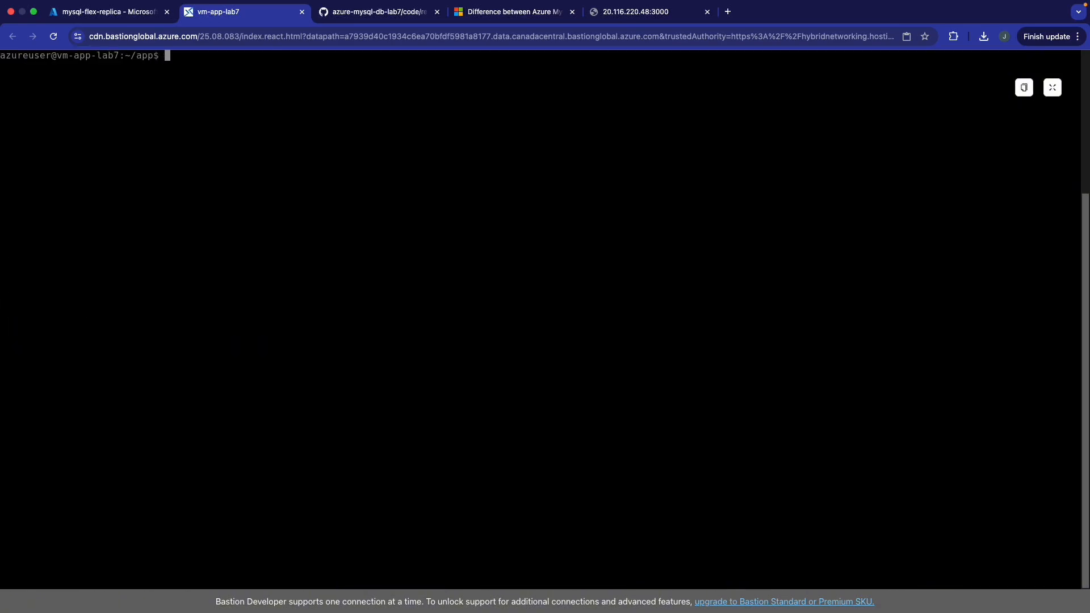
text(node retrieveData.js)
key(Return)
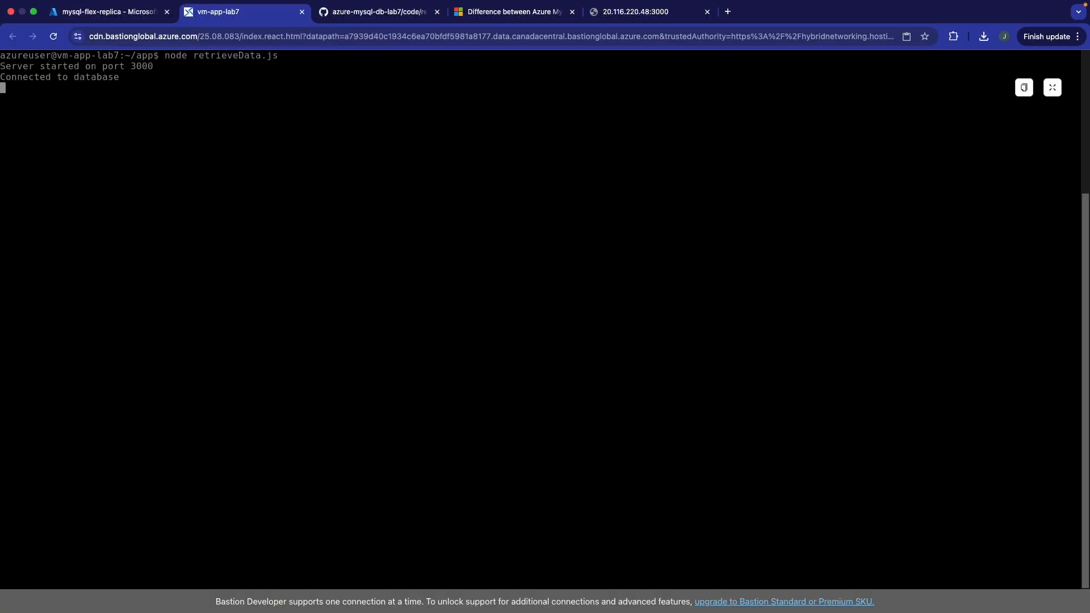
click(657, 21)
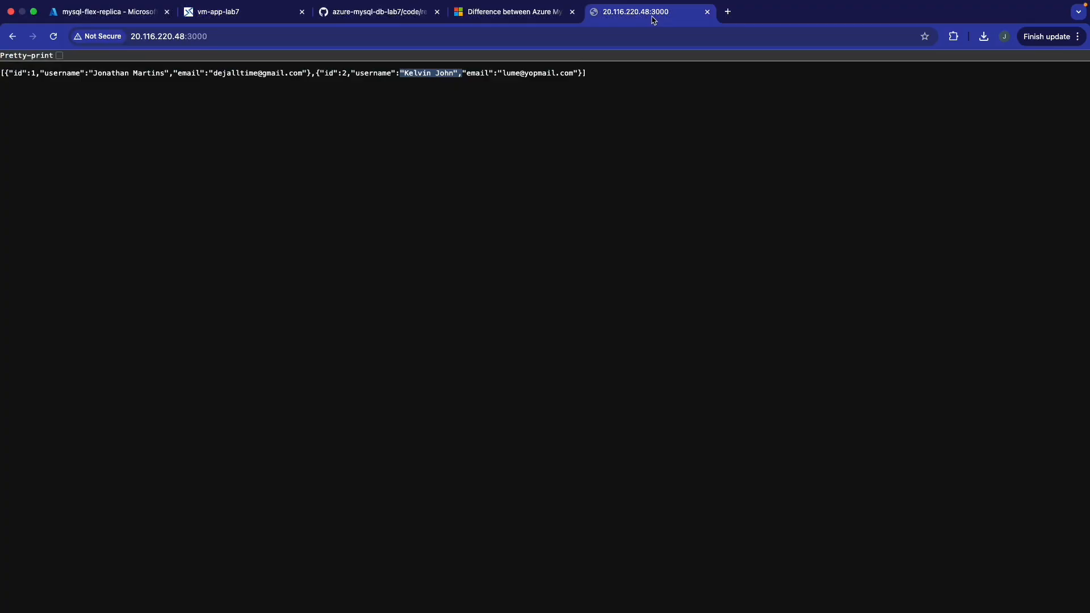
click(53, 38)
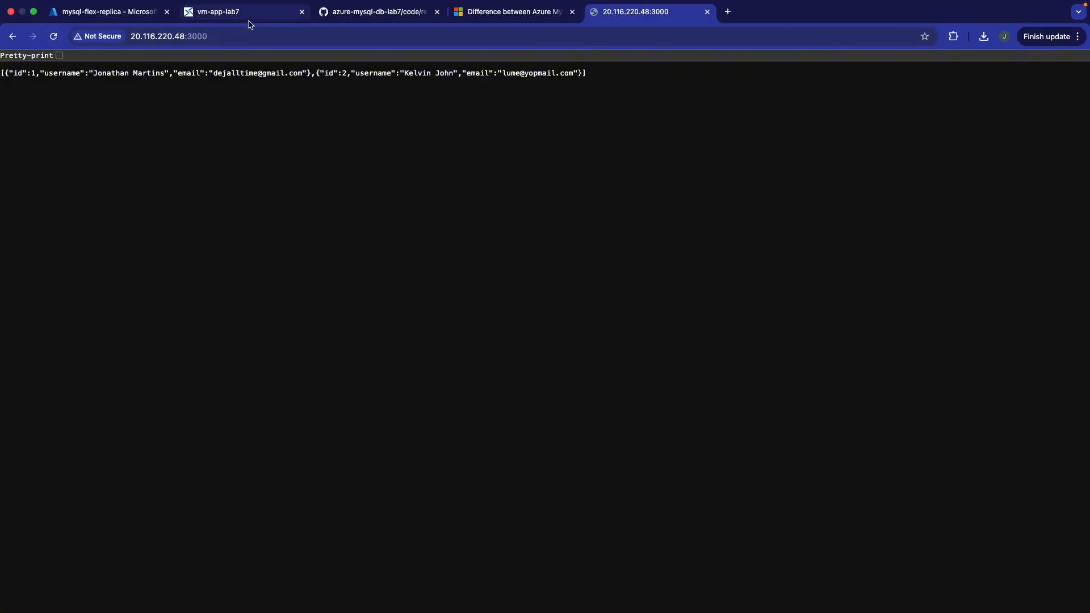
- Stop the Node server with Ctrl+C and confirm the app page goes down
click(225, 14)
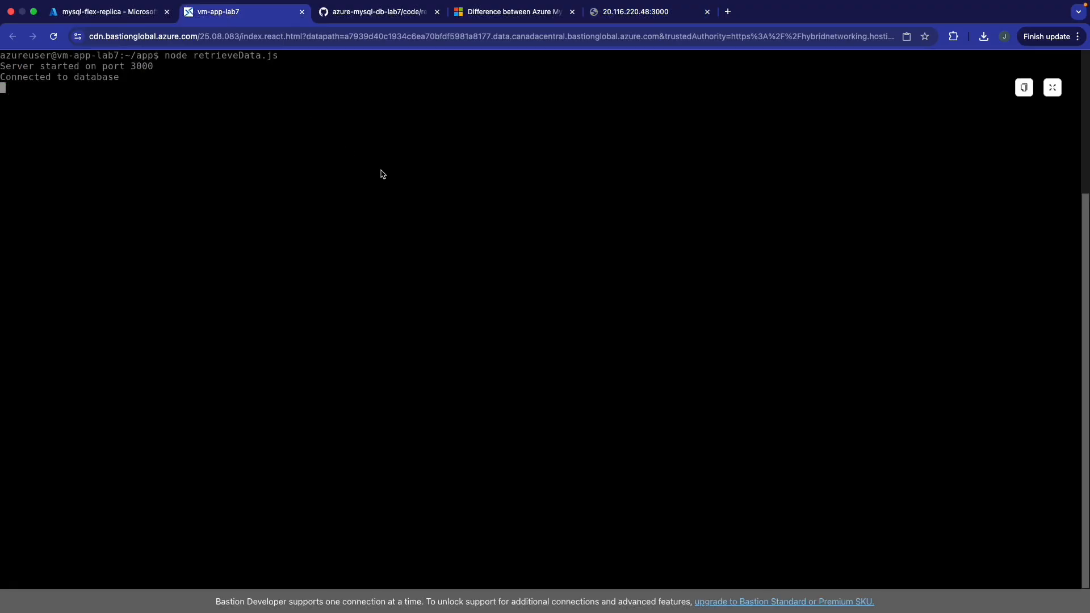
key(ctrl+c)
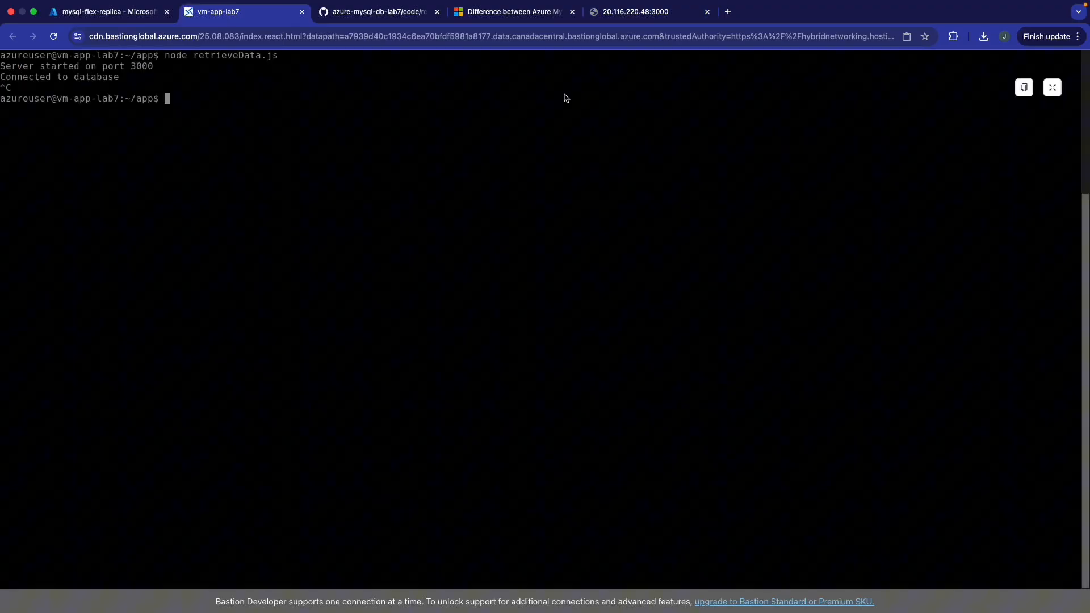
click(590, 8)
key(super+r)
click(227, 13)
- Restart the Node server and reload the app page to show the user data again
key(Up)
key(Return)
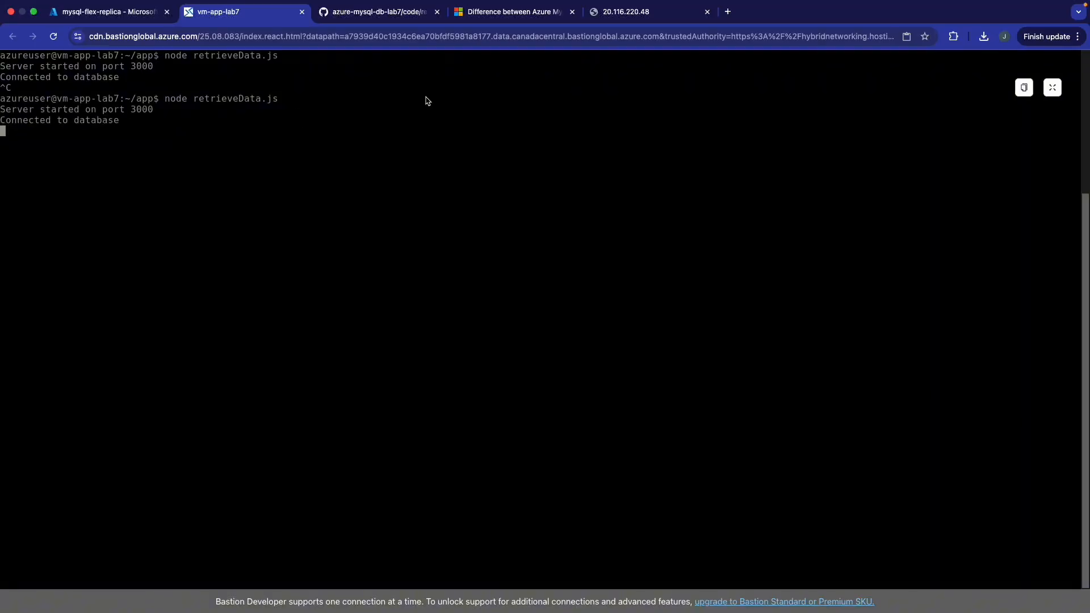
click(627, 12)
key(super+r)
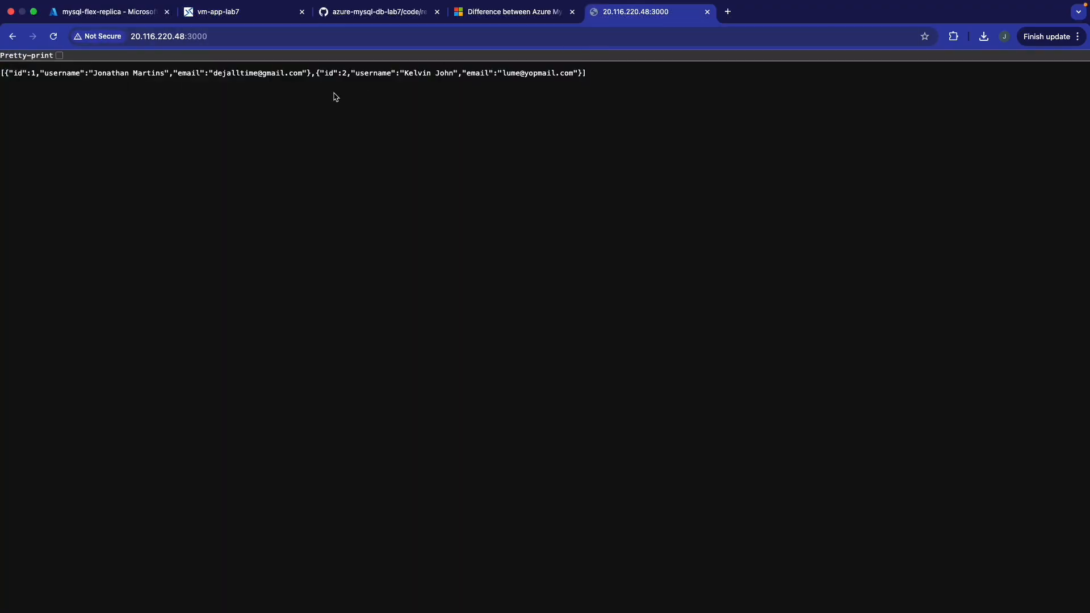
click(250, 12)
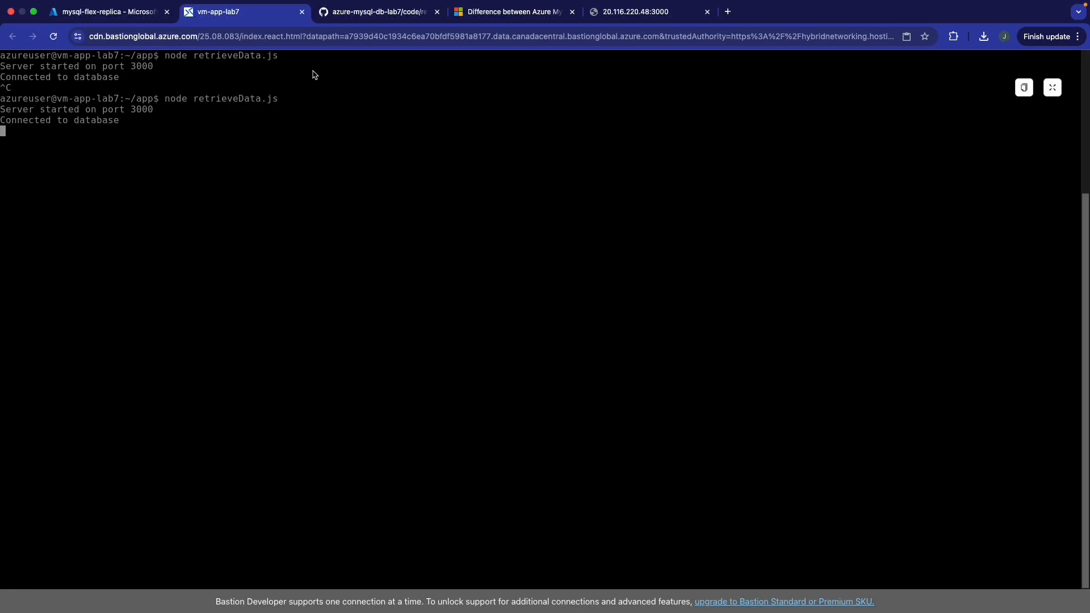
click(628, 18)
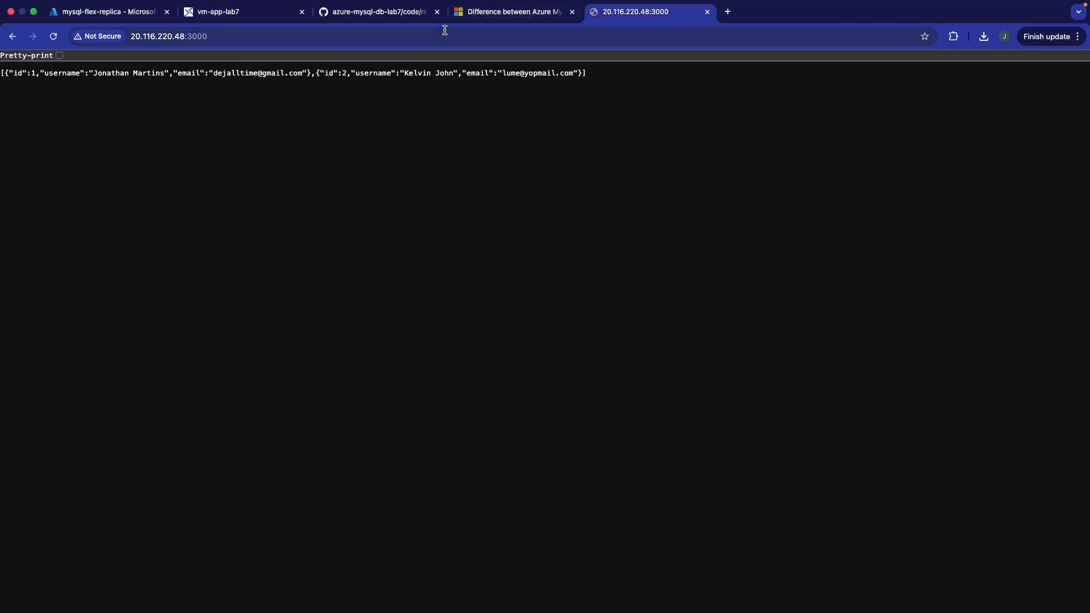
click(444, 31)
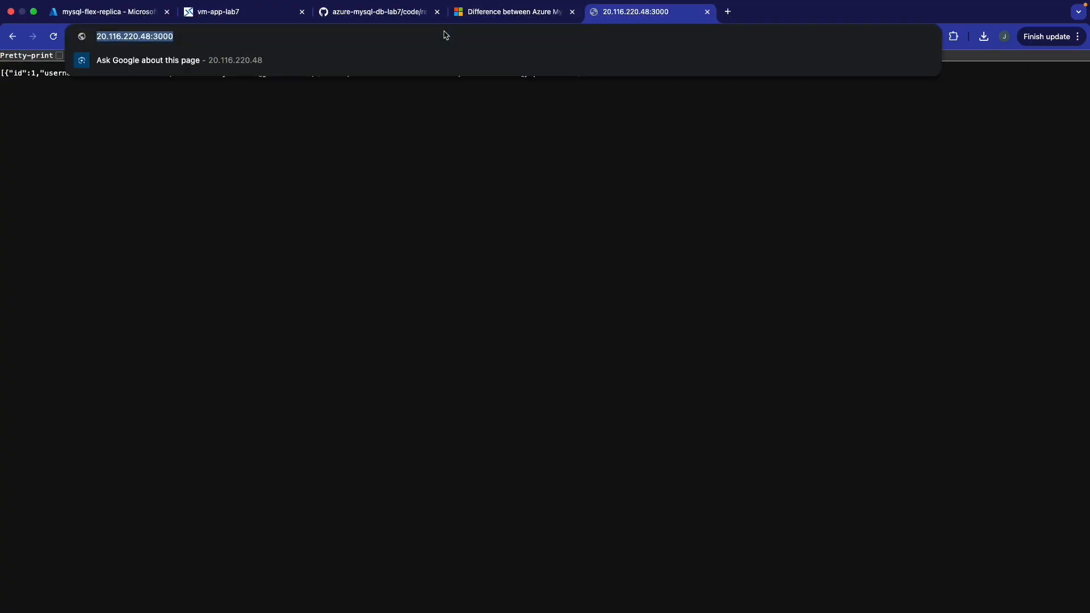
click(250, 18)
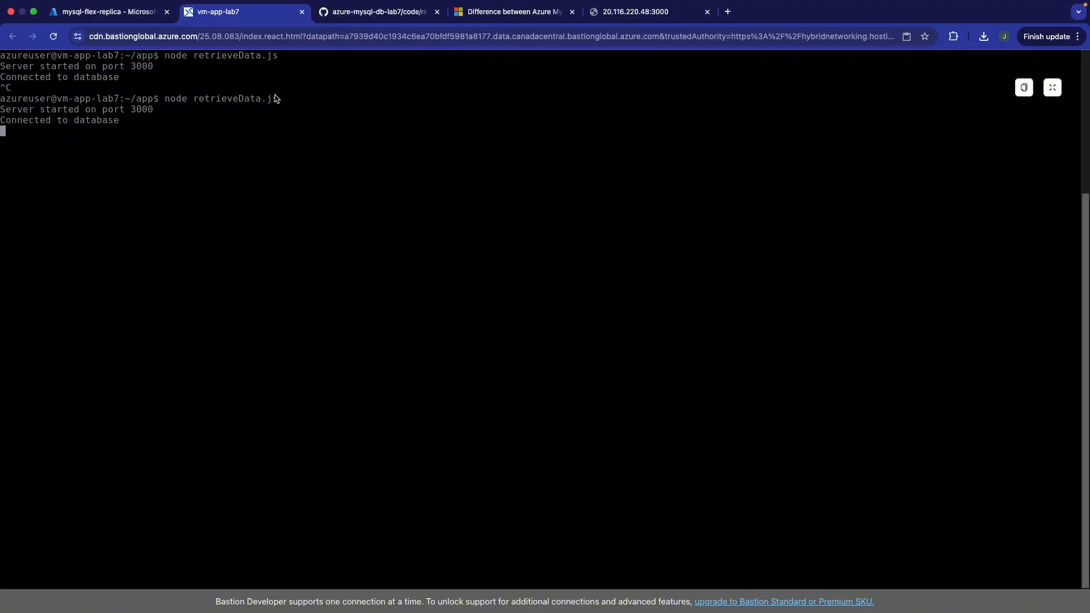
- Highlight the /adduser insert handler, lines 46–52, of retrieveData.js on GitHub
click(352, 18)
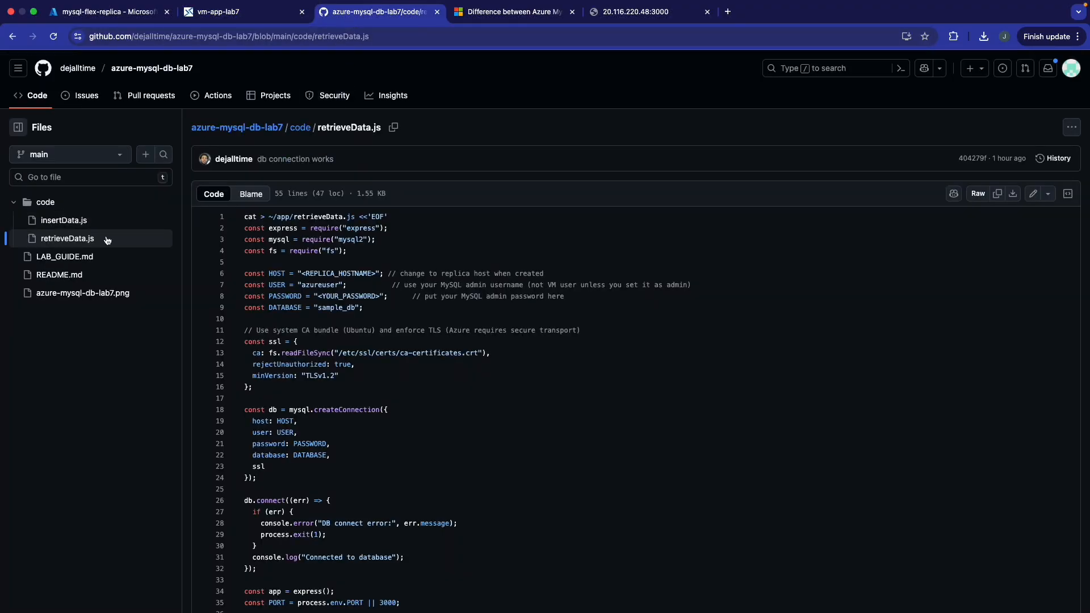
scroll(295, 294, down, 5)
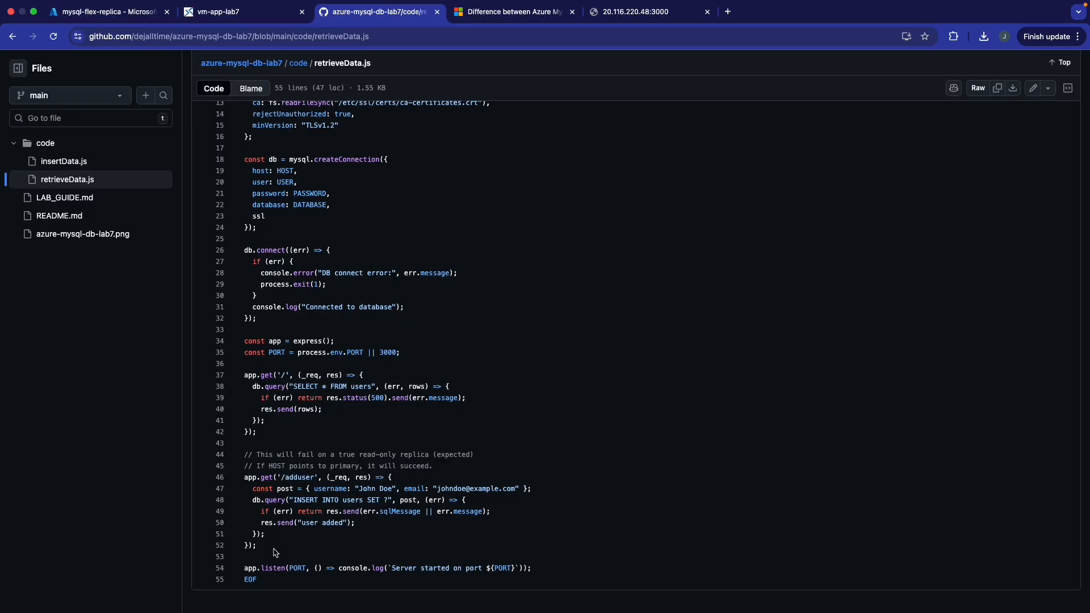
drag(276, 548, 245, 479)
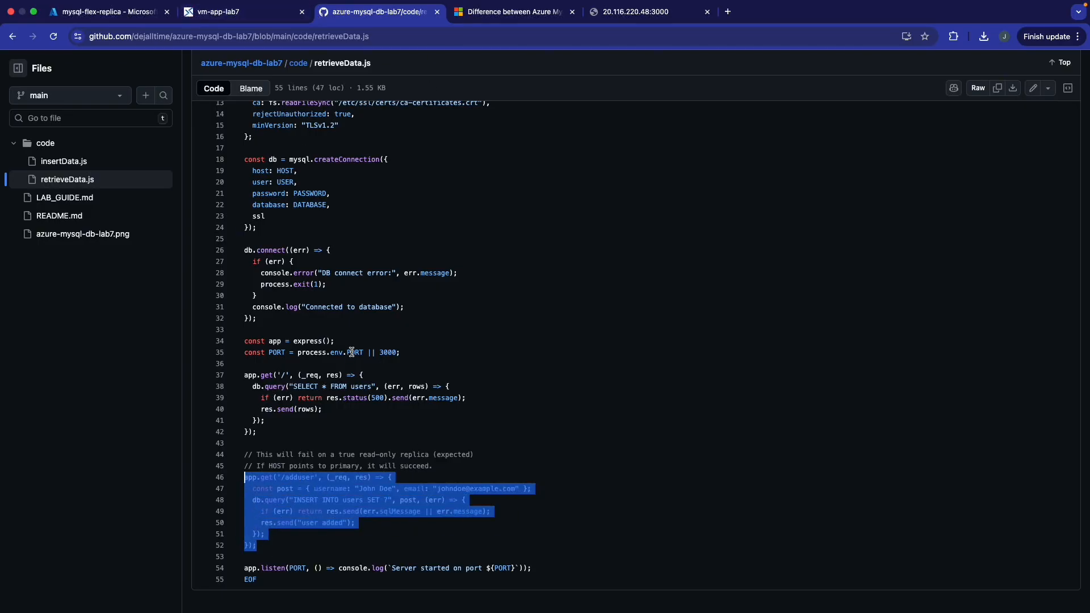
click(265, 16)
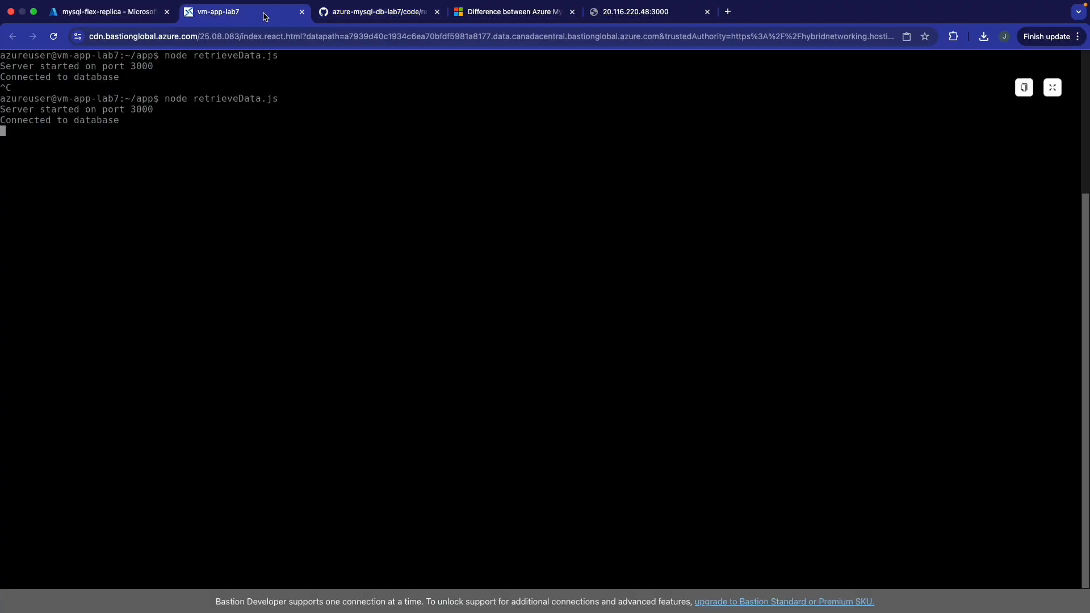
- Load the app's /adduser URL to trigger the MySQL read-only error
click(624, 17)
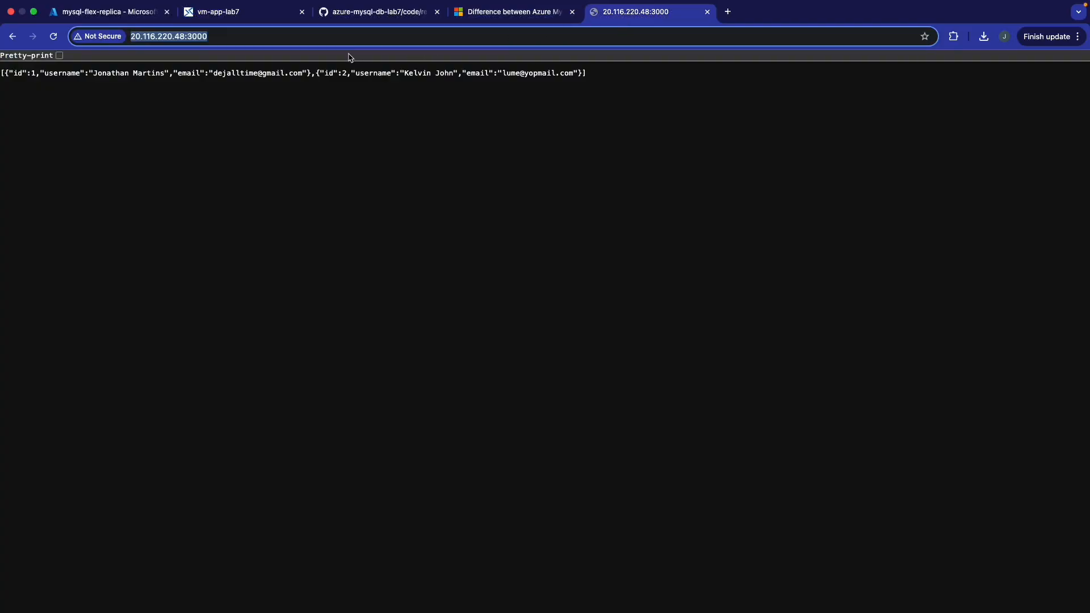
click(347, 46)
text(/)
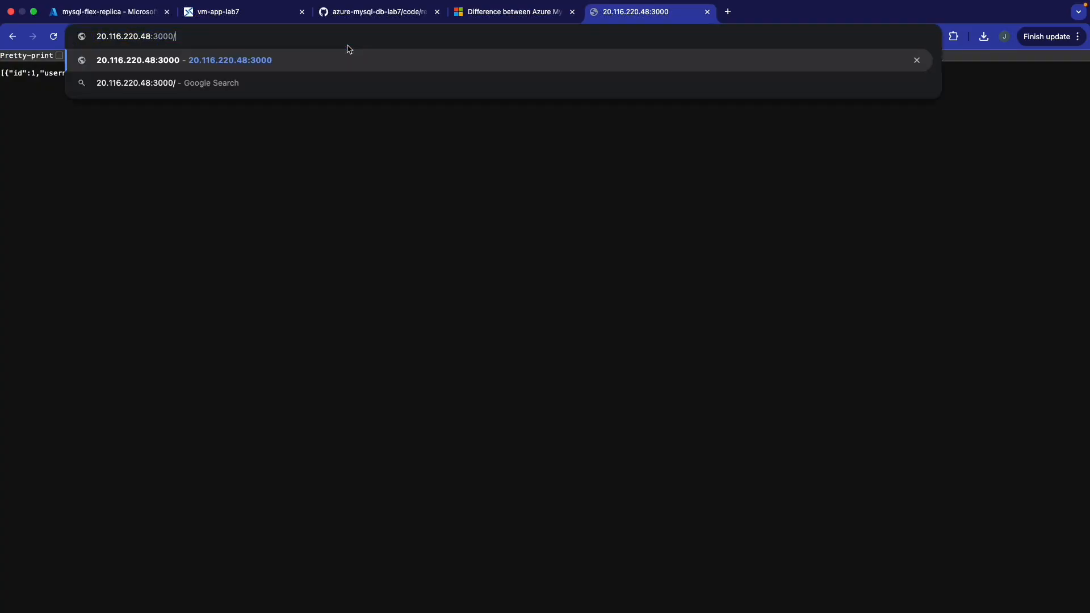
text(adduser)
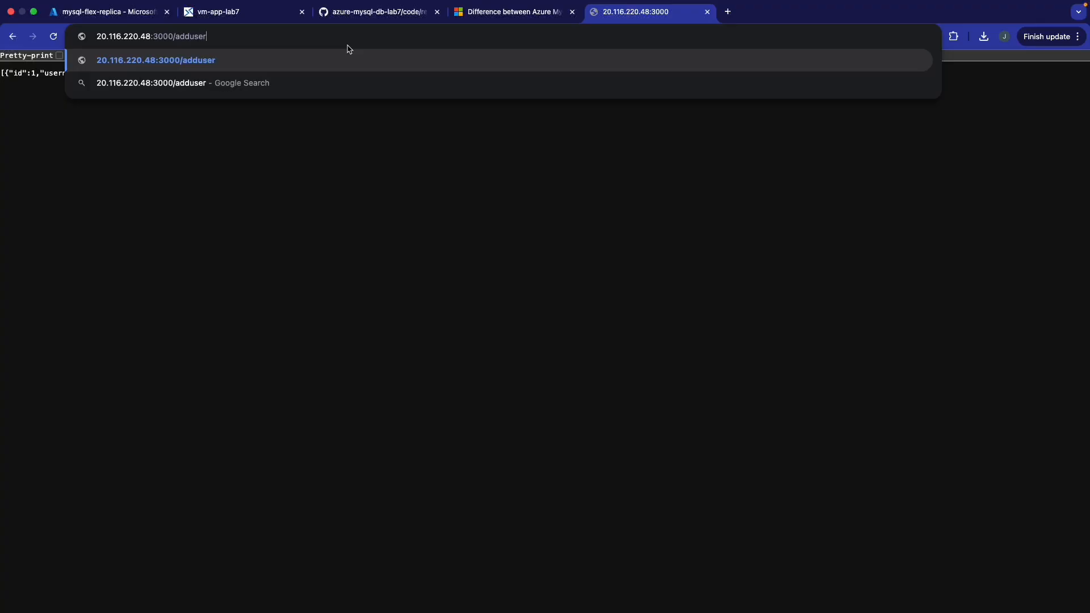
key(Return)
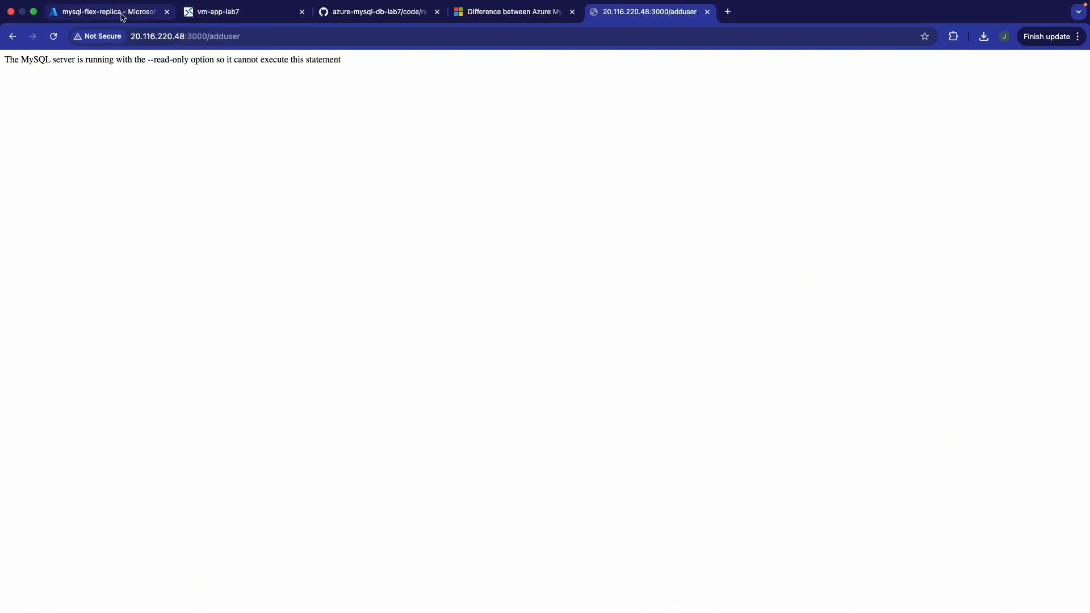
- Open the repository README on GitHub and scroll to its architecture diagram
click(404, 20)
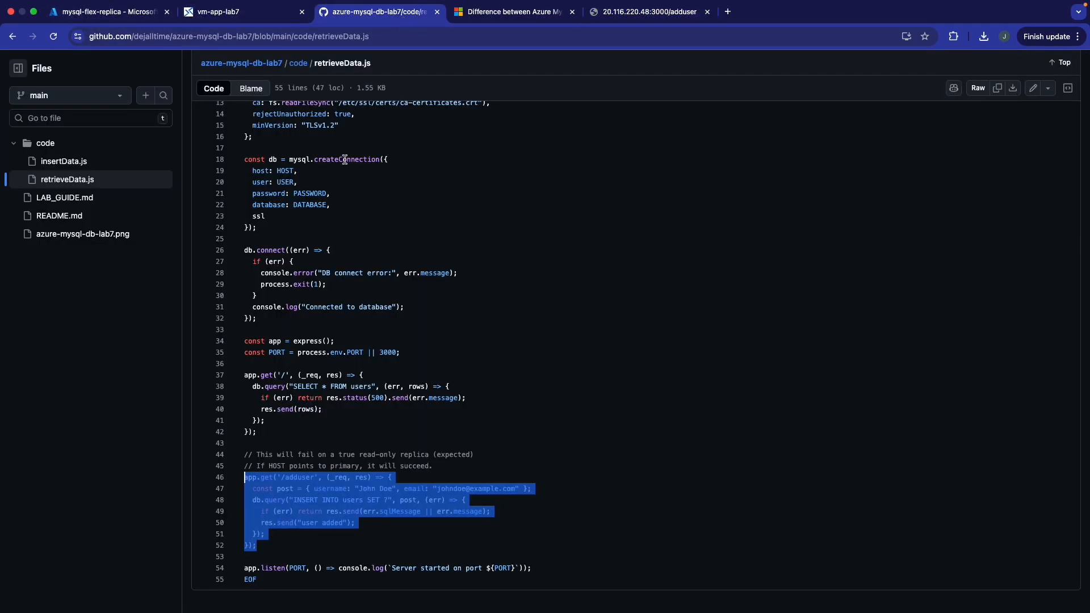
click(80, 216)
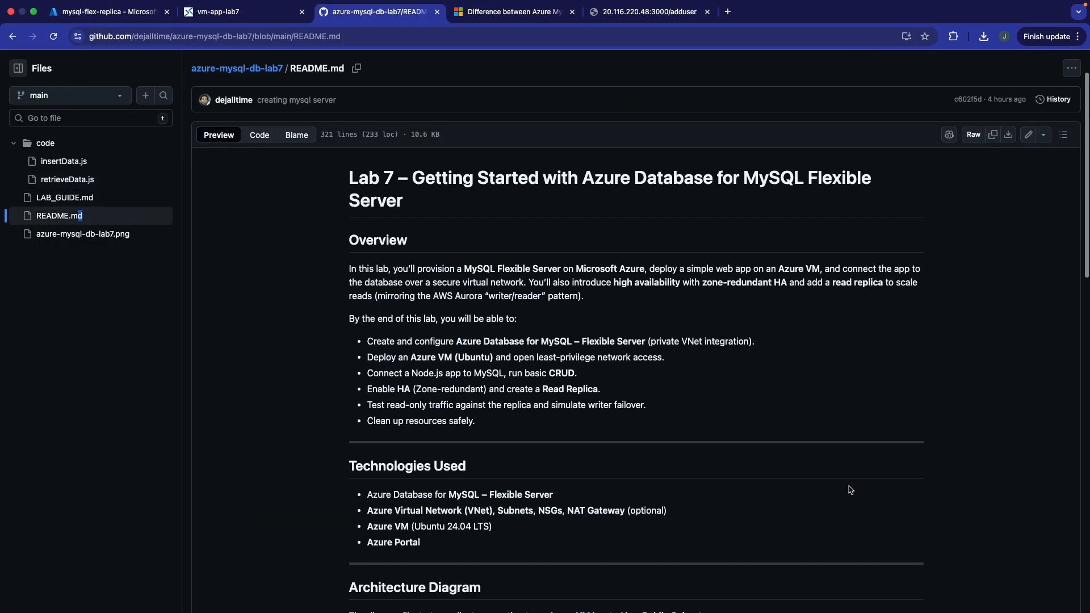
scroll(692, 396, down, 15)
scroll(692, 397, up, 5)
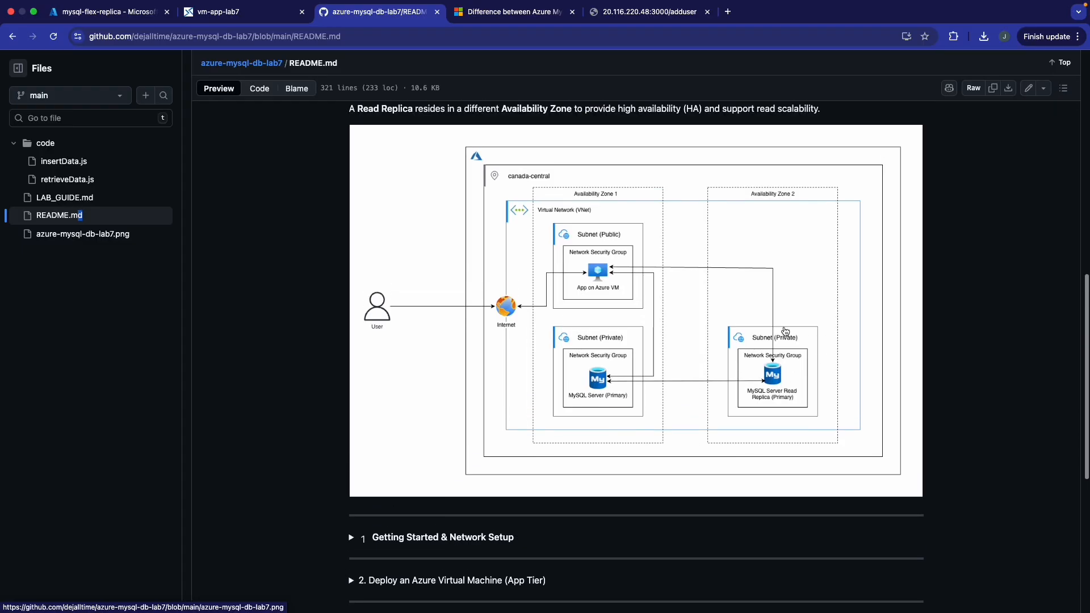
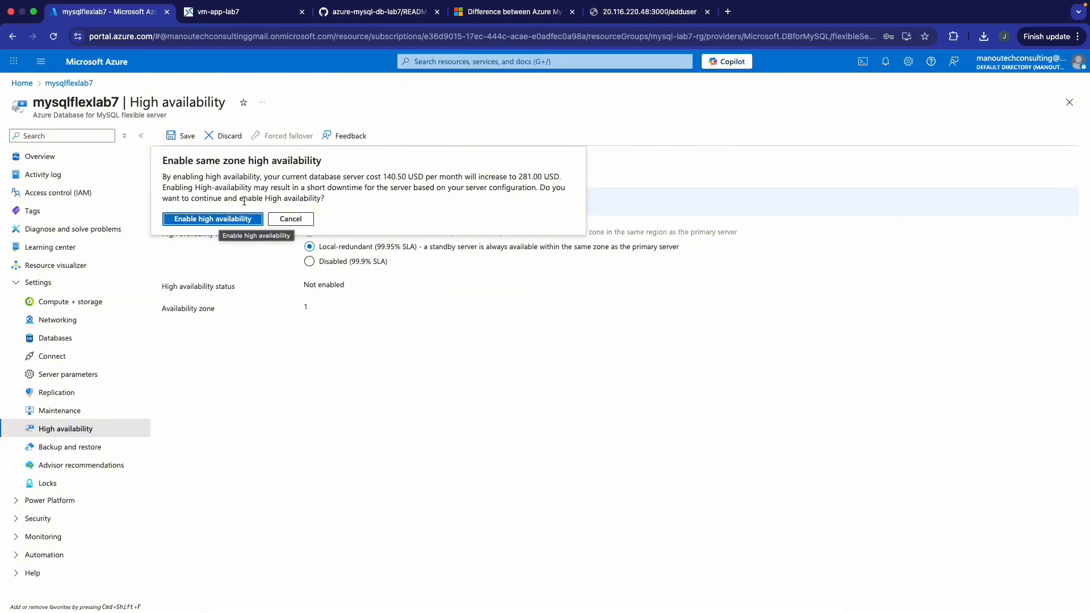
- Leave mysqlflexlab7's high availability settings for Overview, leaving high availability Not enabled
click(78, 157)
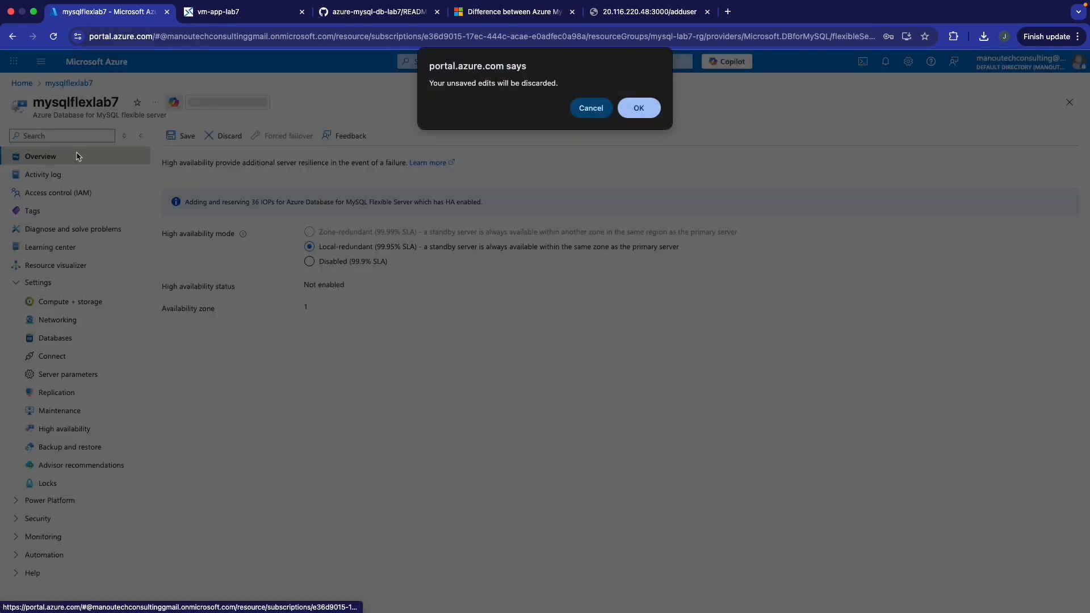
- Discard the unsaved high availability edits and return to the portal home page
click(638, 109)
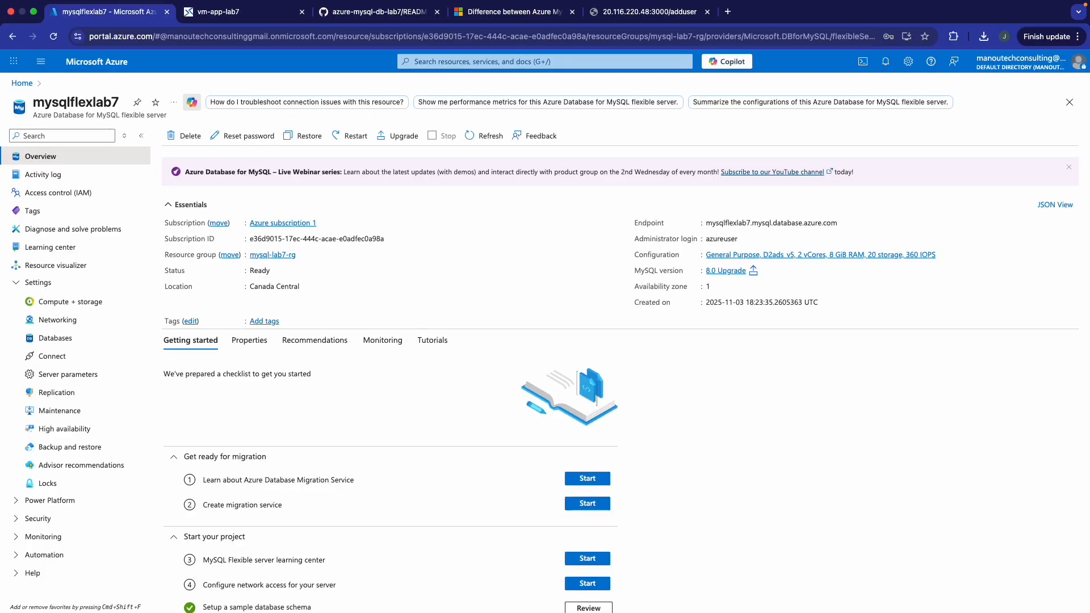
click(26, 83)
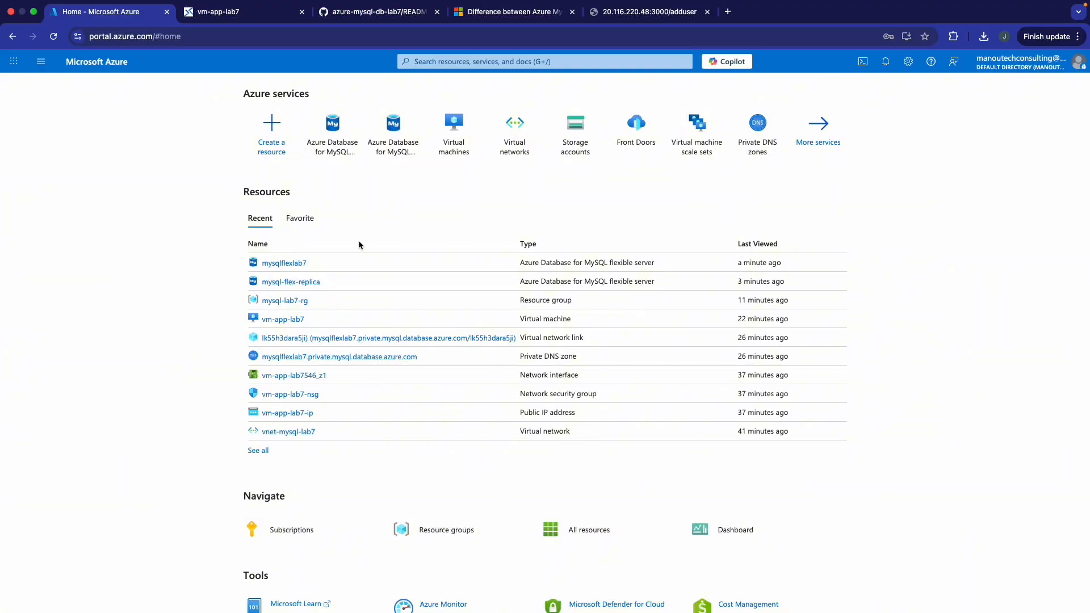
- Open mysql-lab7-rg, fill its delete form with force delete, then close it without deleting
click(282, 304)
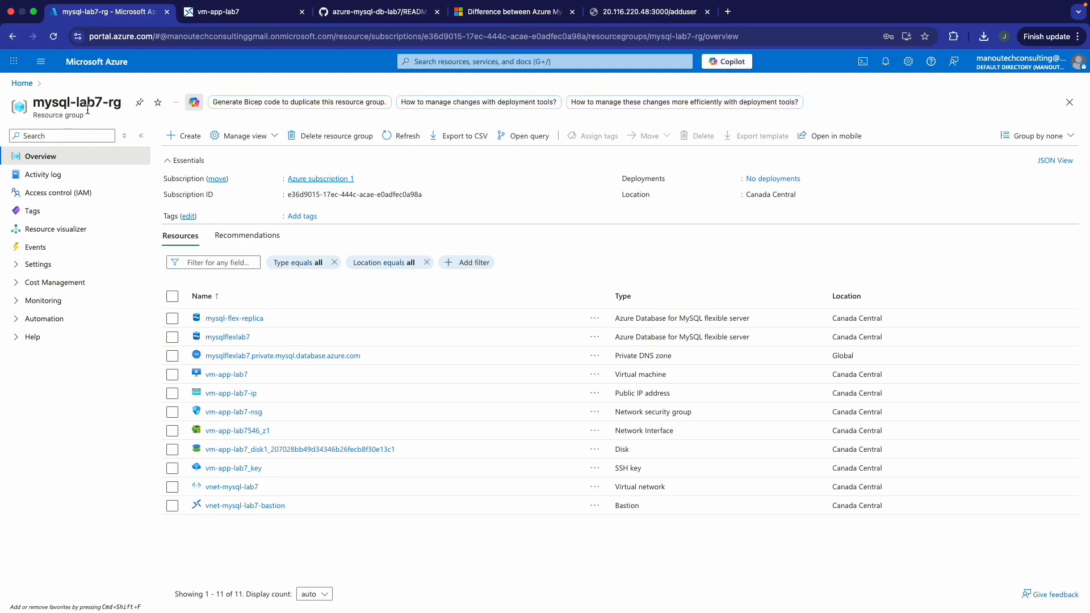
click(320, 140)
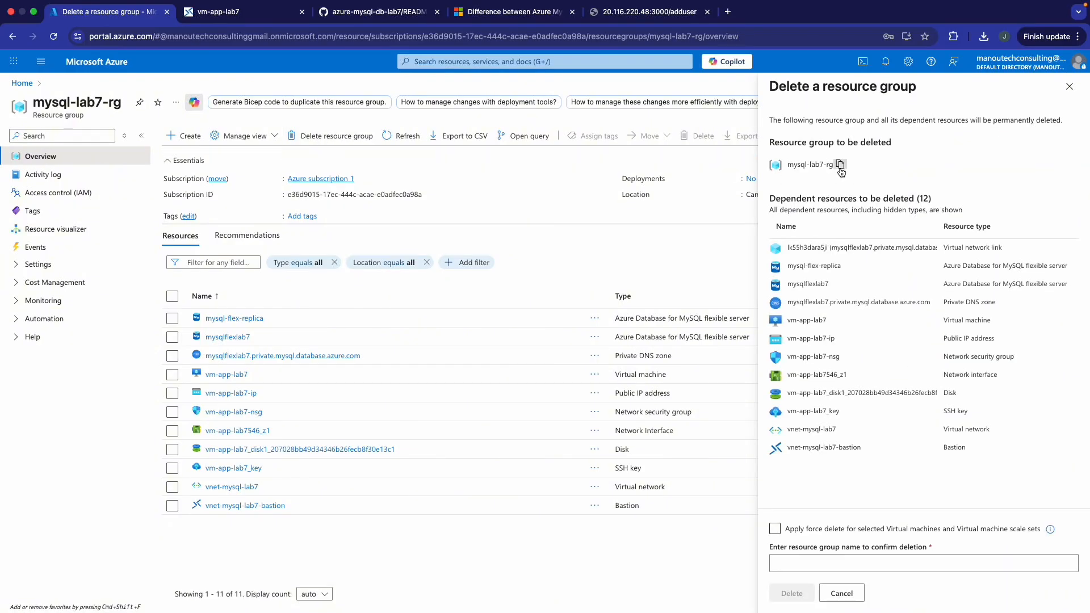
click(775, 529)
click(806, 565)
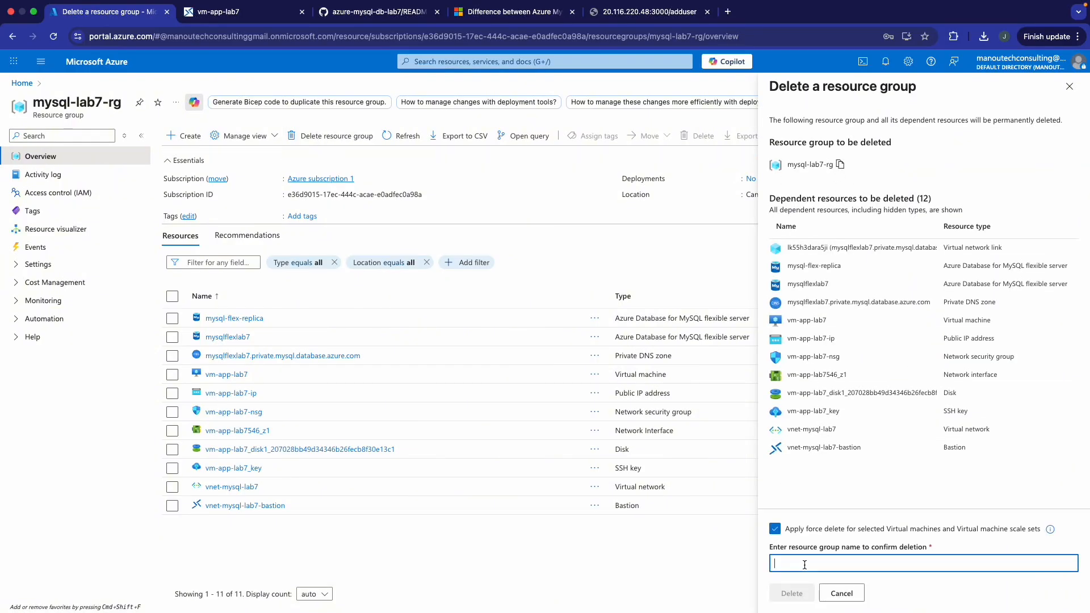
text(mysql-lab7-rg)
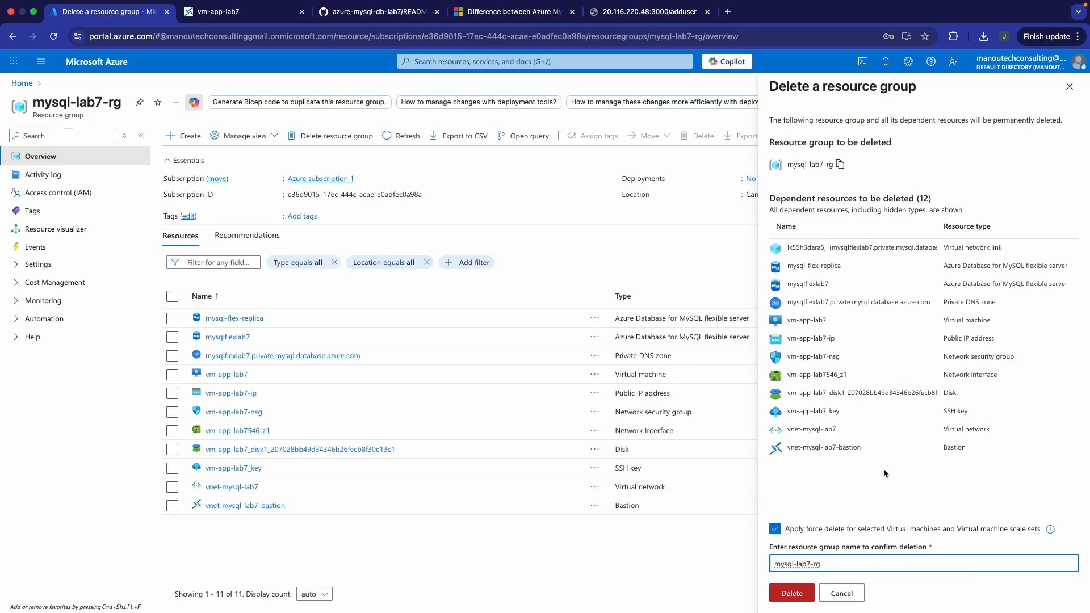
click(1070, 86)
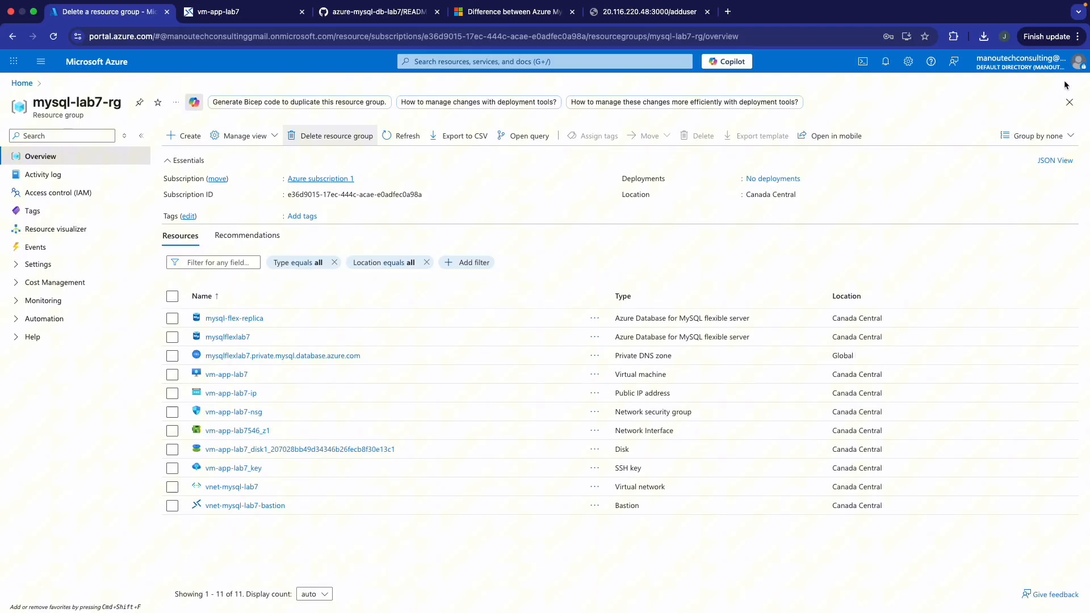
click(267, 11)
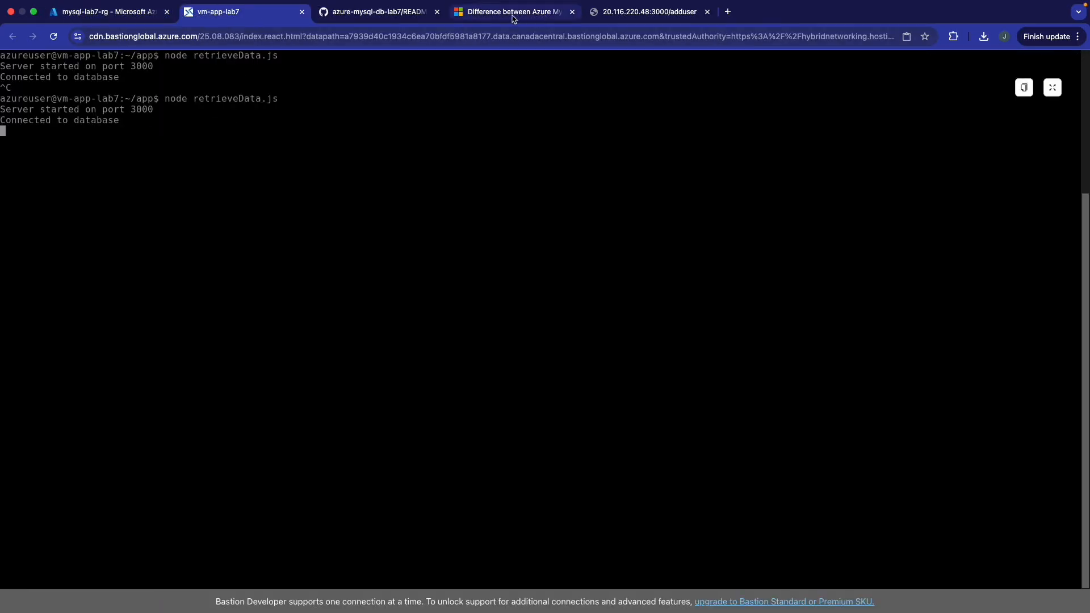
click(373, 14)
click(502, 18)
click(640, 17)
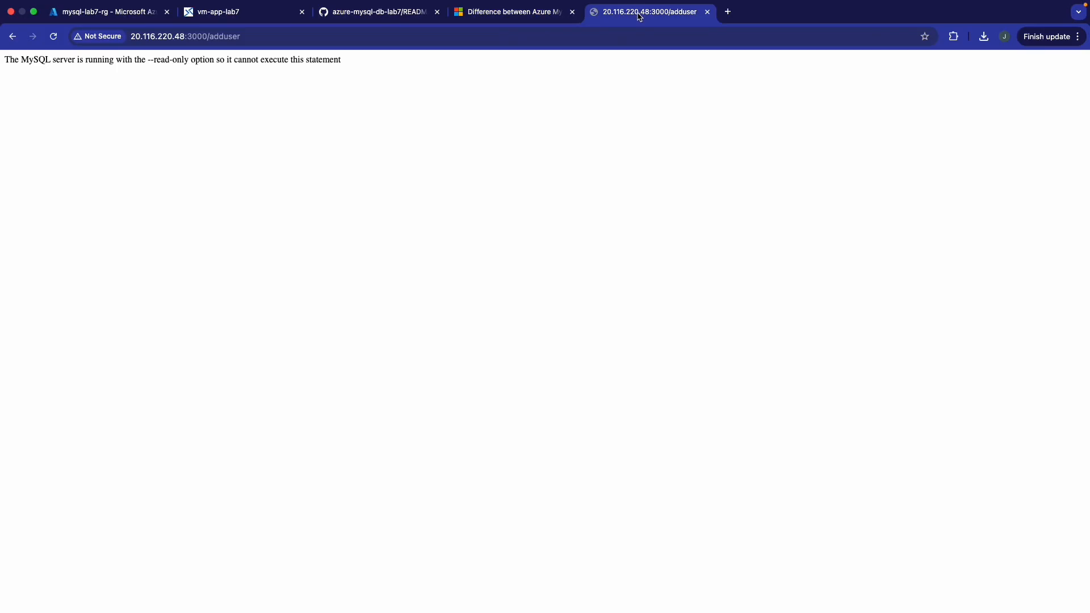
click(257, 16)
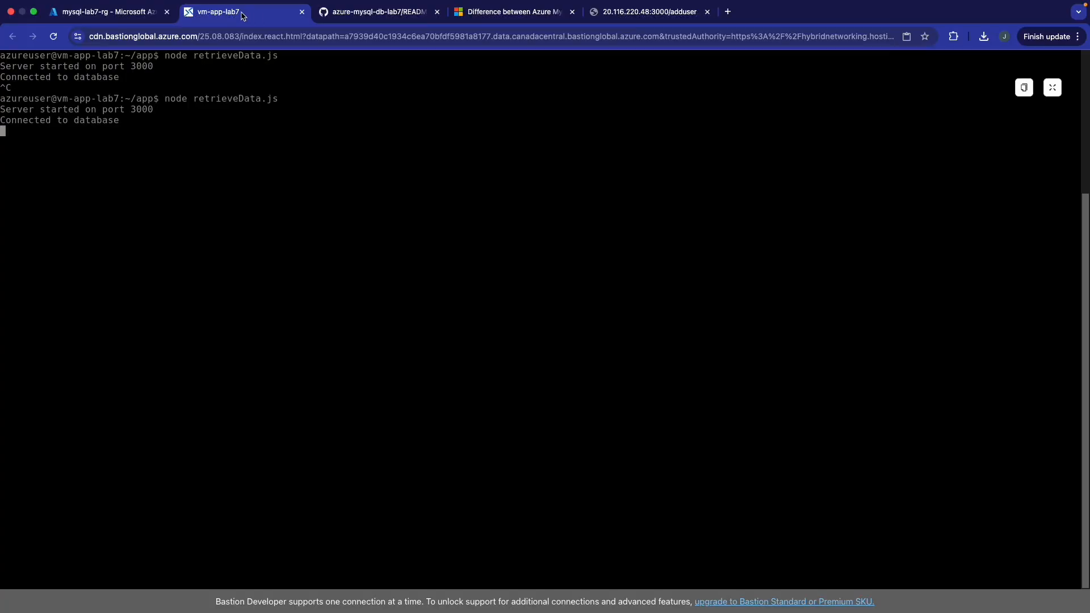
click(112, 17)
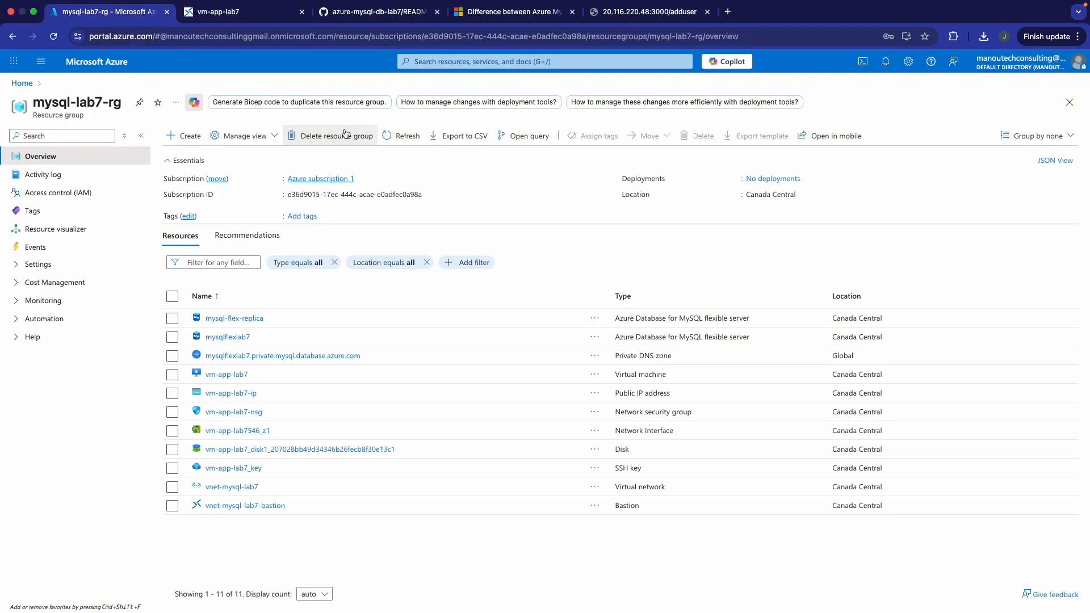
- Delete mysql-lab7-rg with force delete for virtual machines, confirming the group name and deletion
click(342, 135)
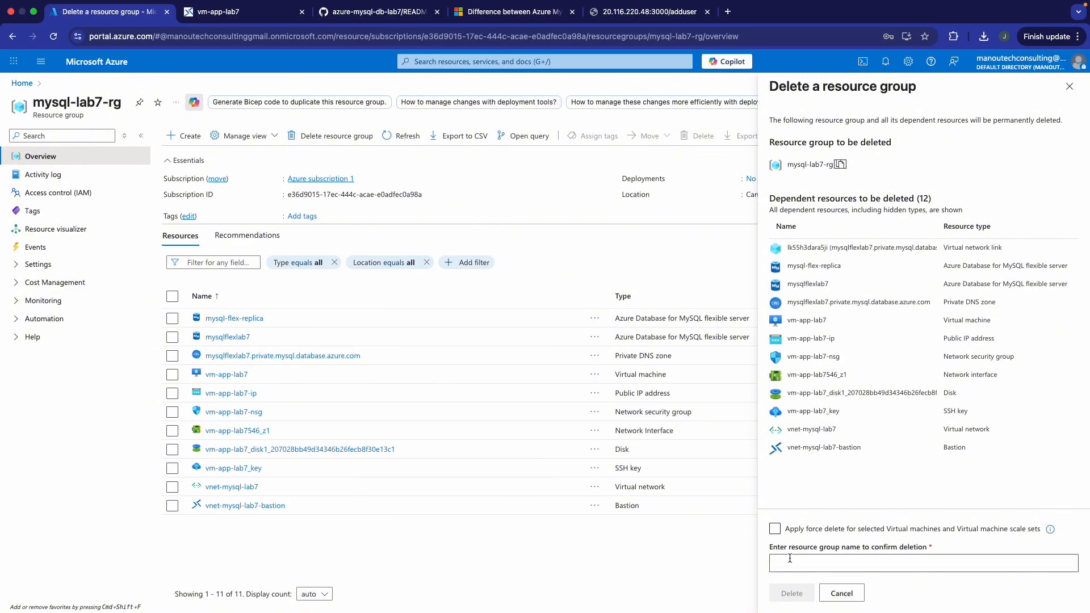
click(775, 528)
click(793, 564)
text(mysql-lab7-rg)
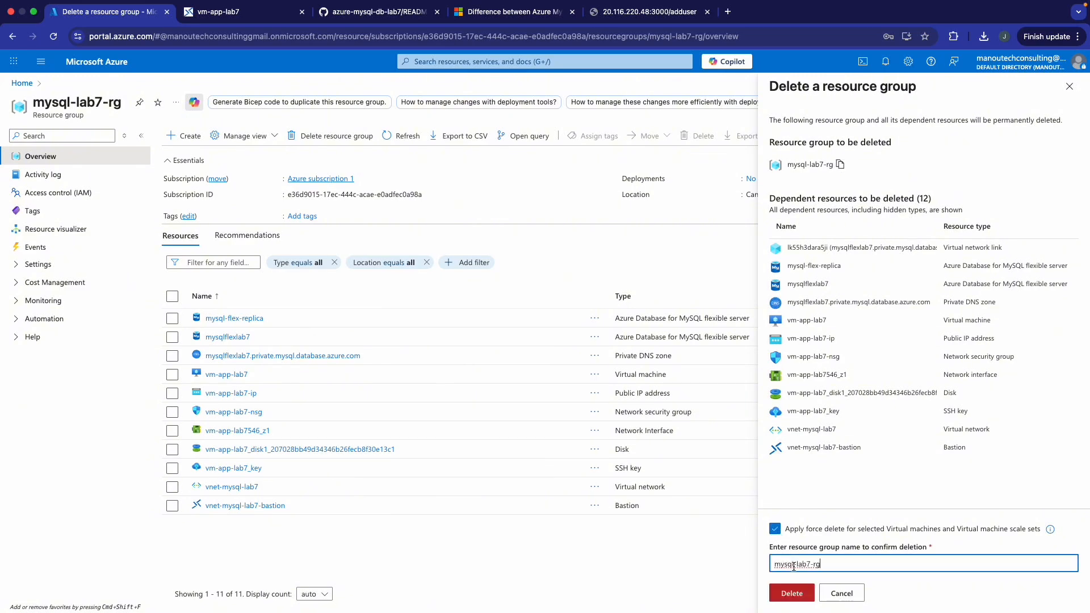
click(792, 593)
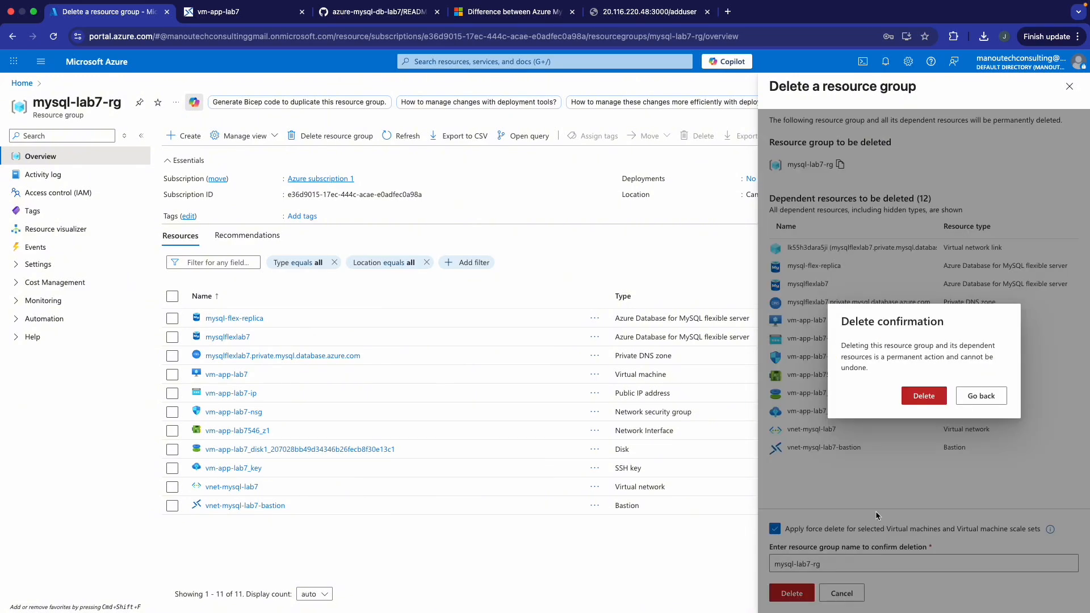
click(934, 399)
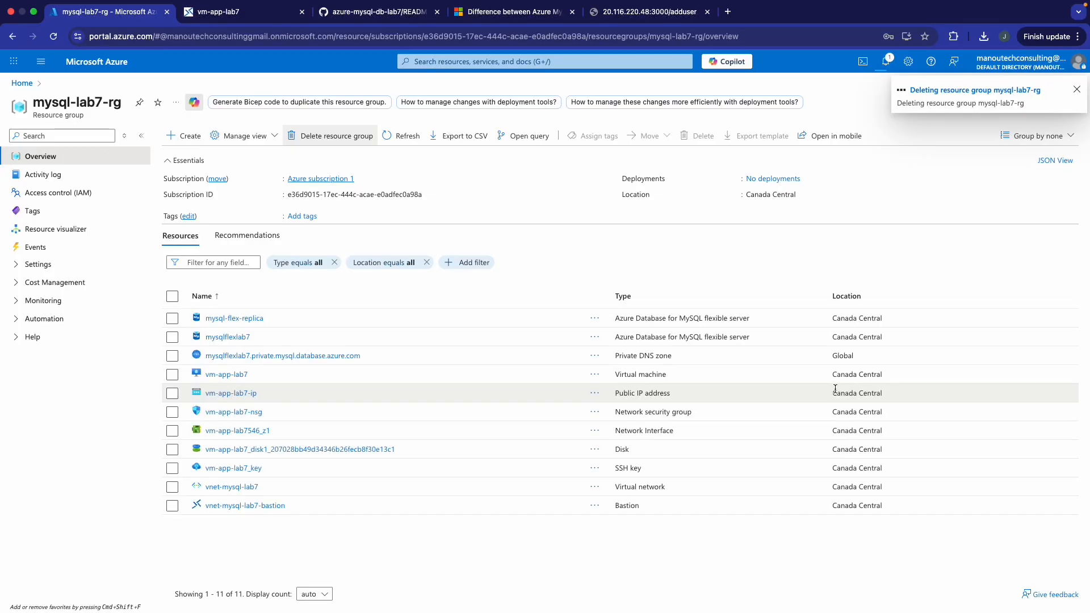